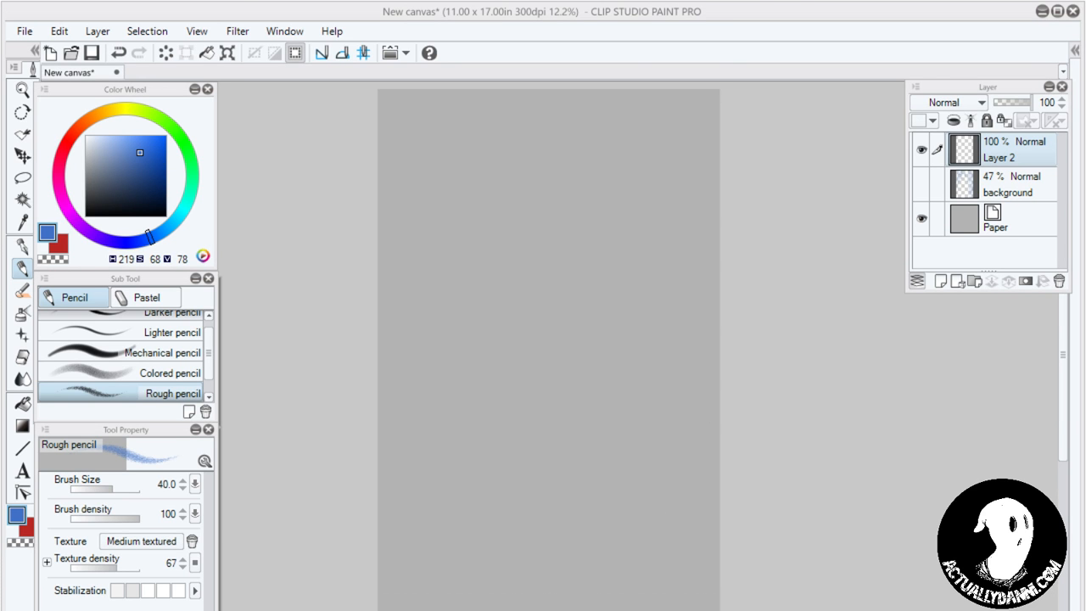
Examine the dancing-couple and posed-couple reference photos for the figures' pose and clothing
{"action": "left_click_drag", "start_coordinate": [255, 0], "coordinate": [451, 24]}
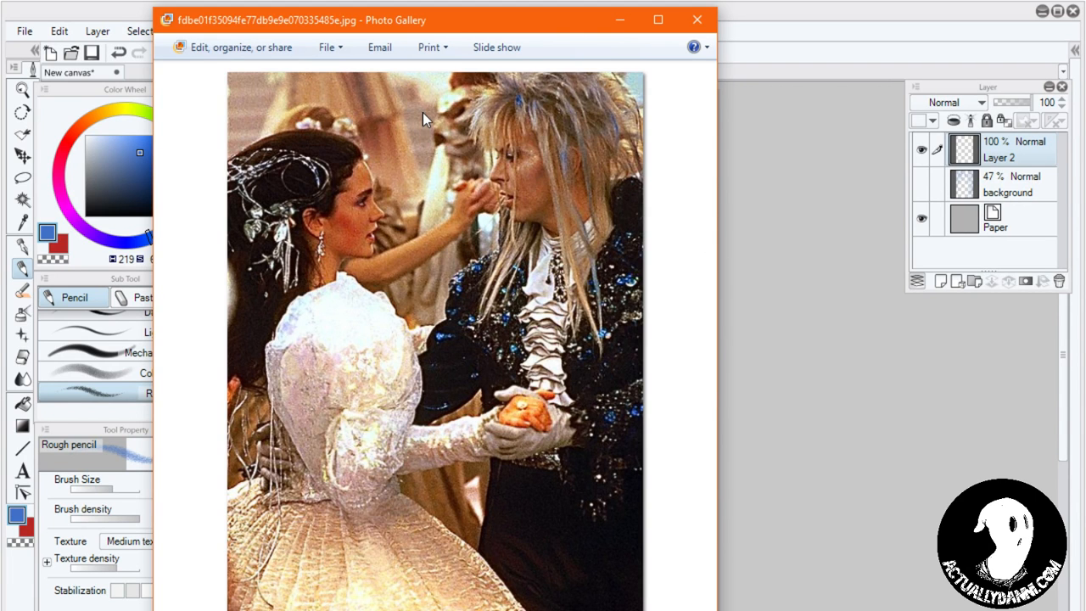
{"action": "left_click_drag", "start_coordinate": [474, 25], "coordinate": [111, 0]}
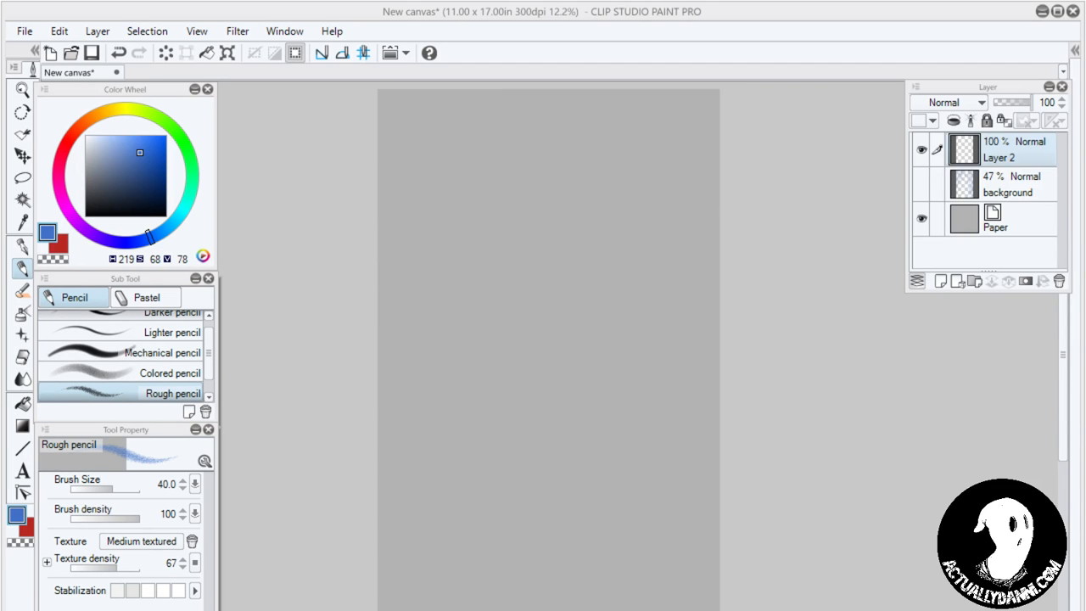
{"action": "left_click_drag", "start_coordinate": [900, 0], "coordinate": [587, 64]}
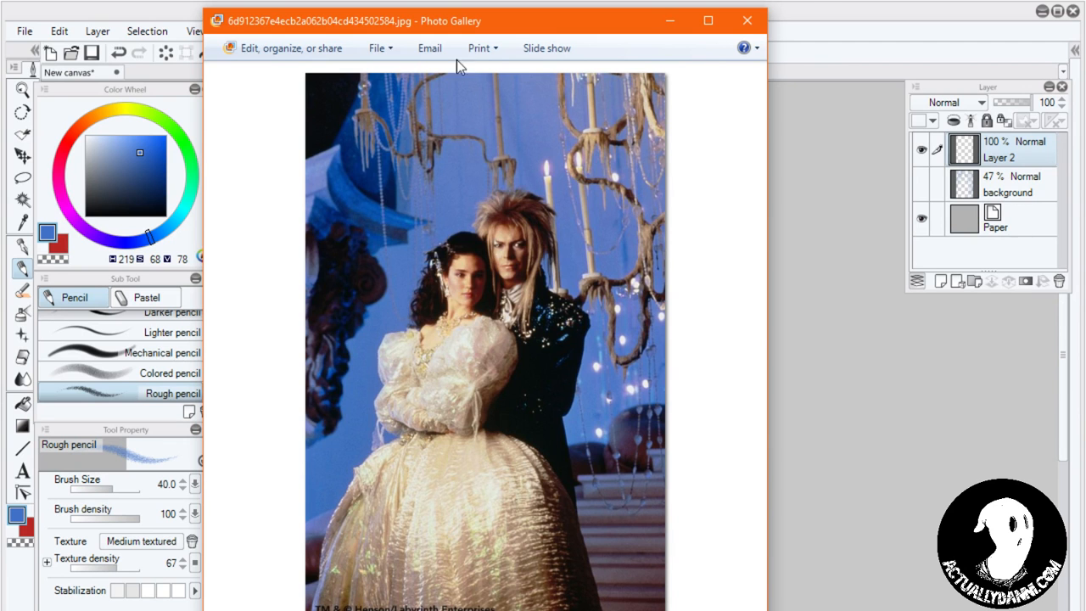
{"action": "mouse_move", "coordinate": [476, 25]}
{"action": "left_mouse_down"}
{"action": "mouse_move", "coordinate": [532, 33]}
{"action": "mouse_move", "coordinate": [285, 132]}
{"action": "mouse_move", "coordinate": [490, 68]}
{"action": "mouse_move", "coordinate": [469, 44]}
{"action": "mouse_move", "coordinate": [335, 144]}
{"action": "mouse_move", "coordinate": [344, 398]}
{"action": "left_mouse_up"}
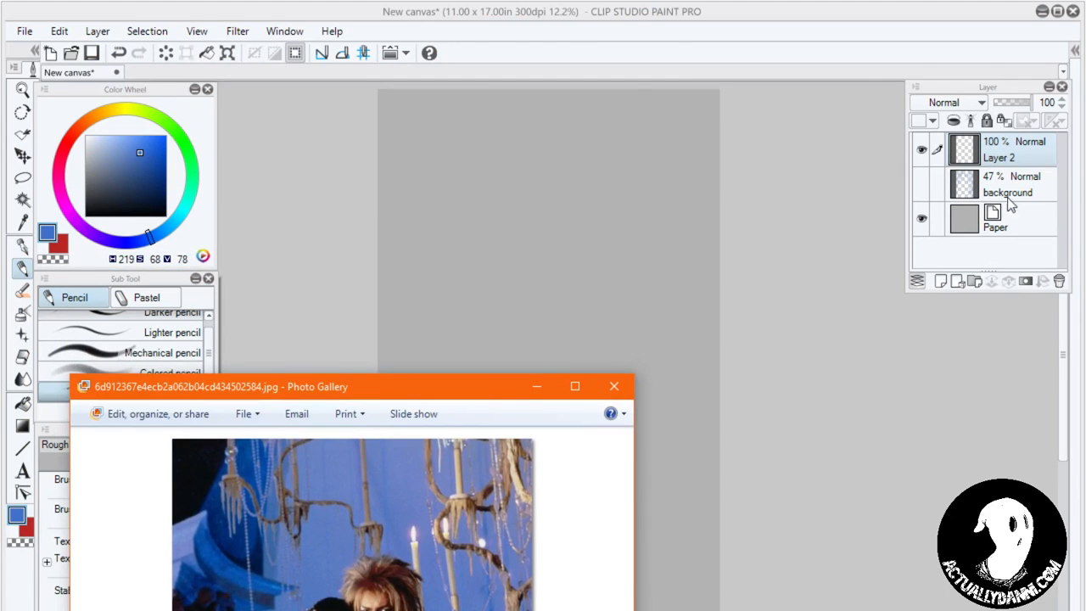
Preview the background sketch layer, hide it again, and review the posed-couple reference photo
{"action": "left_click", "coordinate": [922, 187]}
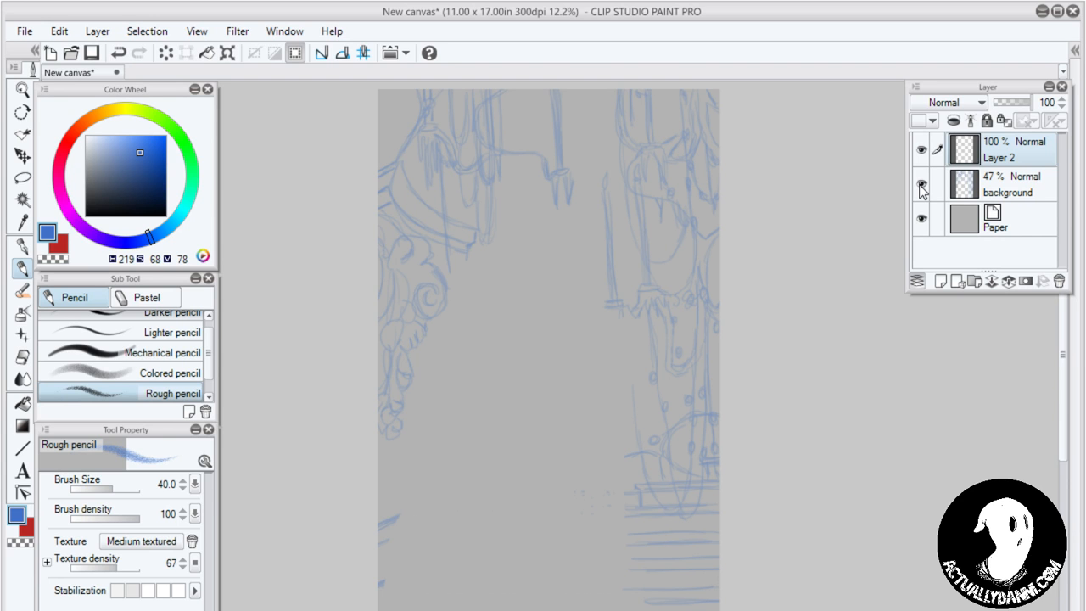
{"action": "left_click", "coordinate": [921, 185]}
{"action": "mouse_move", "coordinate": [741, 584]}
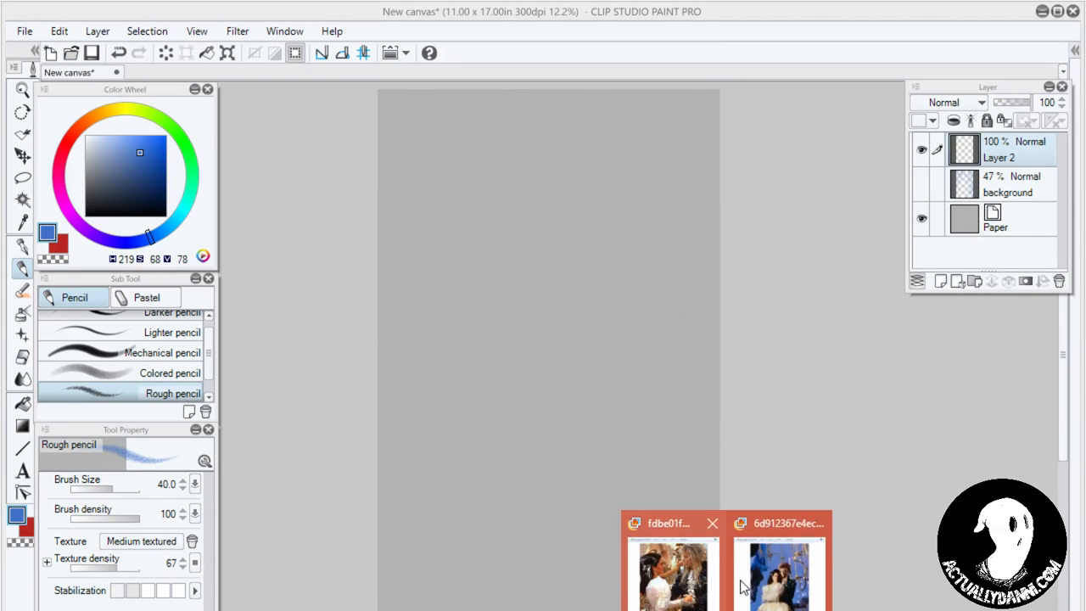
{"action": "left_click", "coordinate": [754, 563]}
{"action": "left_click_drag", "start_coordinate": [449, 391], "coordinate": [442, 62]}
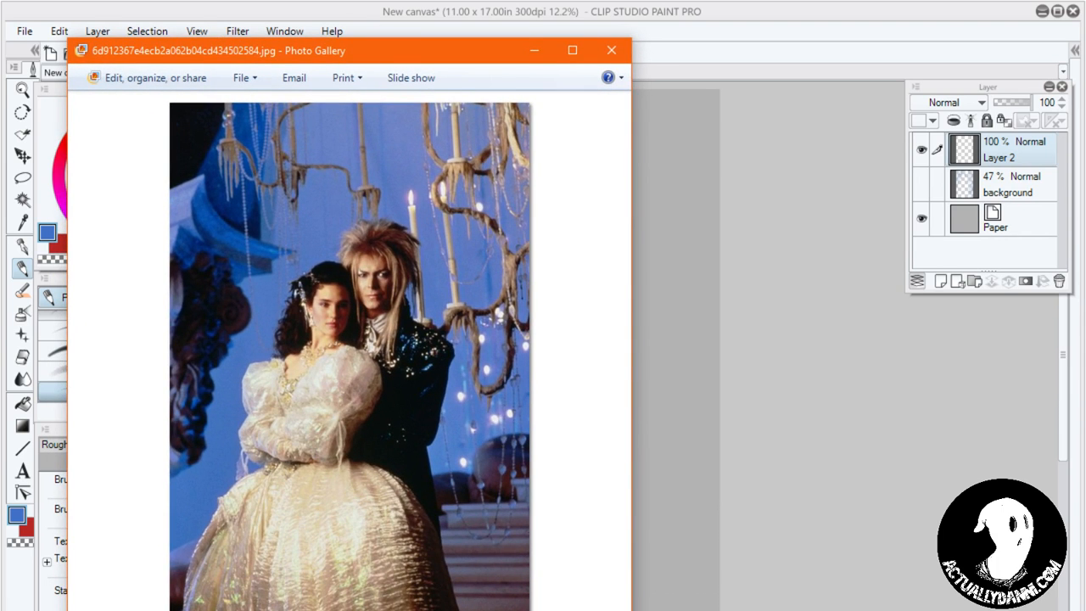
{"action": "left_click_drag", "start_coordinate": [341, 47], "coordinate": [403, 0]}
{"action": "key", "text": "alt+Tab"}
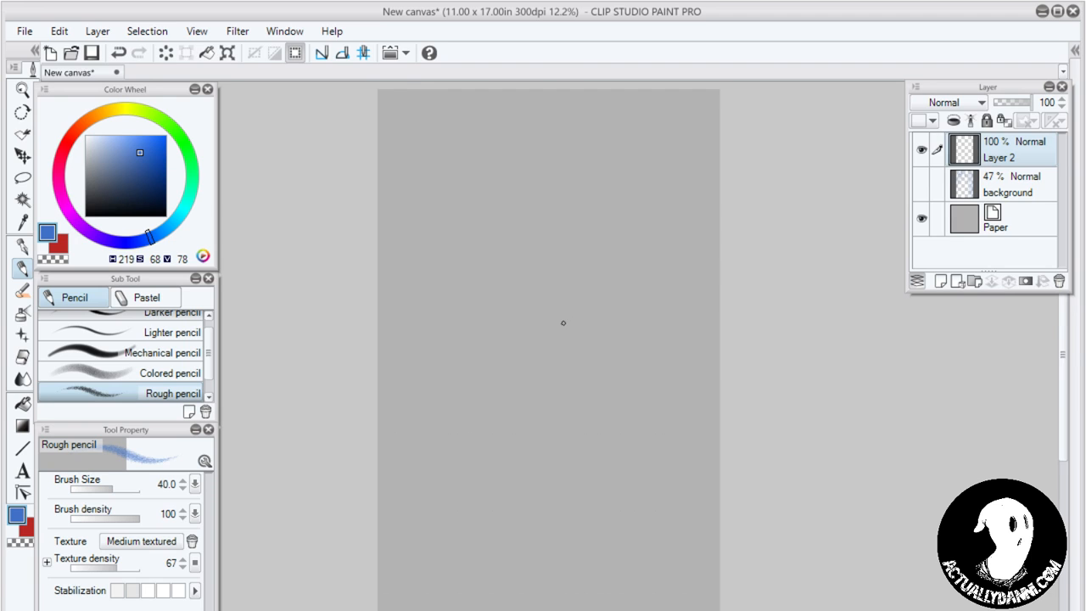
Rough in the woman's head circles, neck and shoulder curve on Layer 2 with the 40-size Rough pencil
{"action": "key", "text": "r"}
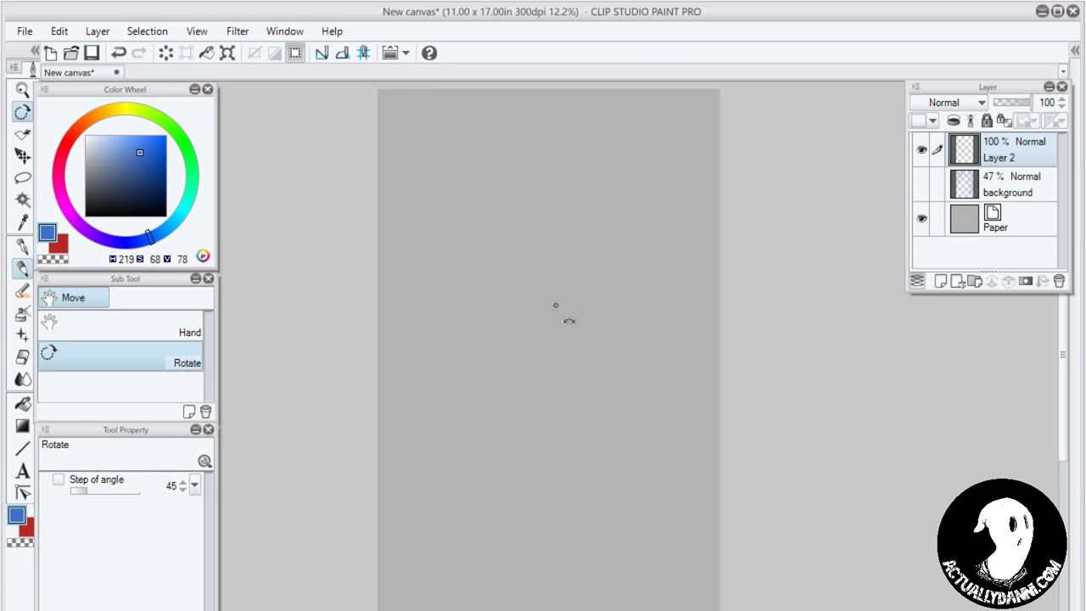
{"action": "mouse_move", "coordinate": [653, 336]}
{"action": "left_mouse_down"}
{"action": "mouse_move", "coordinate": [662, 298]}
{"action": "mouse_move", "coordinate": [671, 309]}
{"action": "left_mouse_up"}
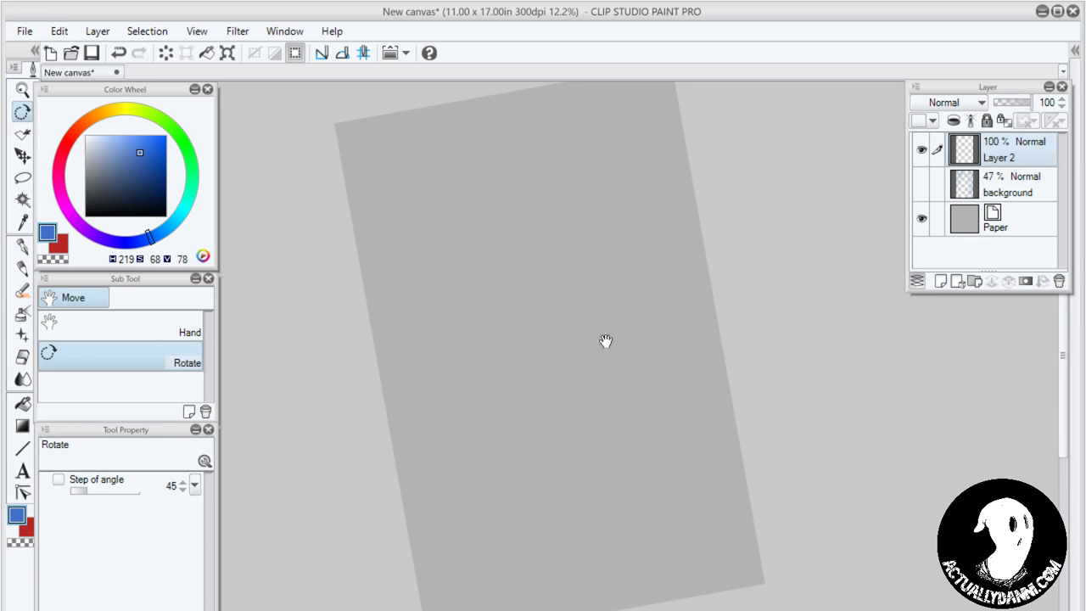
{"action": "left_click_drag", "start_coordinate": [606, 342], "coordinate": [582, 374]}
{"action": "key", "text": "b"}
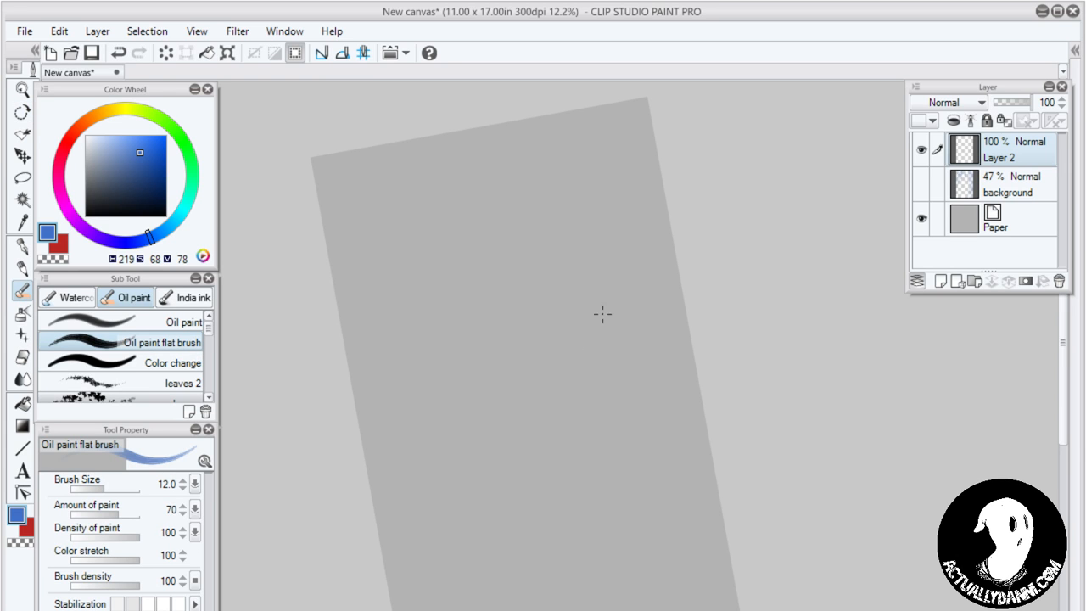
{"action": "key", "text": "p"}
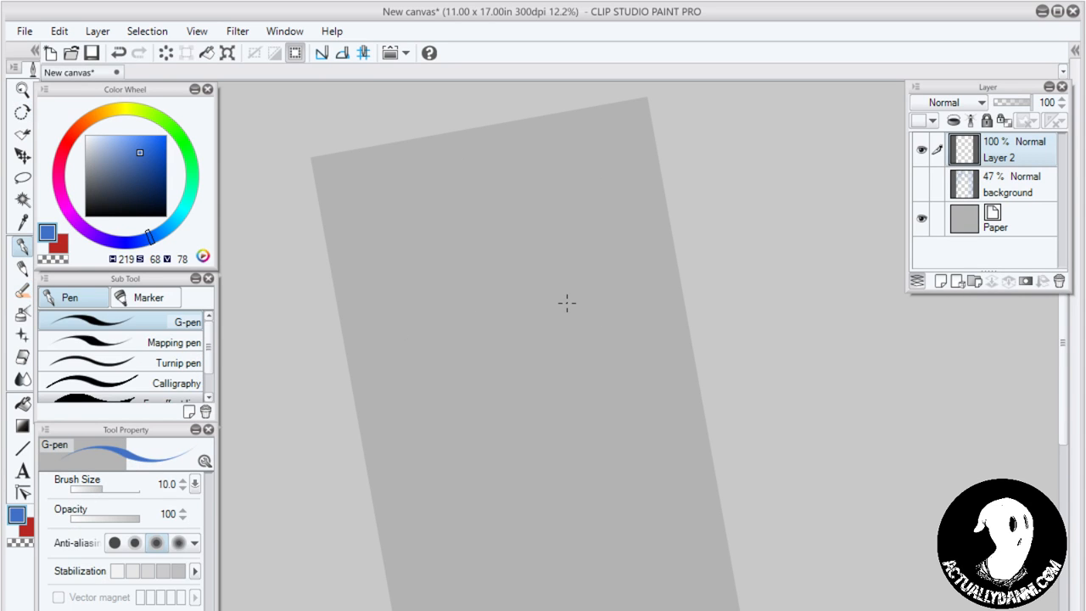
{"action": "key", "text": "p"}
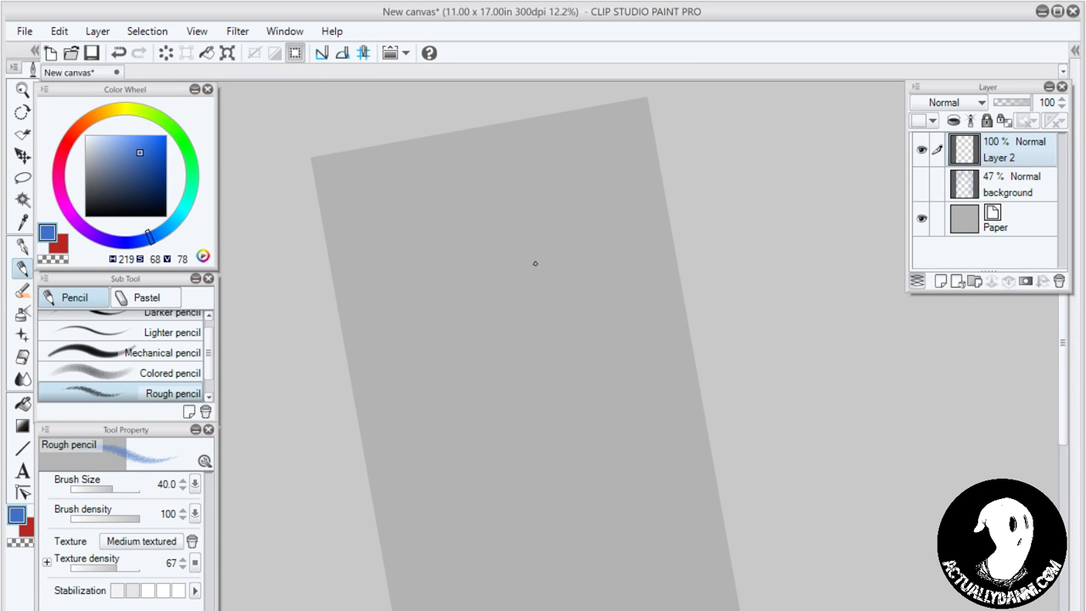
{"action": "mouse_move", "coordinate": [535, 399]}
{"action": "left_mouse_down"}
{"action": "mouse_move", "coordinate": [540, 385]}
{"action": "mouse_move", "coordinate": [526, 417]}
{"action": "mouse_move", "coordinate": [526, 396]}
{"action": "left_mouse_up"}
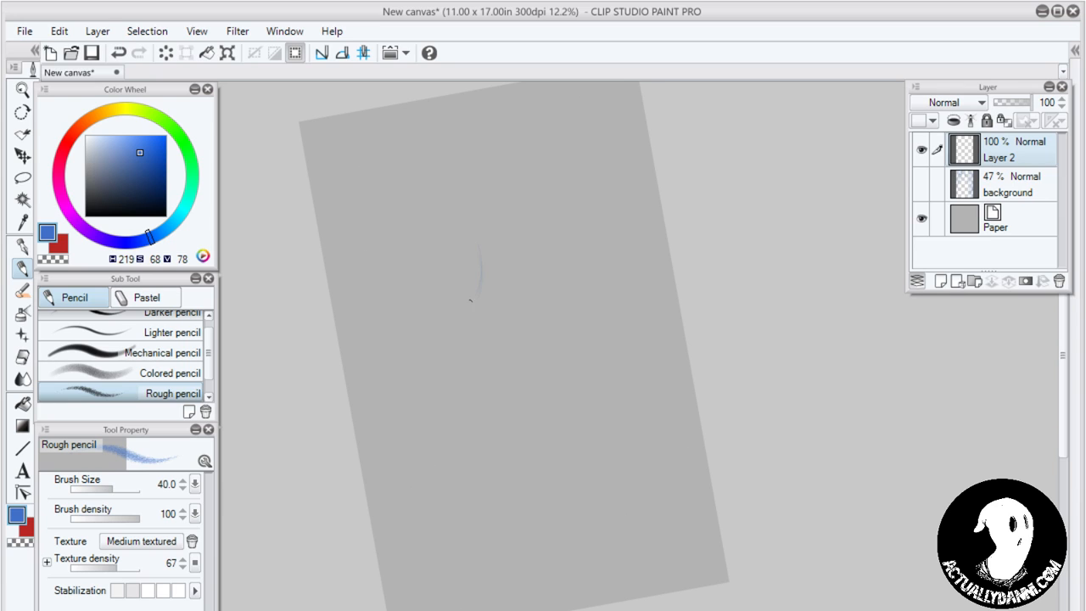
{"action": "mouse_move", "coordinate": [407, 248]}
{"action": "left_mouse_down"}
{"action": "mouse_move", "coordinate": [479, 227]}
{"action": "mouse_move", "coordinate": [481, 301]}
{"action": "left_mouse_up"}
{"action": "left_click_drag", "start_coordinate": [455, 243], "coordinate": [470, 307]}
{"action": "left_click_drag", "start_coordinate": [485, 223], "coordinate": [453, 308]}
{"action": "mouse_move", "coordinate": [423, 414]}
{"action": "left_mouse_down"}
{"action": "mouse_move", "coordinate": [489, 392]}
{"action": "mouse_move", "coordinate": [502, 414]}
{"action": "left_mouse_up"}
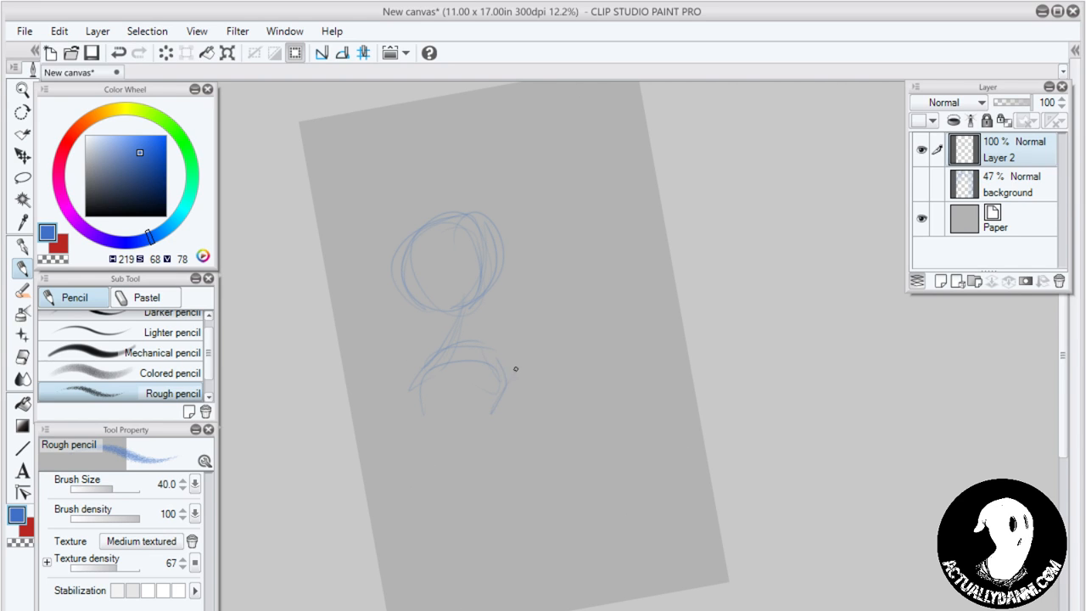
Sketch the side of the torso, the bent elbow and the forearm reaching forward
{"action": "mouse_move", "coordinate": [514, 368]}
{"action": "left_mouse_down"}
{"action": "mouse_move", "coordinate": [491, 429]}
{"action": "mouse_move", "coordinate": [424, 435]}
{"action": "mouse_move", "coordinate": [475, 482]}
{"action": "mouse_move", "coordinate": [513, 469]}
{"action": "left_mouse_up"}
{"action": "left_click_drag", "start_coordinate": [477, 416], "coordinate": [603, 415]}
{"action": "left_click_drag", "start_coordinate": [479, 469], "coordinate": [604, 425]}
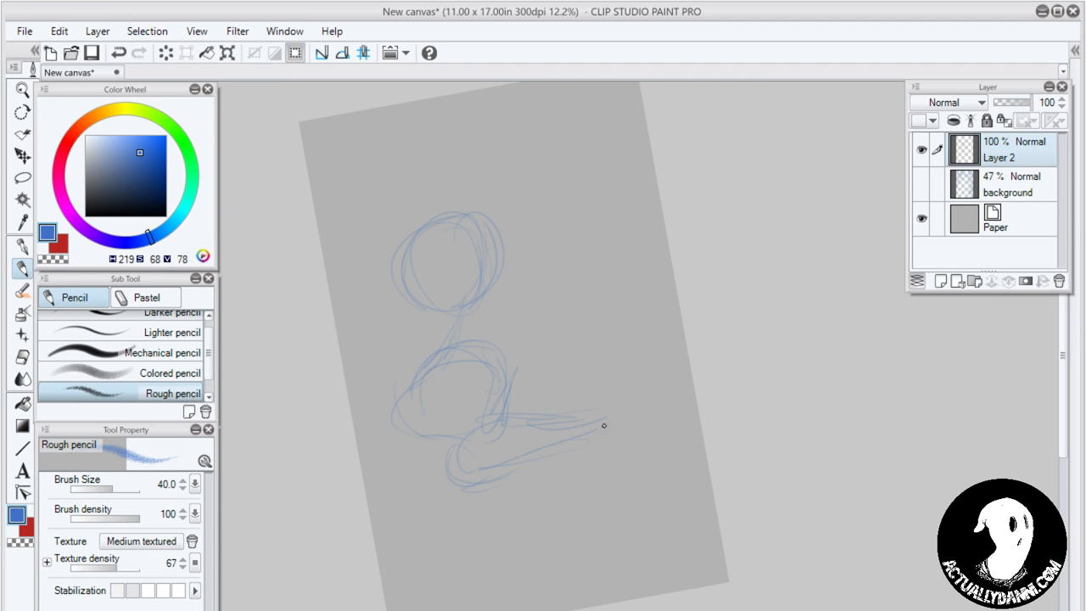
{"action": "left_click_drag", "start_coordinate": [472, 469], "coordinate": [441, 438]}
{"action": "left_click_drag", "start_coordinate": [509, 419], "coordinate": [622, 406]}
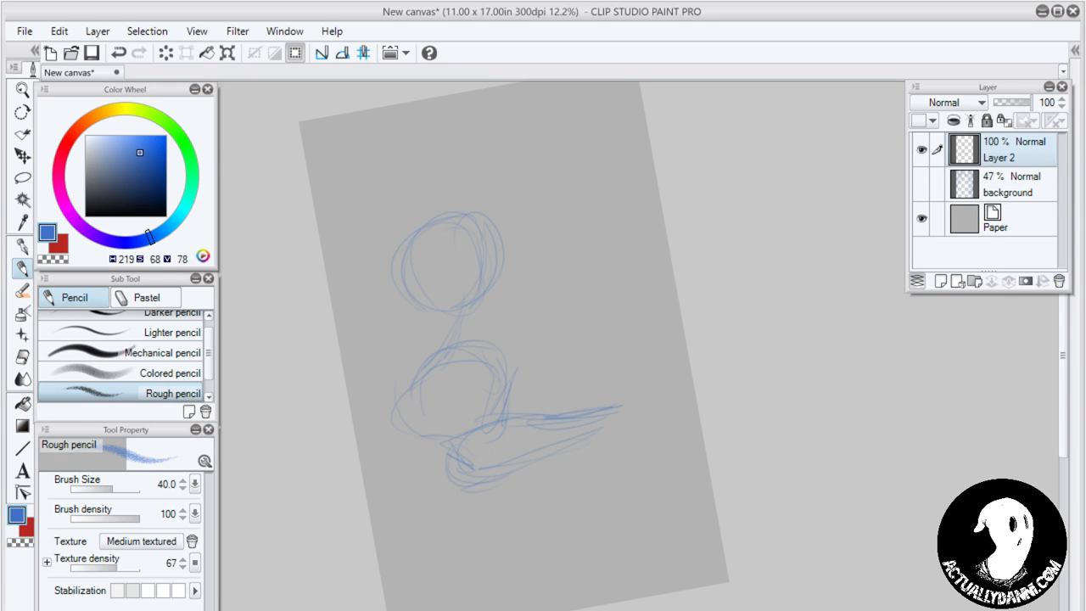
Define the neck, jaw and ear, and draw a horizontal eye guideline across the head
{"action": "left_click_drag", "start_coordinate": [508, 410], "coordinate": [512, 348]}
{"action": "mouse_move", "coordinate": [411, 382]}
{"action": "left_mouse_down"}
{"action": "mouse_move", "coordinate": [475, 312]}
{"action": "mouse_move", "coordinate": [501, 313]}
{"action": "mouse_move", "coordinate": [497, 242]}
{"action": "left_mouse_up"}
{"action": "left_click_drag", "start_coordinate": [505, 312], "coordinate": [500, 263]}
{"action": "mouse_move", "coordinate": [509, 275]}
{"action": "left_mouse_down"}
{"action": "mouse_move", "coordinate": [501, 232]}
{"action": "mouse_move", "coordinate": [416, 235]}
{"action": "mouse_move", "coordinate": [475, 214]}
{"action": "left_mouse_up"}
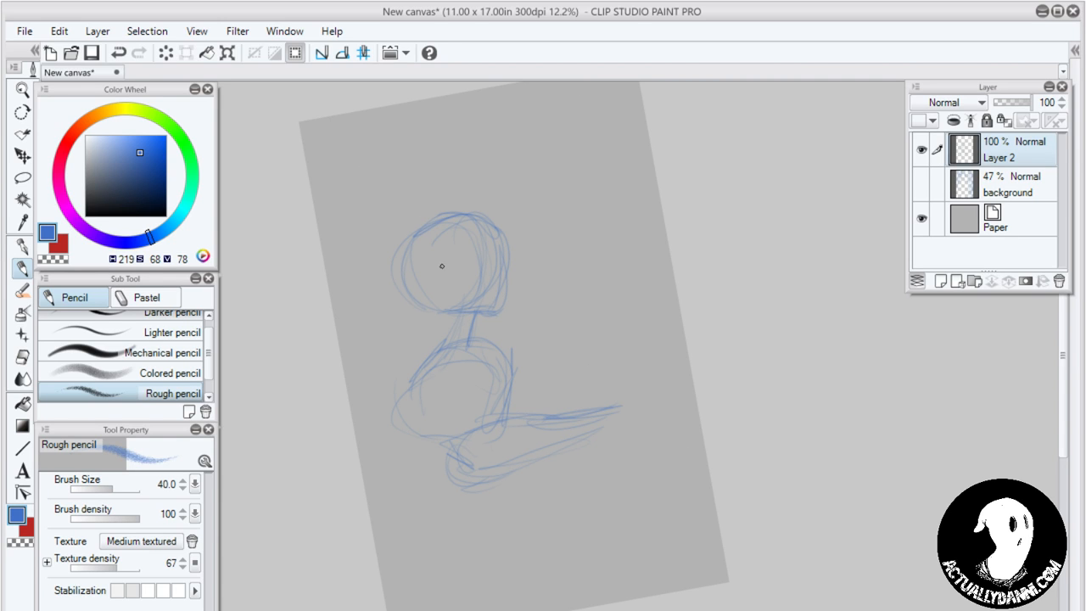
{"action": "mouse_move", "coordinate": [432, 265]}
{"action": "left_mouse_down"}
{"action": "mouse_move", "coordinate": [444, 262]}
{"action": "mouse_move", "coordinate": [438, 286]}
{"action": "mouse_move", "coordinate": [449, 273]}
{"action": "mouse_move", "coordinate": [454, 288]}
{"action": "mouse_move", "coordinate": [444, 246]}
{"action": "mouse_move", "coordinate": [487, 220]}
{"action": "mouse_move", "coordinate": [500, 253]}
{"action": "mouse_move", "coordinate": [501, 315]}
{"action": "left_mouse_up"}
{"action": "left_click_drag", "start_coordinate": [503, 246], "coordinate": [510, 298]}
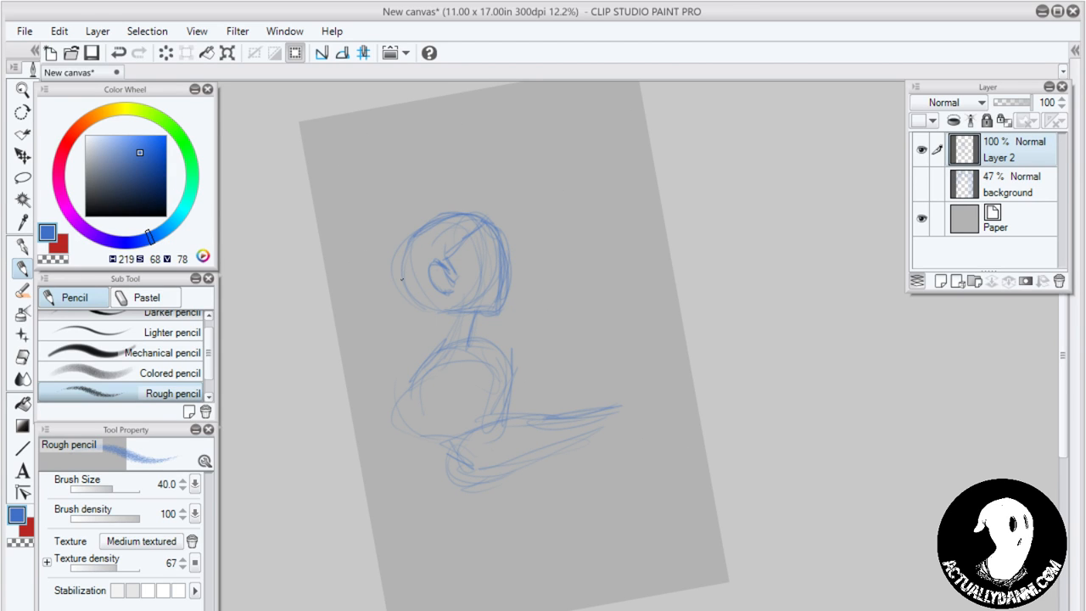
{"action": "mouse_move", "coordinate": [402, 264]}
{"action": "left_mouse_down"}
{"action": "mouse_move", "coordinate": [416, 297]}
{"action": "mouse_move", "coordinate": [476, 311]}
{"action": "left_mouse_up"}
{"action": "left_click_drag", "start_coordinate": [510, 228], "coordinate": [503, 308]}
{"action": "left_click_drag", "start_coordinate": [384, 271], "coordinate": [525, 257]}
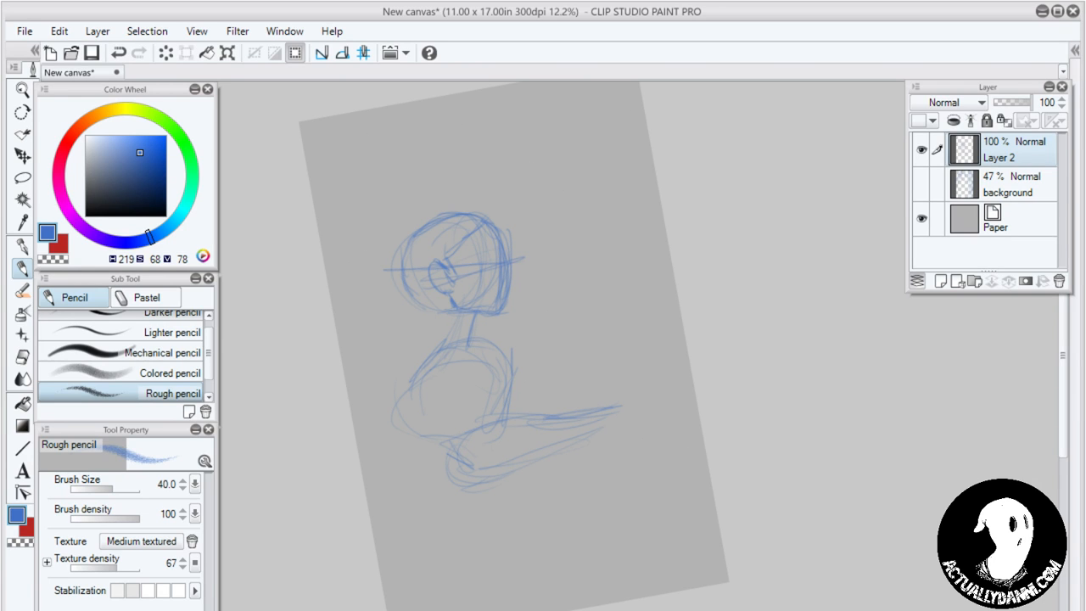
Sketch the hair outline from the crown around the back of the head and down past the shoulders
{"action": "mouse_move", "coordinate": [479, 210]}
{"action": "left_mouse_down"}
{"action": "mouse_move", "coordinate": [392, 228]}
{"action": "mouse_move", "coordinate": [379, 280]}
{"action": "left_mouse_up"}
{"action": "left_click_drag", "start_coordinate": [376, 292], "coordinate": [404, 358]}
{"action": "left_click_drag", "start_coordinate": [396, 341], "coordinate": [425, 353]}
{"action": "left_click_drag", "start_coordinate": [375, 290], "coordinate": [387, 346]}
{"action": "mouse_move", "coordinate": [385, 314]}
{"action": "left_mouse_down"}
{"action": "mouse_move", "coordinate": [397, 330]}
{"action": "mouse_move", "coordinate": [356, 432]}
{"action": "left_mouse_up"}
{"action": "left_click_drag", "start_coordinate": [392, 355], "coordinate": [379, 418]}
{"action": "left_click_drag", "start_coordinate": [373, 312], "coordinate": [390, 365]}
{"action": "left_click_drag", "start_coordinate": [402, 217], "coordinate": [361, 307]}
{"action": "mouse_move", "coordinate": [448, 208]}
{"action": "left_mouse_down"}
{"action": "mouse_move", "coordinate": [375, 258]}
{"action": "mouse_move", "coordinate": [384, 302]}
{"action": "left_mouse_up"}
{"action": "mouse_move", "coordinate": [387, 247]}
{"action": "left_mouse_down"}
{"action": "mouse_move", "coordinate": [392, 373]}
{"action": "mouse_move", "coordinate": [353, 424]}
{"action": "left_mouse_up"}
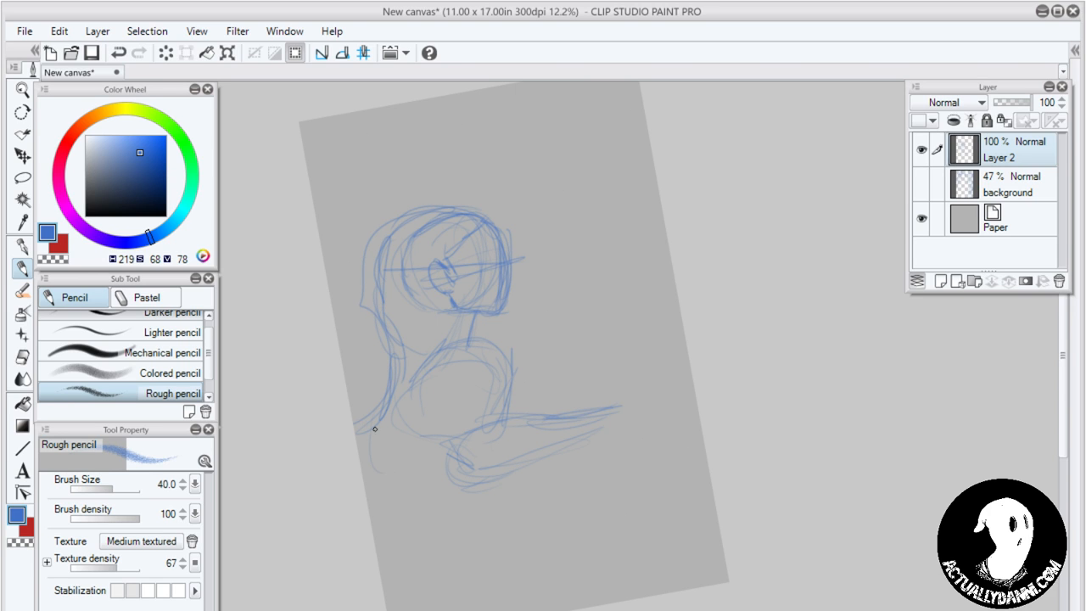
Add the curled hair ends behind the back and outline the puffed sleeve and torso down to the waist
{"action": "left_click_drag", "start_coordinate": [373, 462], "coordinate": [402, 481]}
{"action": "left_click_drag", "start_coordinate": [358, 449], "coordinate": [379, 480]}
{"action": "mouse_move", "coordinate": [415, 443]}
{"action": "left_mouse_down"}
{"action": "mouse_move", "coordinate": [470, 507]}
{"action": "mouse_move", "coordinate": [448, 495]}
{"action": "mouse_move", "coordinate": [514, 435]}
{"action": "left_mouse_up"}
{"action": "left_click_drag", "start_coordinate": [506, 382], "coordinate": [475, 497]}
{"action": "left_click_drag", "start_coordinate": [520, 389], "coordinate": [509, 414]}
{"action": "left_click_drag", "start_coordinate": [414, 374], "coordinate": [430, 478]}
{"action": "left_click_drag", "start_coordinate": [458, 351], "coordinate": [409, 422]}
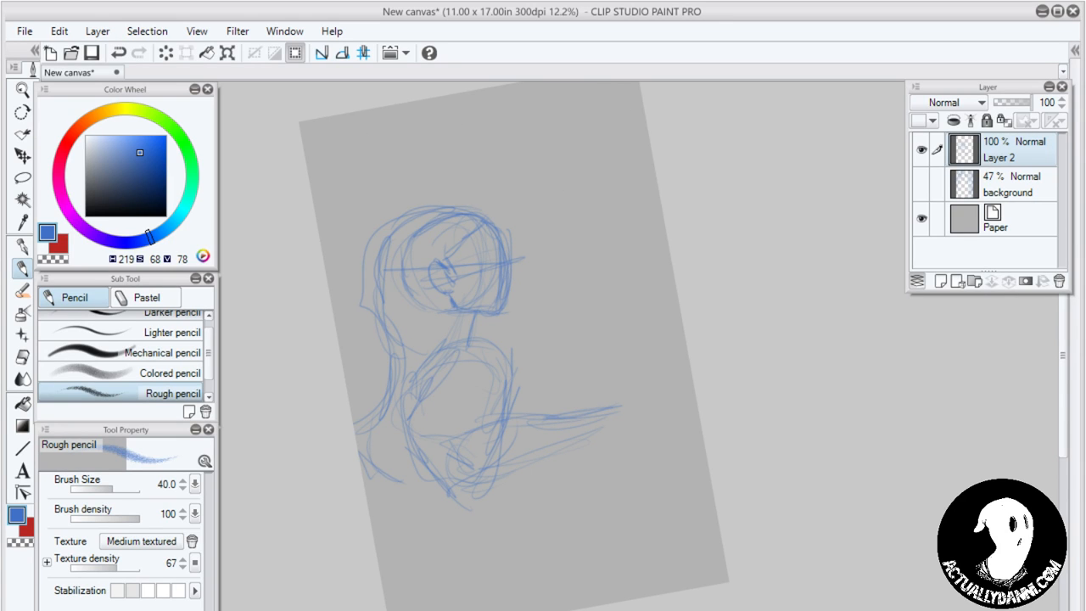
Sketch both sides of the full skirt flaring out from the waist
{"action": "mouse_move", "coordinate": [506, 479]}
{"action": "left_mouse_down"}
{"action": "mouse_move", "coordinate": [560, 519]}
{"action": "mouse_move", "coordinate": [638, 553]}
{"action": "left_mouse_up"}
{"action": "left_click_drag", "start_coordinate": [590, 532], "coordinate": [626, 601]}
{"action": "left_click_drag", "start_coordinate": [559, 502], "coordinate": [632, 597]}
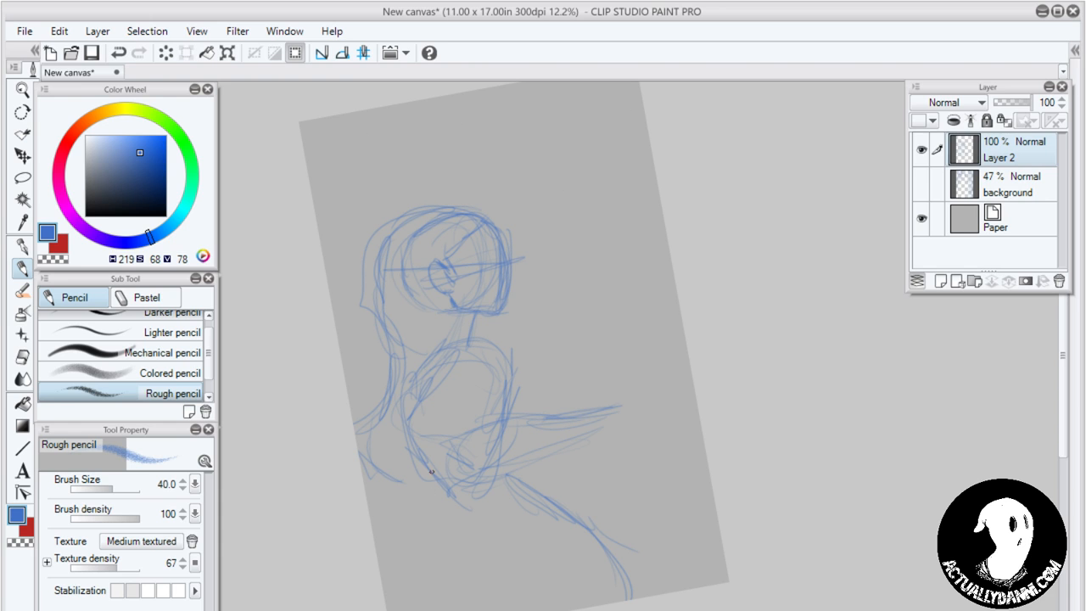
{"action": "left_click_drag", "start_coordinate": [424, 509], "coordinate": [397, 536]}
{"action": "left_click_drag", "start_coordinate": [443, 485], "coordinate": [383, 546]}
{"action": "mouse_move", "coordinate": [419, 511]}
{"action": "left_mouse_down"}
{"action": "mouse_move", "coordinate": [378, 570]}
{"action": "mouse_move", "coordinate": [386, 606]}
{"action": "left_mouse_up"}
{"action": "left_click_drag", "start_coordinate": [432, 492], "coordinate": [375, 550]}
{"action": "left_click_drag", "start_coordinate": [415, 502], "coordinate": [377, 557]}
Add hair strands around the ear and nape, and reinforce the crown and face contours
{"action": "scroll", "coordinate": [502, 490], "scroll_direction": "down", "scroll_amount": 3}
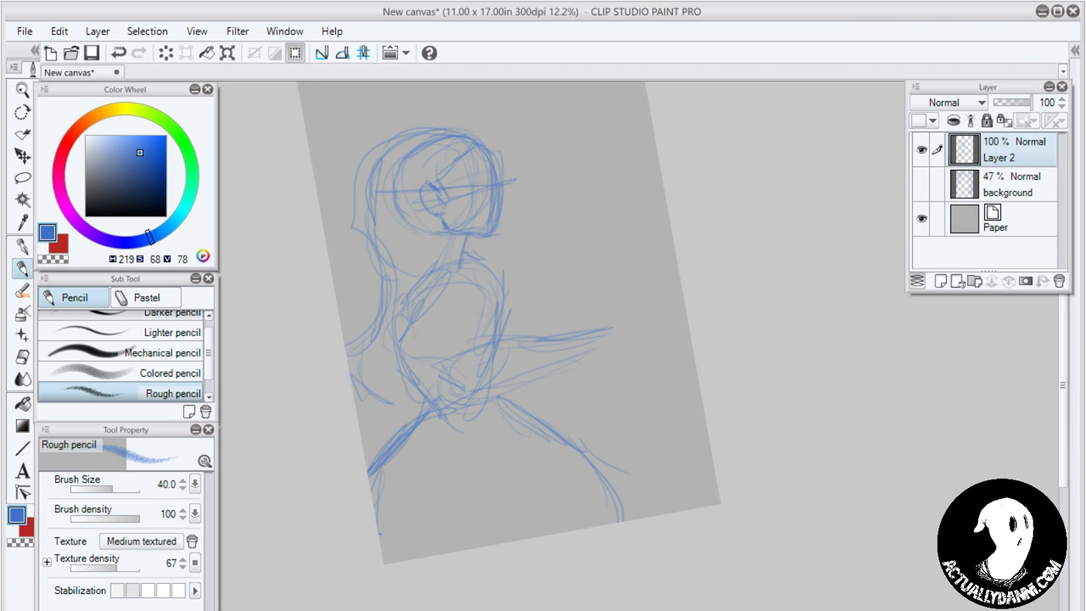
{"action": "mouse_move", "coordinate": [435, 232]}
{"action": "left_mouse_down"}
{"action": "mouse_move", "coordinate": [429, 276]}
{"action": "mouse_move", "coordinate": [439, 241]}
{"action": "left_mouse_up"}
{"action": "left_click_drag", "start_coordinate": [413, 195], "coordinate": [431, 238]}
{"action": "left_click_drag", "start_coordinate": [415, 189], "coordinate": [419, 222]}
{"action": "mouse_move", "coordinate": [428, 181]}
{"action": "left_mouse_down"}
{"action": "mouse_move", "coordinate": [412, 212]}
{"action": "mouse_move", "coordinate": [421, 224]}
{"action": "mouse_move", "coordinate": [440, 217]}
{"action": "left_mouse_up"}
{"action": "mouse_move", "coordinate": [417, 209]}
{"action": "left_mouse_down"}
{"action": "mouse_move", "coordinate": [428, 181]}
{"action": "mouse_move", "coordinate": [440, 203]}
{"action": "mouse_move", "coordinate": [421, 201]}
{"action": "left_mouse_up"}
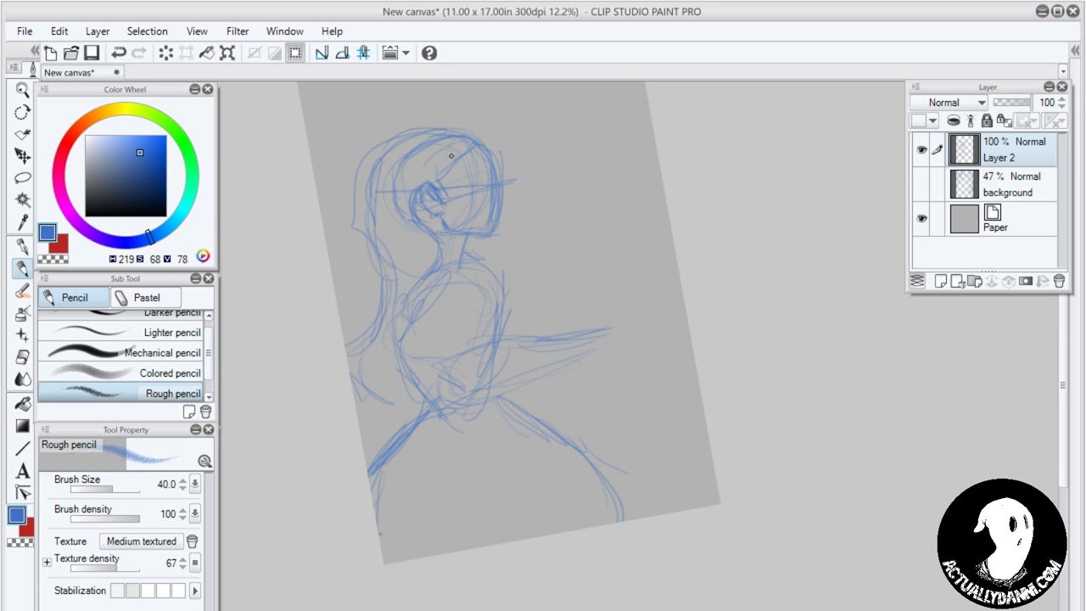
{"action": "mouse_move", "coordinate": [451, 156]}
{"action": "left_mouse_down"}
{"action": "mouse_move", "coordinate": [459, 173]}
{"action": "mouse_move", "coordinate": [425, 127]}
{"action": "mouse_move", "coordinate": [482, 138]}
{"action": "mouse_move", "coordinate": [392, 134]}
{"action": "left_mouse_up"}
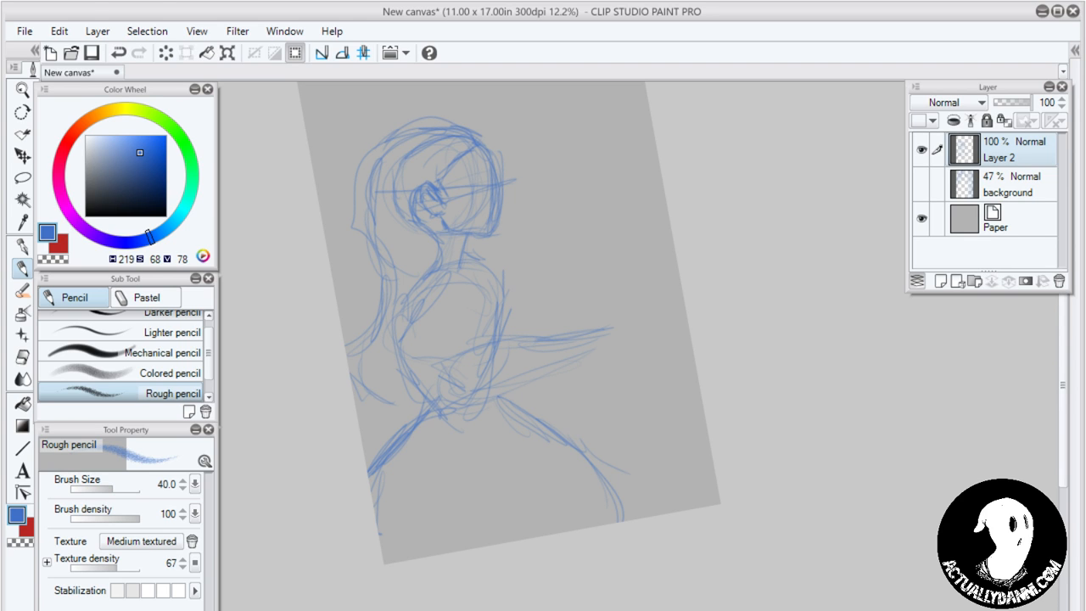
{"action": "left_click_drag", "start_coordinate": [496, 153], "coordinate": [500, 181]}
Strengthen the contours of the shoulder, rounded sleeve and chest with overlapping pencil strokes
{"action": "mouse_move", "coordinate": [469, 237]}
{"action": "left_mouse_down"}
{"action": "mouse_move", "coordinate": [466, 254]}
{"action": "mouse_move", "coordinate": [479, 264]}
{"action": "mouse_move", "coordinate": [413, 279]}
{"action": "mouse_move", "coordinate": [397, 299]}
{"action": "mouse_move", "coordinate": [407, 386]}
{"action": "mouse_move", "coordinate": [470, 417]}
{"action": "left_mouse_up"}
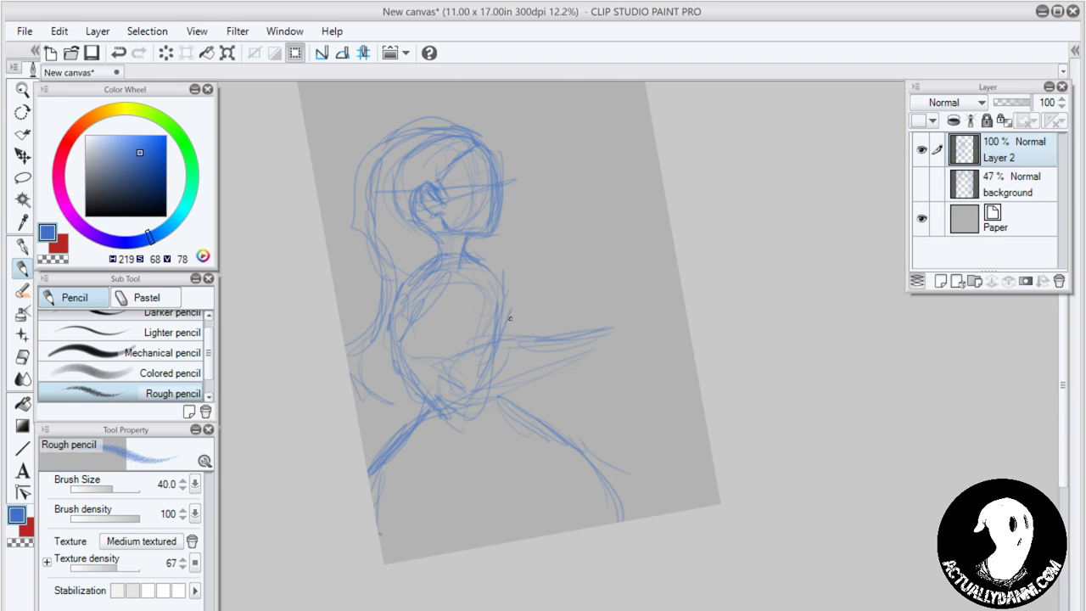
{"action": "mouse_move", "coordinate": [507, 343]}
{"action": "left_mouse_down"}
{"action": "mouse_move", "coordinate": [490, 359]}
{"action": "mouse_move", "coordinate": [509, 356]}
{"action": "mouse_move", "coordinate": [488, 374]}
{"action": "mouse_move", "coordinate": [496, 388]}
{"action": "mouse_move", "coordinate": [468, 373]}
{"action": "mouse_move", "coordinate": [458, 394]}
{"action": "mouse_move", "coordinate": [431, 402]}
{"action": "mouse_move", "coordinate": [399, 379]}
{"action": "mouse_move", "coordinate": [390, 293]}
{"action": "mouse_move", "coordinate": [397, 339]}
{"action": "mouse_move", "coordinate": [425, 260]}
{"action": "left_mouse_up"}
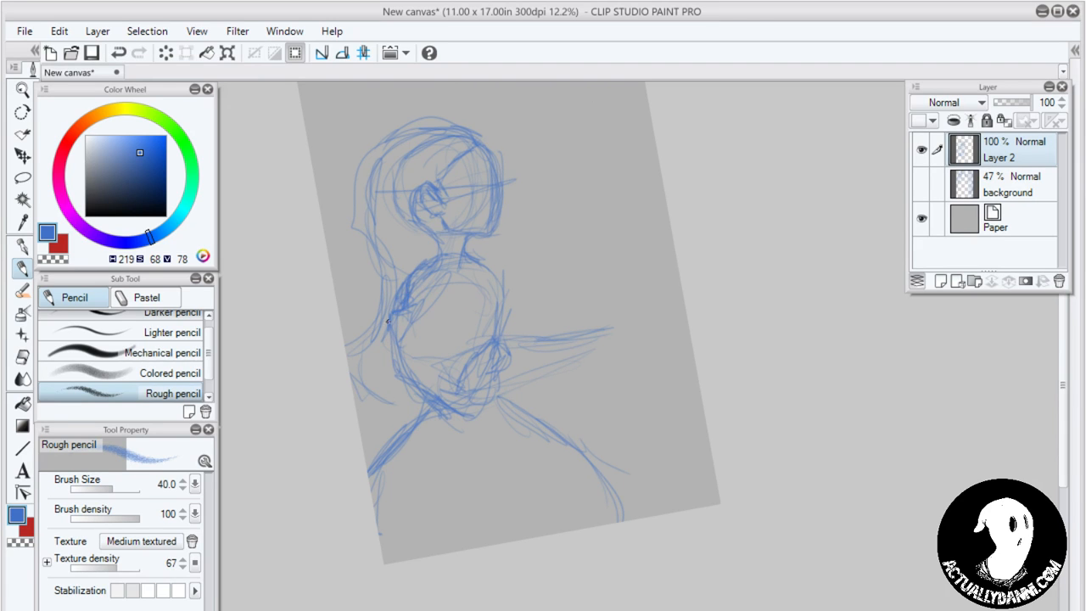
{"action": "left_click_drag", "start_coordinate": [394, 342], "coordinate": [421, 394]}
{"action": "mouse_move", "coordinate": [453, 266]}
{"action": "left_mouse_down"}
{"action": "mouse_move", "coordinate": [480, 262]}
{"action": "mouse_move", "coordinate": [481, 303]}
{"action": "left_mouse_up"}
{"action": "mouse_move", "coordinate": [480, 263]}
{"action": "left_mouse_down"}
{"action": "mouse_move", "coordinate": [497, 261]}
{"action": "mouse_move", "coordinate": [502, 299]}
{"action": "mouse_move", "coordinate": [481, 312]}
{"action": "left_mouse_up"}
{"action": "left_click_drag", "start_coordinate": [505, 299], "coordinate": [511, 321]}
{"action": "left_click_drag", "start_coordinate": [515, 319], "coordinate": [482, 350]}
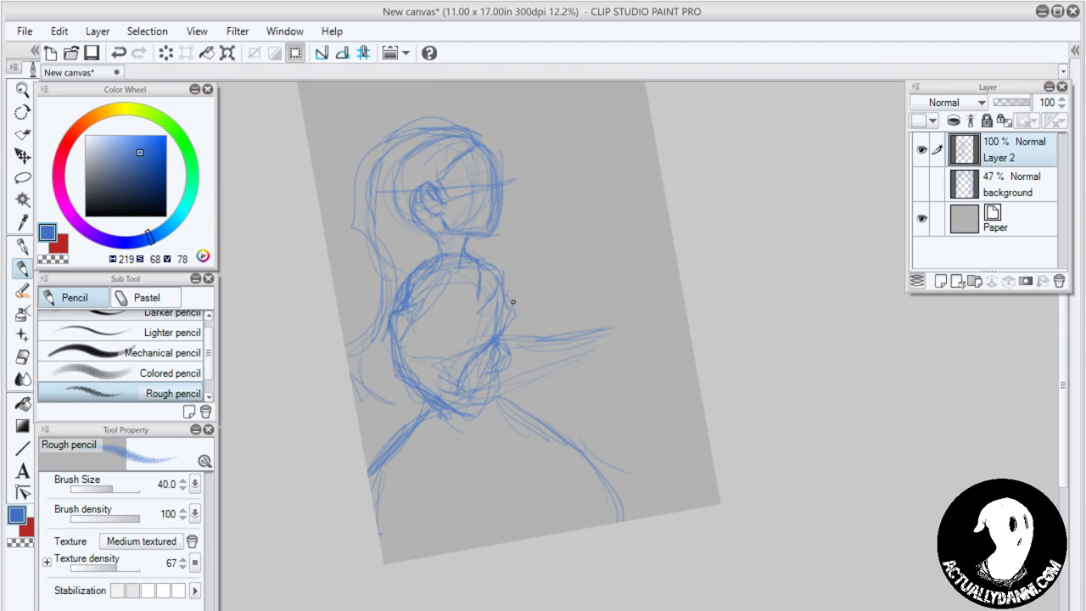
Redraw the elbow and forearm, with firmer edges running from the sleeve to the wrist
{"action": "mouse_move", "coordinate": [513, 301]}
{"action": "left_mouse_down"}
{"action": "mouse_move", "coordinate": [500, 350]}
{"action": "mouse_move", "coordinate": [460, 363]}
{"action": "left_mouse_up"}
{"action": "mouse_move", "coordinate": [520, 330]}
{"action": "left_mouse_down"}
{"action": "mouse_move", "coordinate": [468, 388]}
{"action": "mouse_move", "coordinate": [479, 391]}
{"action": "mouse_move", "coordinate": [452, 400]}
{"action": "mouse_move", "coordinate": [475, 365]}
{"action": "mouse_move", "coordinate": [577, 365]}
{"action": "left_mouse_up"}
{"action": "left_click_drag", "start_coordinate": [499, 368], "coordinate": [584, 362]}
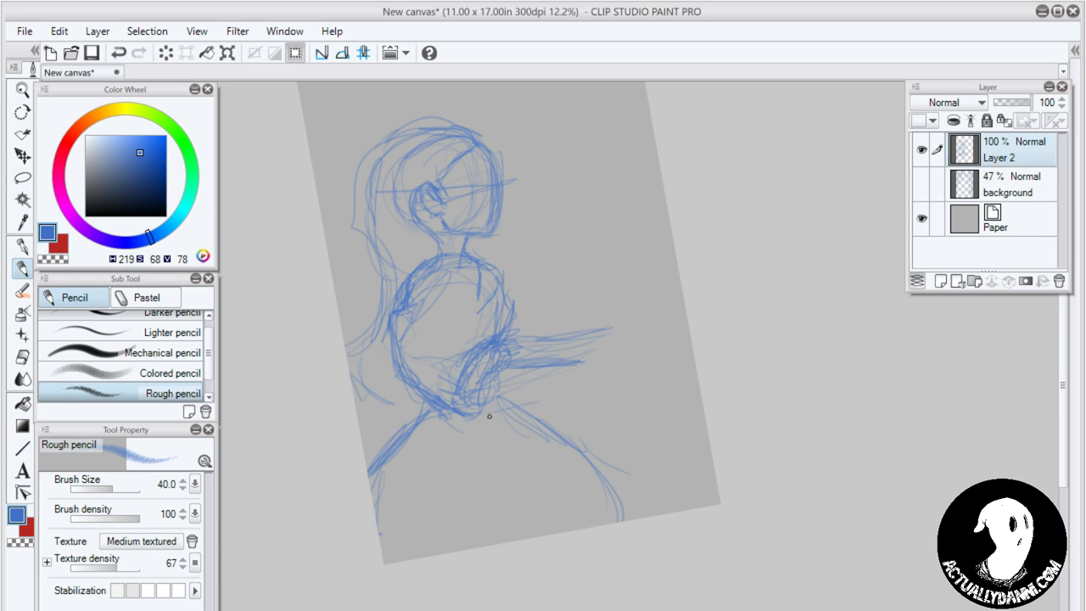
{"action": "mouse_move", "coordinate": [542, 401]}
{"action": "left_mouse_down"}
{"action": "mouse_move", "coordinate": [579, 384]}
{"action": "mouse_move", "coordinate": [469, 415]}
{"action": "mouse_move", "coordinate": [570, 390]}
{"action": "mouse_move", "coordinate": [614, 336]}
{"action": "mouse_move", "coordinate": [596, 377]}
{"action": "mouse_move", "coordinate": [568, 393]}
{"action": "left_mouse_up"}
Sketch the angular block shape of the hand and its knuckles at the end of the forearm
{"action": "mouse_move", "coordinate": [606, 334]}
{"action": "left_mouse_down"}
{"action": "mouse_move", "coordinate": [630, 362]}
{"action": "mouse_move", "coordinate": [600, 375]}
{"action": "left_mouse_up"}
{"action": "left_click_drag", "start_coordinate": [605, 358], "coordinate": [602, 374]}
{"action": "mouse_move", "coordinate": [603, 378]}
{"action": "left_mouse_down"}
{"action": "mouse_move", "coordinate": [568, 397]}
{"action": "mouse_move", "coordinate": [579, 413]}
{"action": "mouse_move", "coordinate": [636, 388]}
{"action": "left_mouse_up"}
{"action": "left_click_drag", "start_coordinate": [592, 411], "coordinate": [643, 391]}
{"action": "left_click_drag", "start_coordinate": [635, 346], "coordinate": [635, 391]}
{"action": "left_click_drag", "start_coordinate": [616, 342], "coordinate": [633, 374]}
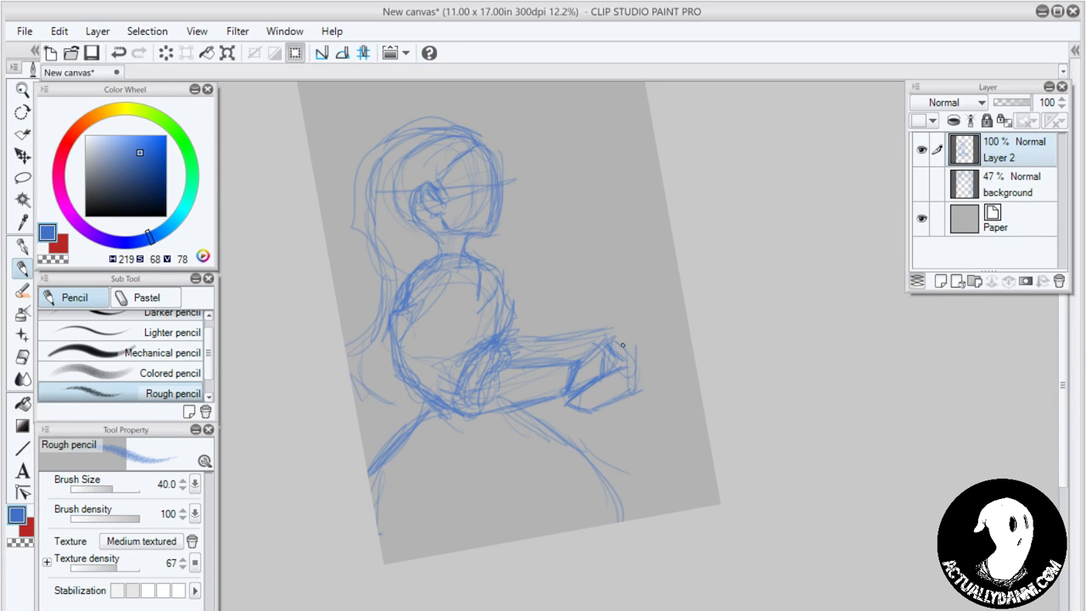
{"action": "mouse_move", "coordinate": [601, 338]}
{"action": "left_mouse_down"}
{"action": "mouse_move", "coordinate": [628, 322]}
{"action": "mouse_move", "coordinate": [566, 348]}
{"action": "mouse_move", "coordinate": [616, 335]}
{"action": "mouse_move", "coordinate": [631, 357]}
{"action": "mouse_move", "coordinate": [648, 348]}
{"action": "mouse_move", "coordinate": [623, 393]}
{"action": "mouse_move", "coordinate": [576, 402]}
{"action": "mouse_move", "coordinate": [596, 398]}
{"action": "left_mouse_up"}
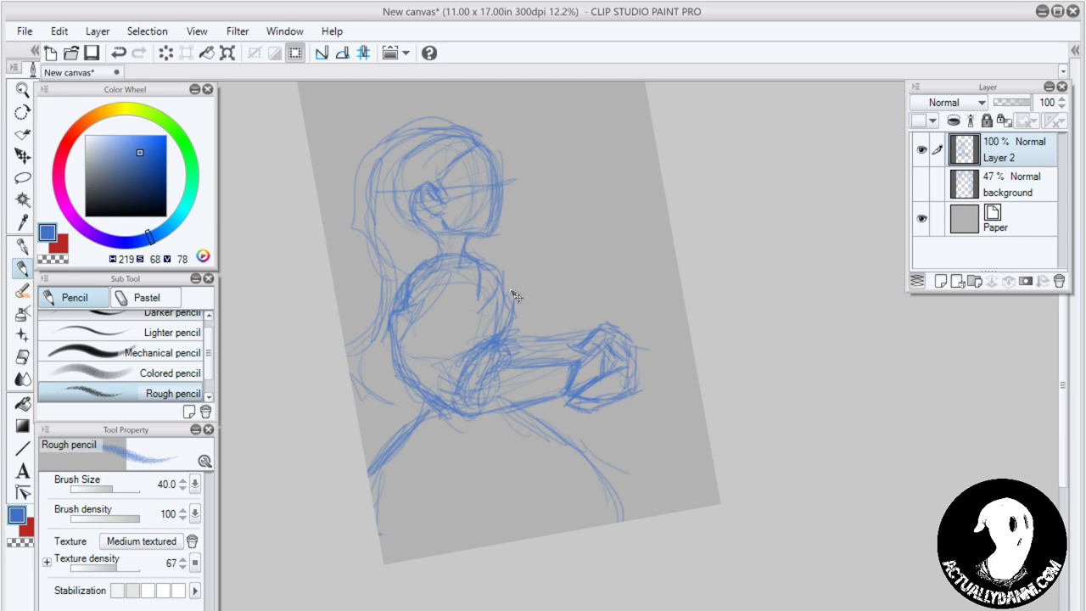
Scale the figure sketch on Layer 2 down to 72%, reposition it on the page, and show the background layer
{"action": "key", "text": "ctrl+t"}
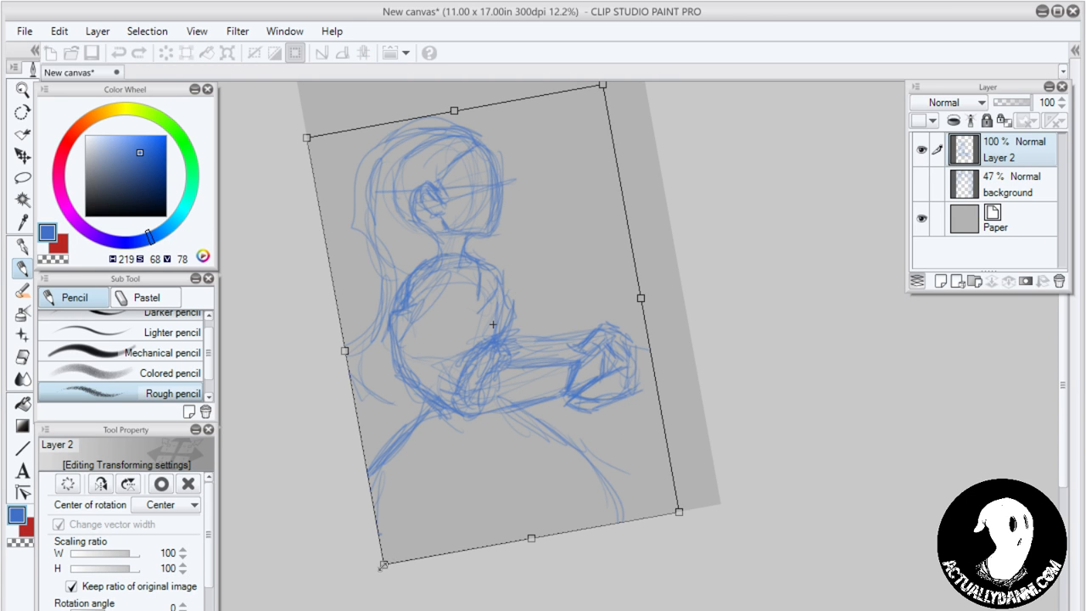
{"action": "left_click_drag", "start_coordinate": [388, 561], "coordinate": [459, 425]}
{"action": "mouse_move", "coordinate": [565, 327]}
{"action": "left_mouse_down"}
{"action": "mouse_move", "coordinate": [528, 383]}
{"action": "mouse_move", "coordinate": [588, 319]}
{"action": "left_mouse_up"}
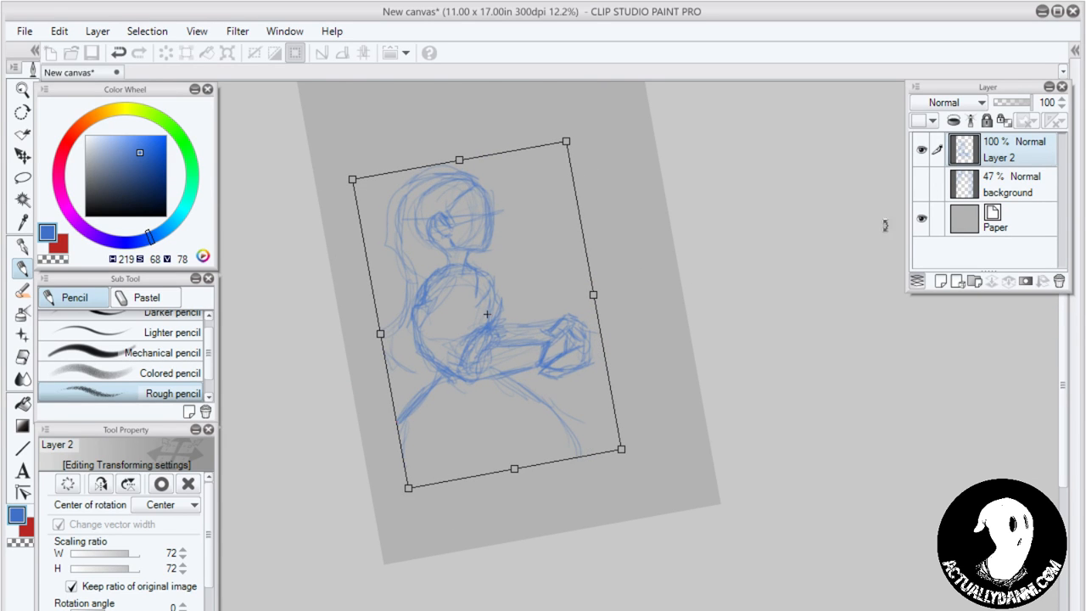
{"action": "key", "text": "Return"}
{"action": "left_click", "coordinate": [921, 184]}
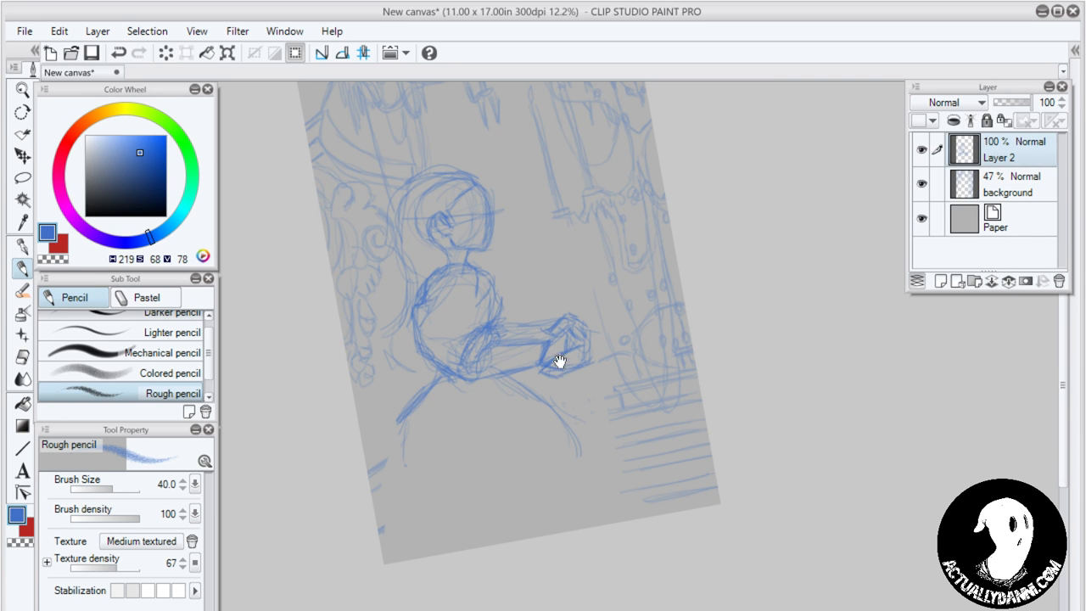
Transform the figure sketch on Layer 2, moving it lower on the page and scaling it down slightly
{"action": "left_click_drag", "start_coordinate": [560, 361], "coordinate": [543, 434]}
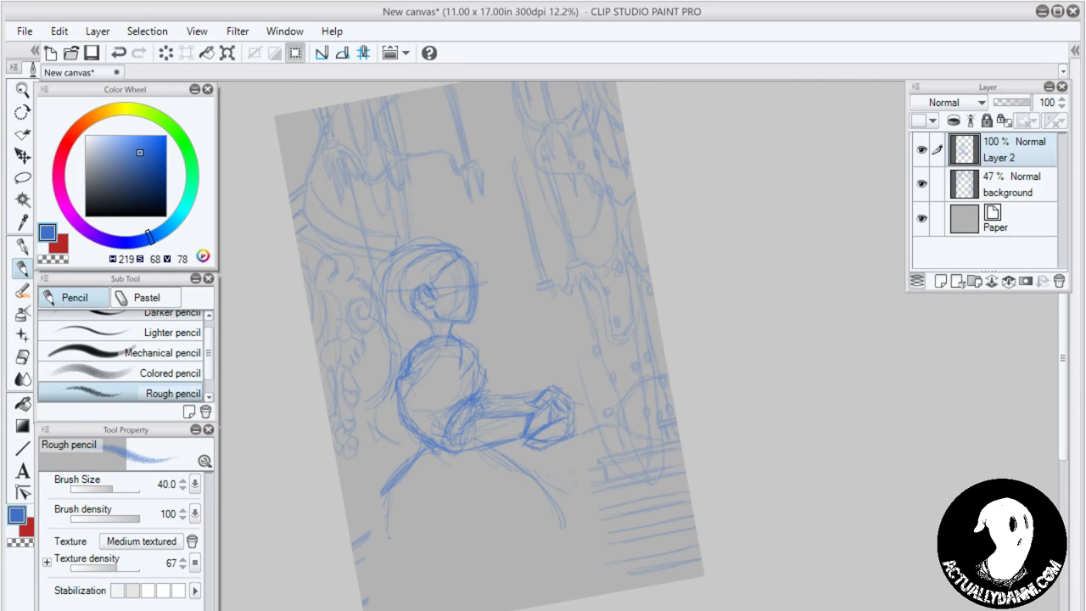
{"action": "mouse_move", "coordinate": [473, 489]}
{"action": "left_mouse_down"}
{"action": "mouse_move", "coordinate": [492, 424]}
{"action": "mouse_move", "coordinate": [464, 393]}
{"action": "left_mouse_up"}
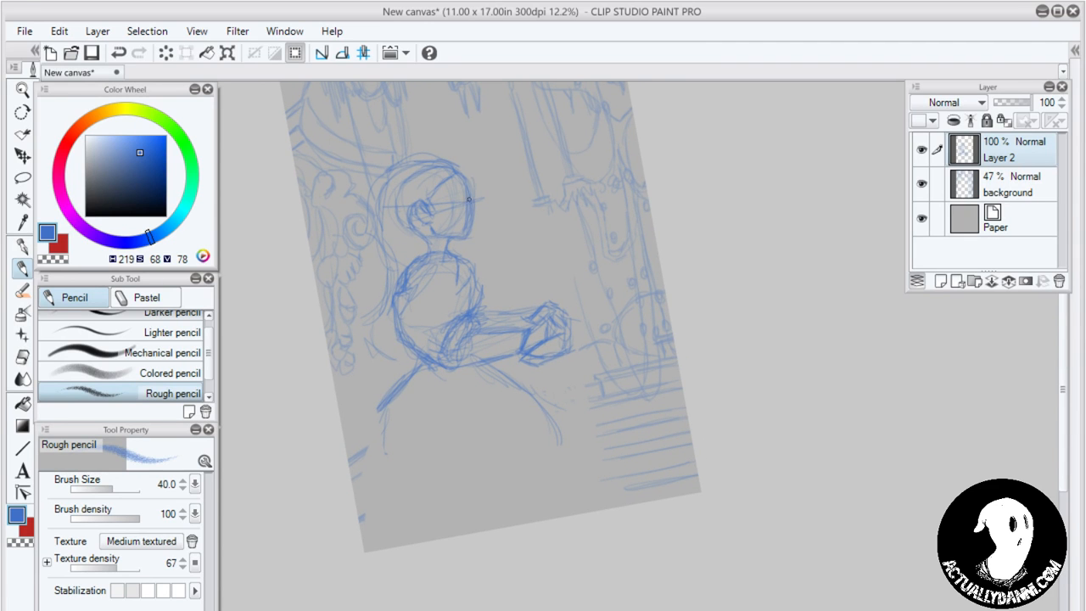
{"action": "key", "text": "ctrl+t"}
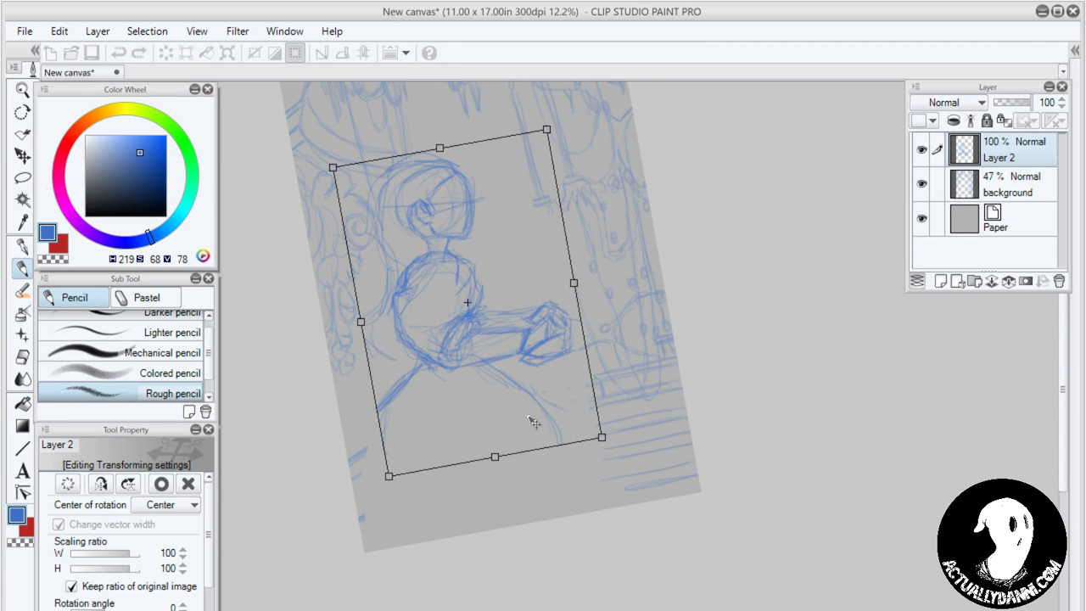
{"action": "mouse_move", "coordinate": [473, 367]}
{"action": "left_mouse_down"}
{"action": "mouse_move", "coordinate": [507, 414]}
{"action": "mouse_move", "coordinate": [492, 421]}
{"action": "left_mouse_up"}
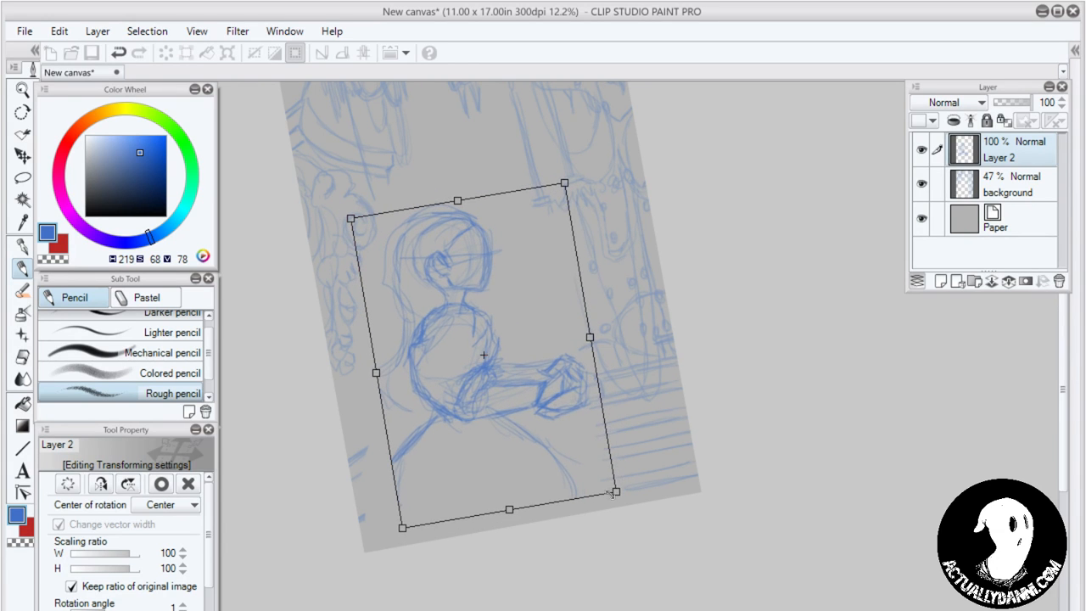
{"action": "mouse_move", "coordinate": [611, 493]}
{"action": "left_mouse_down"}
{"action": "mouse_move", "coordinate": [624, 499]}
{"action": "mouse_move", "coordinate": [572, 460]}
{"action": "mouse_move", "coordinate": [604, 481]}
{"action": "left_mouse_up"}
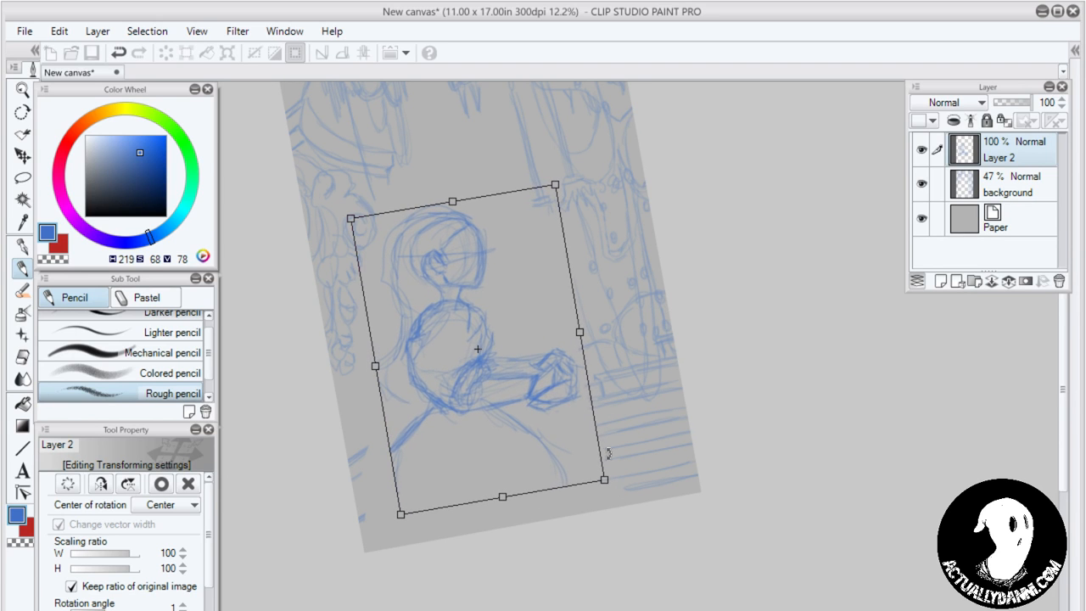
{"action": "key", "text": "Return"}
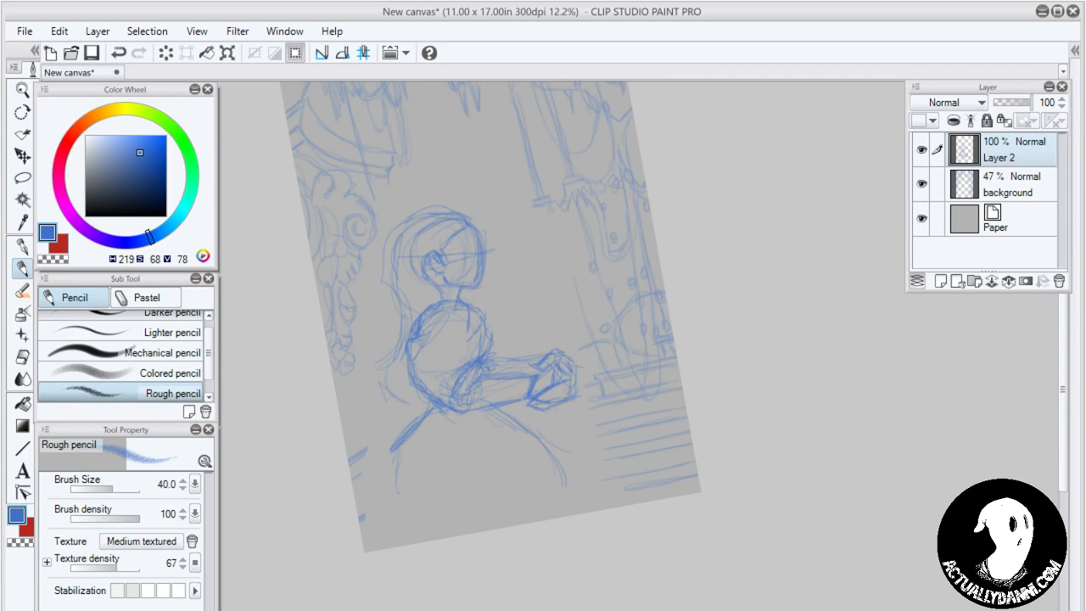
Extend both outer curves of the ball gown's skirt from the waist down towards the page's lower edge
{"action": "mouse_move", "coordinate": [414, 414]}
{"action": "left_mouse_down"}
{"action": "mouse_move", "coordinate": [414, 387]}
{"action": "mouse_move", "coordinate": [436, 400]}
{"action": "mouse_move", "coordinate": [414, 422]}
{"action": "mouse_move", "coordinate": [401, 400]}
{"action": "mouse_move", "coordinate": [380, 469]}
{"action": "mouse_move", "coordinate": [356, 496]}
{"action": "mouse_move", "coordinate": [437, 411]}
{"action": "left_mouse_up"}
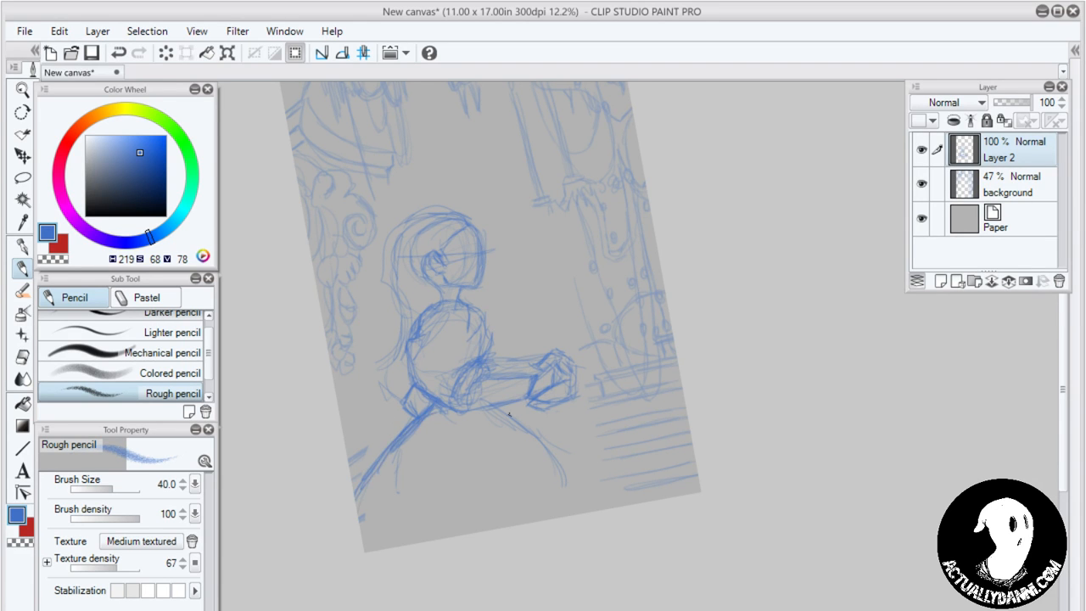
{"action": "left_click_drag", "start_coordinate": [509, 414], "coordinate": [600, 508]}
{"action": "mouse_move", "coordinate": [543, 437]}
{"action": "left_mouse_down"}
{"action": "mouse_move", "coordinate": [492, 406]}
{"action": "mouse_move", "coordinate": [589, 499]}
{"action": "mouse_move", "coordinate": [517, 419]}
{"action": "left_mouse_up"}
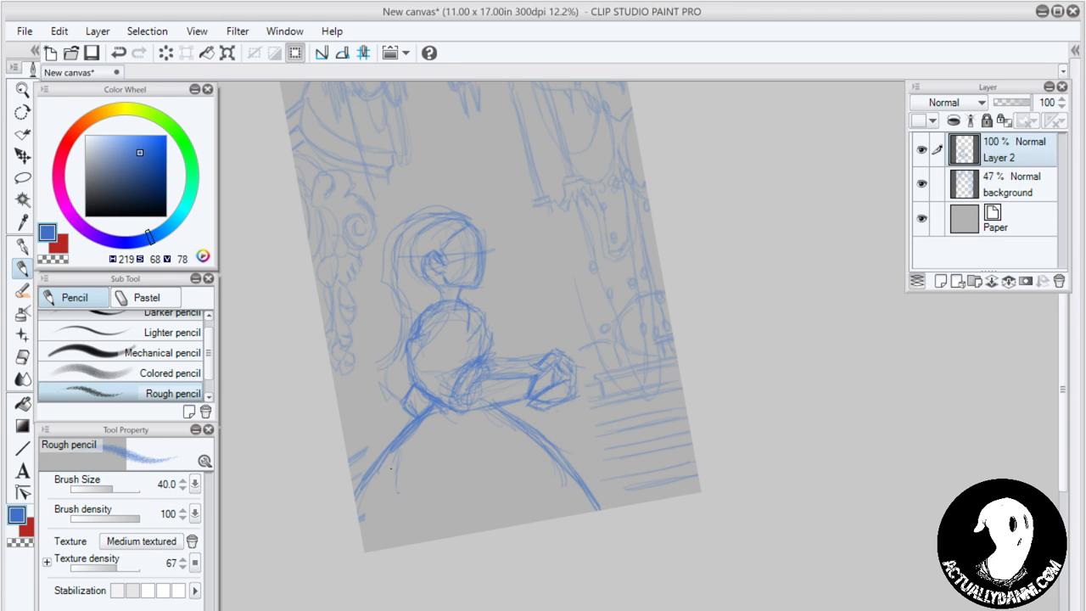
Sketch long wavy hair falling behind the woman's back and strengthen the hairline around her face
{"action": "mouse_move", "coordinate": [411, 371]}
{"action": "left_mouse_down"}
{"action": "mouse_move", "coordinate": [397, 406]}
{"action": "mouse_move", "coordinate": [382, 394]}
{"action": "mouse_move", "coordinate": [396, 404]}
{"action": "mouse_move", "coordinate": [393, 351]}
{"action": "mouse_move", "coordinate": [409, 326]}
{"action": "mouse_move", "coordinate": [393, 295]}
{"action": "mouse_move", "coordinate": [375, 353]}
{"action": "left_mouse_up"}
{"action": "mouse_move", "coordinate": [395, 300]}
{"action": "left_mouse_down"}
{"action": "mouse_move", "coordinate": [397, 224]}
{"action": "mouse_move", "coordinate": [462, 220]}
{"action": "left_mouse_up"}
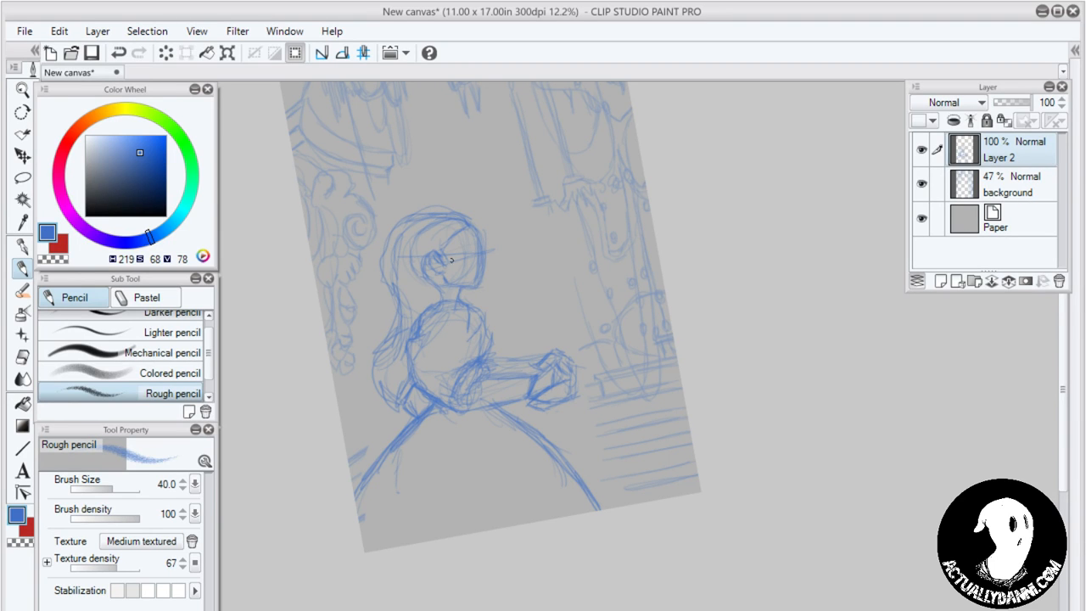
{"action": "mouse_move", "coordinate": [451, 260]}
{"action": "left_mouse_down"}
{"action": "mouse_move", "coordinate": [438, 263]}
{"action": "mouse_move", "coordinate": [478, 224]}
{"action": "mouse_move", "coordinate": [434, 210]}
{"action": "mouse_move", "coordinate": [402, 219]}
{"action": "mouse_move", "coordinate": [390, 252]}
{"action": "left_mouse_up"}
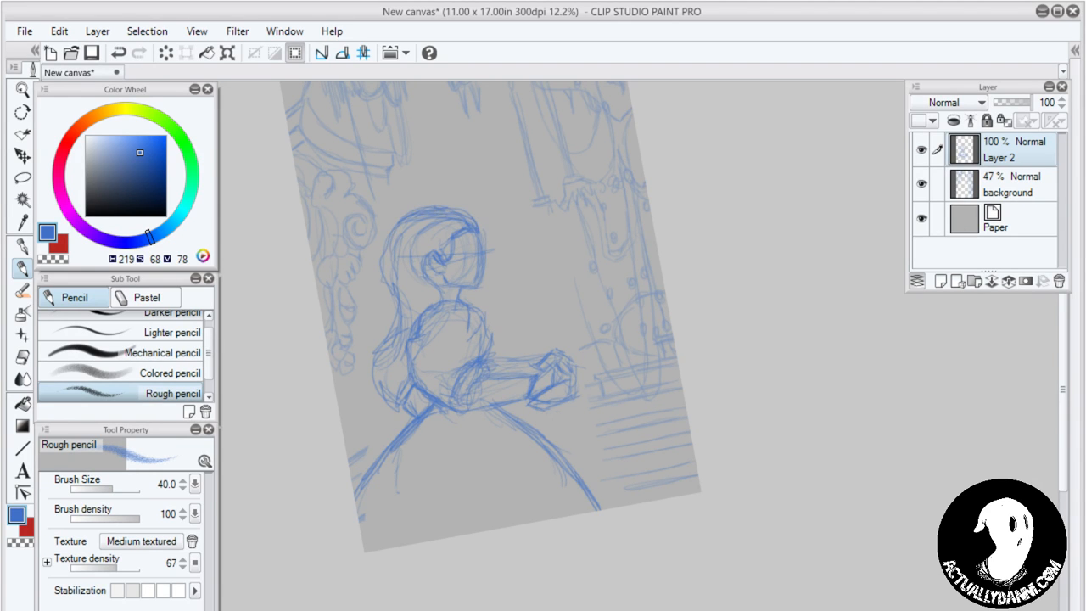
{"action": "mouse_move", "coordinate": [461, 272]}
{"action": "left_mouse_down"}
{"action": "mouse_move", "coordinate": [441, 316]}
{"action": "mouse_move", "coordinate": [432, 301]}
{"action": "mouse_move", "coordinate": [401, 344]}
{"action": "mouse_move", "coordinate": [370, 351]}
{"action": "mouse_move", "coordinate": [368, 375]}
{"action": "mouse_move", "coordinate": [396, 257]}
{"action": "left_mouse_up"}
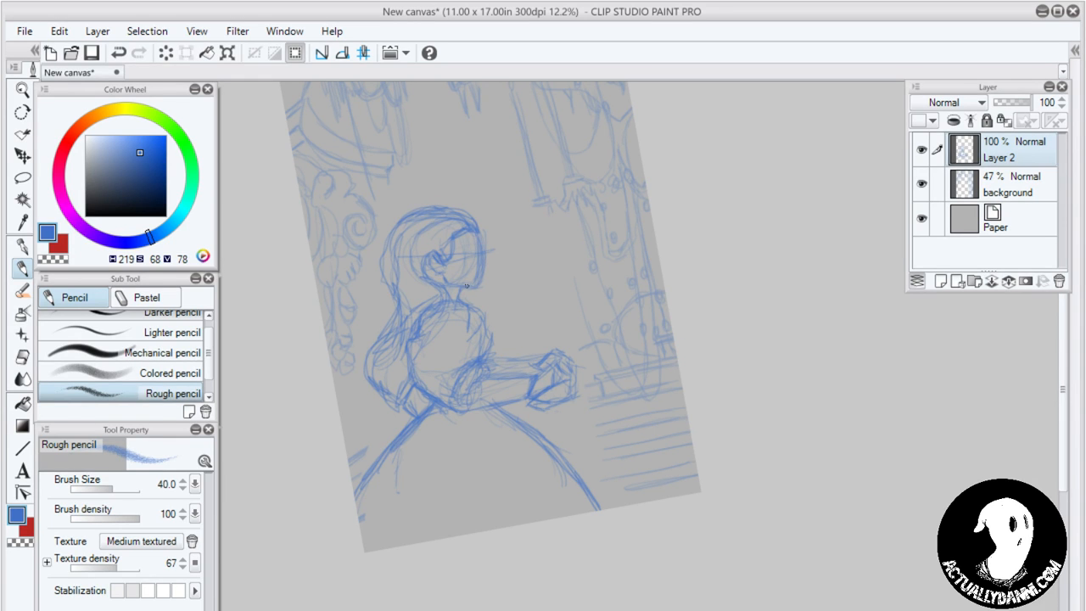
Strengthen the neckline and chest contours and sketch the sleeve's cuff hanging around the elbow
{"action": "left_click_drag", "start_coordinate": [457, 295], "coordinate": [456, 306]}
{"action": "left_click_drag", "start_coordinate": [471, 312], "coordinate": [479, 348]}
{"action": "mouse_move", "coordinate": [445, 376]}
{"action": "left_mouse_down"}
{"action": "mouse_move", "coordinate": [459, 426]}
{"action": "mouse_move", "coordinate": [468, 395]}
{"action": "left_mouse_up"}
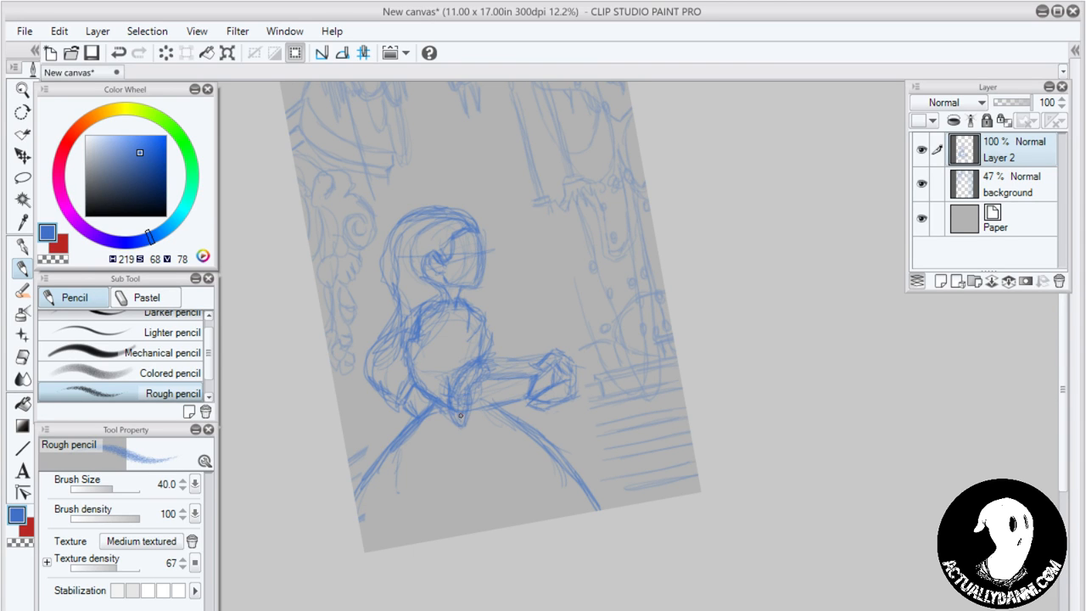
{"action": "left_click_drag", "start_coordinate": [436, 401], "coordinate": [486, 374]}
Sketch the far arm reaching upwards and an oval shape with a narrow stem above the outstretched hand
{"action": "mouse_move", "coordinate": [499, 331]}
{"action": "left_mouse_down"}
{"action": "mouse_move", "coordinate": [513, 345]}
{"action": "mouse_move", "coordinate": [509, 331]}
{"action": "mouse_move", "coordinate": [556, 297]}
{"action": "left_mouse_up"}
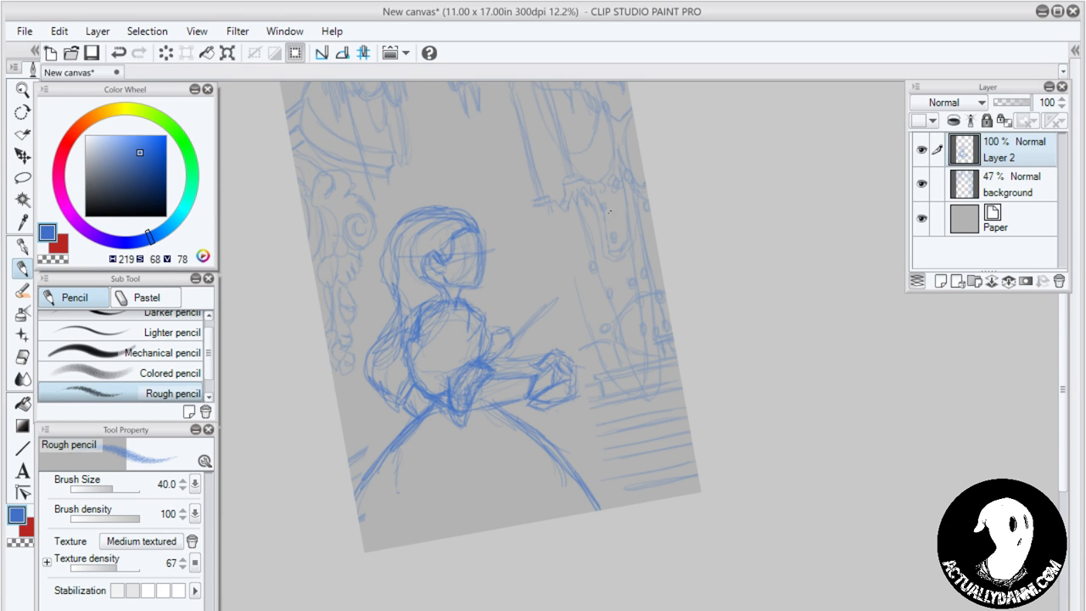
{"action": "mouse_move", "coordinate": [606, 265]}
{"action": "left_mouse_down"}
{"action": "mouse_move", "coordinate": [545, 303]}
{"action": "mouse_move", "coordinate": [595, 289]}
{"action": "left_mouse_up"}
{"action": "mouse_move", "coordinate": [549, 230]}
{"action": "left_mouse_down"}
{"action": "mouse_move", "coordinate": [555, 270]}
{"action": "mouse_move", "coordinate": [570, 278]}
{"action": "left_mouse_up"}
{"action": "mouse_move", "coordinate": [541, 236]}
{"action": "left_mouse_down"}
{"action": "mouse_move", "coordinate": [567, 269]}
{"action": "mouse_move", "coordinate": [559, 202]}
{"action": "mouse_move", "coordinate": [569, 265]}
{"action": "left_mouse_up"}
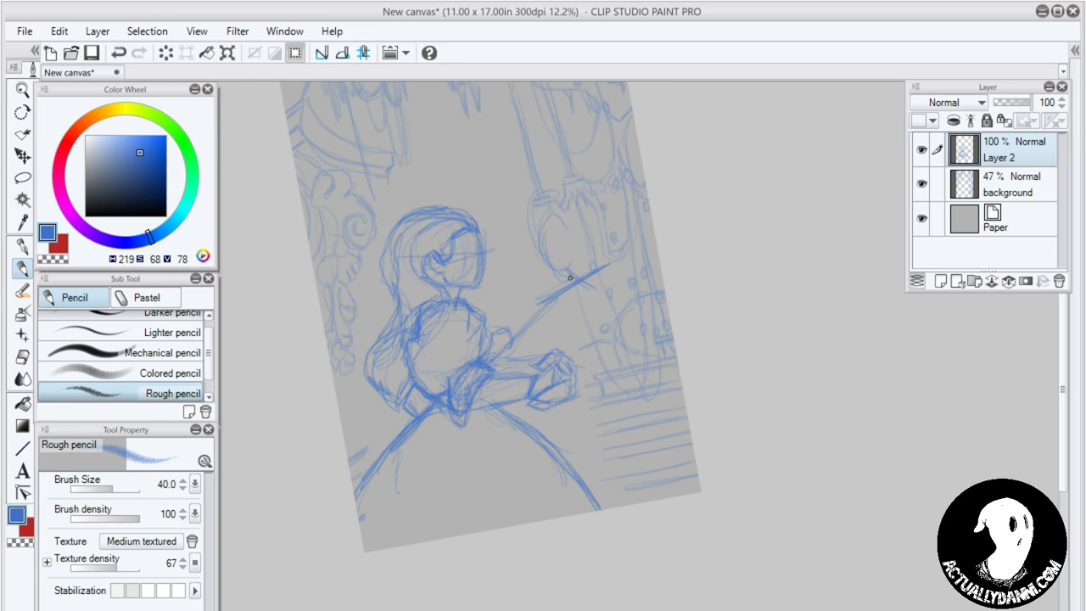
{"action": "left_click_drag", "start_coordinate": [580, 272], "coordinate": [549, 233]}
{"action": "mouse_move", "coordinate": [599, 241]}
{"action": "left_mouse_down"}
{"action": "mouse_move", "coordinate": [550, 269]}
{"action": "mouse_move", "coordinate": [619, 231]}
{"action": "mouse_move", "coordinate": [560, 253]}
{"action": "mouse_move", "coordinate": [542, 205]}
{"action": "mouse_move", "coordinate": [545, 231]}
{"action": "left_mouse_up"}
{"action": "mouse_move", "coordinate": [532, 178]}
{"action": "left_mouse_down"}
{"action": "mouse_move", "coordinate": [538, 229]}
{"action": "mouse_move", "coordinate": [572, 191]}
{"action": "mouse_move", "coordinate": [567, 223]}
{"action": "left_mouse_up"}
{"action": "left_click_drag", "start_coordinate": [560, 163], "coordinate": [531, 197]}
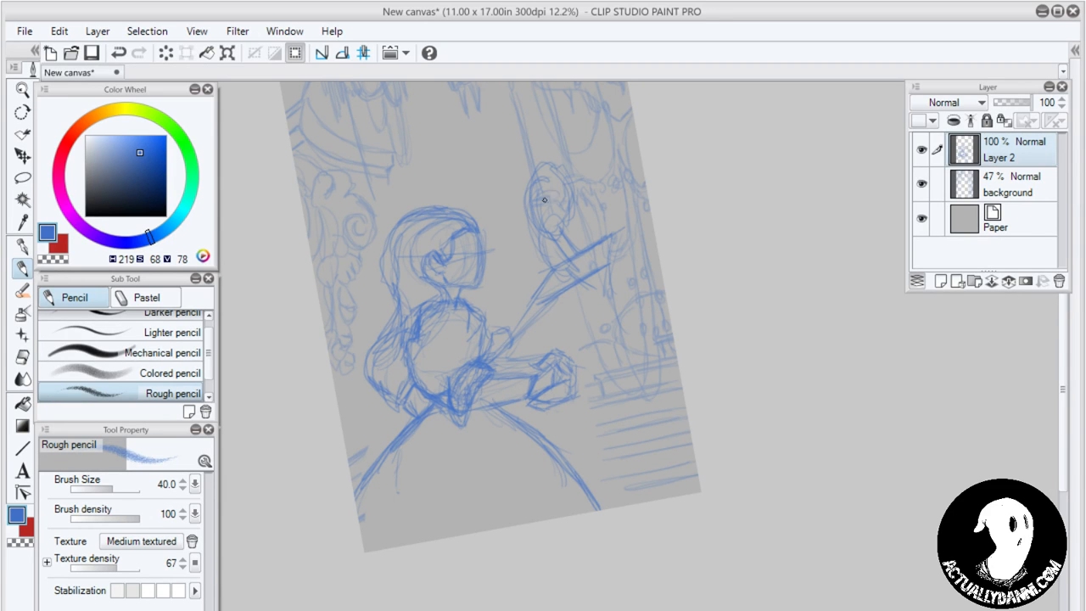
{"action": "mouse_move", "coordinate": [559, 159]}
{"action": "left_mouse_down"}
{"action": "mouse_move", "coordinate": [523, 201]}
{"action": "mouse_move", "coordinate": [568, 231]}
{"action": "left_mouse_up"}
Define the woman's face profile, eye and ear, and build up the hair strokes over her crown
{"action": "left_click_drag", "start_coordinate": [480, 253], "coordinate": [477, 274]}
{"action": "mouse_move", "coordinate": [445, 270]}
{"action": "left_mouse_down"}
{"action": "mouse_move", "coordinate": [472, 292]}
{"action": "mouse_move", "coordinate": [481, 281]}
{"action": "mouse_move", "coordinate": [477, 221]}
{"action": "left_mouse_up"}
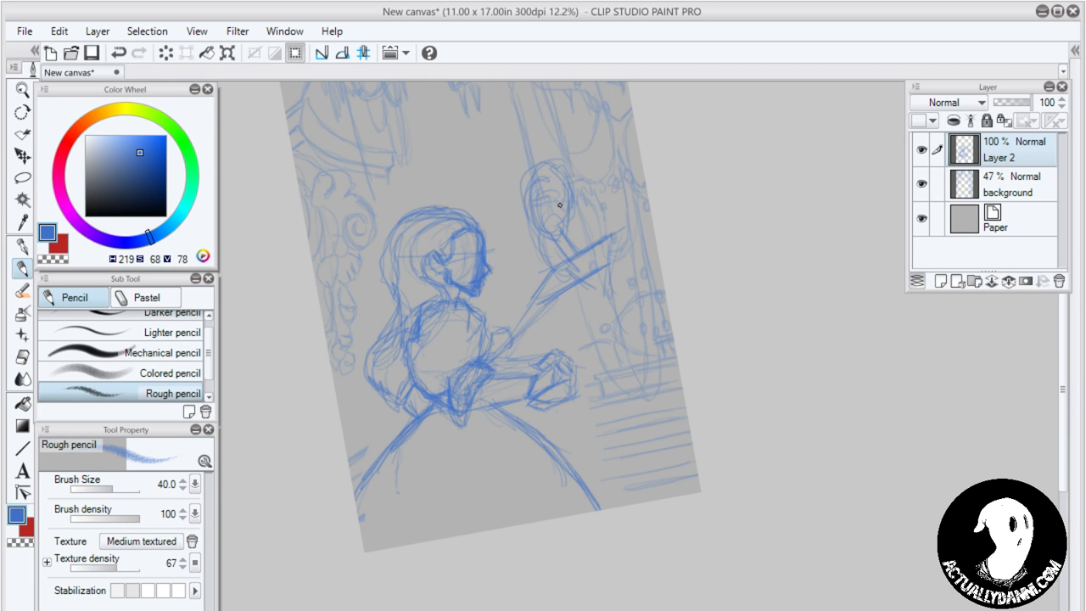
{"action": "key", "text": "r"}
{"action": "mouse_move", "coordinate": [567, 271]}
{"action": "left_mouse_down"}
{"action": "mouse_move", "coordinate": [600, 286]}
{"action": "mouse_move", "coordinate": [625, 255]}
{"action": "left_mouse_up"}
{"action": "key", "text": "b"}
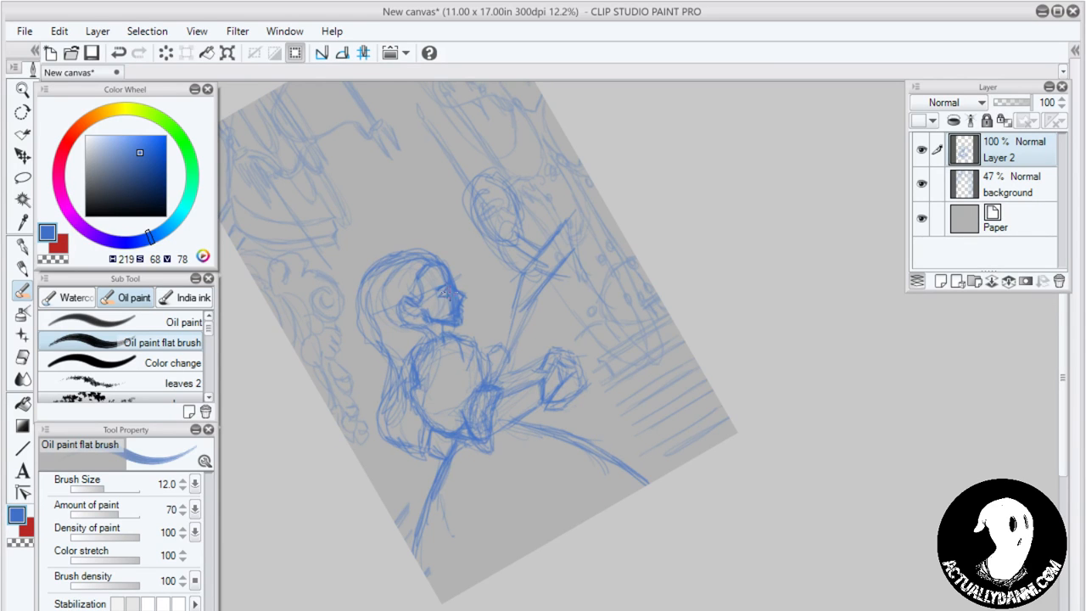
{"action": "left_click_drag", "start_coordinate": [444, 289], "coordinate": [445, 294]}
{"action": "left_click_drag", "start_coordinate": [408, 296], "coordinate": [413, 301]}
{"action": "mouse_move", "coordinate": [438, 261]}
{"action": "left_mouse_down"}
{"action": "mouse_move", "coordinate": [422, 249]}
{"action": "mouse_move", "coordinate": [362, 271]}
{"action": "left_mouse_up"}
{"action": "mouse_move", "coordinate": [399, 250]}
{"action": "left_mouse_down"}
{"action": "mouse_move", "coordinate": [371, 269]}
{"action": "mouse_move", "coordinate": [366, 341]}
{"action": "left_mouse_up"}
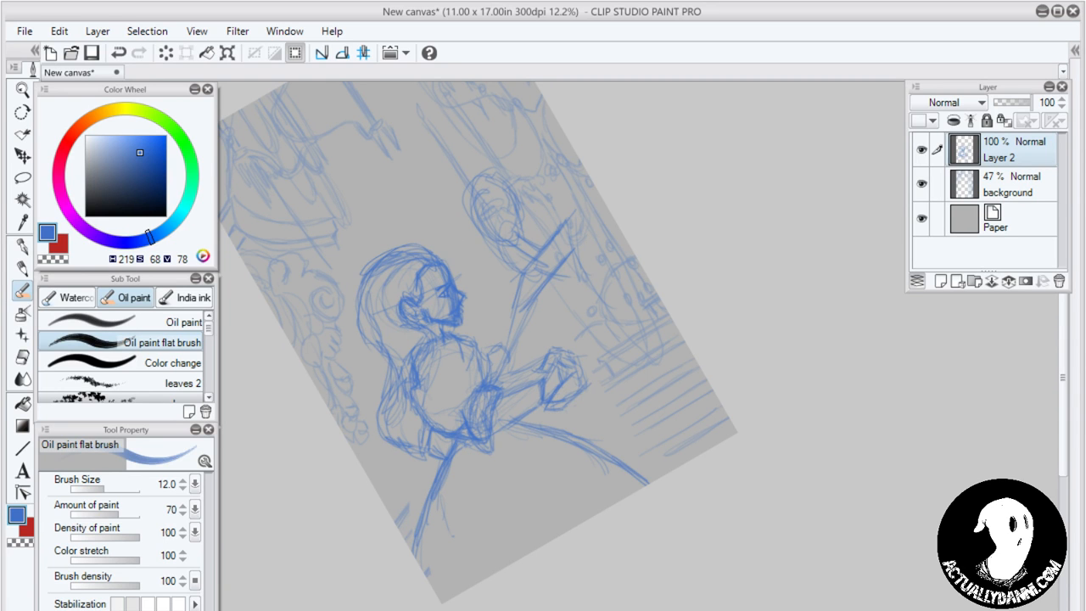
Lower Layer 2's opacity to 33% and add a new layer above it
{"action": "key", "text": "r"}
{"action": "mouse_move", "coordinate": [558, 413]}
{"action": "left_mouse_down"}
{"action": "mouse_move", "coordinate": [730, 449]}
{"action": "mouse_move", "coordinate": [752, 425]}
{"action": "mouse_move", "coordinate": [567, 455]}
{"action": "mouse_move", "coordinate": [698, 296]}
{"action": "left_mouse_up"}
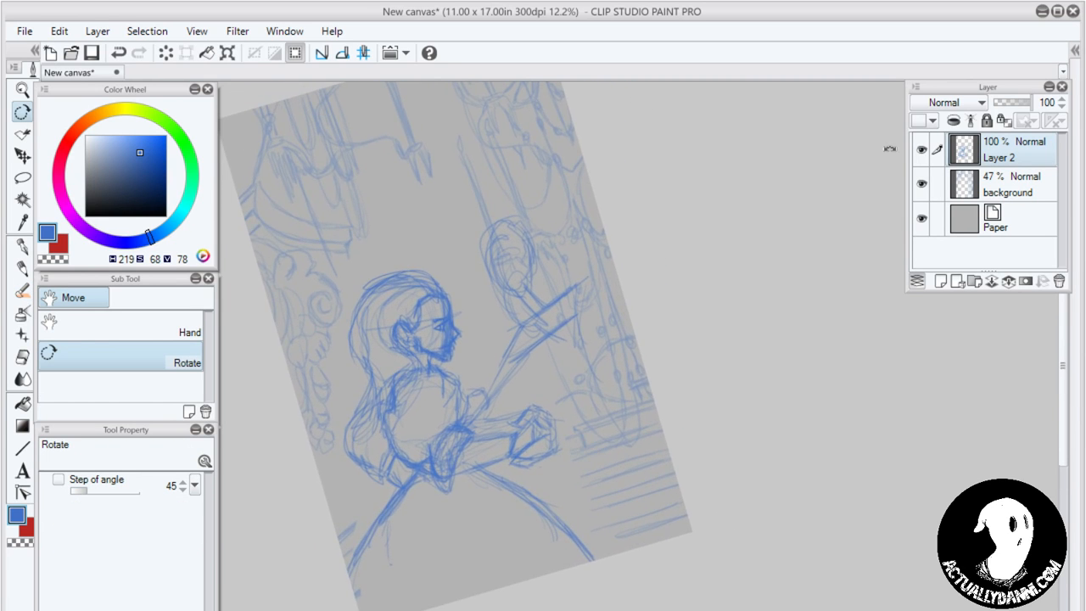
{"action": "left_click_drag", "start_coordinate": [1025, 107], "coordinate": [1006, 107]}
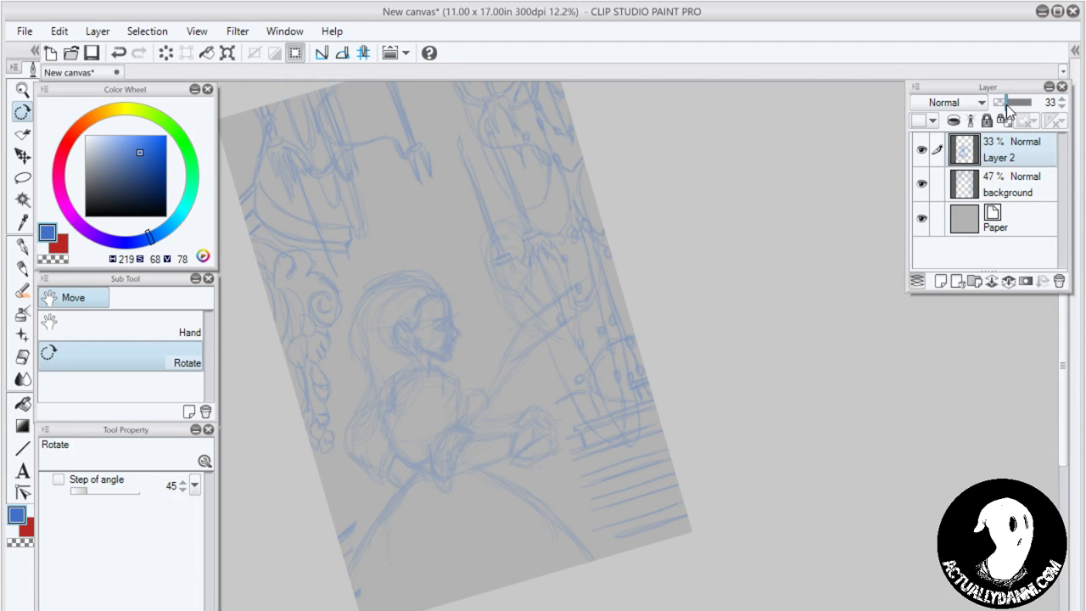
{"action": "left_click", "coordinate": [940, 281]}
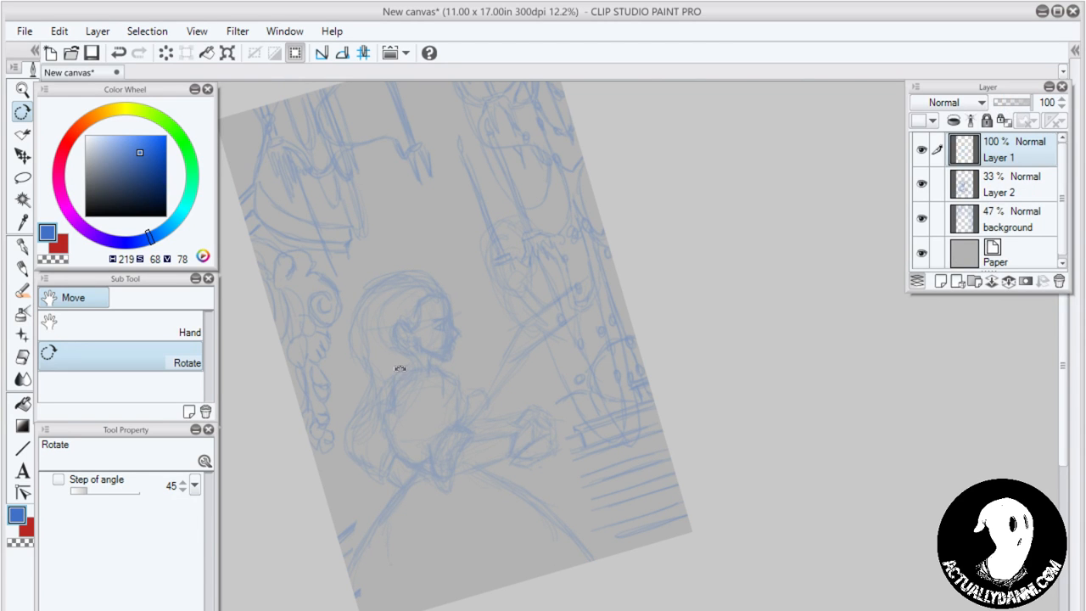
Draw the woman's jawline, ear and hairline in red with the Rough pencil on the new layer
{"action": "key", "text": "x"}
{"action": "key", "text": "b"}
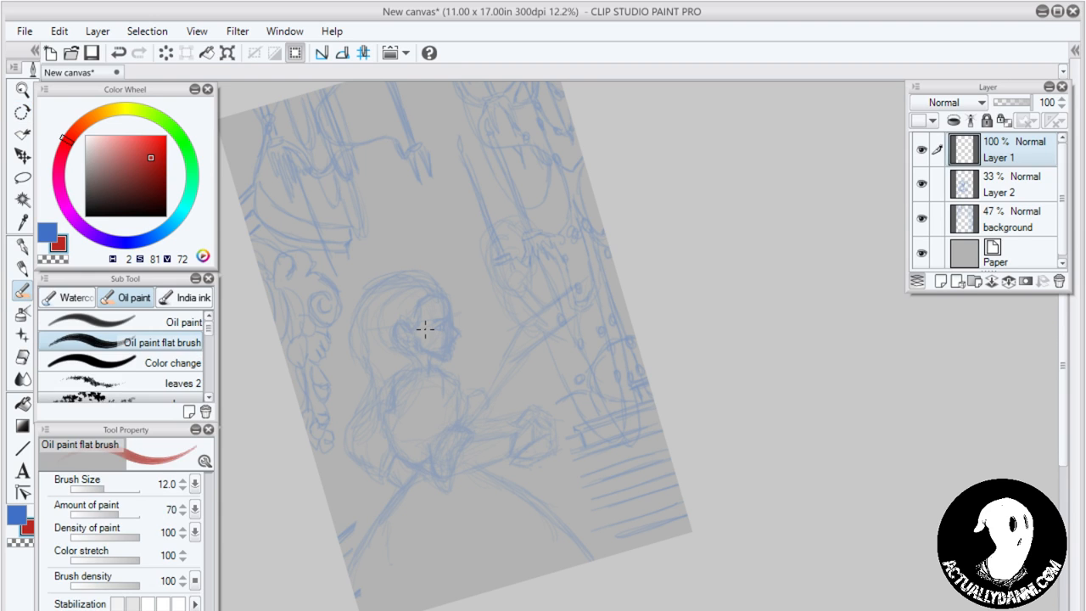
{"action": "key", "text": "p"}
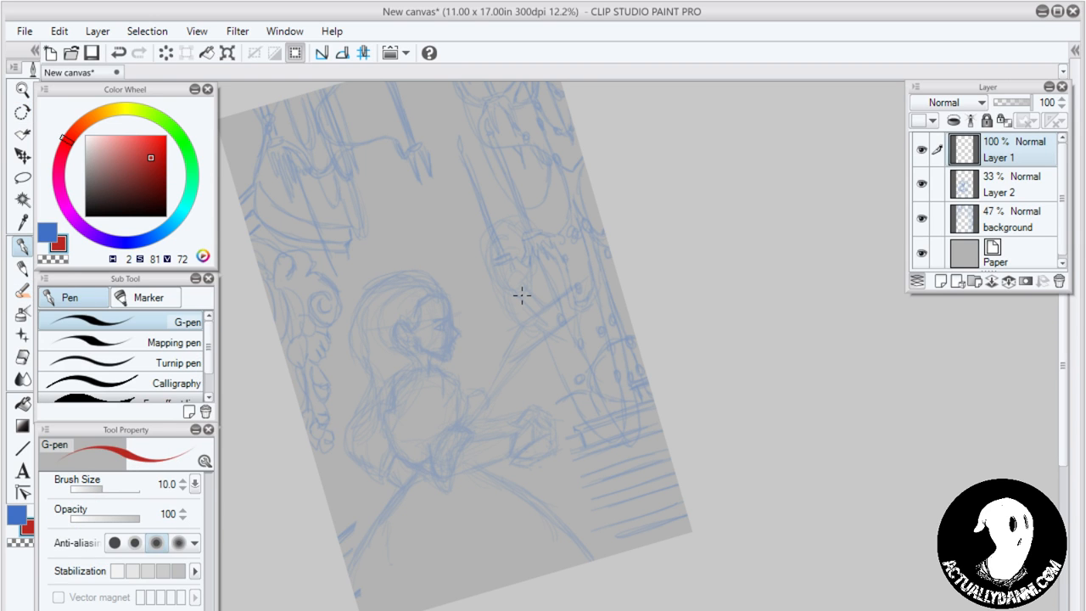
{"action": "key", "text": "p"}
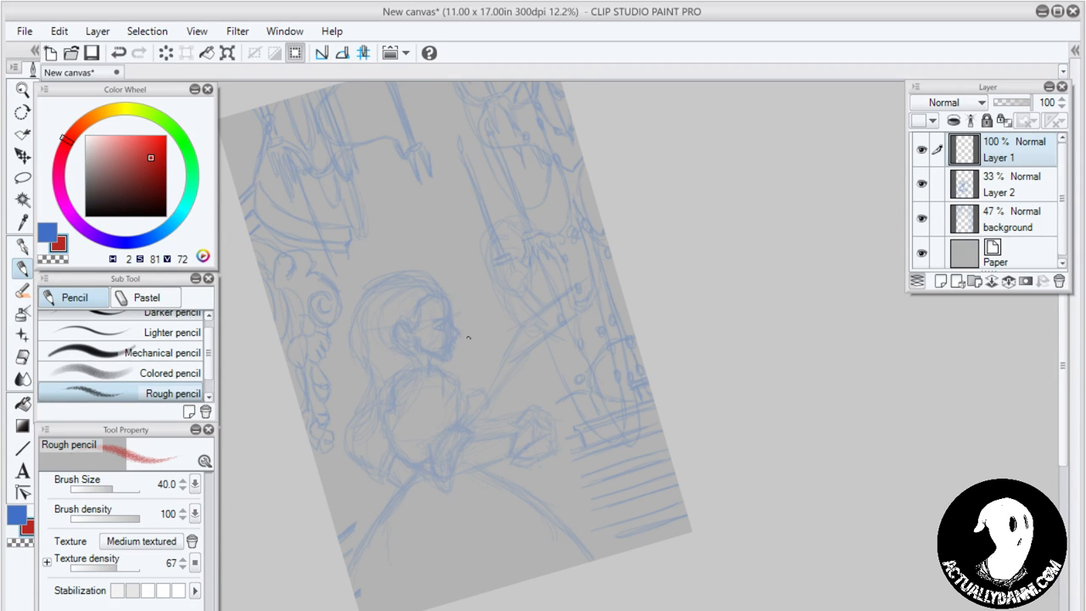
{"action": "mouse_move", "coordinate": [461, 398]}
{"action": "left_mouse_down"}
{"action": "mouse_move", "coordinate": [463, 328]}
{"action": "mouse_move", "coordinate": [456, 376]}
{"action": "mouse_move", "coordinate": [484, 382]}
{"action": "left_mouse_up"}
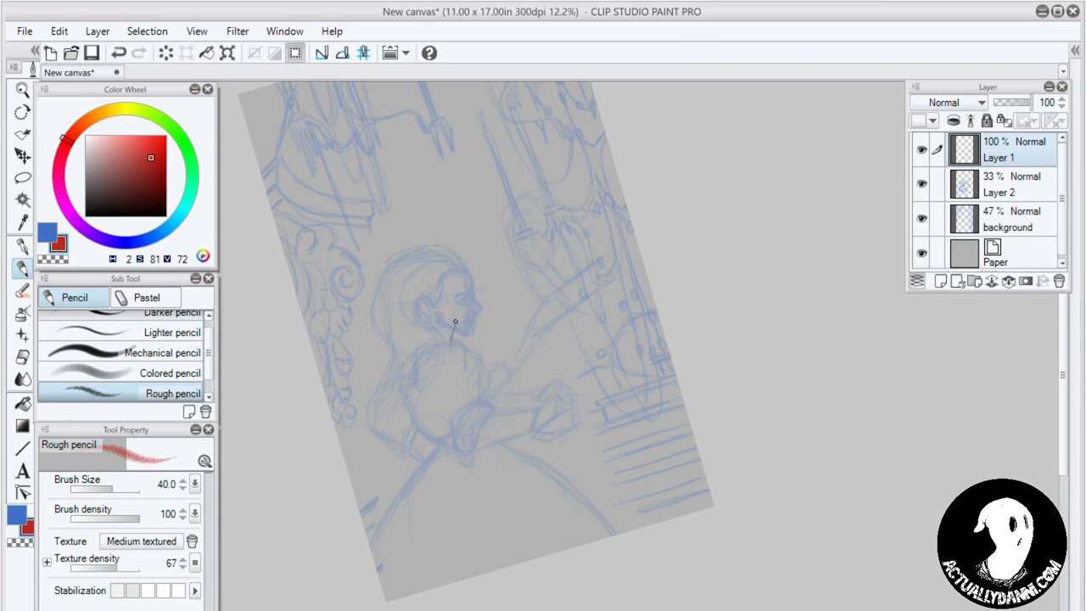
{"action": "mouse_move", "coordinate": [454, 321]}
{"action": "left_mouse_down"}
{"action": "mouse_move", "coordinate": [443, 322]}
{"action": "mouse_move", "coordinate": [477, 322]}
{"action": "mouse_move", "coordinate": [472, 331]}
{"action": "left_mouse_up"}
{"action": "mouse_move", "coordinate": [443, 285]}
{"action": "left_mouse_down"}
{"action": "mouse_move", "coordinate": [441, 274]}
{"action": "mouse_move", "coordinate": [436, 294]}
{"action": "mouse_move", "coordinate": [421, 291]}
{"action": "mouse_move", "coordinate": [441, 293]}
{"action": "mouse_move", "coordinate": [417, 307]}
{"action": "mouse_move", "coordinate": [431, 318]}
{"action": "mouse_move", "coordinate": [418, 302]}
{"action": "mouse_move", "coordinate": [457, 271]}
{"action": "mouse_move", "coordinate": [434, 283]}
{"action": "left_mouse_up"}
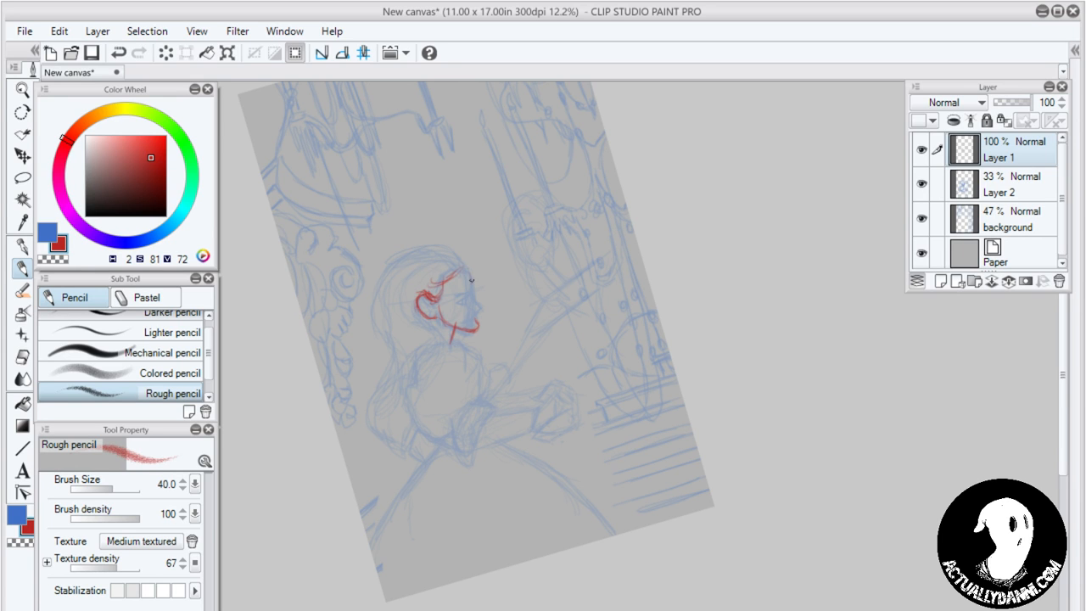
Draw the red profile of the forehead, nose, lips and chin, and add the eye and eyebrow
{"action": "mouse_move", "coordinate": [470, 277]}
{"action": "left_mouse_down"}
{"action": "mouse_move", "coordinate": [463, 257]}
{"action": "mouse_move", "coordinate": [473, 287]}
{"action": "left_mouse_up"}
{"action": "mouse_move", "coordinate": [469, 336]}
{"action": "left_mouse_down"}
{"action": "mouse_move", "coordinate": [442, 308]}
{"action": "mouse_move", "coordinate": [448, 352]}
{"action": "mouse_move", "coordinate": [477, 332]}
{"action": "mouse_move", "coordinate": [477, 297]}
{"action": "left_mouse_up"}
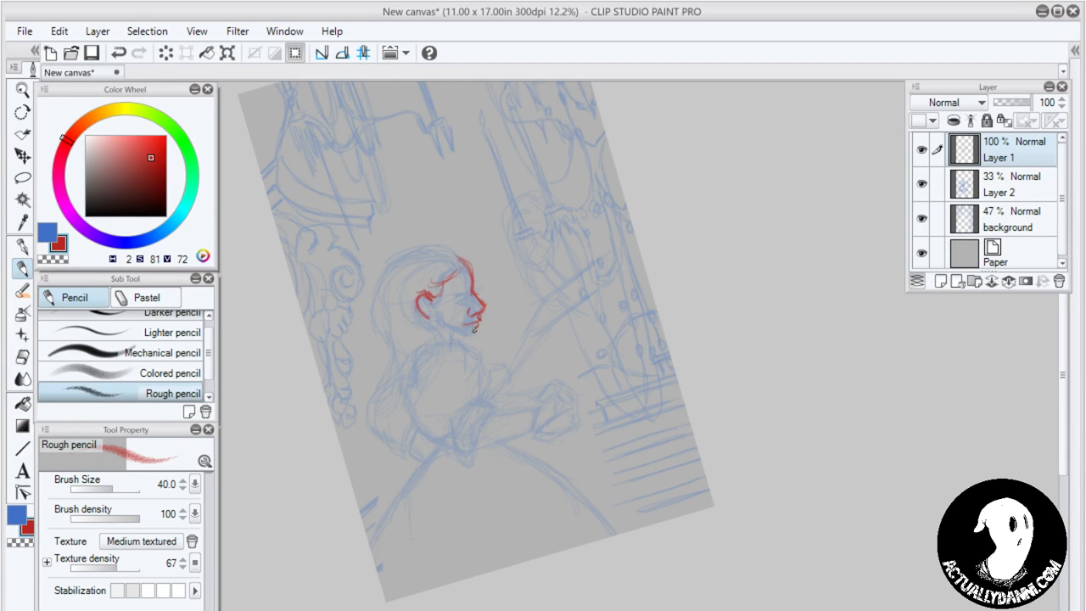
{"action": "mouse_move", "coordinate": [479, 333]}
{"action": "left_mouse_down"}
{"action": "mouse_move", "coordinate": [442, 328]}
{"action": "mouse_move", "coordinate": [471, 338]}
{"action": "mouse_move", "coordinate": [439, 315]}
{"action": "mouse_move", "coordinate": [469, 339]}
{"action": "left_mouse_up"}
{"action": "left_click_drag", "start_coordinate": [466, 291], "coordinate": [457, 302]}
Outline the outer edge of the hair in red, from the forehead over the crown to the nape
{"action": "mouse_move", "coordinate": [458, 269]}
{"action": "left_mouse_down"}
{"action": "mouse_move", "coordinate": [433, 280]}
{"action": "mouse_move", "coordinate": [468, 263]}
{"action": "mouse_move", "coordinate": [456, 250]}
{"action": "mouse_move", "coordinate": [472, 258]}
{"action": "mouse_move", "coordinate": [473, 275]}
{"action": "mouse_move", "coordinate": [439, 244]}
{"action": "mouse_move", "coordinate": [461, 253]}
{"action": "mouse_move", "coordinate": [398, 255]}
{"action": "mouse_move", "coordinate": [372, 316]}
{"action": "left_mouse_up"}
{"action": "mouse_move", "coordinate": [410, 254]}
{"action": "left_mouse_down"}
{"action": "mouse_move", "coordinate": [389, 272]}
{"action": "mouse_move", "coordinate": [373, 329]}
{"action": "mouse_move", "coordinate": [387, 378]}
{"action": "left_mouse_up"}
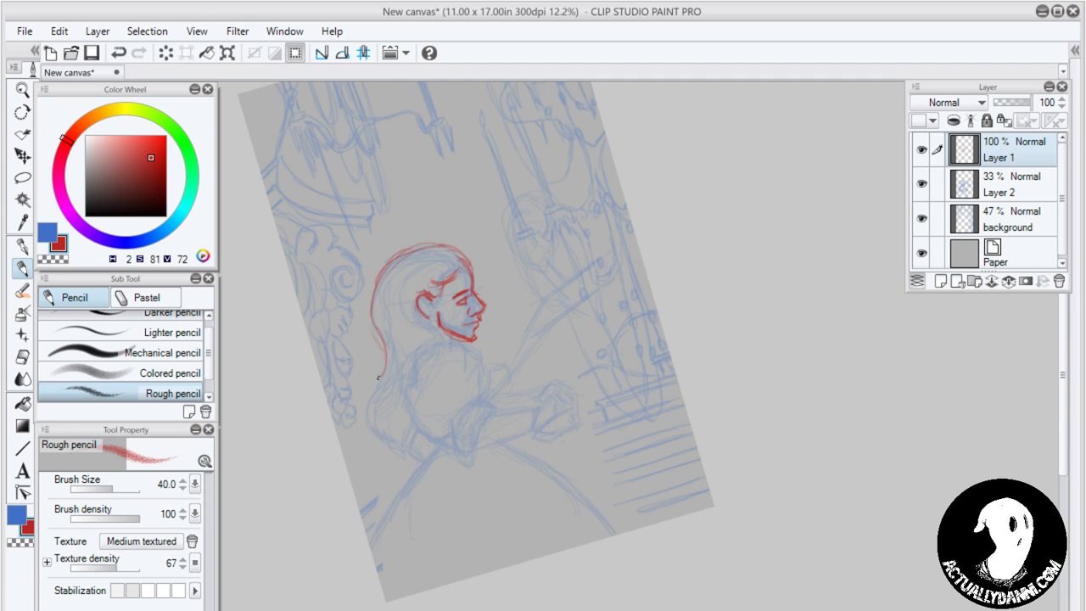
{"action": "left_click_drag", "start_coordinate": [389, 314], "coordinate": [368, 373]}
{"action": "left_click_drag", "start_coordinate": [396, 263], "coordinate": [363, 316]}
{"action": "left_click_drag", "start_coordinate": [431, 241], "coordinate": [368, 289]}
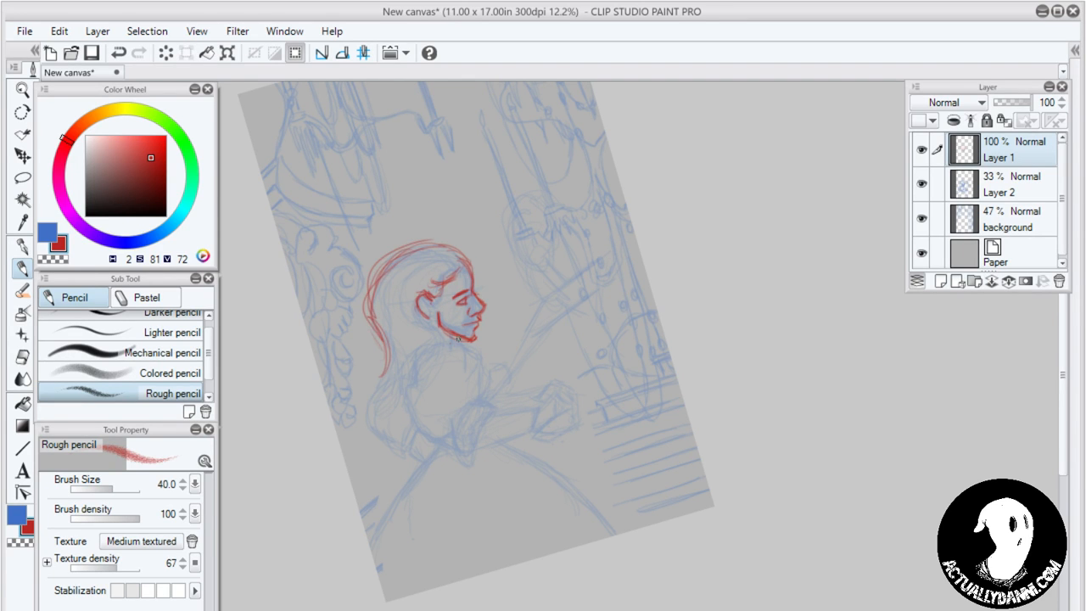
Draw the red neck line and the wavy locks falling down the back, and reinforce the crown's contour
{"action": "left_click_drag", "start_coordinate": [455, 339], "coordinate": [437, 377]}
{"action": "left_click_drag", "start_coordinate": [413, 312], "coordinate": [437, 372]}
{"action": "mouse_move", "coordinate": [428, 333]}
{"action": "left_mouse_down"}
{"action": "mouse_move", "coordinate": [442, 366]}
{"action": "mouse_move", "coordinate": [419, 370]}
{"action": "mouse_move", "coordinate": [391, 406]}
{"action": "mouse_move", "coordinate": [416, 434]}
{"action": "mouse_move", "coordinate": [397, 456]}
{"action": "mouse_move", "coordinate": [410, 465]}
{"action": "mouse_move", "coordinate": [374, 435]}
{"action": "mouse_move", "coordinate": [386, 348]}
{"action": "mouse_move", "coordinate": [362, 435]}
{"action": "mouse_move", "coordinate": [388, 369]}
{"action": "left_mouse_up"}
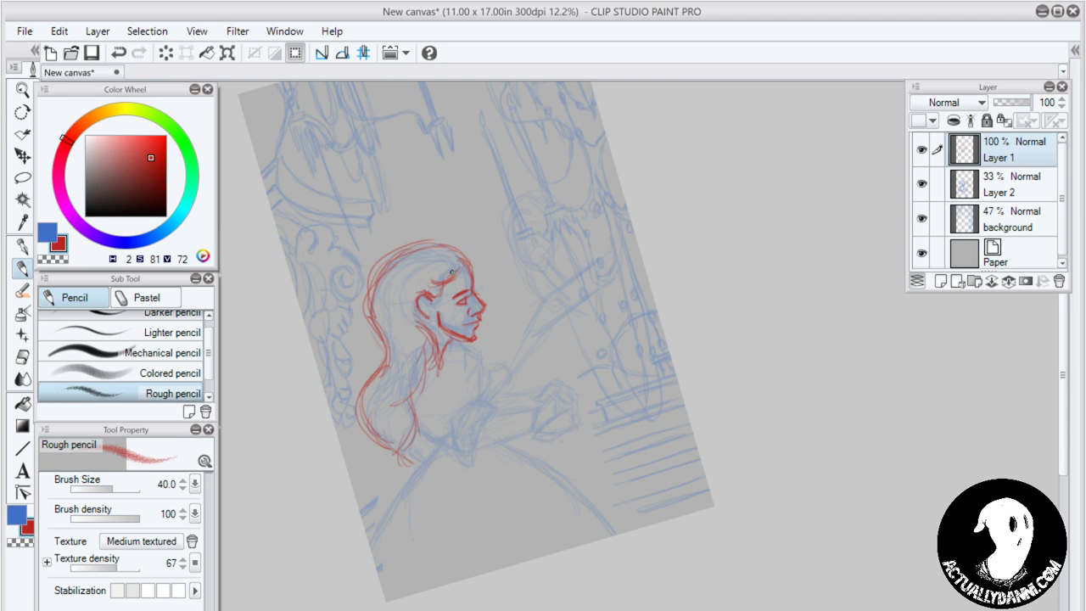
{"action": "mouse_move", "coordinate": [472, 268]}
{"action": "left_mouse_down"}
{"action": "mouse_move", "coordinate": [456, 250]}
{"action": "mouse_move", "coordinate": [387, 269]}
{"action": "left_mouse_up"}
{"action": "mouse_move", "coordinate": [375, 328]}
{"action": "left_mouse_down"}
{"action": "mouse_move", "coordinate": [397, 256]}
{"action": "mouse_move", "coordinate": [421, 245]}
{"action": "left_mouse_up"}
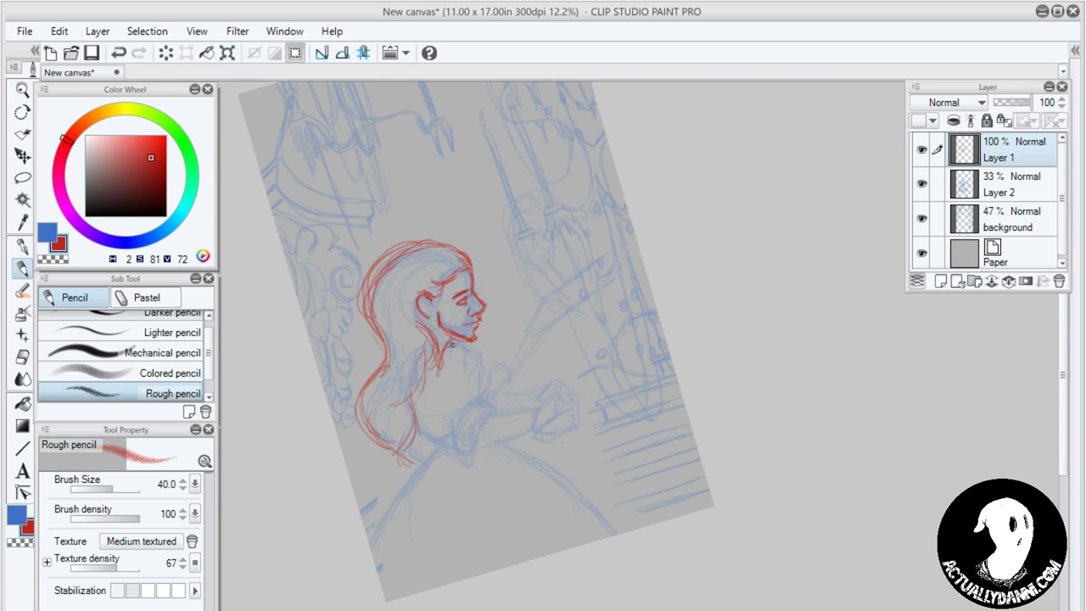
Outline the neckline, chest and shoulder in red, and draw the curve descending from the back of the sleeve
{"action": "mouse_move", "coordinate": [451, 345]}
{"action": "left_mouse_down"}
{"action": "mouse_move", "coordinate": [439, 359]}
{"action": "mouse_move", "coordinate": [460, 354]}
{"action": "left_mouse_up"}
{"action": "mouse_move", "coordinate": [462, 354]}
{"action": "left_mouse_down"}
{"action": "mouse_move", "coordinate": [486, 367]}
{"action": "mouse_move", "coordinate": [482, 383]}
{"action": "mouse_move", "coordinate": [504, 385]}
{"action": "mouse_move", "coordinate": [508, 420]}
{"action": "mouse_move", "coordinate": [466, 423]}
{"action": "left_mouse_up"}
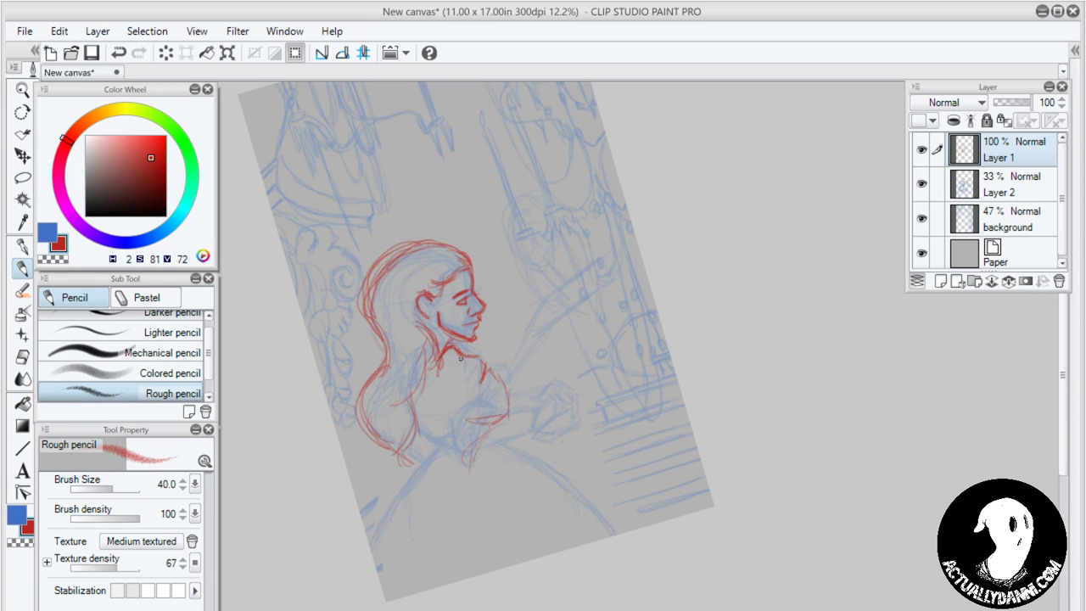
{"action": "mouse_move", "coordinate": [436, 359]}
{"action": "left_mouse_down"}
{"action": "mouse_move", "coordinate": [413, 380]}
{"action": "mouse_move", "coordinate": [437, 358]}
{"action": "mouse_move", "coordinate": [411, 394]}
{"action": "mouse_move", "coordinate": [404, 447]}
{"action": "mouse_move", "coordinate": [418, 413]}
{"action": "mouse_move", "coordinate": [443, 486]}
{"action": "left_mouse_up"}
{"action": "left_click_drag", "start_coordinate": [395, 427], "coordinate": [419, 465]}
{"action": "mouse_move", "coordinate": [397, 416]}
{"action": "left_mouse_down"}
{"action": "mouse_move", "coordinate": [403, 456]}
{"action": "mouse_move", "coordinate": [470, 509]}
{"action": "left_mouse_up"}
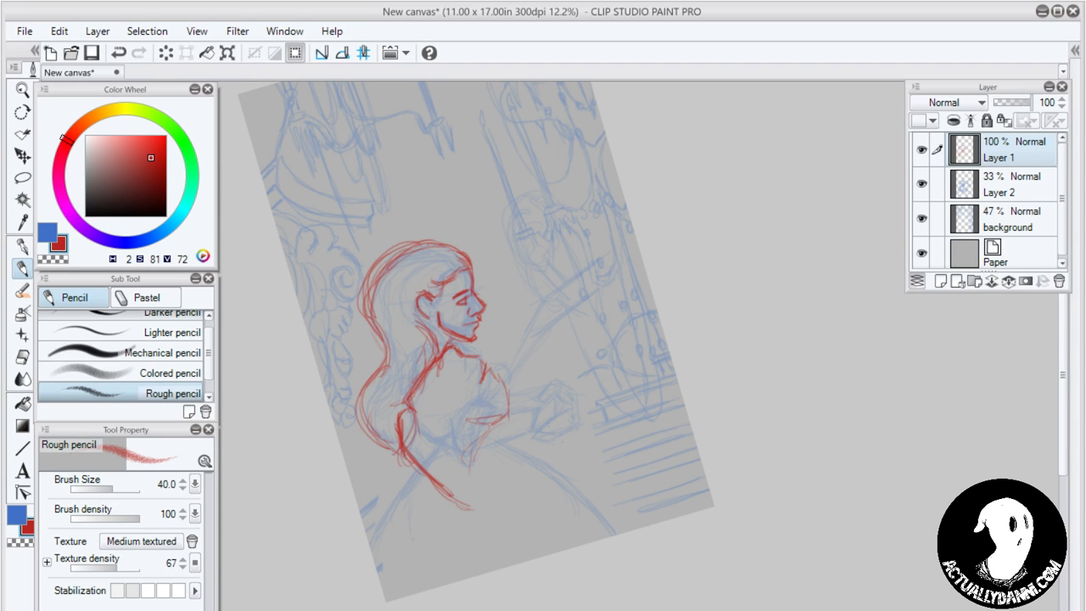
Draw a narrow tapered red shape below the chest to complete the lower part of the arm
{"action": "mouse_move", "coordinate": [510, 424]}
{"action": "left_mouse_down"}
{"action": "mouse_move", "coordinate": [509, 469]}
{"action": "mouse_move", "coordinate": [512, 449]}
{"action": "left_mouse_up"}
{"action": "mouse_move", "coordinate": [486, 429]}
{"action": "left_mouse_down"}
{"action": "mouse_move", "coordinate": [522, 420]}
{"action": "mouse_move", "coordinate": [509, 417]}
{"action": "left_mouse_up"}
{"action": "left_click_drag", "start_coordinate": [495, 419], "coordinate": [473, 452]}
{"action": "mouse_move", "coordinate": [480, 435]}
{"action": "left_mouse_down"}
{"action": "mouse_move", "coordinate": [473, 500]}
{"action": "mouse_move", "coordinate": [485, 511]}
{"action": "mouse_move", "coordinate": [508, 485]}
{"action": "left_mouse_up"}
{"action": "left_click_drag", "start_coordinate": [509, 463], "coordinate": [499, 514]}
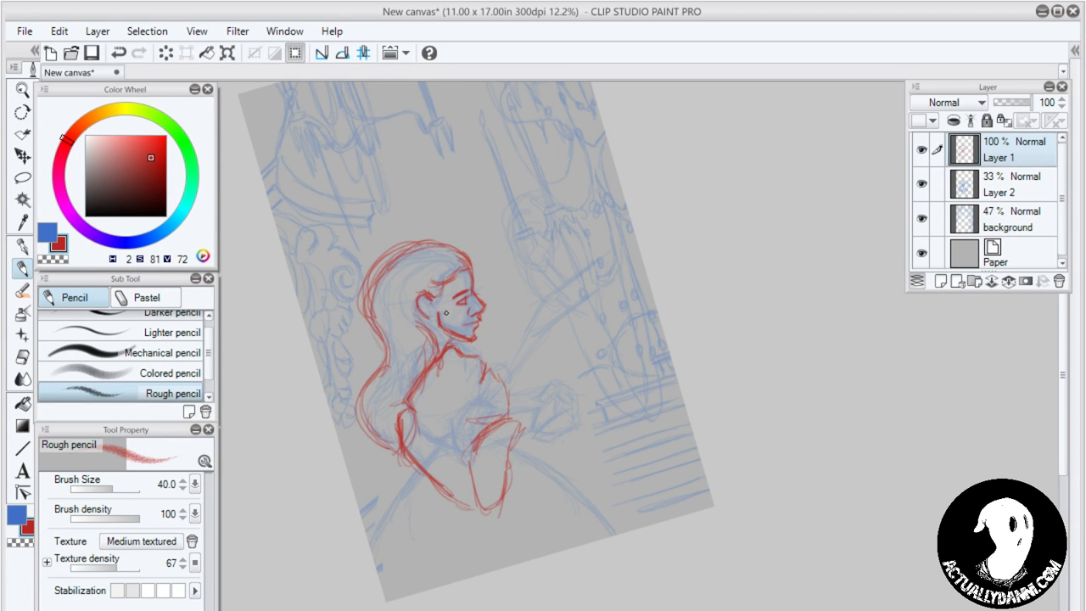
Remove the first eye and ear lines, and redraw the hairline at the temple, eyebrow, eye and jaw in red
{"action": "left_click_drag", "start_coordinate": [461, 299], "coordinate": [467, 301]}
{"action": "mouse_move", "coordinate": [477, 295]}
{"action": "left_mouse_down"}
{"action": "mouse_move", "coordinate": [441, 283]}
{"action": "mouse_move", "coordinate": [419, 298]}
{"action": "mouse_move", "coordinate": [432, 294]}
{"action": "left_mouse_up"}
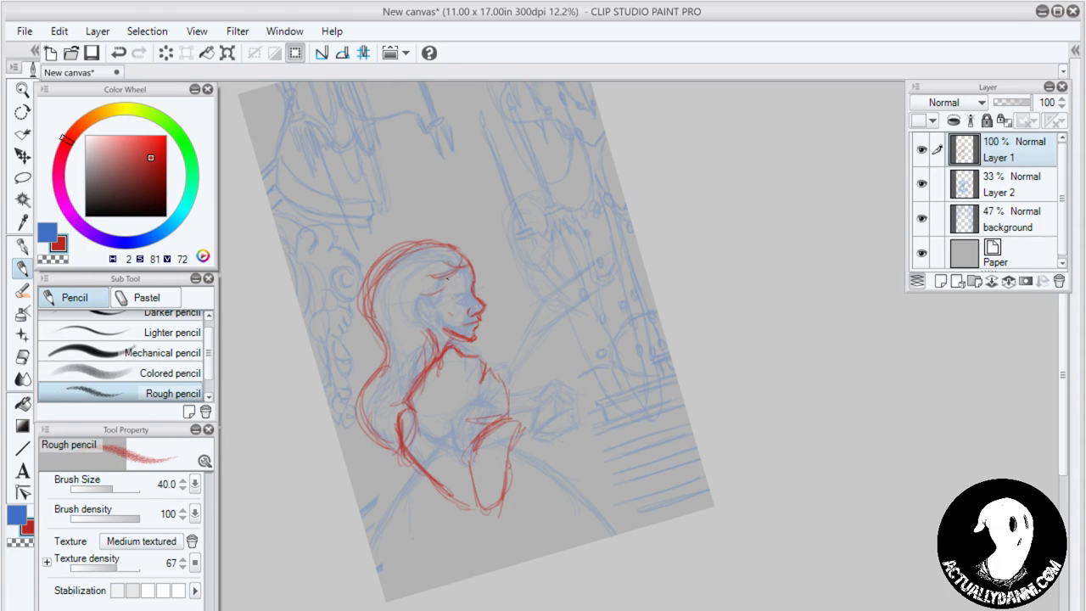
{"action": "left_click_drag", "start_coordinate": [447, 278], "coordinate": [409, 288]}
{"action": "left_click_drag", "start_coordinate": [470, 284], "coordinate": [457, 287]}
{"action": "left_click_drag", "start_coordinate": [465, 294], "coordinate": [456, 295]}
{"action": "mouse_move", "coordinate": [478, 319]}
{"action": "left_mouse_down"}
{"action": "mouse_move", "coordinate": [462, 326]}
{"action": "mouse_move", "coordinate": [476, 337]}
{"action": "mouse_move", "coordinate": [434, 327]}
{"action": "mouse_move", "coordinate": [453, 336]}
{"action": "left_mouse_up"}
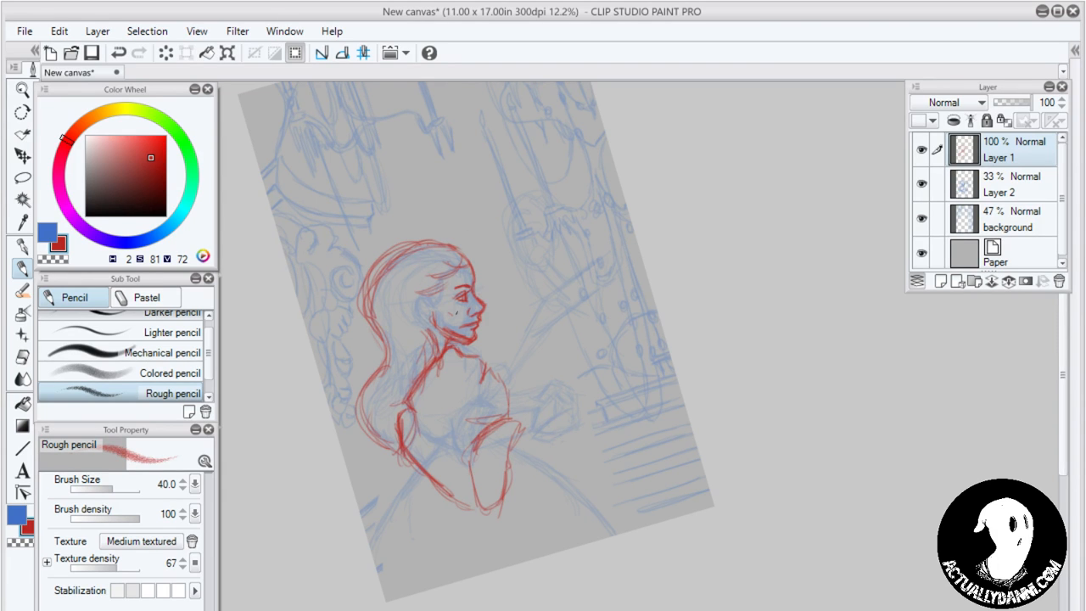
Draw the cheek line and the ear in red, and reinforce the hair contour from the forehead over the crown
{"action": "mouse_move", "coordinate": [439, 308]}
{"action": "left_mouse_down"}
{"action": "mouse_move", "coordinate": [455, 319]}
{"action": "mouse_move", "coordinate": [443, 313]}
{"action": "left_mouse_up"}
{"action": "mouse_move", "coordinate": [427, 295]}
{"action": "left_mouse_down"}
{"action": "mouse_move", "coordinate": [413, 293]}
{"action": "mouse_move", "coordinate": [424, 319]}
{"action": "left_mouse_up"}
{"action": "mouse_move", "coordinate": [416, 307]}
{"action": "left_mouse_down"}
{"action": "mouse_move", "coordinate": [428, 304]}
{"action": "mouse_move", "coordinate": [424, 314]}
{"action": "mouse_move", "coordinate": [416, 299]}
{"action": "left_mouse_up"}
{"action": "left_click_drag", "start_coordinate": [420, 313], "coordinate": [413, 300]}
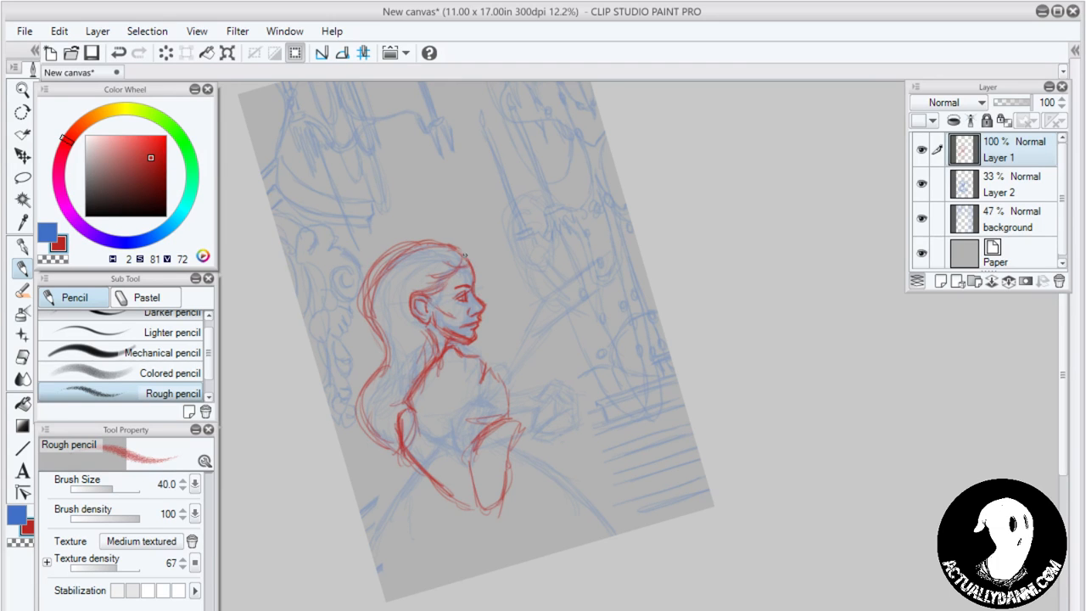
{"action": "mouse_move", "coordinate": [467, 263]}
{"action": "left_mouse_down"}
{"action": "mouse_move", "coordinate": [463, 244]}
{"action": "mouse_move", "coordinate": [438, 238]}
{"action": "mouse_move", "coordinate": [445, 258]}
{"action": "mouse_move", "coordinate": [435, 238]}
{"action": "mouse_move", "coordinate": [412, 240]}
{"action": "mouse_move", "coordinate": [375, 269]}
{"action": "left_mouse_up"}
Strengthen the outline of the puffed sleeve at the elbow and add fold lines inside it
{"action": "mouse_move", "coordinate": [509, 469]}
{"action": "left_mouse_down"}
{"action": "mouse_move", "coordinate": [513, 489]}
{"action": "mouse_move", "coordinate": [479, 512]}
{"action": "left_mouse_up"}
{"action": "left_click_drag", "start_coordinate": [469, 458], "coordinate": [483, 509]}
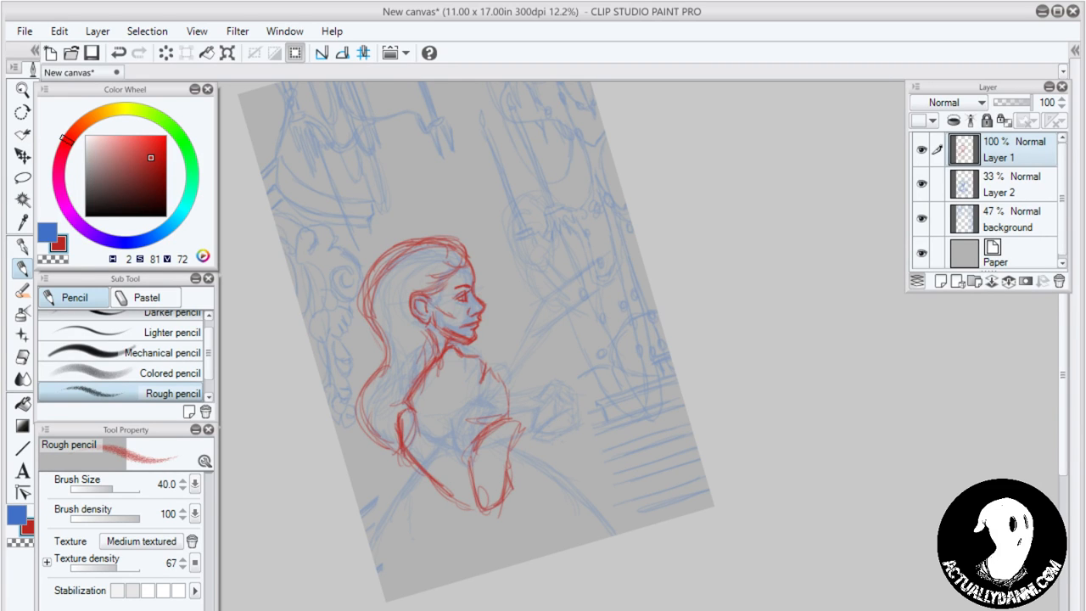
{"action": "mouse_move", "coordinate": [474, 465]}
{"action": "left_mouse_down"}
{"action": "mouse_move", "coordinate": [498, 469]}
{"action": "mouse_move", "coordinate": [473, 445]}
{"action": "left_mouse_up"}
Draw the forearm reaching forward with its hand in red, and mark the first wrinkle bands along the glove
{"action": "left_click_drag", "start_coordinate": [593, 451], "coordinate": [512, 484]}
{"action": "mouse_move", "coordinate": [514, 446]}
{"action": "left_mouse_down"}
{"action": "mouse_move", "coordinate": [597, 433]}
{"action": "mouse_move", "coordinate": [597, 416]}
{"action": "mouse_move", "coordinate": [626, 416]}
{"action": "left_mouse_up"}
{"action": "left_click_drag", "start_coordinate": [626, 417], "coordinate": [604, 412]}
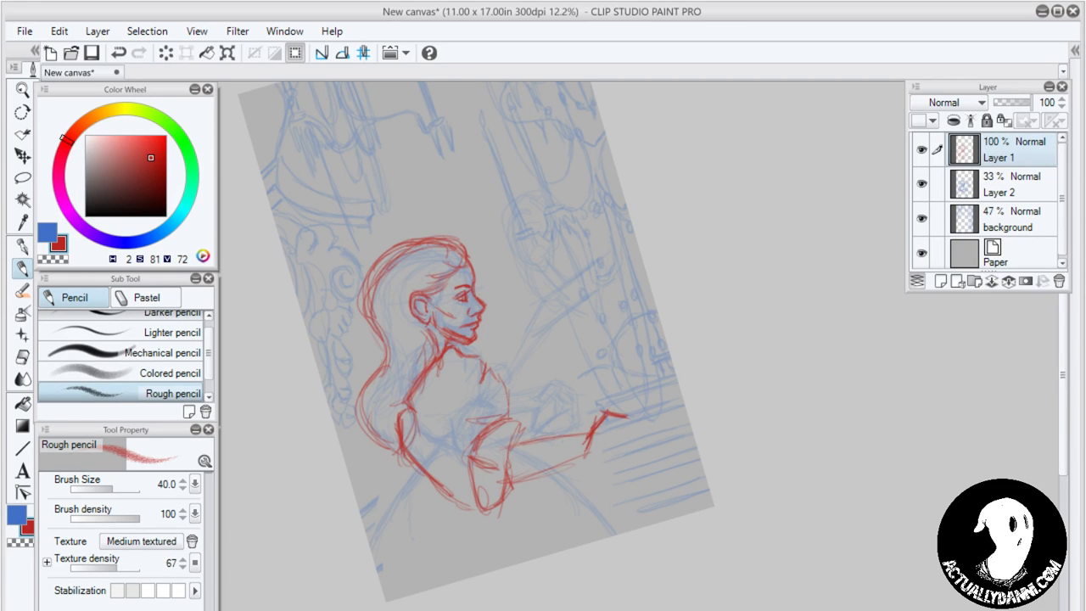
{"action": "mouse_move", "coordinate": [585, 455]}
{"action": "left_mouse_down"}
{"action": "mouse_move", "coordinate": [621, 444]}
{"action": "mouse_move", "coordinate": [620, 418]}
{"action": "mouse_move", "coordinate": [641, 437]}
{"action": "mouse_move", "coordinate": [575, 460]}
{"action": "mouse_move", "coordinate": [573, 440]}
{"action": "mouse_move", "coordinate": [578, 459]}
{"action": "mouse_move", "coordinate": [542, 456]}
{"action": "mouse_move", "coordinate": [552, 475]}
{"action": "mouse_move", "coordinate": [528, 455]}
{"action": "mouse_move", "coordinate": [524, 480]}
{"action": "left_mouse_up"}
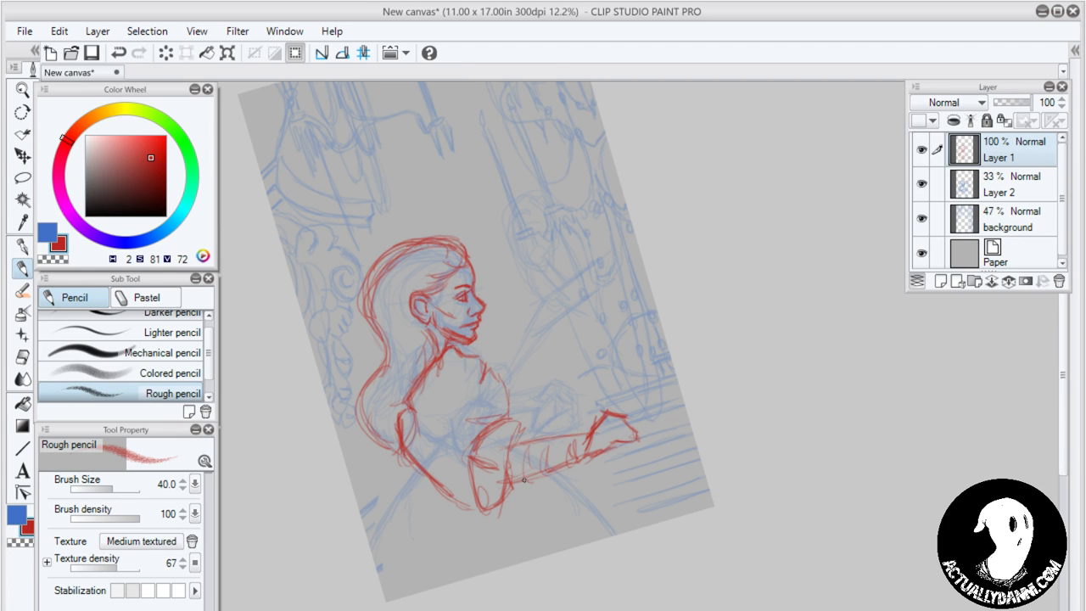
{"action": "left_click_drag", "start_coordinate": [520, 441], "coordinate": [513, 474]}
Close the lower edge of the bodice at the waist and draw the skirt's rear edge sweeping down to the canvas corner
{"action": "mouse_move", "coordinate": [441, 495]}
{"action": "left_mouse_down"}
{"action": "mouse_move", "coordinate": [475, 508]}
{"action": "mouse_move", "coordinate": [446, 498]}
{"action": "left_mouse_up"}
{"action": "left_click_drag", "start_coordinate": [451, 502], "coordinate": [475, 512]}
{"action": "mouse_move", "coordinate": [422, 478]}
{"action": "left_mouse_down"}
{"action": "mouse_move", "coordinate": [445, 510]}
{"action": "mouse_move", "coordinate": [438, 501]}
{"action": "mouse_move", "coordinate": [414, 552]}
{"action": "left_mouse_up"}
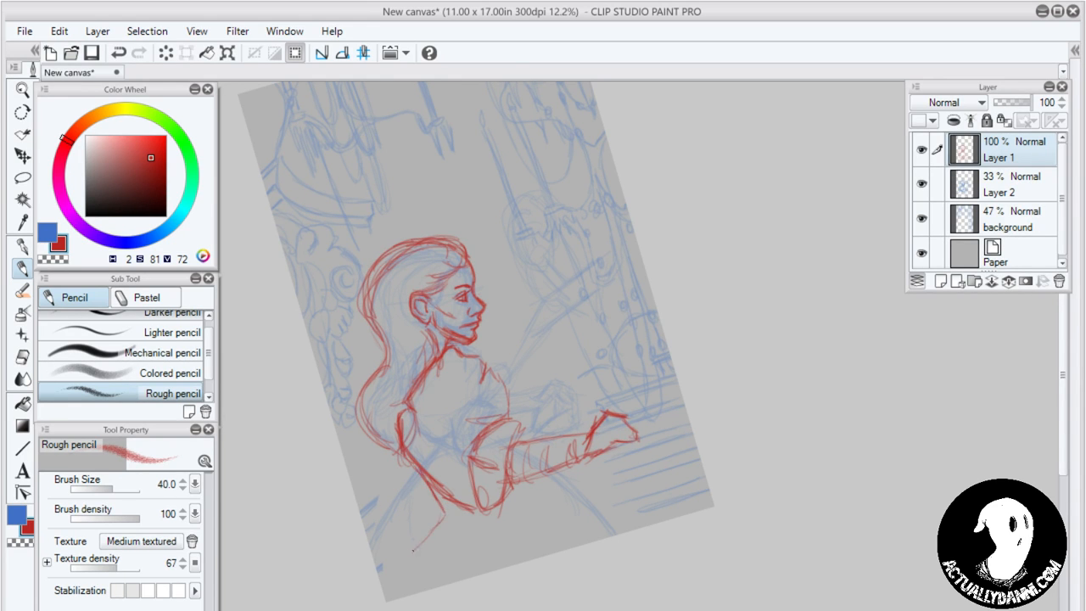
{"action": "left_click_drag", "start_coordinate": [446, 516], "coordinate": [390, 596]}
{"action": "left_click_drag", "start_coordinate": [416, 552], "coordinate": [392, 599]}
{"action": "left_click_drag", "start_coordinate": [443, 507], "coordinate": [381, 596]}
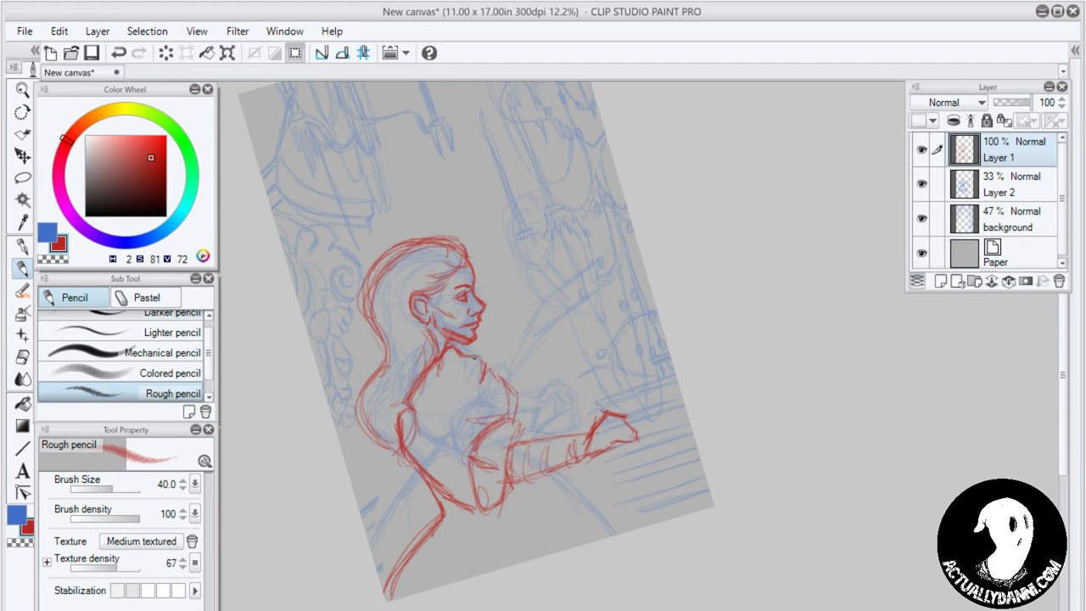
Reinforce the front of the shoulder and sleeve cuff, and add more glove wrinkles and finger lines on the hand
{"action": "mouse_move", "coordinate": [483, 370]}
{"action": "left_mouse_down"}
{"action": "mouse_move", "coordinate": [516, 394]}
{"action": "mouse_move", "coordinate": [515, 426]}
{"action": "mouse_move", "coordinate": [503, 428]}
{"action": "mouse_move", "coordinate": [525, 435]}
{"action": "mouse_move", "coordinate": [507, 464]}
{"action": "mouse_move", "coordinate": [511, 446]}
{"action": "mouse_move", "coordinate": [492, 461]}
{"action": "mouse_move", "coordinate": [507, 445]}
{"action": "left_mouse_up"}
{"action": "left_click_drag", "start_coordinate": [487, 448], "coordinate": [513, 431]}
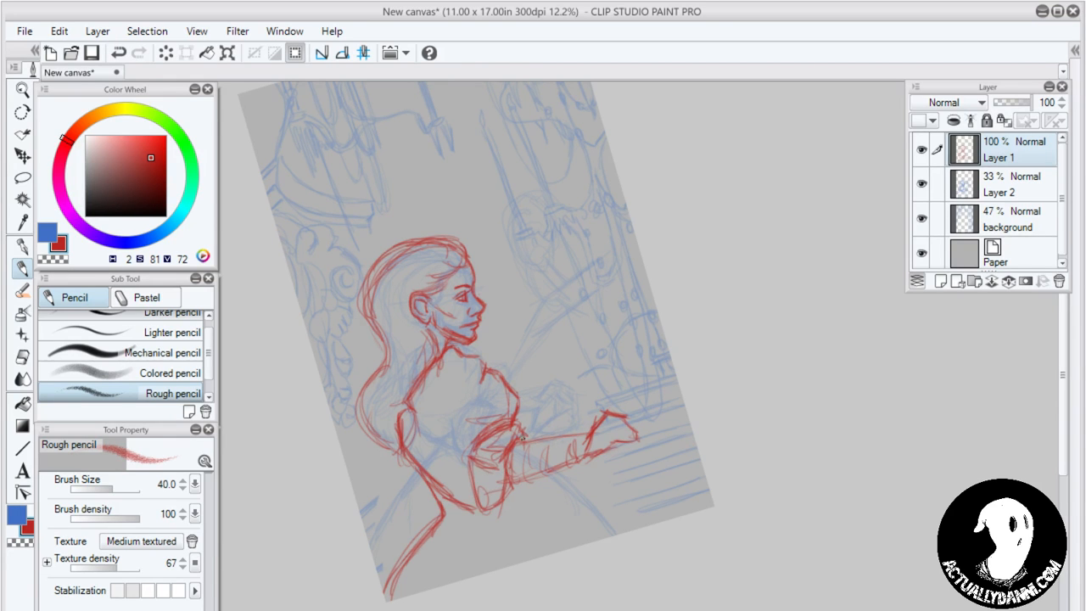
{"action": "mouse_move", "coordinate": [534, 445]}
{"action": "left_mouse_down"}
{"action": "mouse_move", "coordinate": [531, 475]}
{"action": "mouse_move", "coordinate": [514, 477]}
{"action": "left_mouse_up"}
{"action": "mouse_move", "coordinate": [526, 443]}
{"action": "left_mouse_down"}
{"action": "mouse_move", "coordinate": [546, 442]}
{"action": "mouse_move", "coordinate": [540, 471]}
{"action": "left_mouse_up"}
{"action": "left_click_drag", "start_coordinate": [565, 436], "coordinate": [551, 470]}
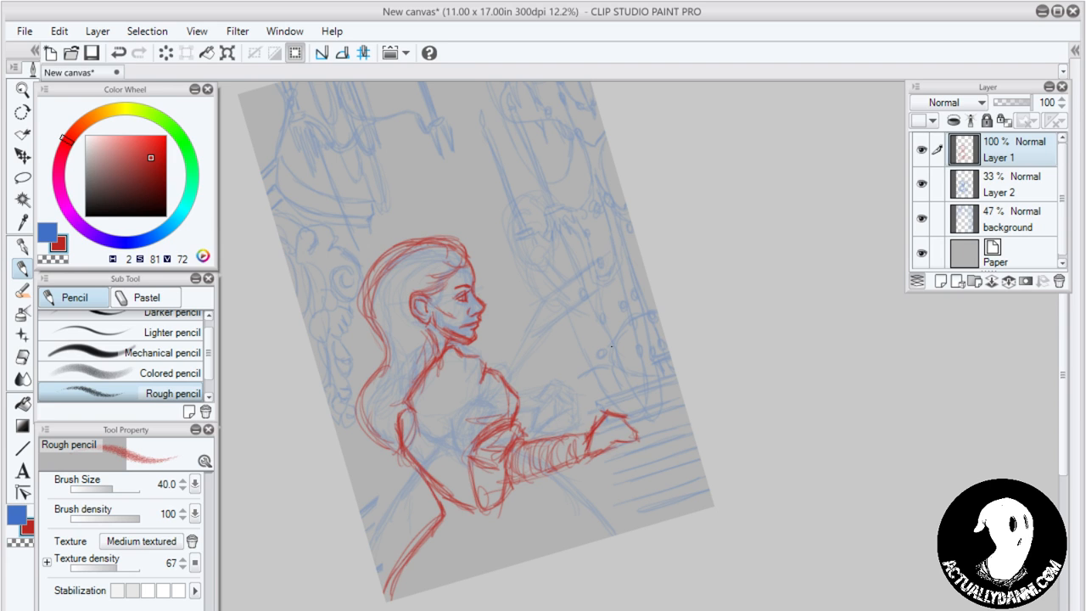
{"action": "mouse_move", "coordinate": [620, 418]}
{"action": "left_mouse_down"}
{"action": "mouse_move", "coordinate": [601, 452]}
{"action": "mouse_move", "coordinate": [634, 436]}
{"action": "left_mouse_up"}
Draw the skirt's front edge from the waist to the canvas border, and thicken the rear skirt and back lines
{"action": "mouse_move", "coordinate": [519, 482]}
{"action": "left_mouse_down"}
{"action": "mouse_move", "coordinate": [513, 500]}
{"action": "mouse_move", "coordinate": [550, 497]}
{"action": "mouse_move", "coordinate": [626, 531]}
{"action": "left_mouse_up"}
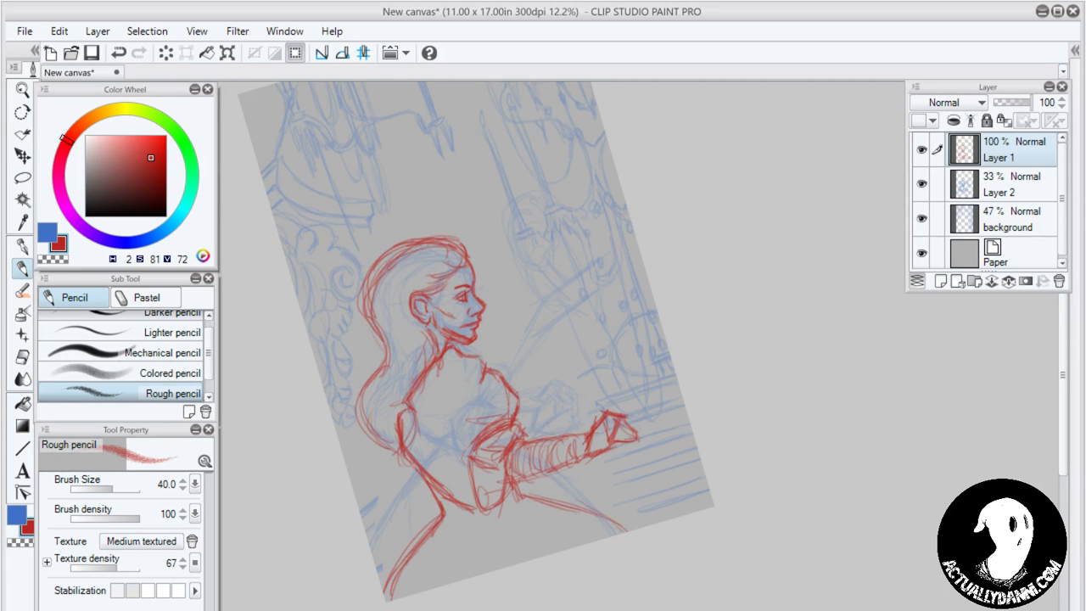
{"action": "left_click_drag", "start_coordinate": [567, 500], "coordinate": [626, 530]}
{"action": "mouse_move", "coordinate": [526, 499]}
{"action": "left_mouse_down"}
{"action": "mouse_move", "coordinate": [611, 521]}
{"action": "mouse_move", "coordinate": [514, 480]}
{"action": "mouse_move", "coordinate": [628, 530]}
{"action": "left_mouse_up"}
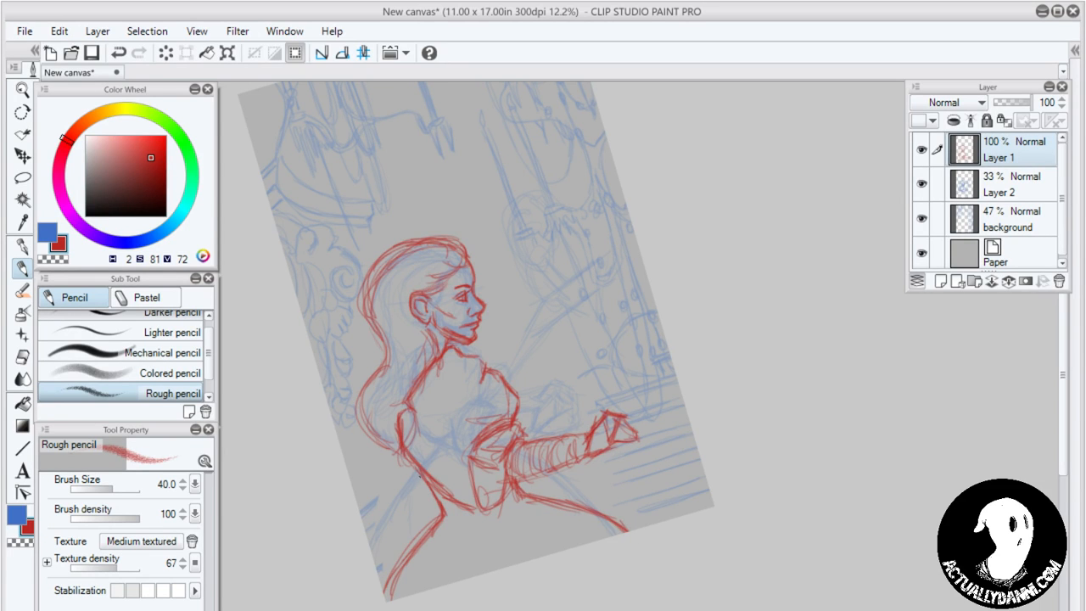
{"action": "mouse_move", "coordinate": [431, 485]}
{"action": "left_mouse_down"}
{"action": "mouse_move", "coordinate": [448, 521]}
{"action": "mouse_move", "coordinate": [391, 590]}
{"action": "mouse_move", "coordinate": [401, 562]}
{"action": "mouse_move", "coordinate": [387, 599]}
{"action": "left_mouse_up"}
{"action": "left_click_drag", "start_coordinate": [428, 530], "coordinate": [397, 570]}
{"action": "mouse_move", "coordinate": [405, 456]}
{"action": "left_mouse_down"}
{"action": "mouse_move", "coordinate": [432, 497]}
{"action": "mouse_move", "coordinate": [428, 489]}
{"action": "left_mouse_up"}
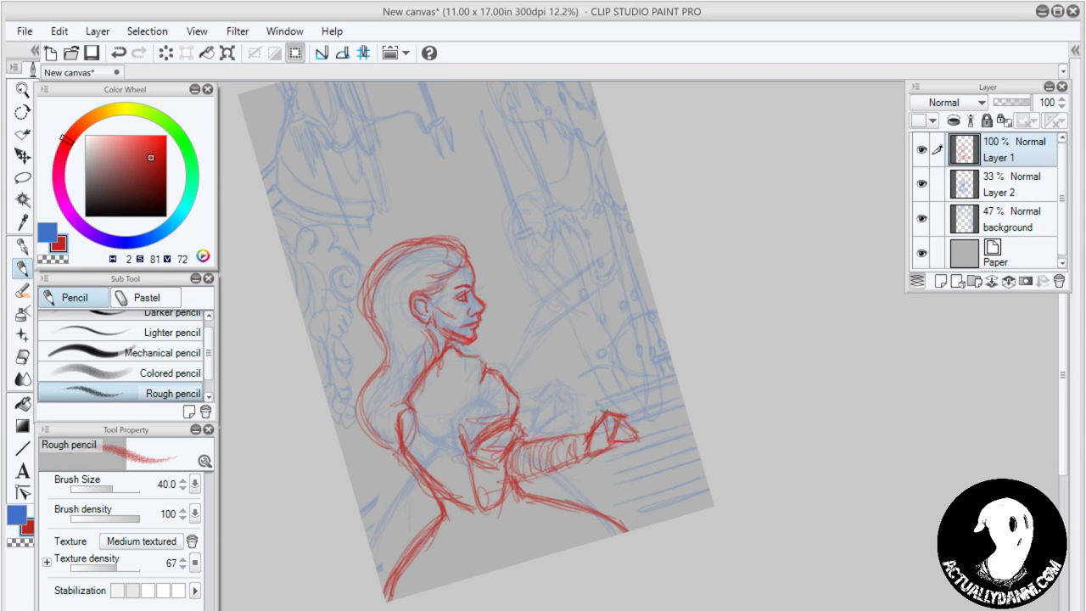
Draw the side of the bodice beside the arm and the sleeve folds, and darken the line down the back
{"action": "left_click_drag", "start_coordinate": [463, 455], "coordinate": [468, 504]}
{"action": "mouse_move", "coordinate": [473, 446]}
{"action": "left_mouse_down"}
{"action": "mouse_move", "coordinate": [470, 495]}
{"action": "mouse_move", "coordinate": [475, 429]}
{"action": "left_mouse_up"}
{"action": "left_click_drag", "start_coordinate": [478, 429], "coordinate": [496, 416]}
{"action": "left_click_drag", "start_coordinate": [408, 414], "coordinate": [414, 450]}
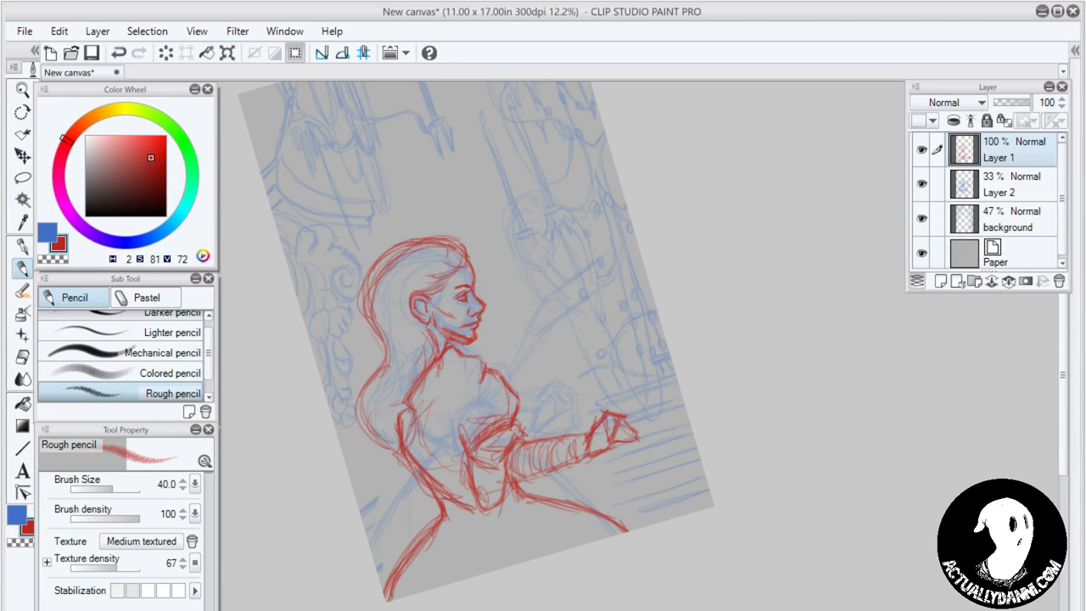
Draw the dress neckline across the shoulders, add curls at the hair ends, and reinforce the crown and back of the hair
{"action": "left_click_drag", "start_coordinate": [479, 366], "coordinate": [444, 388]}
{"action": "mouse_move", "coordinate": [441, 387]}
{"action": "left_mouse_down"}
{"action": "mouse_move", "coordinate": [415, 418]}
{"action": "mouse_move", "coordinate": [397, 475]}
{"action": "mouse_move", "coordinate": [394, 465]}
{"action": "mouse_move", "coordinate": [397, 484]}
{"action": "left_mouse_up"}
{"action": "left_click_drag", "start_coordinate": [389, 443], "coordinate": [361, 390]}
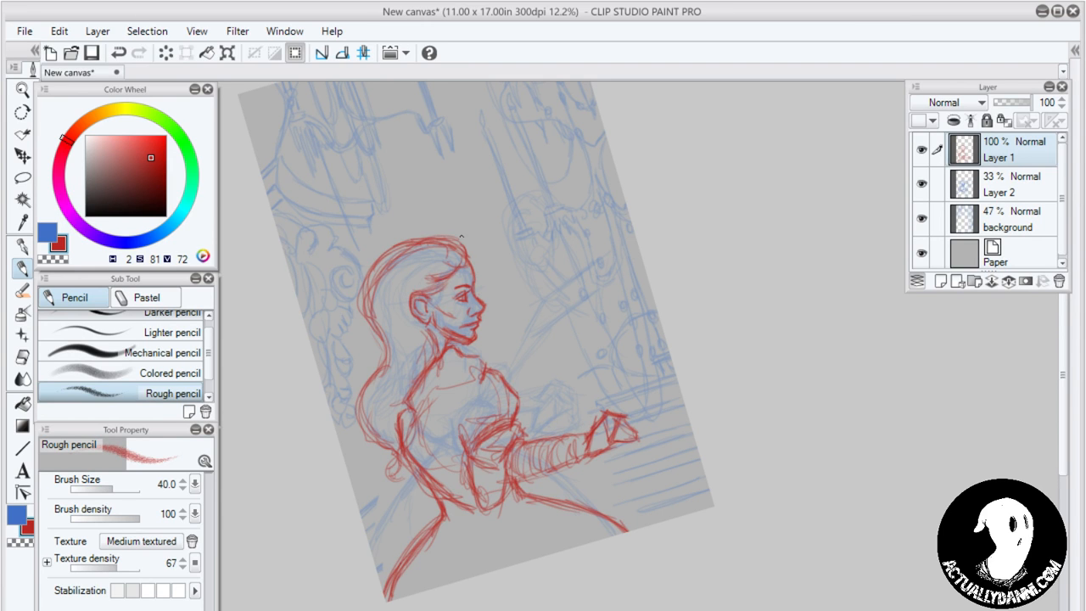
{"action": "mouse_move", "coordinate": [465, 241]}
{"action": "left_mouse_down"}
{"action": "mouse_move", "coordinate": [382, 253]}
{"action": "mouse_move", "coordinate": [360, 311]}
{"action": "mouse_move", "coordinate": [381, 350]}
{"action": "left_mouse_up"}
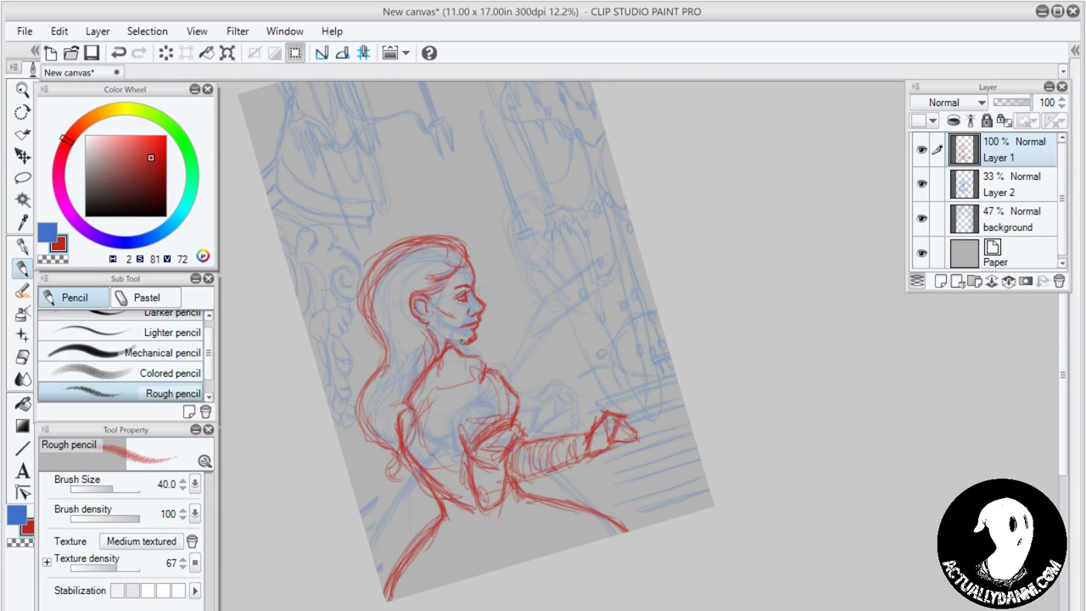
Refine the jaw, fingers and glove wrinkles in red, and darken both outer edges of the skirt
{"action": "left_click_drag", "start_coordinate": [433, 312], "coordinate": [459, 340]}
{"action": "mouse_move", "coordinate": [611, 433]}
{"action": "left_mouse_down"}
{"action": "mouse_move", "coordinate": [634, 435]}
{"action": "mouse_move", "coordinate": [597, 441]}
{"action": "mouse_move", "coordinate": [609, 429]}
{"action": "left_mouse_up"}
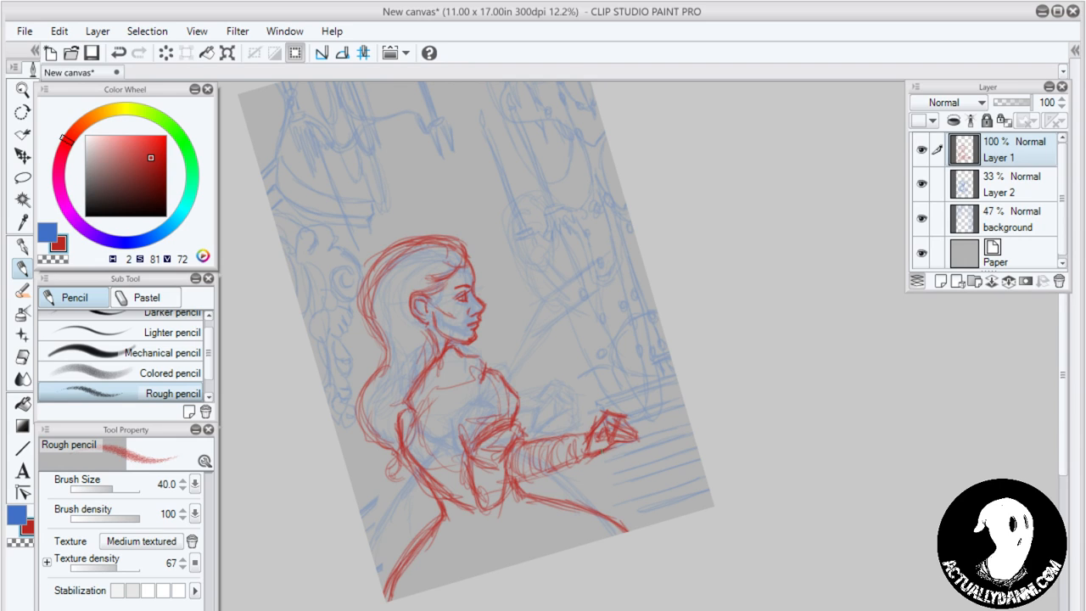
{"action": "mouse_move", "coordinate": [580, 455]}
{"action": "left_mouse_down"}
{"action": "mouse_move", "coordinate": [574, 447]}
{"action": "mouse_move", "coordinate": [550, 474]}
{"action": "mouse_move", "coordinate": [546, 458]}
{"action": "mouse_move", "coordinate": [515, 478]}
{"action": "mouse_move", "coordinate": [521, 441]}
{"action": "mouse_move", "coordinate": [516, 468]}
{"action": "mouse_move", "coordinate": [526, 472]}
{"action": "mouse_move", "coordinate": [543, 443]}
{"action": "mouse_move", "coordinate": [548, 465]}
{"action": "mouse_move", "coordinate": [553, 439]}
{"action": "mouse_move", "coordinate": [570, 448]}
{"action": "mouse_move", "coordinate": [584, 432]}
{"action": "left_mouse_up"}
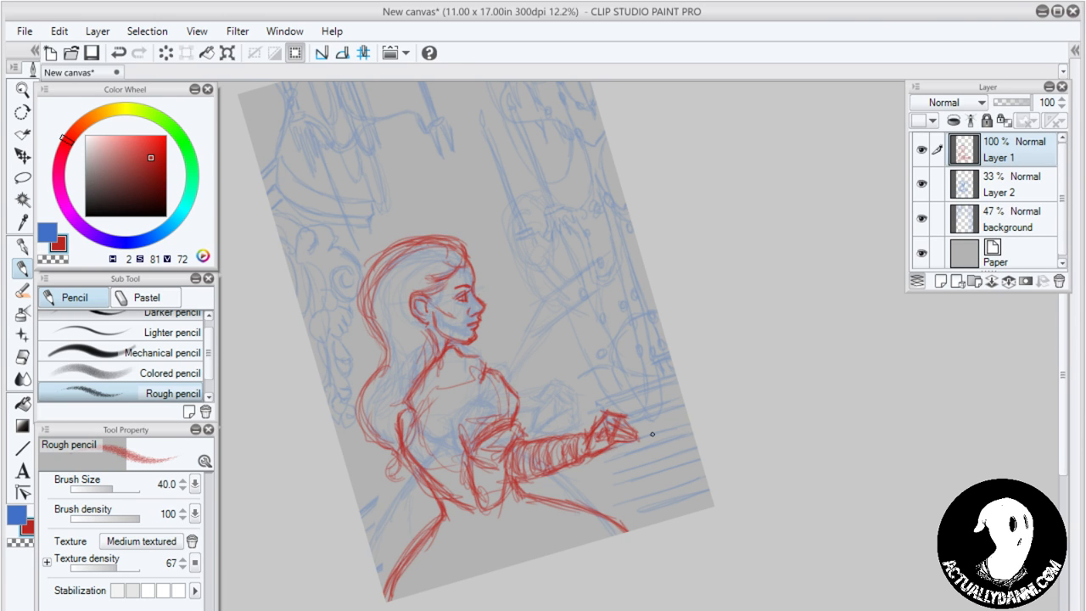
{"action": "mouse_move", "coordinate": [521, 472]}
{"action": "left_mouse_down"}
{"action": "mouse_move", "coordinate": [513, 503]}
{"action": "mouse_move", "coordinate": [581, 502]}
{"action": "mouse_move", "coordinate": [605, 514]}
{"action": "left_mouse_up"}
{"action": "left_click_drag", "start_coordinate": [424, 545], "coordinate": [379, 606]}
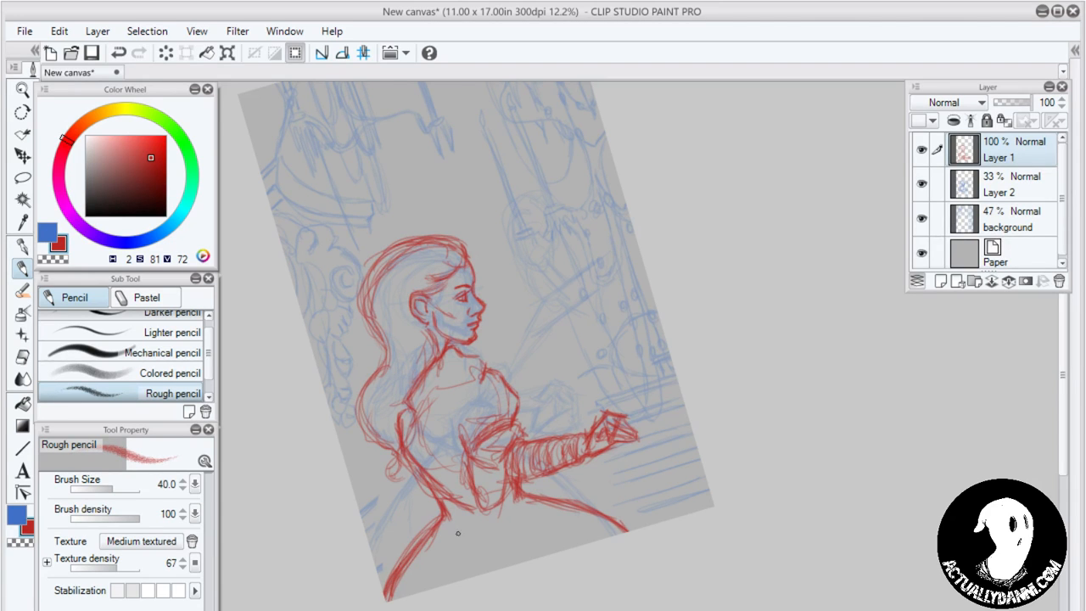
Draw long fold lines radiating from the waist down across the whole skirt
{"action": "left_click_drag", "start_coordinate": [457, 528], "coordinate": [450, 583]}
{"action": "left_click_drag", "start_coordinate": [491, 557], "coordinate": [497, 569]}
{"action": "left_click_drag", "start_coordinate": [473, 522], "coordinate": [495, 561]}
{"action": "left_click_drag", "start_coordinate": [497, 519], "coordinate": [529, 554]}
{"action": "mouse_move", "coordinate": [502, 516]}
{"action": "left_mouse_down"}
{"action": "mouse_move", "coordinate": [546, 554]}
{"action": "mouse_move", "coordinate": [571, 547]}
{"action": "left_mouse_up"}
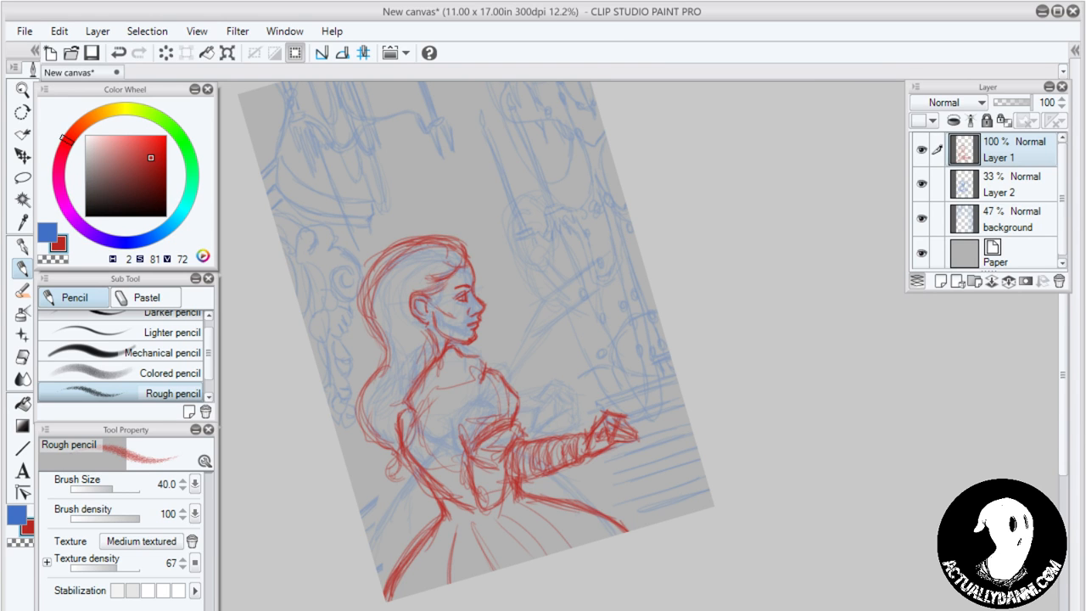
{"action": "left_click_drag", "start_coordinate": [441, 529], "coordinate": [416, 591]}
{"action": "left_click_drag", "start_coordinate": [433, 522], "coordinate": [383, 583]}
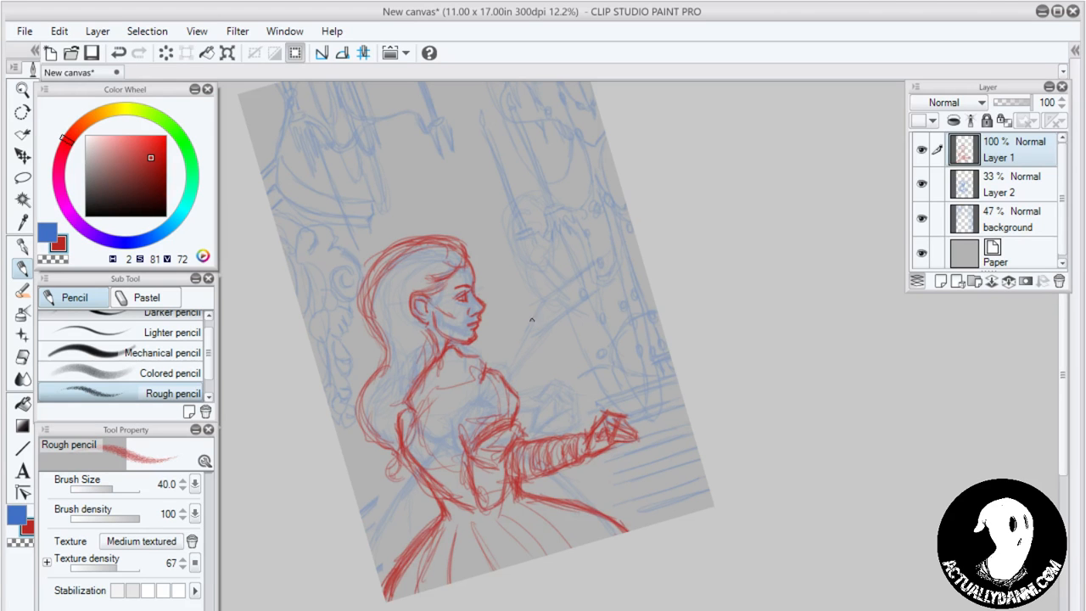
Lasso the body below the chin on Layer 1, shift it slightly down to lengthen the neck, and deselect
{"action": "left_click_drag", "start_coordinate": [531, 334], "coordinate": [508, 373]}
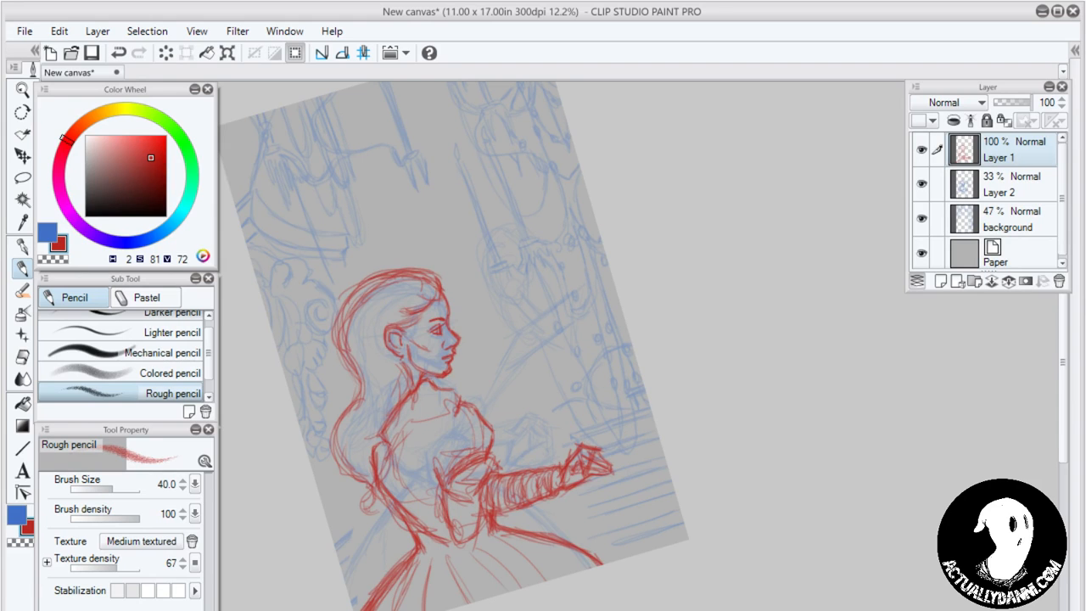
{"action": "left_click_drag", "start_coordinate": [423, 385], "coordinate": [419, 402]}
{"action": "left_click", "coordinate": [23, 177]}
{"action": "mouse_move", "coordinate": [512, 374]}
{"action": "left_mouse_down"}
{"action": "mouse_move", "coordinate": [648, 394]}
{"action": "mouse_move", "coordinate": [638, 607]}
{"action": "mouse_move", "coordinate": [324, 597]}
{"action": "mouse_move", "coordinate": [280, 466]}
{"action": "mouse_move", "coordinate": [370, 275]}
{"action": "mouse_move", "coordinate": [427, 231]}
{"action": "mouse_move", "coordinate": [560, 224]}
{"action": "left_mouse_up"}
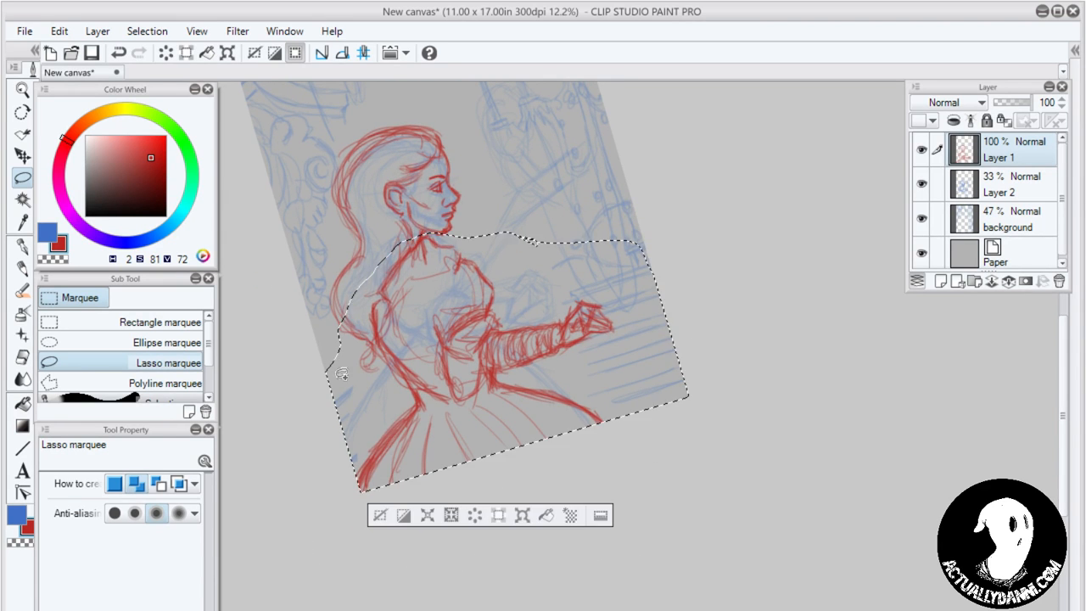
{"action": "left_click", "coordinate": [23, 155]}
{"action": "mouse_move", "coordinate": [477, 321]}
{"action": "left_mouse_down"}
{"action": "mouse_move", "coordinate": [505, 377]}
{"action": "mouse_move", "coordinate": [473, 333]}
{"action": "mouse_move", "coordinate": [488, 315]}
{"action": "left_mouse_up"}
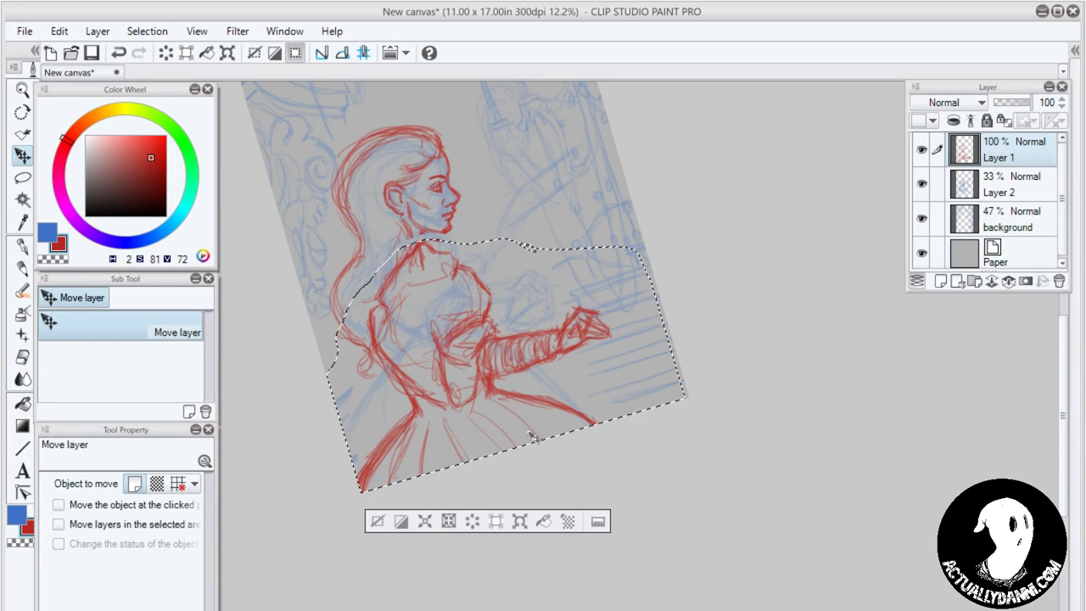
{"action": "left_click_drag", "start_coordinate": [467, 345], "coordinate": [477, 333]}
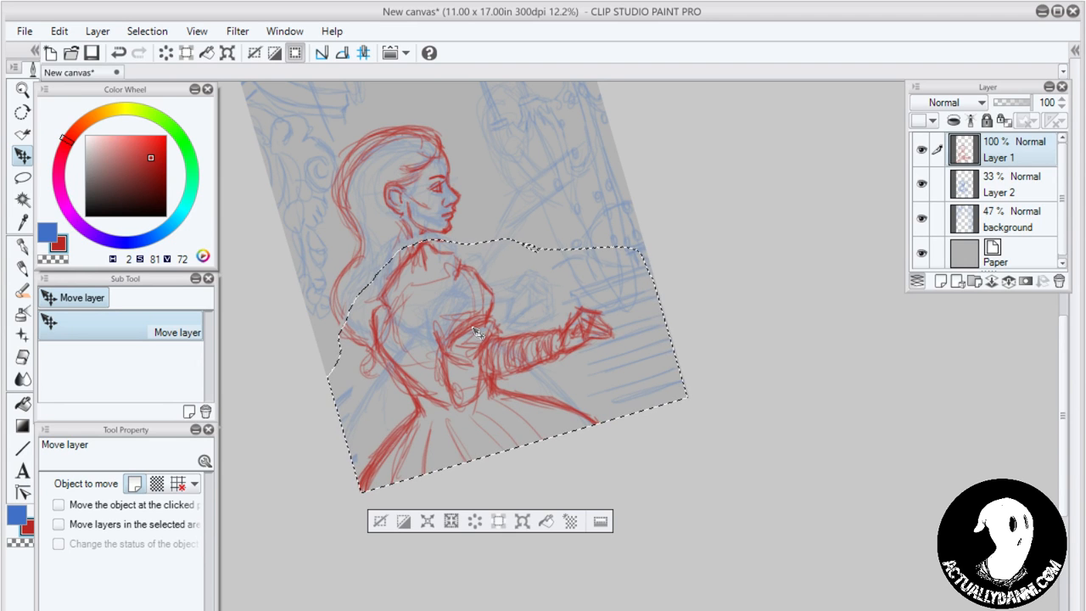
{"action": "key", "text": "ctrl+d"}
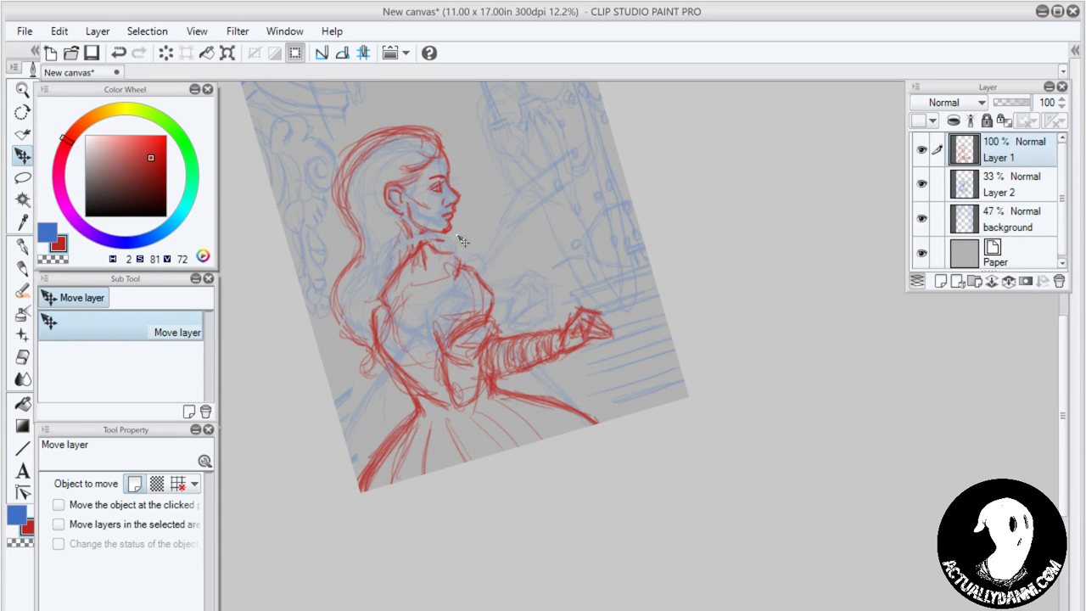
Rejoin the neck to the head with the Rough pencil, and reinforce the hair contour and the curls down the back
{"action": "key", "text": "p"}
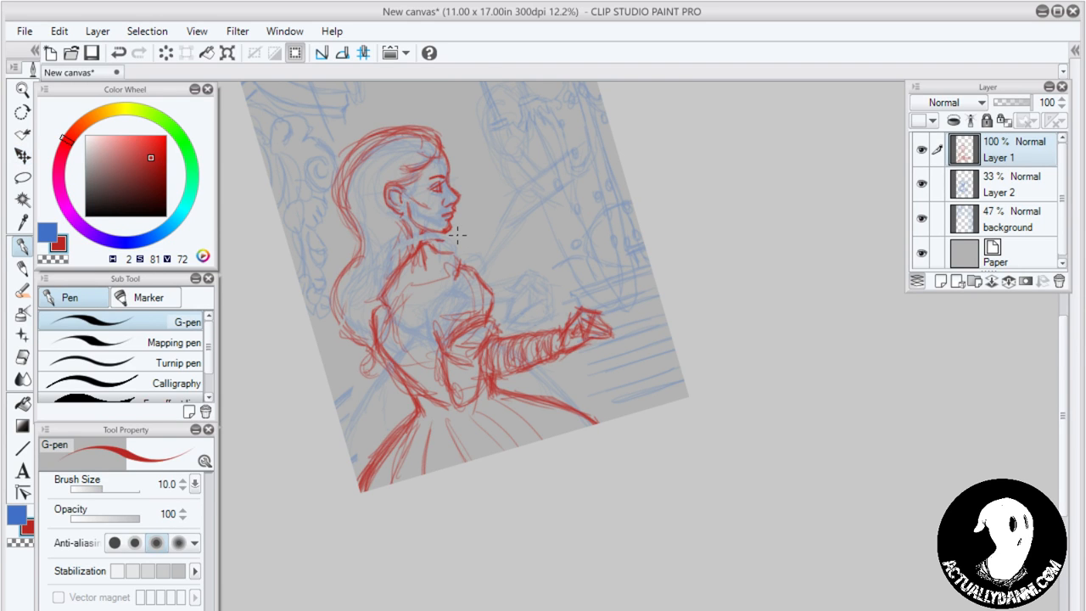
{"action": "key", "text": "p"}
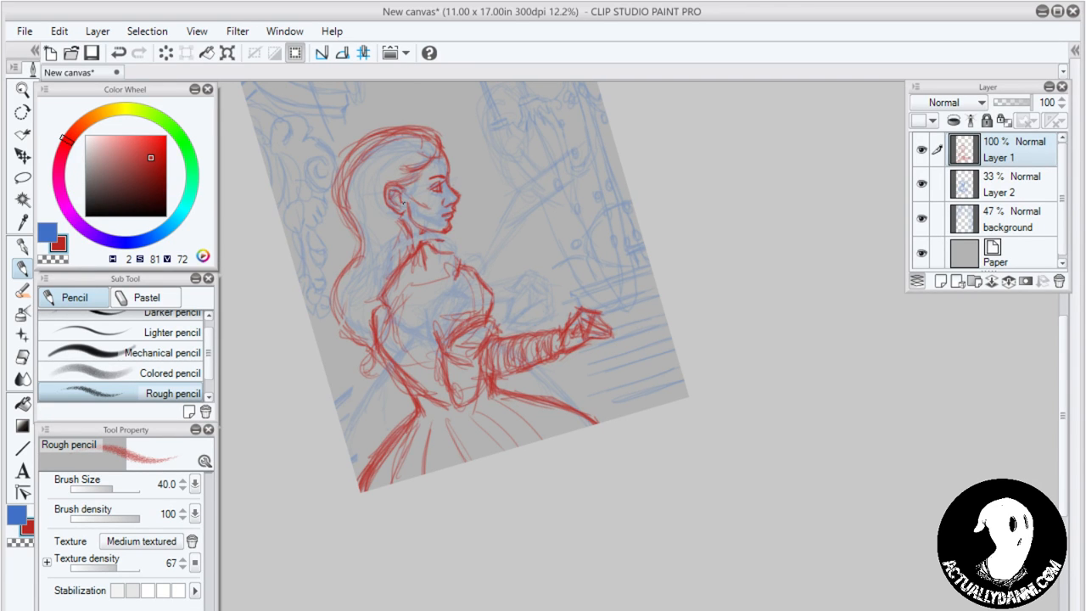
{"action": "left_click_drag", "start_coordinate": [405, 211], "coordinate": [446, 229]}
{"action": "left_click_drag", "start_coordinate": [384, 289], "coordinate": [370, 375]}
{"action": "mouse_move", "coordinate": [346, 334]}
{"action": "left_mouse_down"}
{"action": "mouse_move", "coordinate": [334, 302]}
{"action": "mouse_move", "coordinate": [344, 266]}
{"action": "left_mouse_up"}
{"action": "left_click_drag", "start_coordinate": [378, 136], "coordinate": [356, 147]}
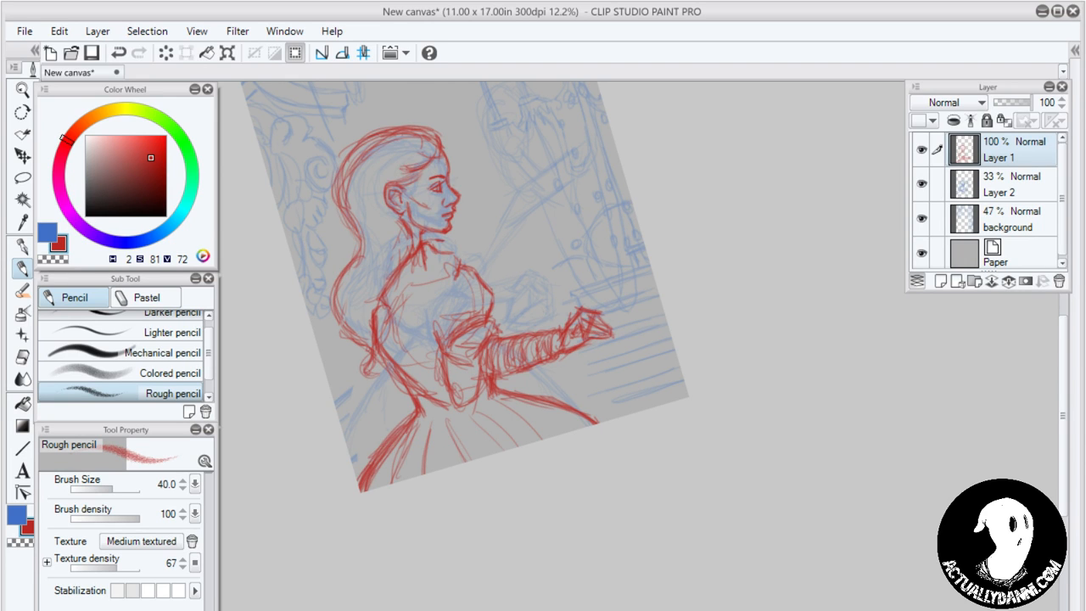
{"action": "left_click_drag", "start_coordinate": [339, 200], "coordinate": [333, 222]}
Touch up the collar and back of the bodice, draw the curved waistline, and darken the skirt's outer edges
{"action": "mouse_move", "coordinate": [445, 245]}
{"action": "left_mouse_down"}
{"action": "mouse_move", "coordinate": [427, 257]}
{"action": "mouse_move", "coordinate": [443, 264]}
{"action": "left_mouse_up"}
{"action": "left_click_drag", "start_coordinate": [412, 365], "coordinate": [389, 400]}
{"action": "mouse_move", "coordinate": [381, 339]}
{"action": "left_mouse_down"}
{"action": "mouse_move", "coordinate": [372, 358]}
{"action": "mouse_move", "coordinate": [387, 365]}
{"action": "left_mouse_up"}
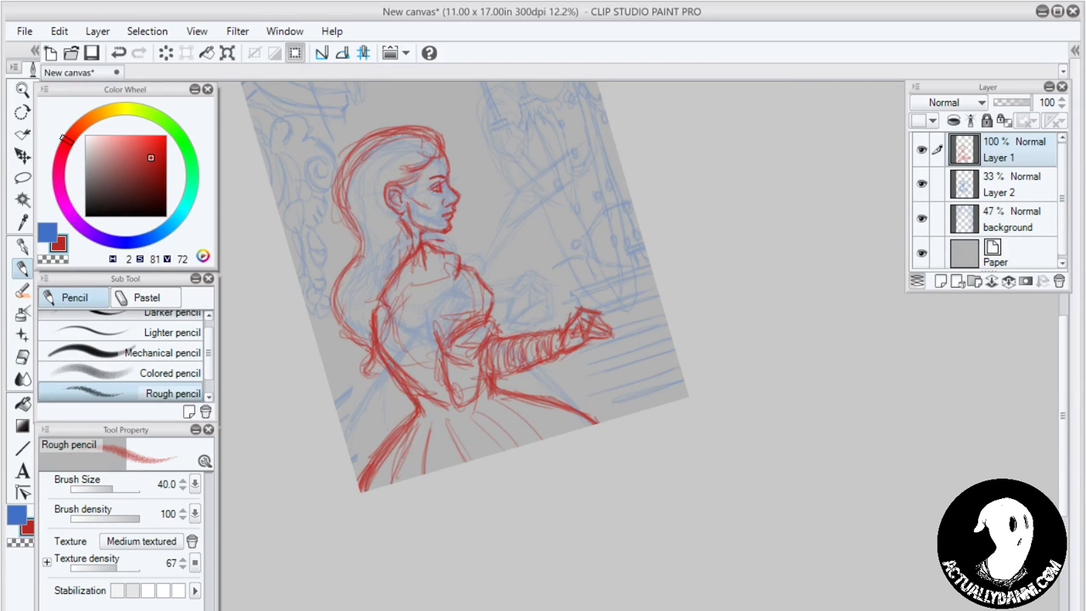
{"action": "mouse_move", "coordinate": [411, 401]}
{"action": "left_mouse_down"}
{"action": "mouse_move", "coordinate": [415, 417]}
{"action": "mouse_move", "coordinate": [363, 484]}
{"action": "left_mouse_up"}
{"action": "mouse_move", "coordinate": [490, 392]}
{"action": "left_mouse_down"}
{"action": "mouse_move", "coordinate": [471, 415]}
{"action": "mouse_move", "coordinate": [446, 419]}
{"action": "mouse_move", "coordinate": [471, 414]}
{"action": "mouse_move", "coordinate": [487, 392]}
{"action": "mouse_move", "coordinate": [449, 420]}
{"action": "mouse_move", "coordinate": [416, 414]}
{"action": "left_mouse_up"}
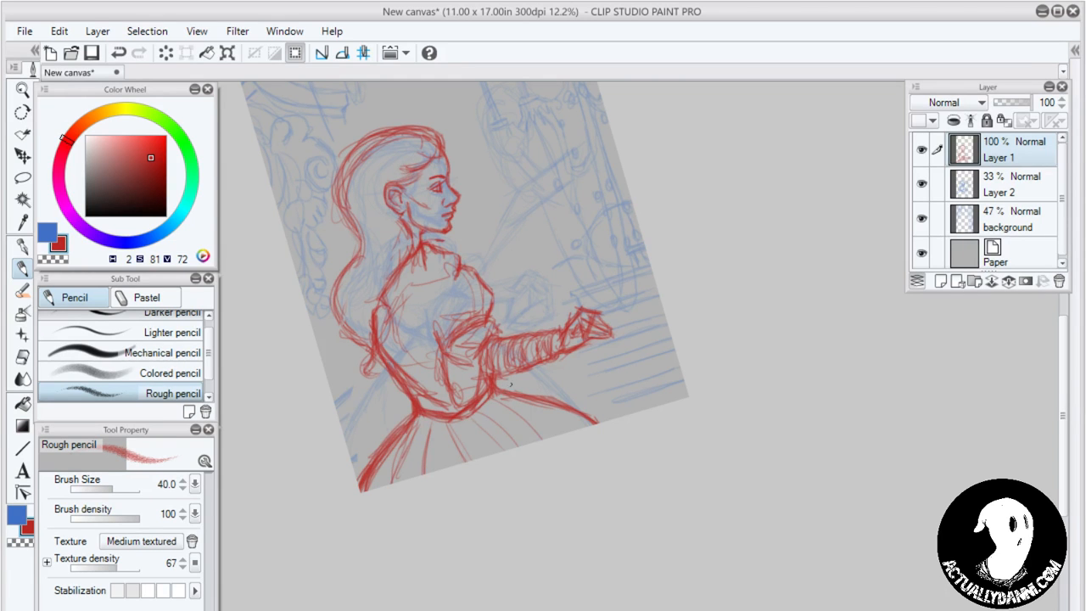
{"action": "left_click_drag", "start_coordinate": [571, 408], "coordinate": [586, 419]}
Add loose wavy locks along the back of the hair, from behind the neck down to the shoulder
{"action": "mouse_move", "coordinate": [526, 412]}
{"action": "left_mouse_down"}
{"action": "mouse_move", "coordinate": [531, 509]}
{"action": "mouse_move", "coordinate": [521, 461]}
{"action": "left_mouse_up"}
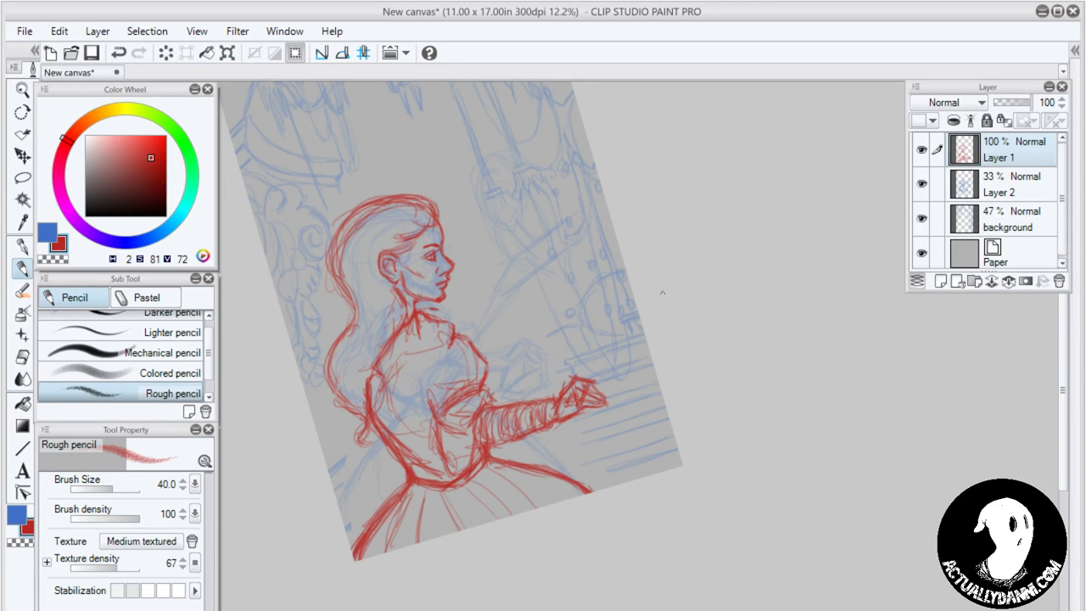
{"action": "mouse_move", "coordinate": [526, 358]}
{"action": "left_mouse_down"}
{"action": "mouse_move", "coordinate": [563, 347]}
{"action": "mouse_move", "coordinate": [553, 332]}
{"action": "mouse_move", "coordinate": [574, 391]}
{"action": "mouse_move", "coordinate": [567, 310]}
{"action": "mouse_move", "coordinate": [569, 346]}
{"action": "mouse_move", "coordinate": [538, 378]}
{"action": "mouse_move", "coordinate": [586, 429]}
{"action": "mouse_move", "coordinate": [588, 352]}
{"action": "left_mouse_up"}
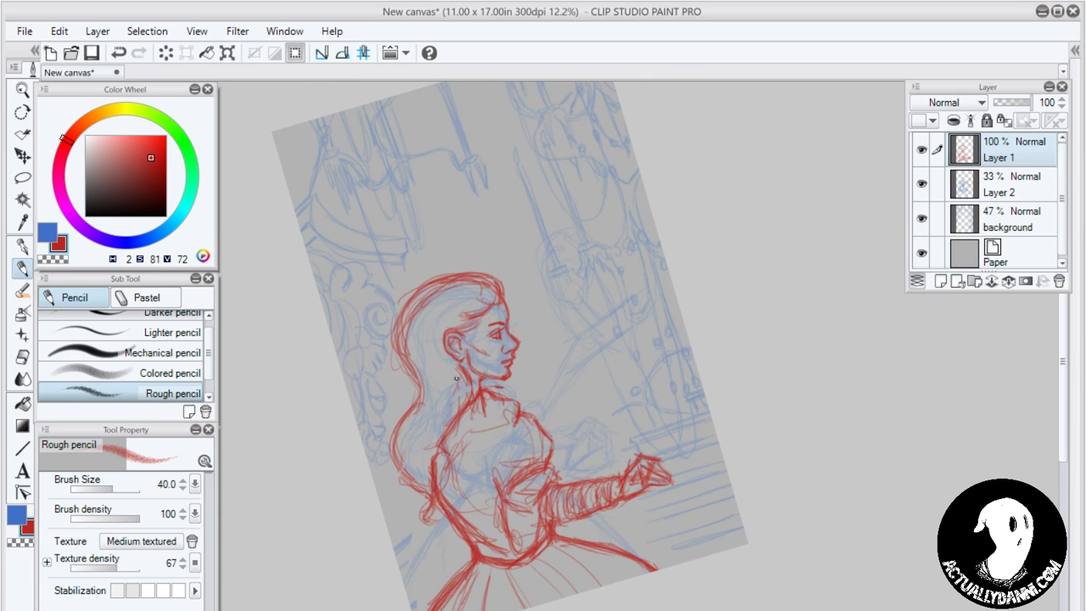
{"action": "mouse_move", "coordinate": [474, 365]}
{"action": "left_mouse_down"}
{"action": "mouse_move", "coordinate": [462, 406]}
{"action": "mouse_move", "coordinate": [395, 445]}
{"action": "left_mouse_up"}
{"action": "mouse_move", "coordinate": [409, 368]}
{"action": "left_mouse_down"}
{"action": "mouse_move", "coordinate": [394, 472]}
{"action": "mouse_move", "coordinate": [417, 486]}
{"action": "left_mouse_up"}
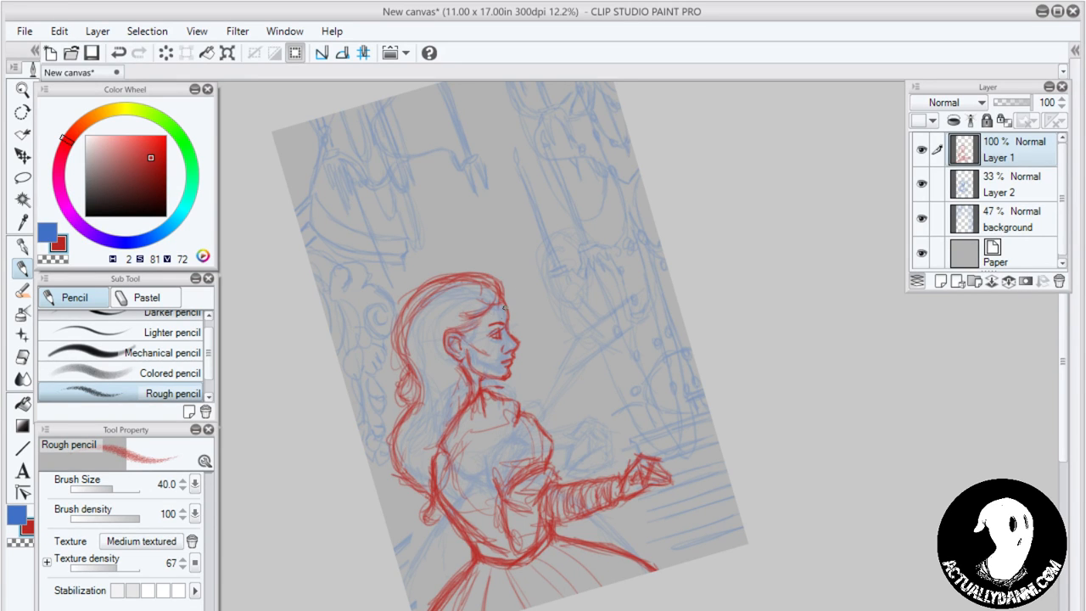
Try redrawing the face profile in red with the Rough pencil, reworking the forehead, nose, lips, chin and jaw
{"action": "left_click_drag", "start_coordinate": [489, 328], "coordinate": [499, 319]}
{"action": "mouse_move", "coordinate": [510, 312]}
{"action": "left_mouse_down"}
{"action": "mouse_move", "coordinate": [506, 293]}
{"action": "mouse_move", "coordinate": [509, 310]}
{"action": "left_mouse_up"}
{"action": "left_click_drag", "start_coordinate": [511, 336], "coordinate": [514, 341]}
{"action": "mouse_move", "coordinate": [499, 363]}
{"action": "left_mouse_down"}
{"action": "mouse_move", "coordinate": [497, 353]}
{"action": "mouse_move", "coordinate": [517, 366]}
{"action": "left_mouse_up"}
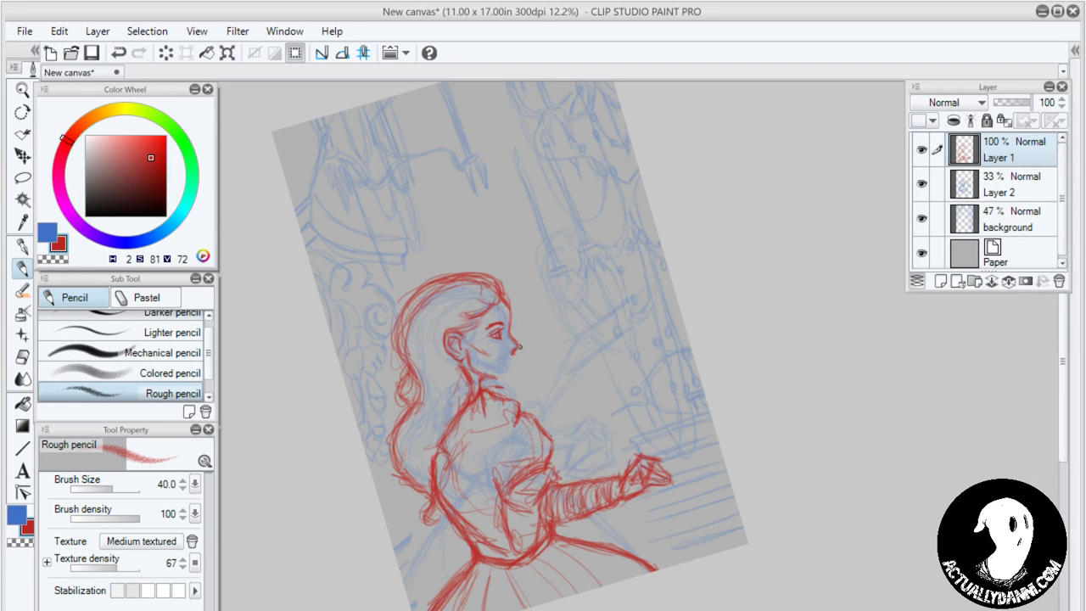
{"action": "left_click_drag", "start_coordinate": [519, 348], "coordinate": [517, 355]}
{"action": "left_click_drag", "start_coordinate": [505, 374], "coordinate": [508, 370]}
{"action": "left_click_drag", "start_coordinate": [503, 381], "coordinate": [471, 375]}
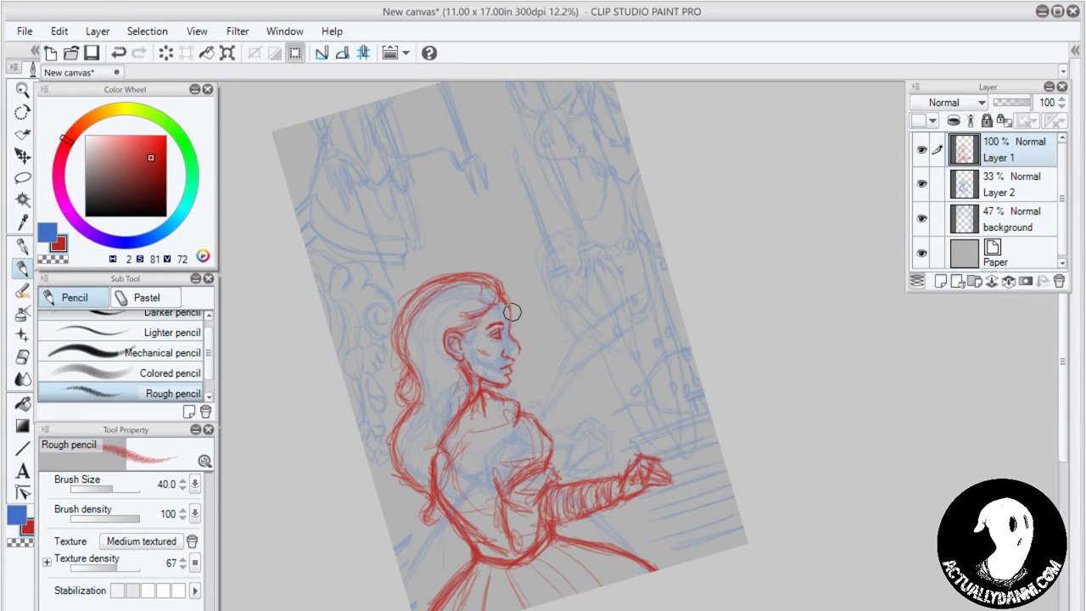
Undo the latest redrawing of the face and retouch the profile line along the nose
{"action": "key", "text": "ctrl+z"}
{"action": "key", "text": "ctrl+z"}
{"action": "key", "text": "ctrl+z"}
{"action": "key", "text": "ctrl+z"}
{"action": "key", "text": "ctrl+z"}
{"action": "key", "text": "ctrl+z"}
{"action": "key", "text": "ctrl+z"}
{"action": "key", "text": "ctrl+z"}
{"action": "key", "text": "ctrl+z"}
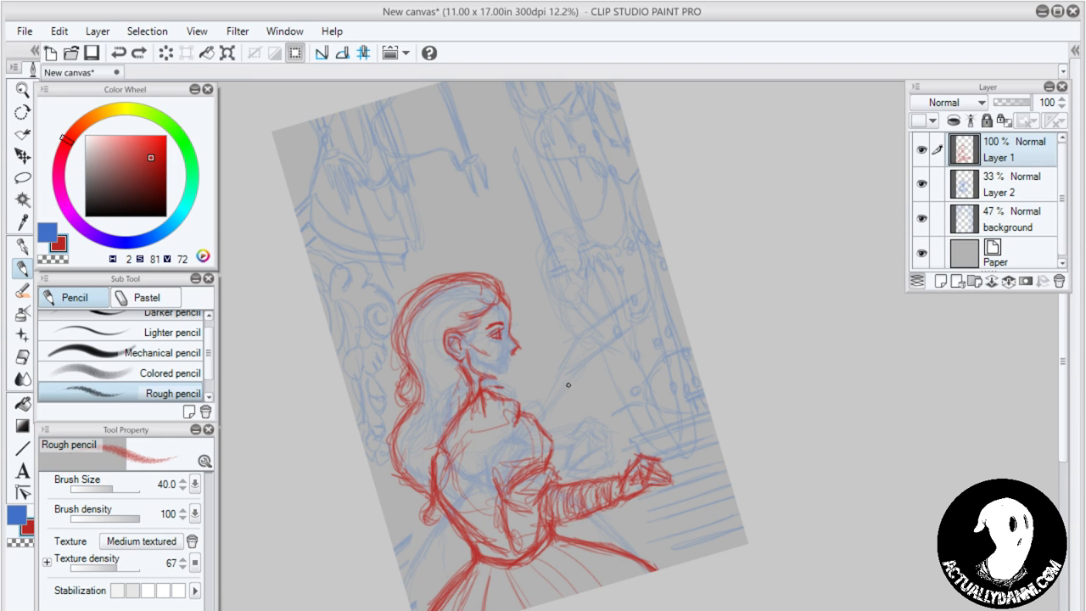
{"action": "key", "text": "ctrl+y"}
{"action": "key", "text": "ctrl+y"}
{"action": "left_click_drag", "start_coordinate": [511, 335], "coordinate": [513, 354]}
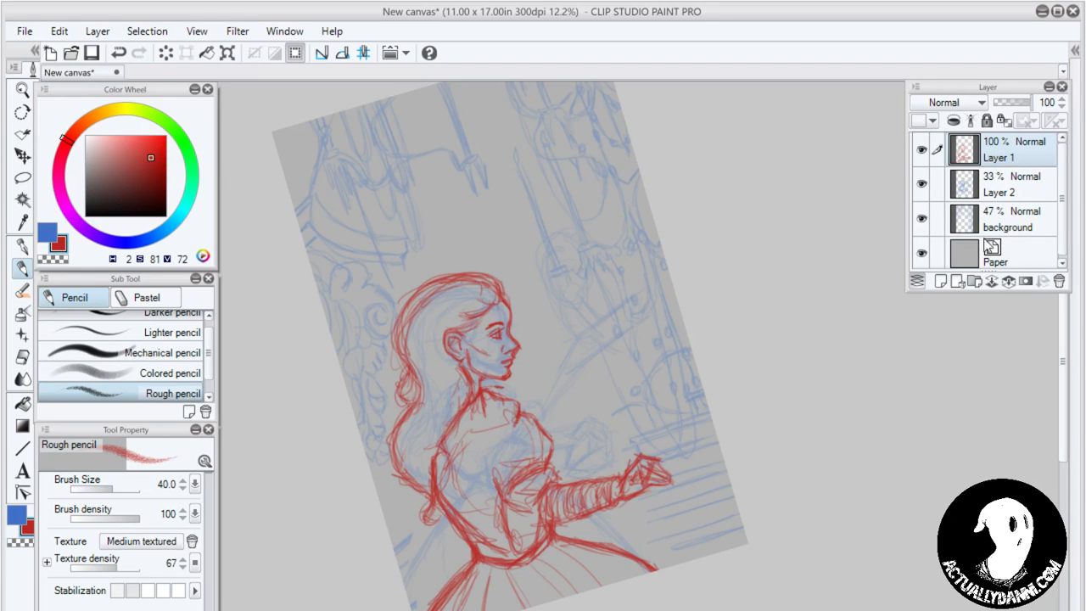
Add a new layer directly below Layer 1 and reduce the Rough pencil's brush size to 30
{"action": "left_click", "coordinate": [941, 281]}
{"action": "left_click_drag", "start_coordinate": [1004, 161], "coordinate": [1003, 204]}
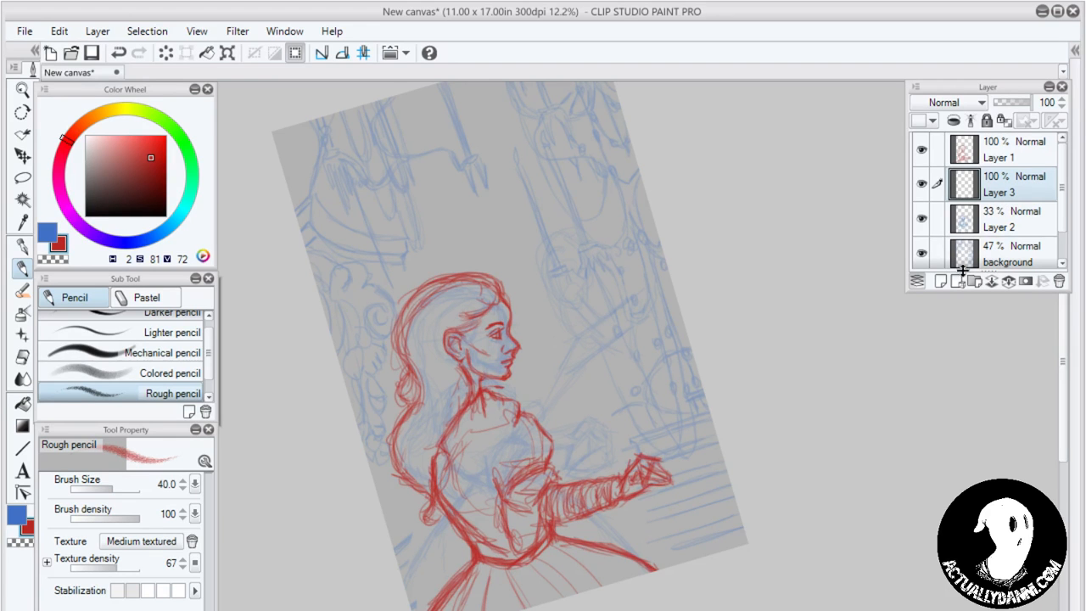
{"action": "key", "text": "bracketleft"}
{"action": "mouse_move", "coordinate": [508, 452]}
{"action": "left_mouse_down"}
{"action": "mouse_move", "coordinate": [529, 381]}
{"action": "mouse_move", "coordinate": [478, 453]}
{"action": "mouse_move", "coordinate": [514, 499]}
{"action": "mouse_move", "coordinate": [480, 399]}
{"action": "mouse_move", "coordinate": [491, 431]}
{"action": "left_mouse_up"}
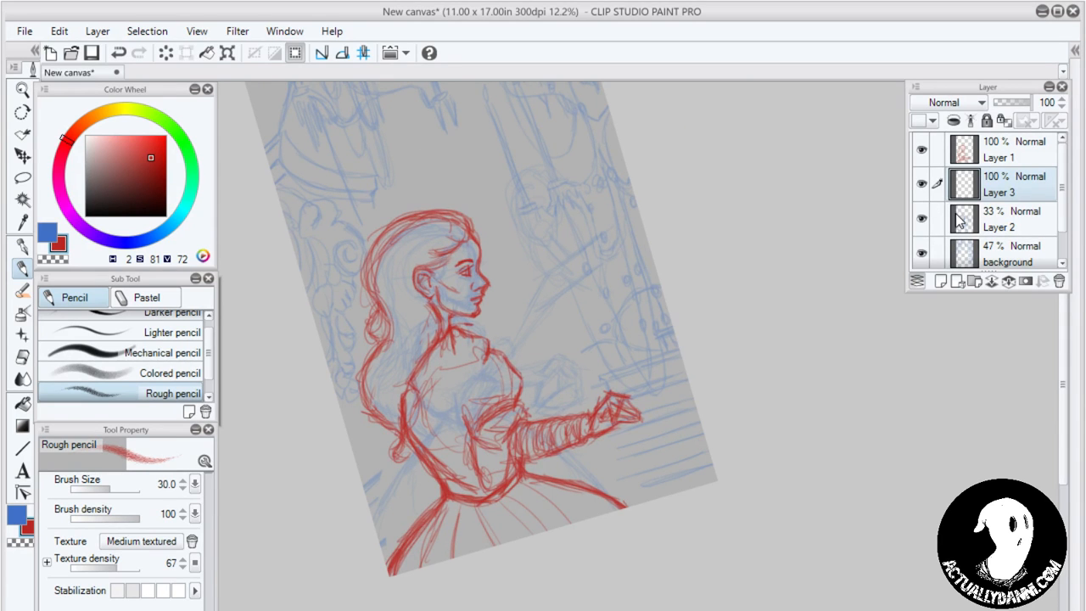
Delete the blue figure sketch on Layer 2 and hide the background layer
{"action": "left_click", "coordinate": [1010, 220]}
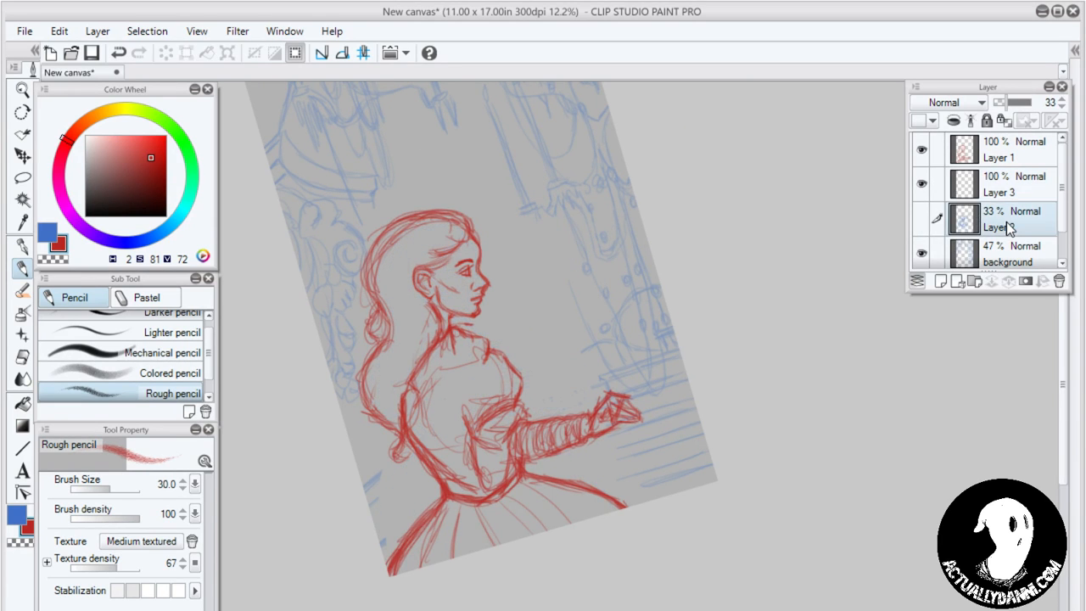
{"action": "left_click", "coordinate": [1058, 281]}
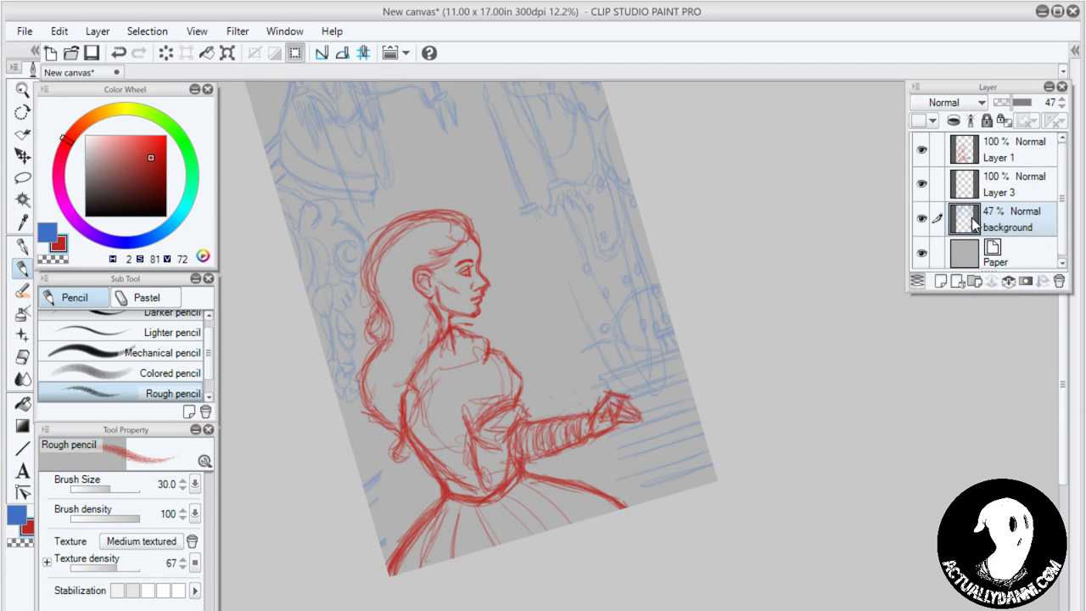
{"action": "left_click", "coordinate": [922, 221]}
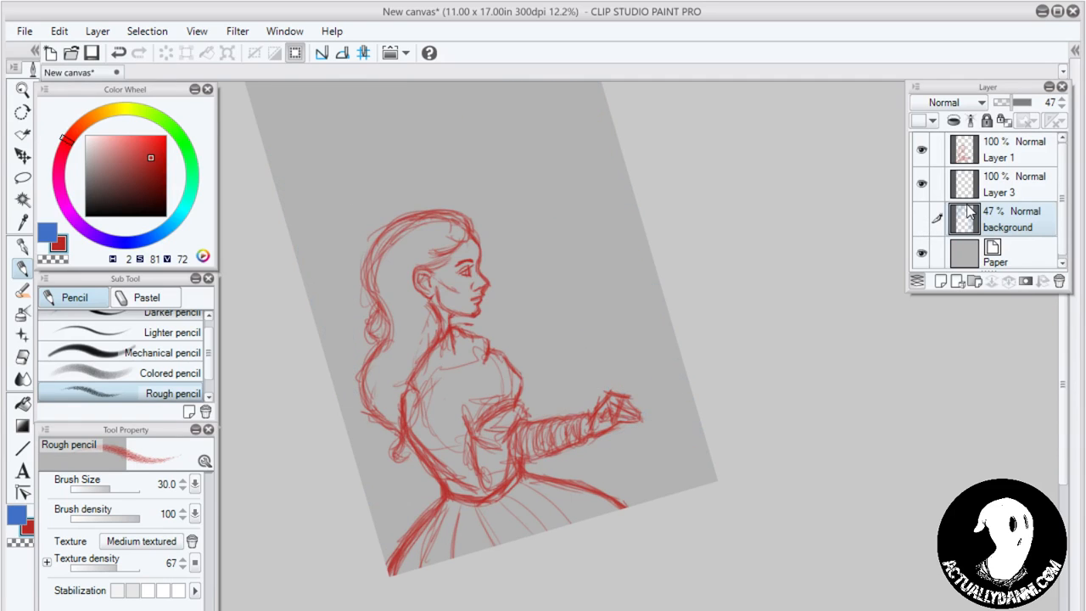
{"action": "left_click", "coordinate": [997, 190]}
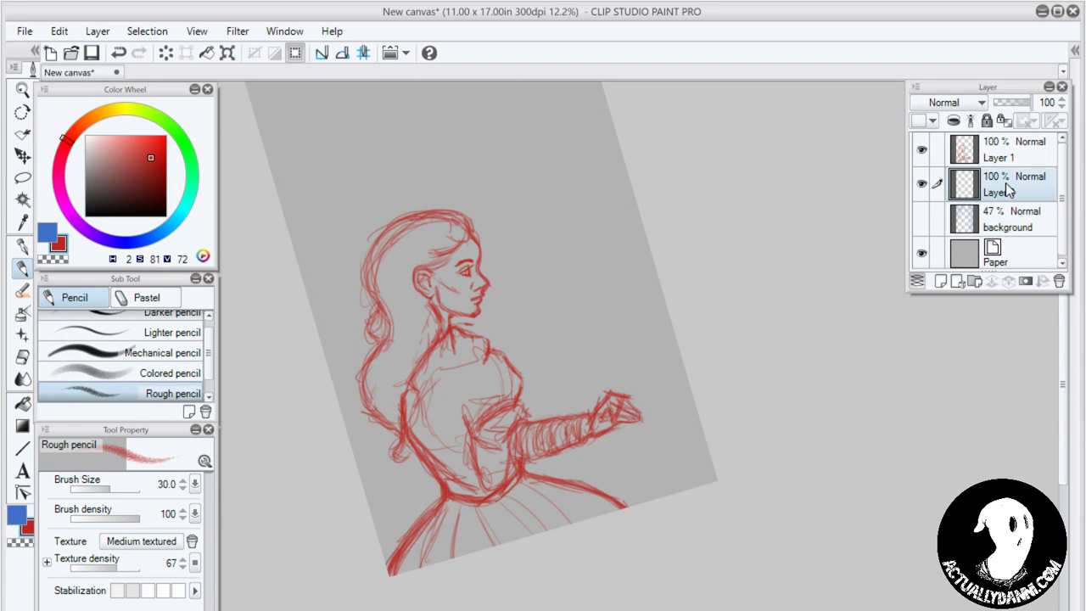
{"action": "left_click", "coordinate": [1000, 153]}
{"action": "double_click", "coordinate": [1006, 156]}
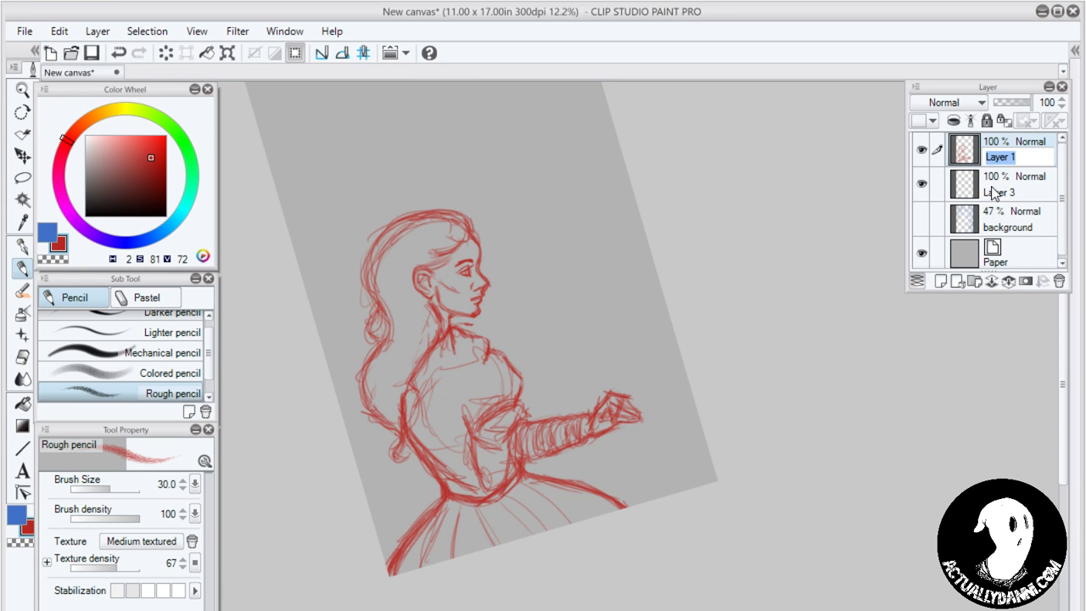
{"action": "key", "text": "Return"}
{"action": "double_click", "coordinate": [1001, 192]}
{"action": "key", "text": "Return"}
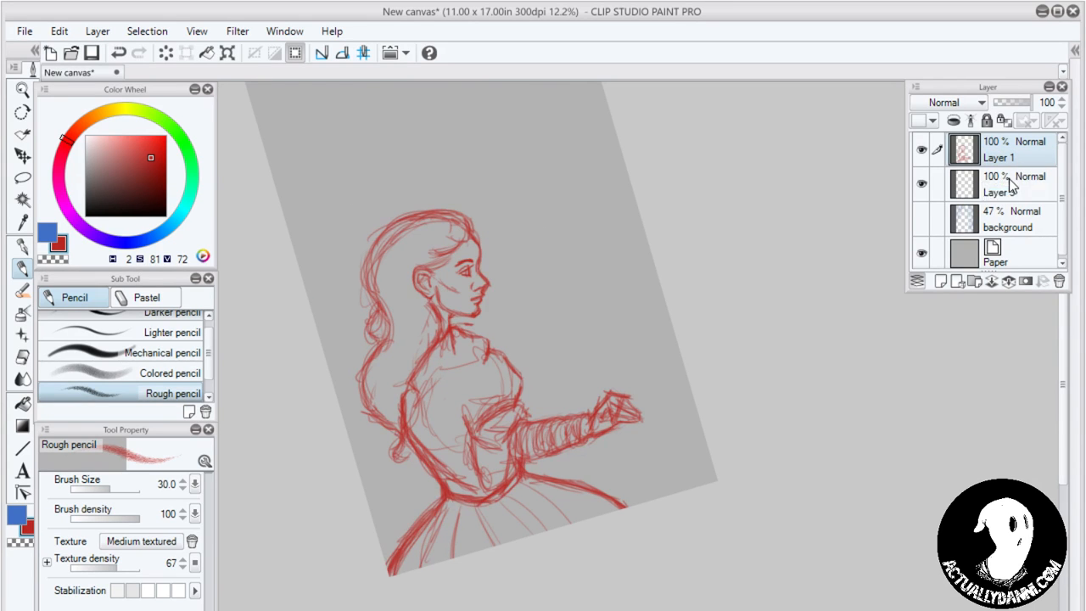
{"action": "left_click", "coordinate": [1010, 190]}
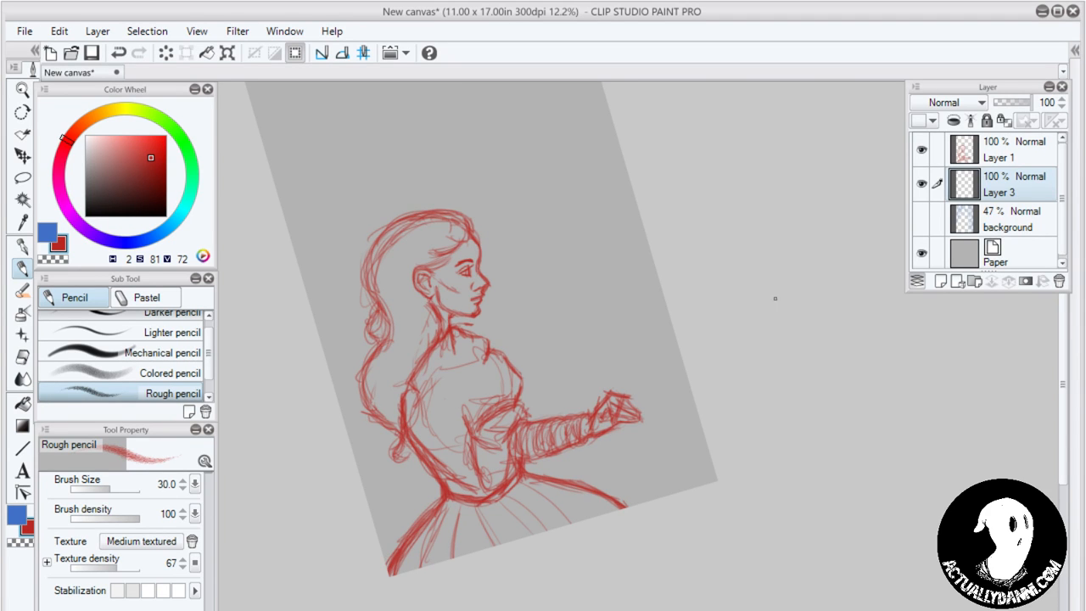
{"action": "mouse_move", "coordinate": [610, 371]}
{"action": "left_mouse_down"}
{"action": "mouse_move", "coordinate": [635, 439]}
{"action": "mouse_move", "coordinate": [641, 422]}
{"action": "left_mouse_up"}
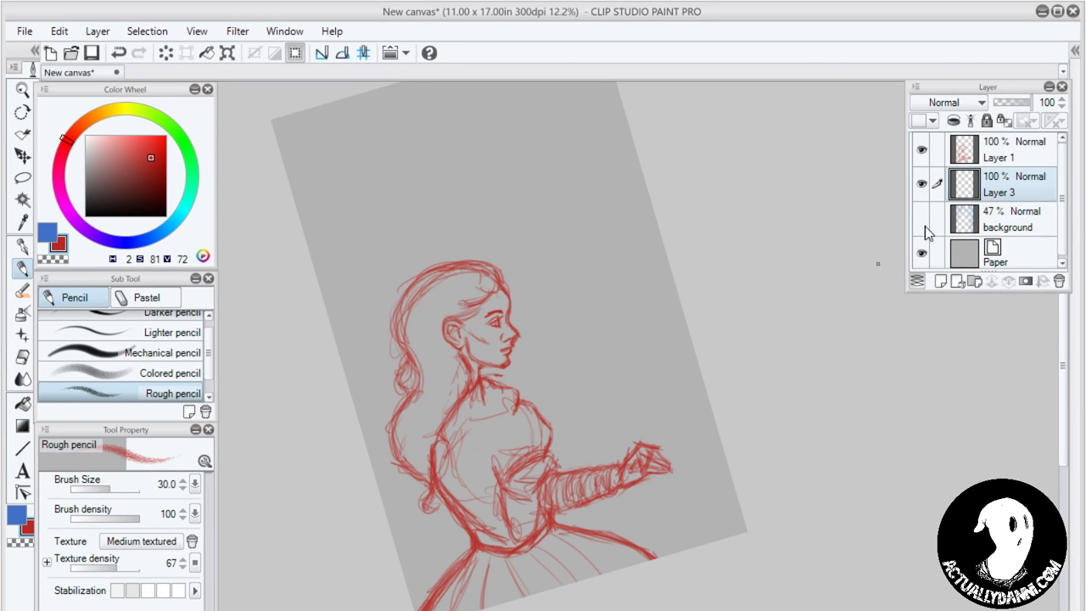
{"action": "left_click", "coordinate": [1009, 159]}
{"action": "left_click", "coordinate": [923, 150]}
{"action": "left_click", "coordinate": [924, 150]}
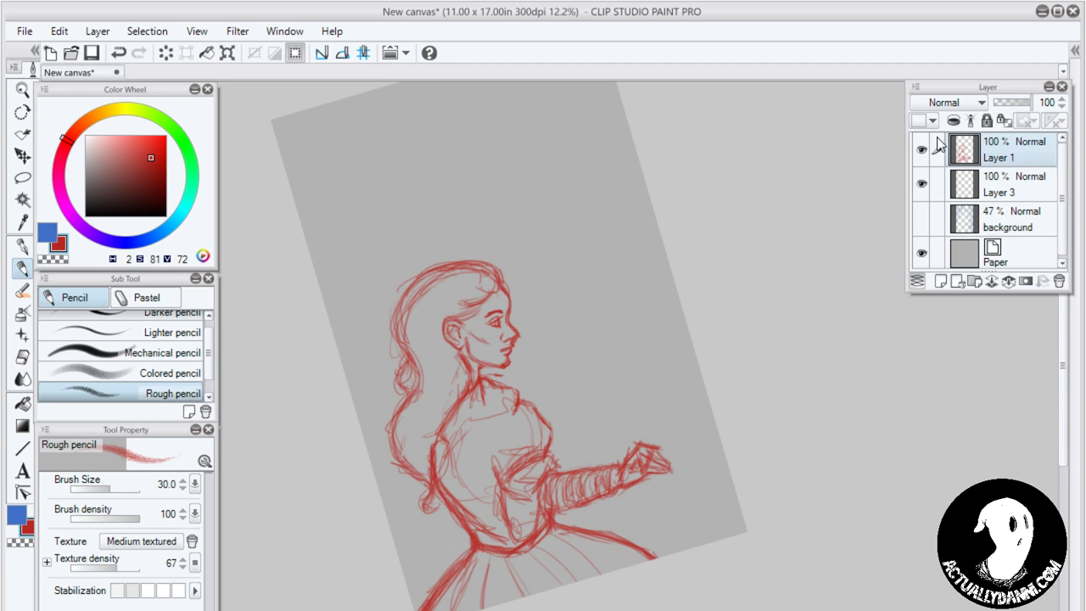
On Layer 3, fill the face with a pale peach skin tone (H 31, S 22, V 92) using the Oil paint flat brush at size 30
{"action": "left_click", "coordinate": [1003, 191]}
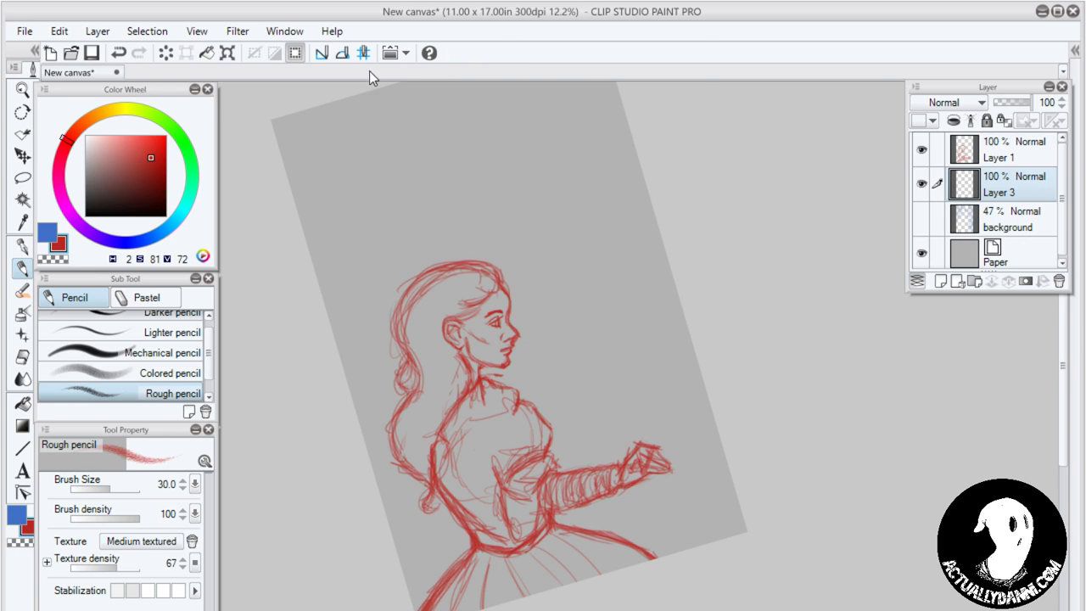
{"action": "left_click", "coordinate": [99, 141]}
{"action": "left_click", "coordinate": [84, 123]}
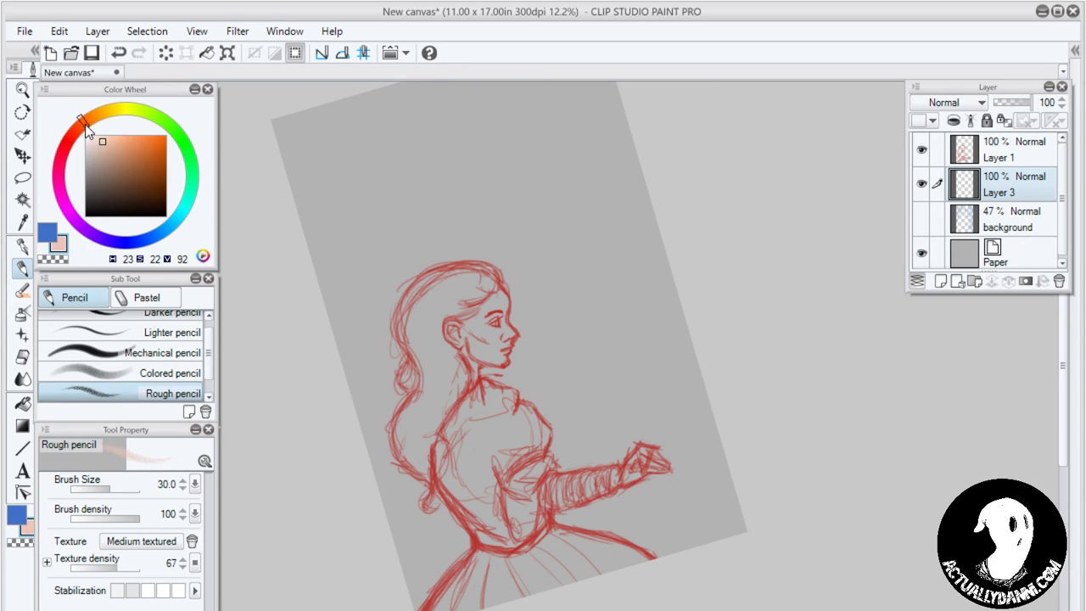
{"action": "left_click_drag", "start_coordinate": [87, 129], "coordinate": [93, 117]}
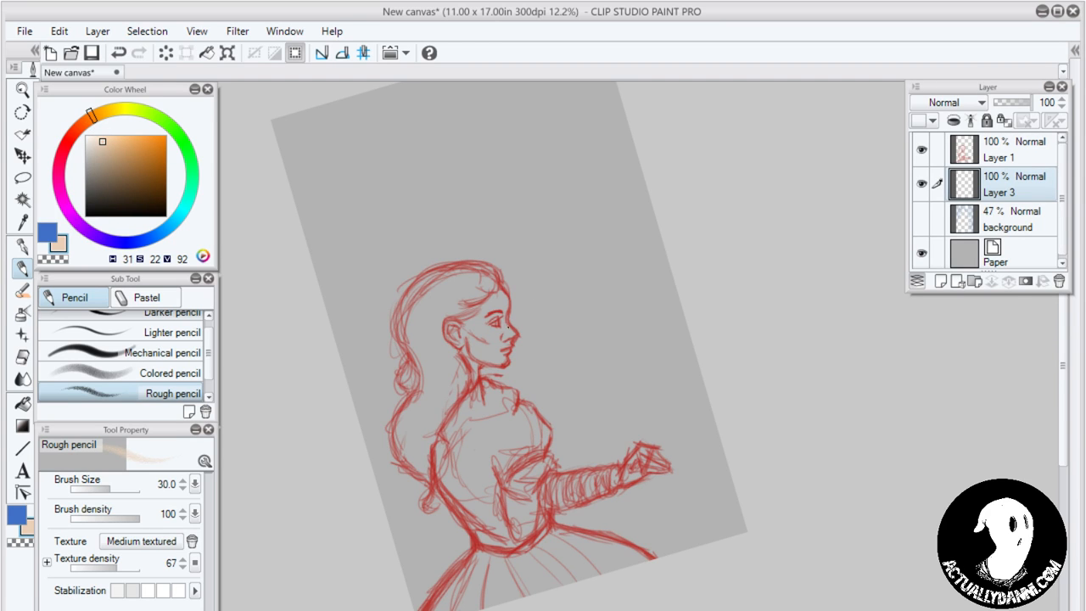
{"action": "key", "text": "b"}
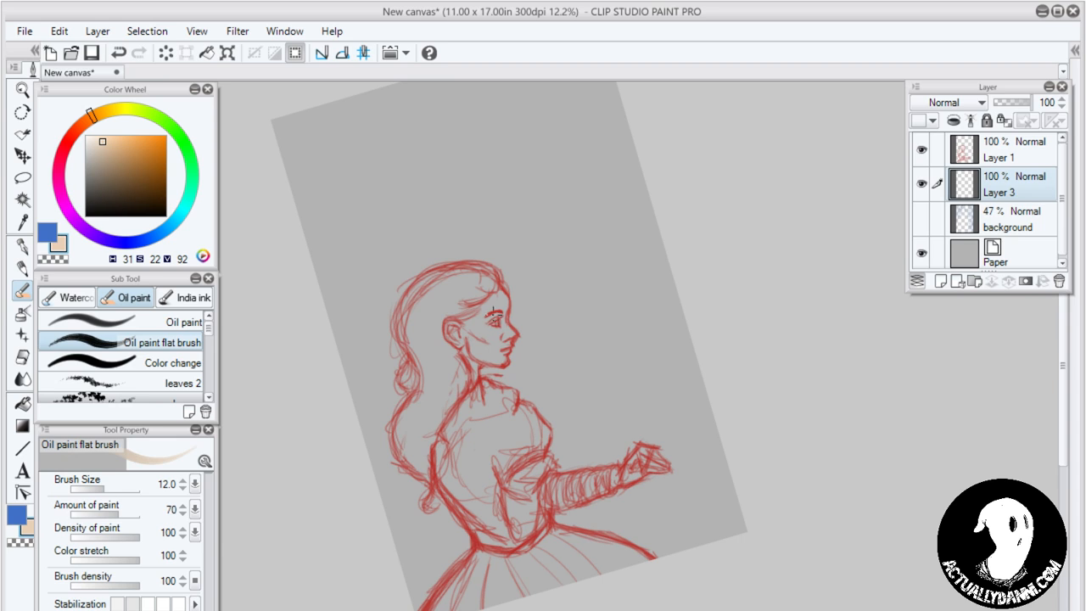
{"action": "key", "text": "]"}
{"action": "key", "text": "]"}
{"action": "key", "text": "]"}
{"action": "key", "text": "]"}
{"action": "key", "text": "]"}
{"action": "mouse_move", "coordinate": [493, 326]}
{"action": "left_mouse_down"}
{"action": "mouse_move", "coordinate": [492, 356]}
{"action": "mouse_move", "coordinate": [507, 332]}
{"action": "left_mouse_up"}
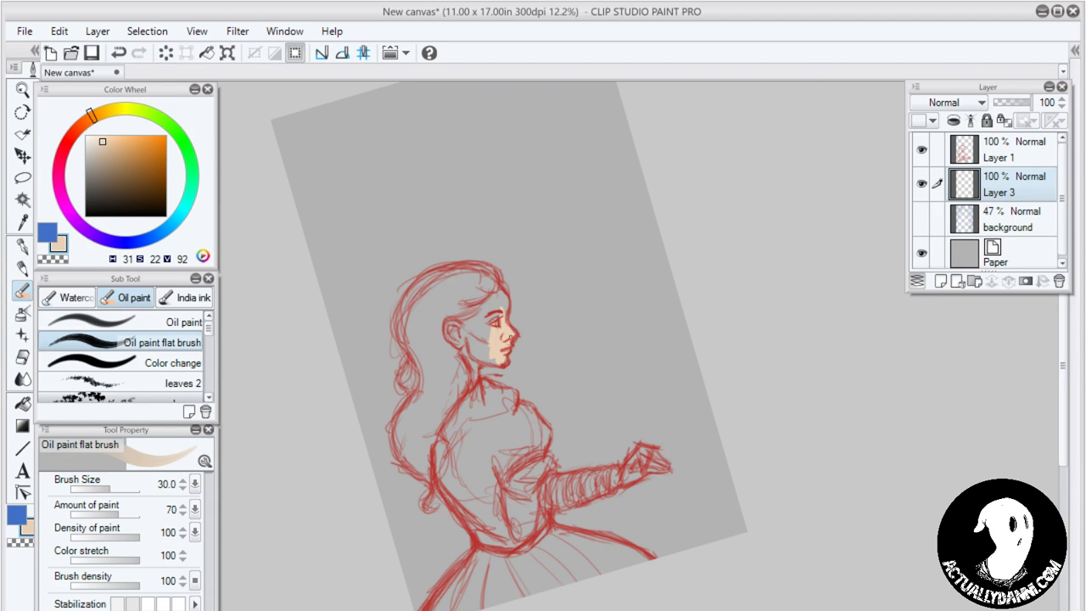
{"action": "left_click_drag", "start_coordinate": [505, 314], "coordinate": [499, 288]}
{"action": "mouse_move", "coordinate": [493, 355]}
{"action": "left_mouse_down"}
{"action": "mouse_move", "coordinate": [474, 360]}
{"action": "mouse_move", "coordinate": [475, 377]}
{"action": "mouse_move", "coordinate": [492, 325]}
{"action": "left_mouse_up"}
{"action": "mouse_move", "coordinate": [472, 365]}
{"action": "left_mouse_down"}
{"action": "mouse_move", "coordinate": [468, 319]}
{"action": "mouse_move", "coordinate": [459, 341]}
{"action": "mouse_move", "coordinate": [446, 339]}
{"action": "mouse_move", "coordinate": [498, 291]}
{"action": "mouse_move", "coordinate": [475, 326]}
{"action": "mouse_move", "coordinate": [477, 354]}
{"action": "mouse_move", "coordinate": [488, 355]}
{"action": "mouse_move", "coordinate": [490, 334]}
{"action": "left_mouse_up"}
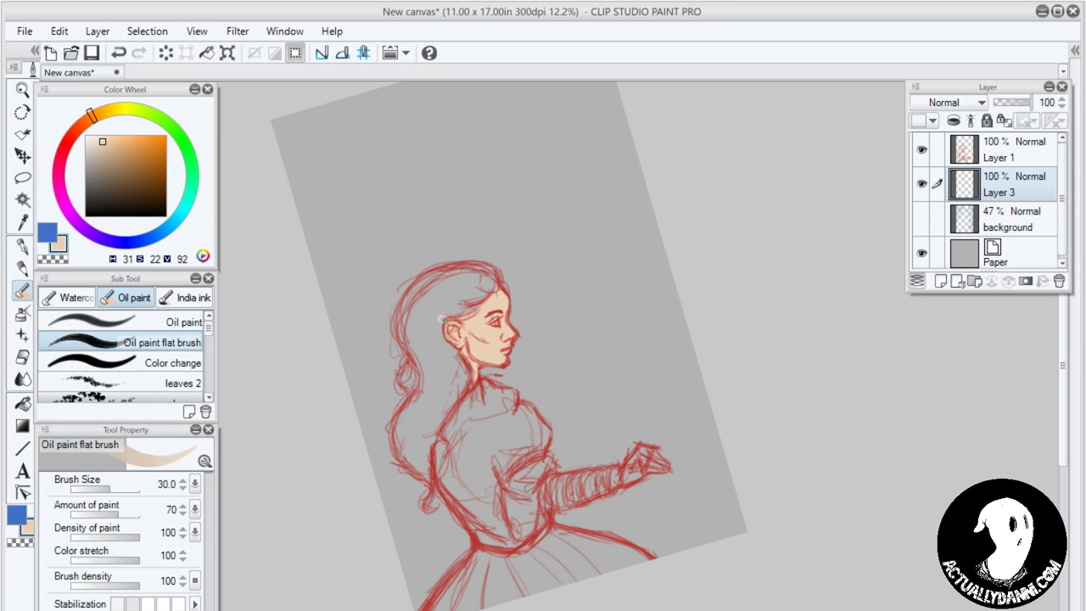
Paint the hand and the hairline above the ear in the same skin tone
{"action": "mouse_move", "coordinate": [635, 467]}
{"action": "left_mouse_down"}
{"action": "mouse_move", "coordinate": [638, 478]}
{"action": "mouse_move", "coordinate": [630, 468]}
{"action": "left_mouse_up"}
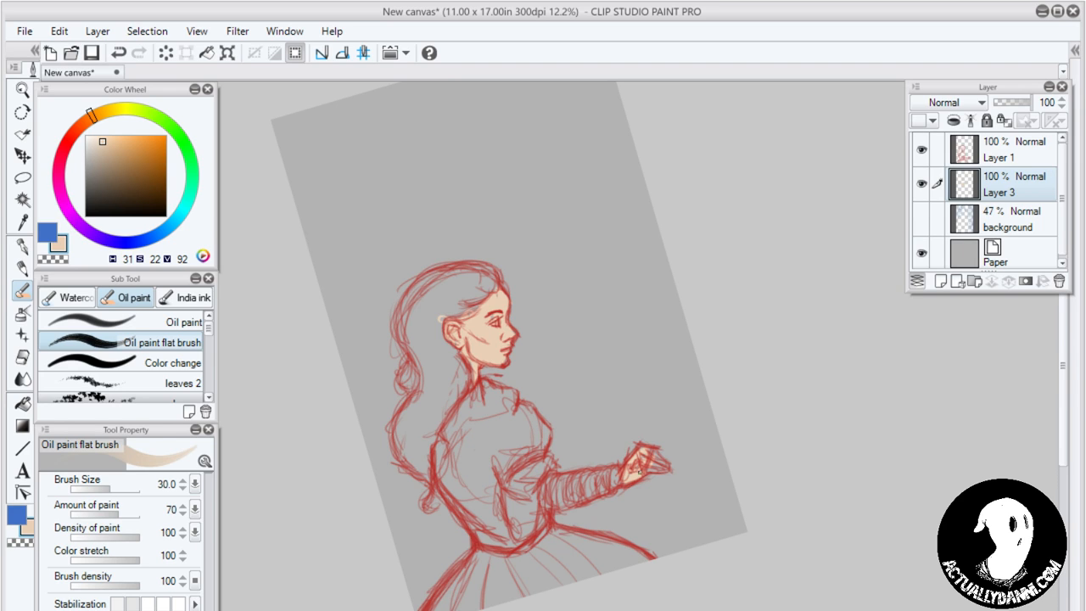
{"action": "left_click_drag", "start_coordinate": [650, 470], "coordinate": [655, 457]}
{"action": "mouse_move", "coordinate": [461, 316]}
{"action": "left_mouse_down"}
{"action": "mouse_move", "coordinate": [478, 289]}
{"action": "mouse_move", "coordinate": [480, 303]}
{"action": "left_mouse_up"}
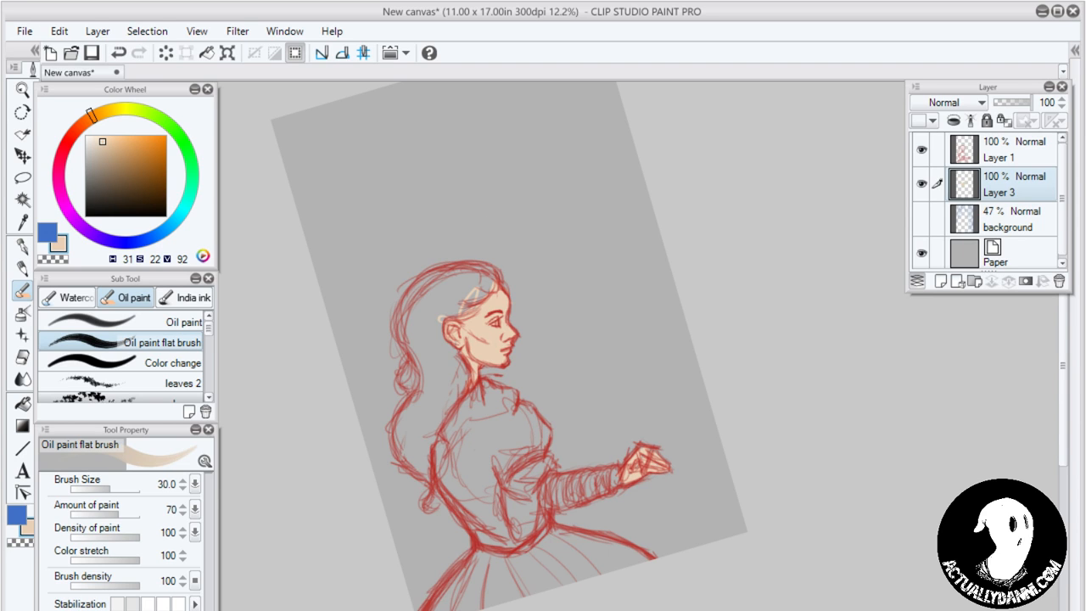
Choose a pale yellow-beige (H 43, S 24, V 88) and paint the back of the bodice from collar to waist
{"action": "left_click", "coordinate": [65, 135]}
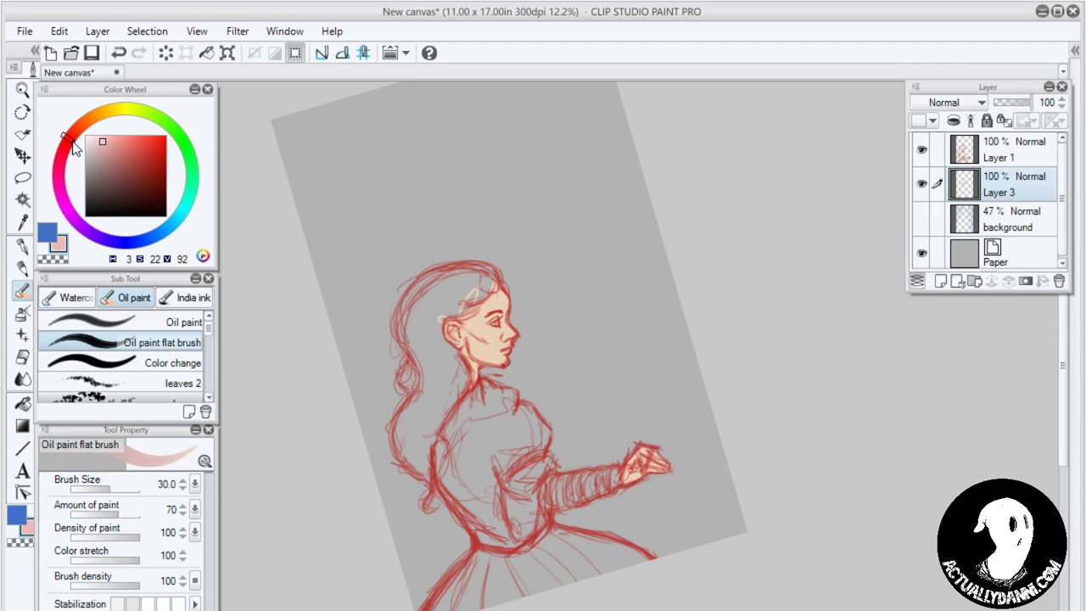
{"action": "left_click_drag", "start_coordinate": [103, 140], "coordinate": [101, 140]}
{"action": "left_click", "coordinate": [108, 109]}
{"action": "left_click_drag", "start_coordinate": [109, 110], "coordinate": [104, 145]}
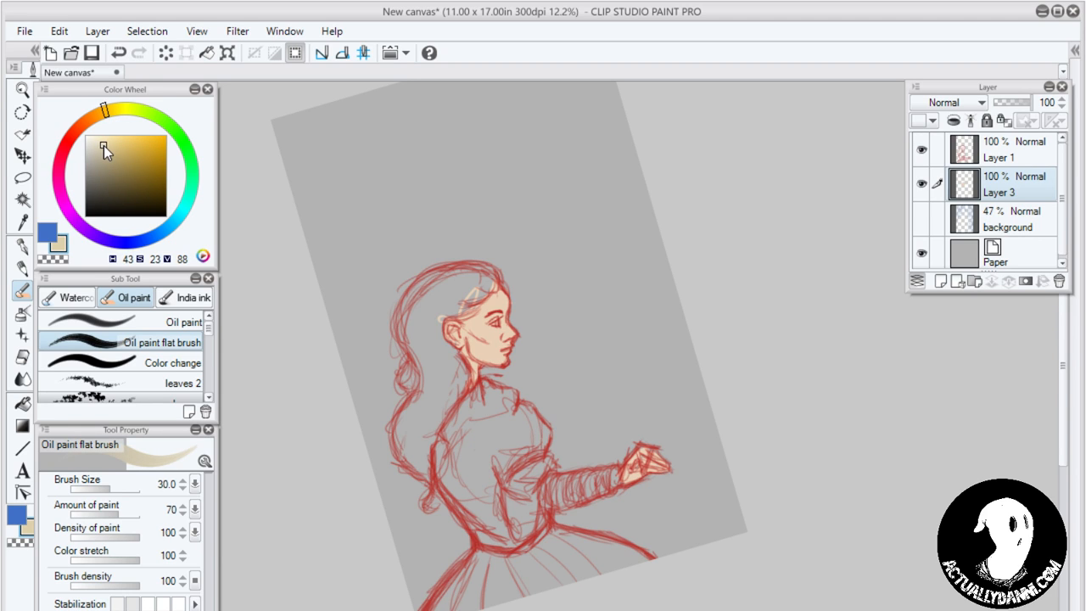
{"action": "mouse_move", "coordinate": [475, 419]}
{"action": "left_mouse_down"}
{"action": "mouse_move", "coordinate": [461, 502]}
{"action": "mouse_move", "coordinate": [438, 468]}
{"action": "mouse_move", "coordinate": [448, 497]}
{"action": "left_mouse_up"}
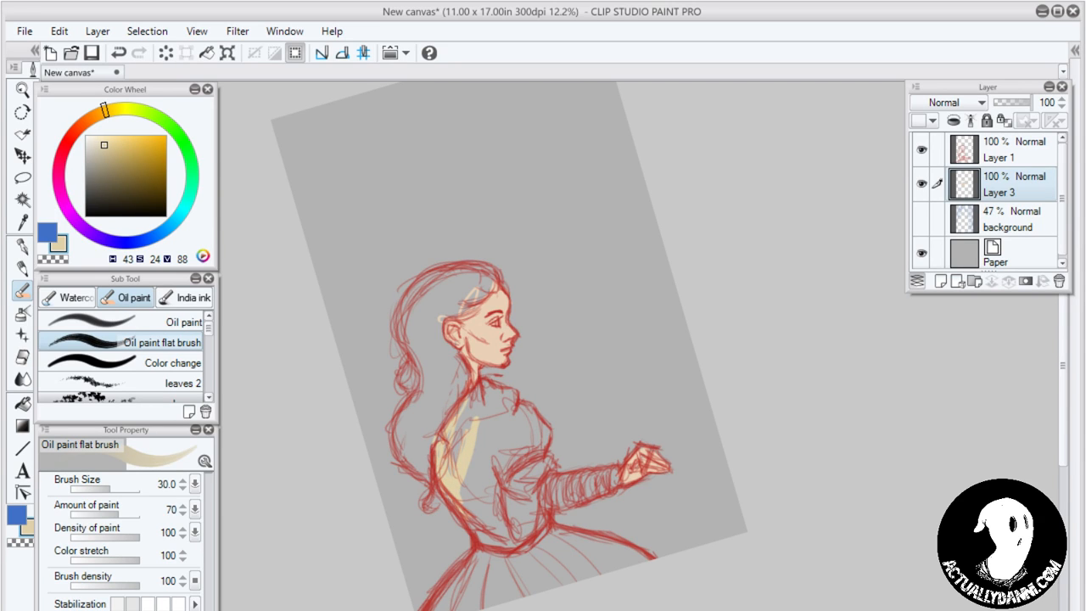
{"action": "mouse_move", "coordinate": [469, 397]}
{"action": "left_mouse_down"}
{"action": "mouse_move", "coordinate": [458, 448]}
{"action": "mouse_move", "coordinate": [486, 382]}
{"action": "left_mouse_up"}
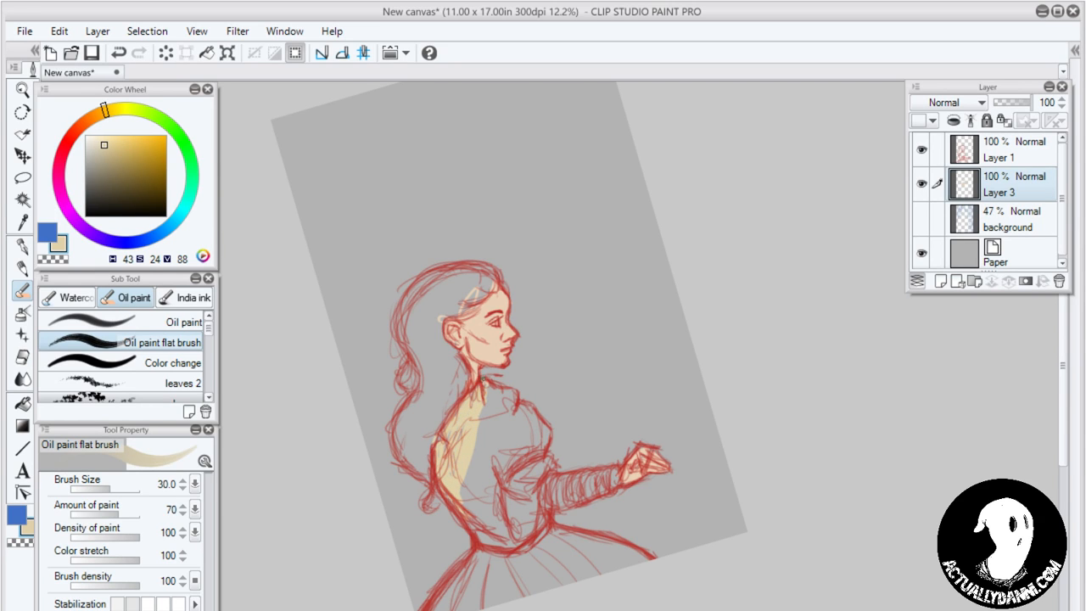
{"action": "mouse_move", "coordinate": [465, 489]}
{"action": "left_mouse_down"}
{"action": "mouse_move", "coordinate": [492, 553]}
{"action": "mouse_move", "coordinate": [476, 526]}
{"action": "mouse_move", "coordinate": [487, 541]}
{"action": "left_mouse_up"}
{"action": "left_click_drag", "start_coordinate": [481, 457], "coordinate": [494, 545]}
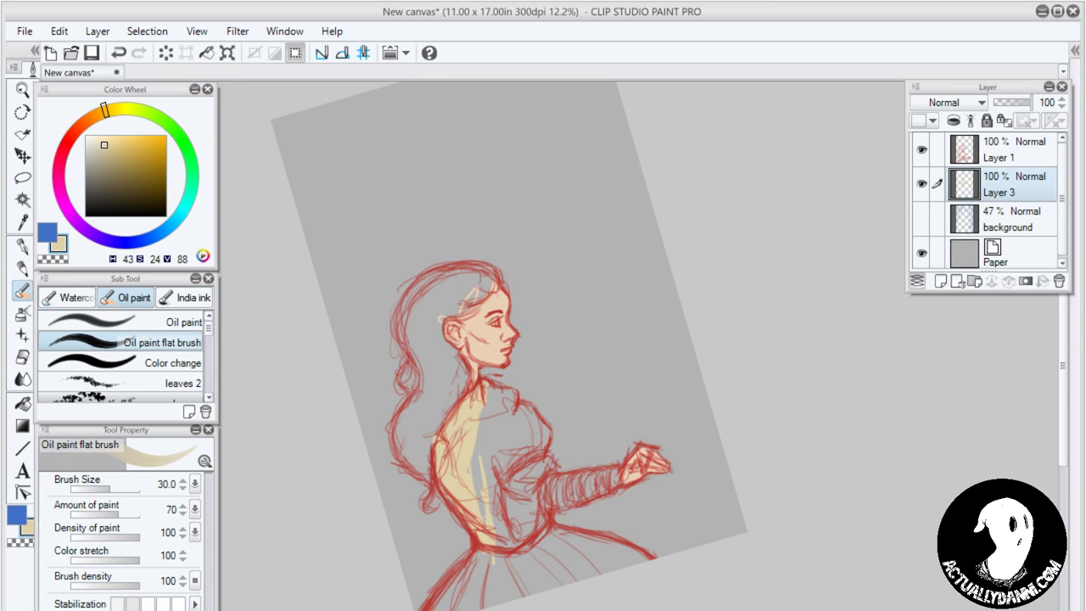
{"action": "left_click_drag", "start_coordinate": [474, 481], "coordinate": [486, 521]}
Enlarge the brush to 150 and fill the rest of the bodice, the sleeve and the skirt with the dress colour
{"action": "key", "text": "]"}
{"action": "key", "text": "]"}
{"action": "key", "text": "]"}
{"action": "key", "text": "]"}
{"action": "key", "text": "]"}
{"action": "key", "text": "]"}
{"action": "key", "text": "]"}
{"action": "key", "text": "]"}
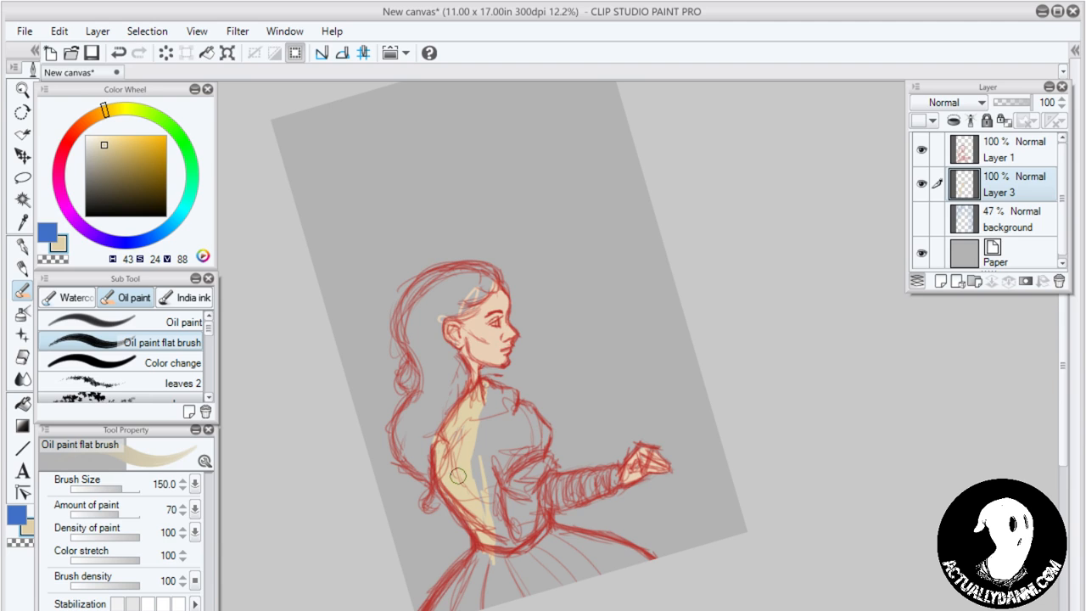
{"action": "left_click_drag", "start_coordinate": [478, 462], "coordinate": [501, 548]}
{"action": "left_click_drag", "start_coordinate": [497, 458], "coordinate": [504, 554]}
{"action": "mouse_move", "coordinate": [500, 431]}
{"action": "left_mouse_down"}
{"action": "mouse_move", "coordinate": [511, 543]}
{"action": "mouse_move", "coordinate": [488, 468]}
{"action": "left_mouse_up"}
{"action": "mouse_move", "coordinate": [470, 408]}
{"action": "left_mouse_down"}
{"action": "mouse_move", "coordinate": [471, 477]}
{"action": "mouse_move", "coordinate": [498, 394]}
{"action": "mouse_move", "coordinate": [490, 387]}
{"action": "mouse_move", "coordinate": [510, 412]}
{"action": "mouse_move", "coordinate": [514, 395]}
{"action": "mouse_move", "coordinate": [540, 432]}
{"action": "mouse_move", "coordinate": [521, 408]}
{"action": "mouse_move", "coordinate": [535, 423]}
{"action": "mouse_move", "coordinate": [519, 471]}
{"action": "mouse_move", "coordinate": [536, 486]}
{"action": "mouse_move", "coordinate": [525, 485]}
{"action": "mouse_move", "coordinate": [547, 466]}
{"action": "mouse_move", "coordinate": [533, 470]}
{"action": "mouse_move", "coordinate": [540, 427]}
{"action": "mouse_move", "coordinate": [502, 405]}
{"action": "mouse_move", "coordinate": [514, 469]}
{"action": "mouse_move", "coordinate": [502, 422]}
{"action": "mouse_move", "coordinate": [490, 420]}
{"action": "mouse_move", "coordinate": [514, 493]}
{"action": "mouse_move", "coordinate": [518, 480]}
{"action": "mouse_move", "coordinate": [517, 508]}
{"action": "mouse_move", "coordinate": [533, 480]}
{"action": "mouse_move", "coordinate": [545, 541]}
{"action": "mouse_move", "coordinate": [566, 491]}
{"action": "mouse_move", "coordinate": [613, 474]}
{"action": "mouse_move", "coordinate": [537, 489]}
{"action": "mouse_move", "coordinate": [562, 456]}
{"action": "left_mouse_up"}
{"action": "mouse_move", "coordinate": [465, 575]}
{"action": "left_mouse_down"}
{"action": "mouse_move", "coordinate": [450, 594]}
{"action": "mouse_move", "coordinate": [468, 563]}
{"action": "mouse_move", "coordinate": [473, 585]}
{"action": "mouse_move", "coordinate": [459, 598]}
{"action": "left_mouse_up"}
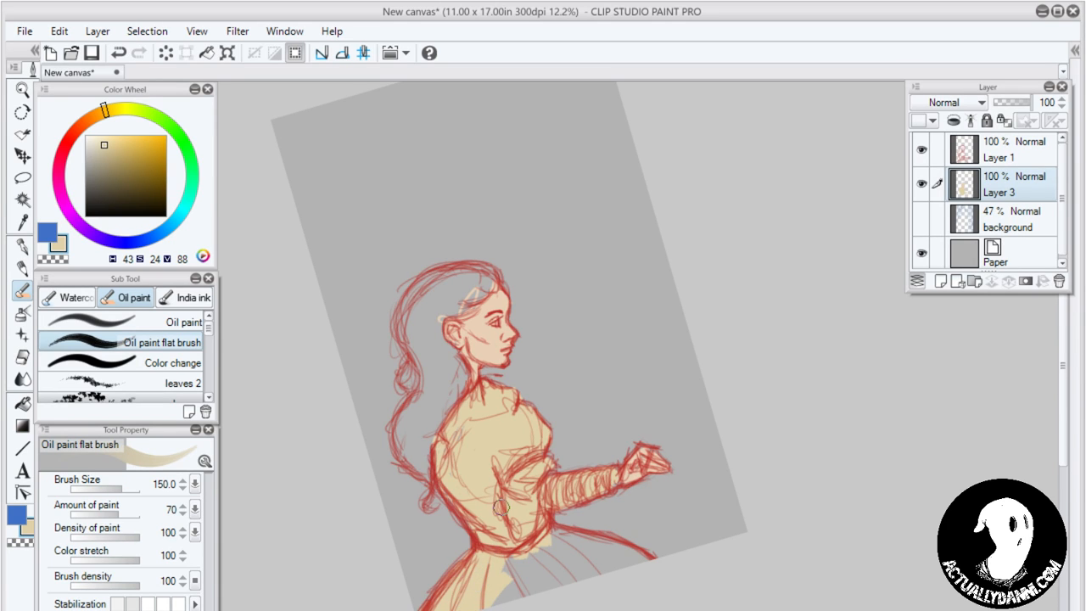
{"action": "mouse_move", "coordinate": [490, 597]}
{"action": "left_mouse_down"}
{"action": "mouse_move", "coordinate": [514, 588]}
{"action": "mouse_move", "coordinate": [511, 550]}
{"action": "mouse_move", "coordinate": [542, 607]}
{"action": "mouse_move", "coordinate": [530, 579]}
{"action": "mouse_move", "coordinate": [549, 580]}
{"action": "mouse_move", "coordinate": [522, 560]}
{"action": "mouse_move", "coordinate": [616, 587]}
{"action": "mouse_move", "coordinate": [611, 552]}
{"action": "mouse_move", "coordinate": [634, 557]}
{"action": "mouse_move", "coordinate": [555, 533]}
{"action": "left_mouse_up"}
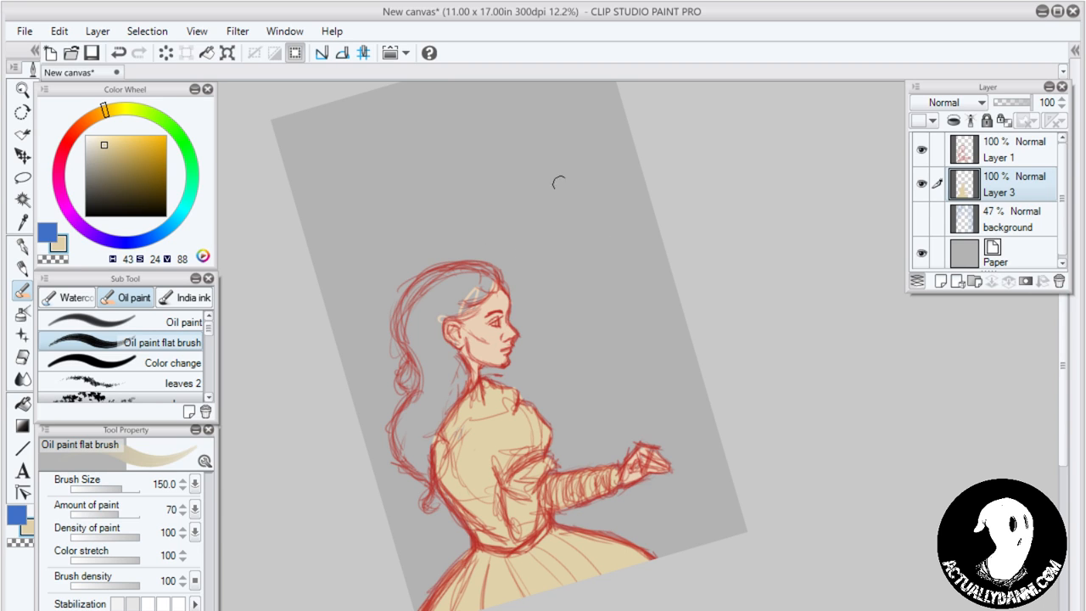
Dab one swatch of the dress colour and one of the sampled skin tone on the empty canvas above the hand
{"action": "left_click", "coordinate": [583, 207]}
{"action": "key", "text": "x"}
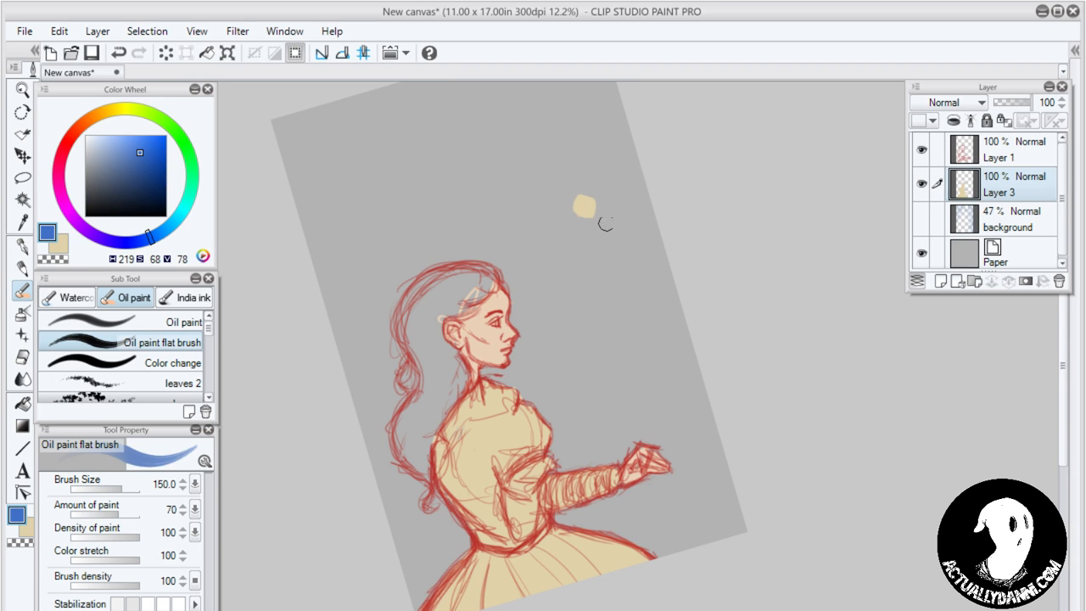
{"action": "key", "text": "i"}
{"action": "left_click", "coordinate": [588, 201]}
{"action": "left_click", "coordinate": [493, 341]}
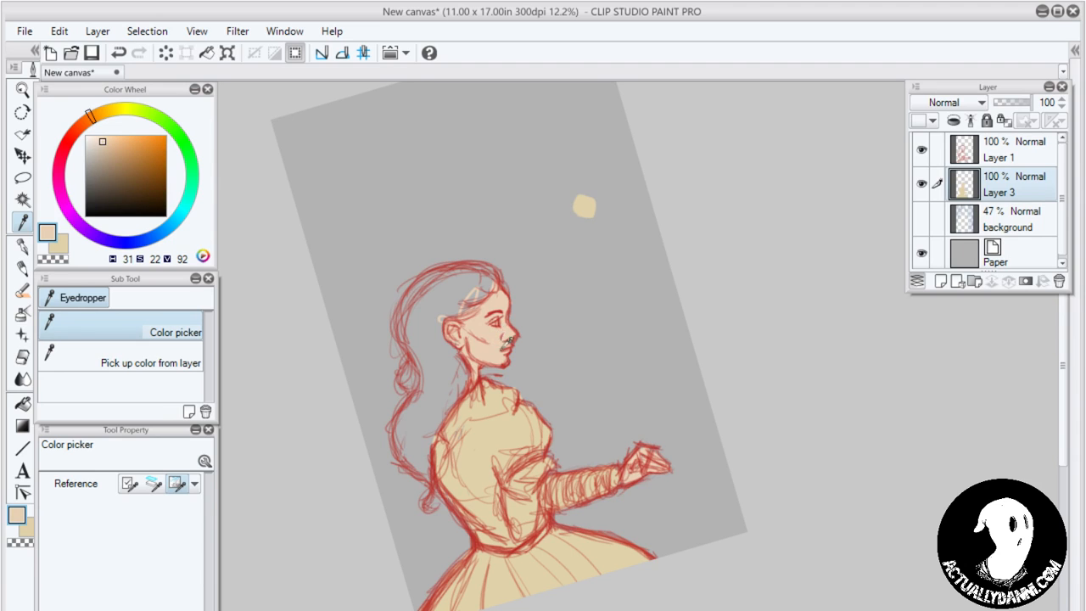
{"action": "key", "text": "b"}
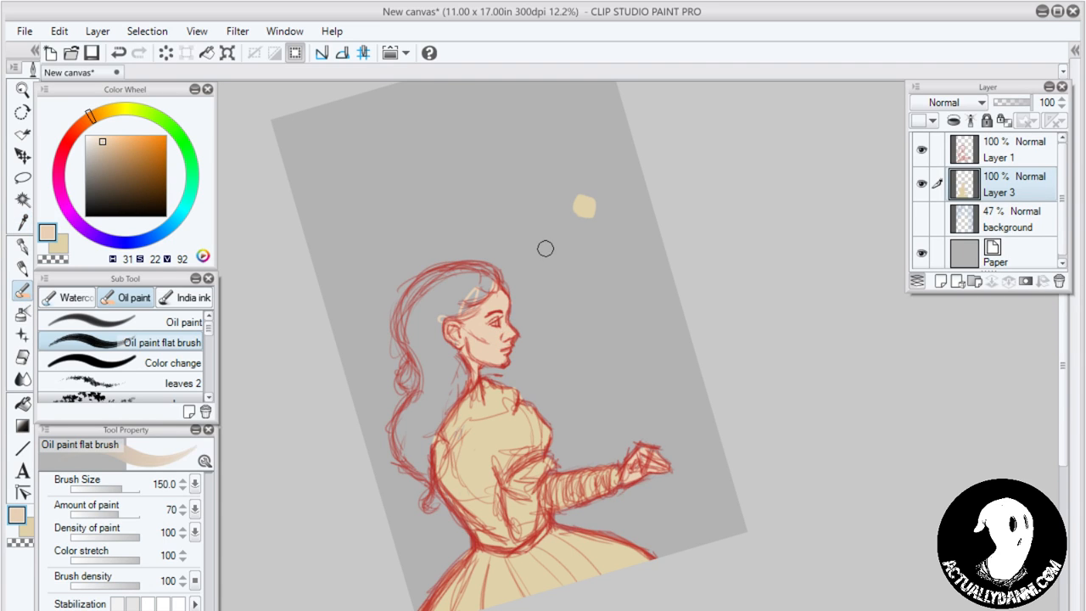
{"action": "left_click", "coordinate": [584, 237]}
Choose a dark reddish brown (H 14, S 29, V 26) and fill the hair from the crown down to the lower curls
{"action": "mouse_move", "coordinate": [101, 146]}
{"action": "left_mouse_down"}
{"action": "mouse_move", "coordinate": [115, 157]}
{"action": "mouse_move", "coordinate": [106, 187]}
{"action": "left_mouse_up"}
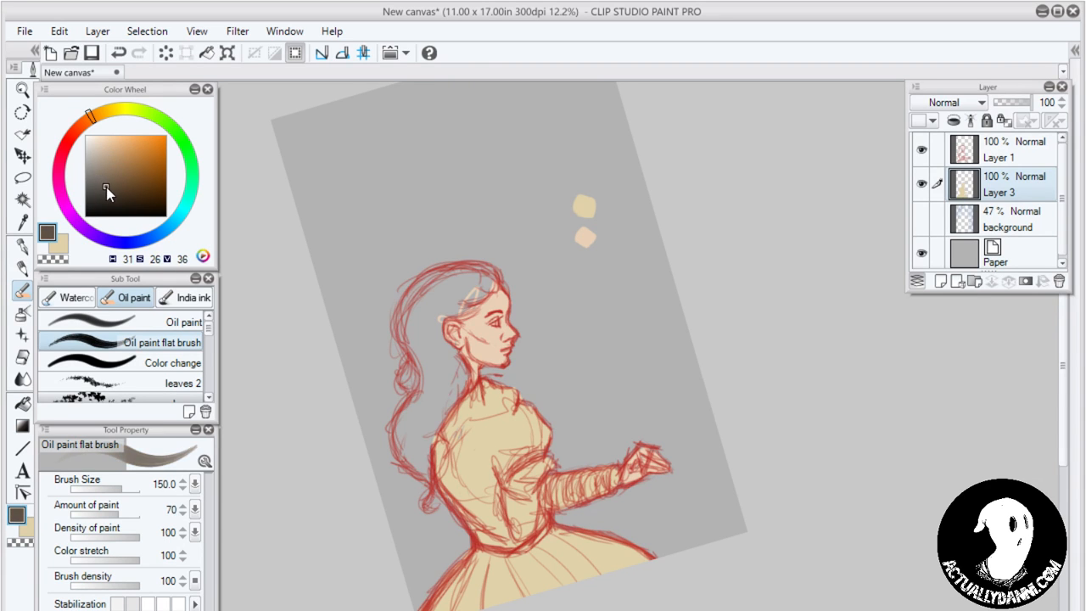
{"action": "left_click_drag", "start_coordinate": [91, 116], "coordinate": [75, 127]}
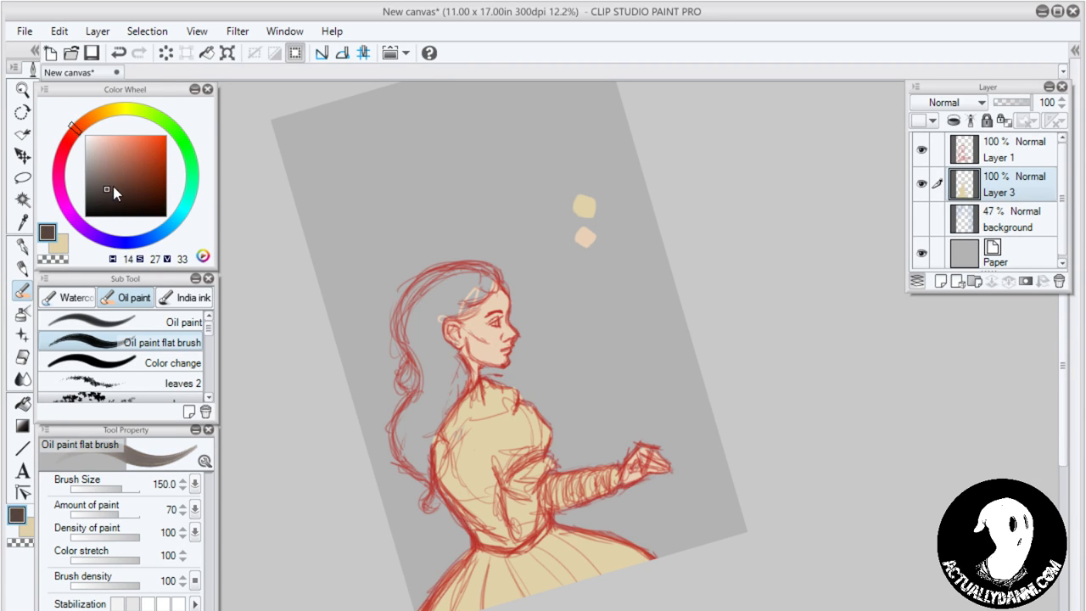
{"action": "left_click_drag", "start_coordinate": [111, 192], "coordinate": [109, 196]}
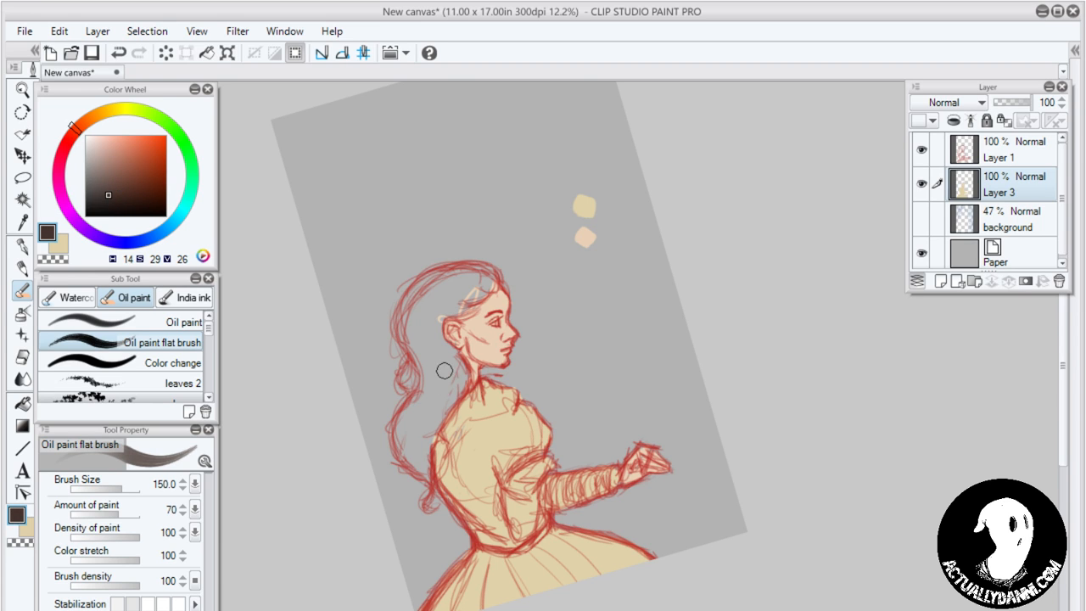
{"action": "mouse_move", "coordinate": [444, 370]}
{"action": "left_mouse_down"}
{"action": "mouse_move", "coordinate": [417, 449]}
{"action": "mouse_move", "coordinate": [425, 488]}
{"action": "left_mouse_up"}
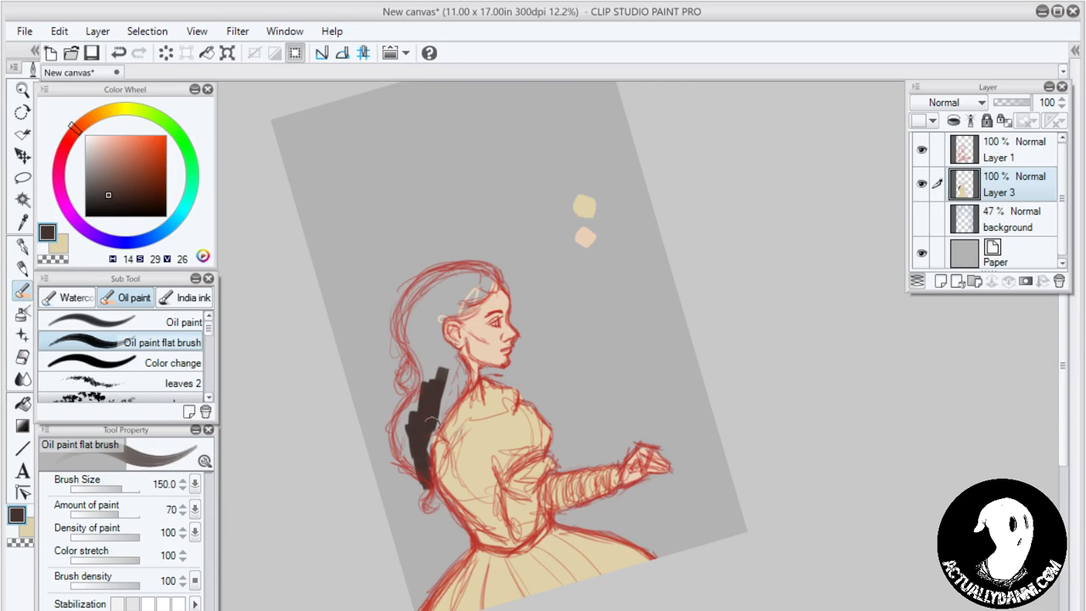
{"action": "mouse_move", "coordinate": [431, 421]}
{"action": "left_mouse_down"}
{"action": "mouse_move", "coordinate": [456, 382]}
{"action": "mouse_move", "coordinate": [450, 357]}
{"action": "mouse_move", "coordinate": [459, 386]}
{"action": "mouse_move", "coordinate": [435, 318]}
{"action": "mouse_move", "coordinate": [433, 344]}
{"action": "left_mouse_up"}
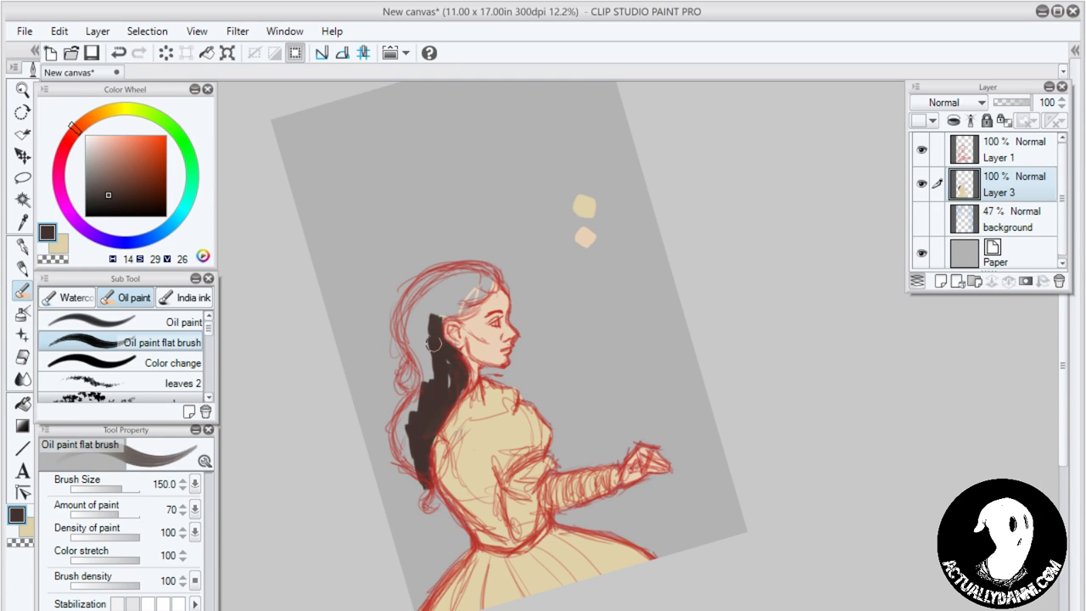
{"action": "mouse_move", "coordinate": [418, 455]}
{"action": "left_mouse_down"}
{"action": "mouse_move", "coordinate": [406, 412]}
{"action": "mouse_move", "coordinate": [411, 462]}
{"action": "mouse_move", "coordinate": [408, 406]}
{"action": "mouse_move", "coordinate": [421, 393]}
{"action": "mouse_move", "coordinate": [407, 449]}
{"action": "mouse_move", "coordinate": [429, 513]}
{"action": "mouse_move", "coordinate": [412, 368]}
{"action": "mouse_move", "coordinate": [404, 385]}
{"action": "mouse_move", "coordinate": [414, 350]}
{"action": "mouse_move", "coordinate": [420, 387]}
{"action": "mouse_move", "coordinate": [427, 381]}
{"action": "mouse_move", "coordinate": [422, 334]}
{"action": "mouse_move", "coordinate": [428, 359]}
{"action": "mouse_move", "coordinate": [398, 319]}
{"action": "mouse_move", "coordinate": [416, 286]}
{"action": "mouse_move", "coordinate": [439, 277]}
{"action": "mouse_move", "coordinate": [444, 301]}
{"action": "mouse_move", "coordinate": [466, 294]}
{"action": "mouse_move", "coordinate": [464, 306]}
{"action": "mouse_move", "coordinate": [477, 292]}
{"action": "mouse_move", "coordinate": [454, 311]}
{"action": "mouse_move", "coordinate": [475, 295]}
{"action": "mouse_move", "coordinate": [471, 307]}
{"action": "mouse_move", "coordinate": [448, 314]}
{"action": "mouse_move", "coordinate": [492, 286]}
{"action": "mouse_move", "coordinate": [480, 268]}
{"action": "mouse_move", "coordinate": [492, 268]}
{"action": "mouse_move", "coordinate": [423, 303]}
{"action": "mouse_move", "coordinate": [458, 275]}
{"action": "mouse_move", "coordinate": [429, 284]}
{"action": "mouse_move", "coordinate": [466, 269]}
{"action": "mouse_move", "coordinate": [437, 273]}
{"action": "mouse_move", "coordinate": [494, 274]}
{"action": "mouse_move", "coordinate": [448, 274]}
{"action": "mouse_move", "coordinate": [485, 271]}
{"action": "mouse_move", "coordinate": [426, 313]}
{"action": "mouse_move", "coordinate": [491, 268]}
{"action": "left_mouse_up"}
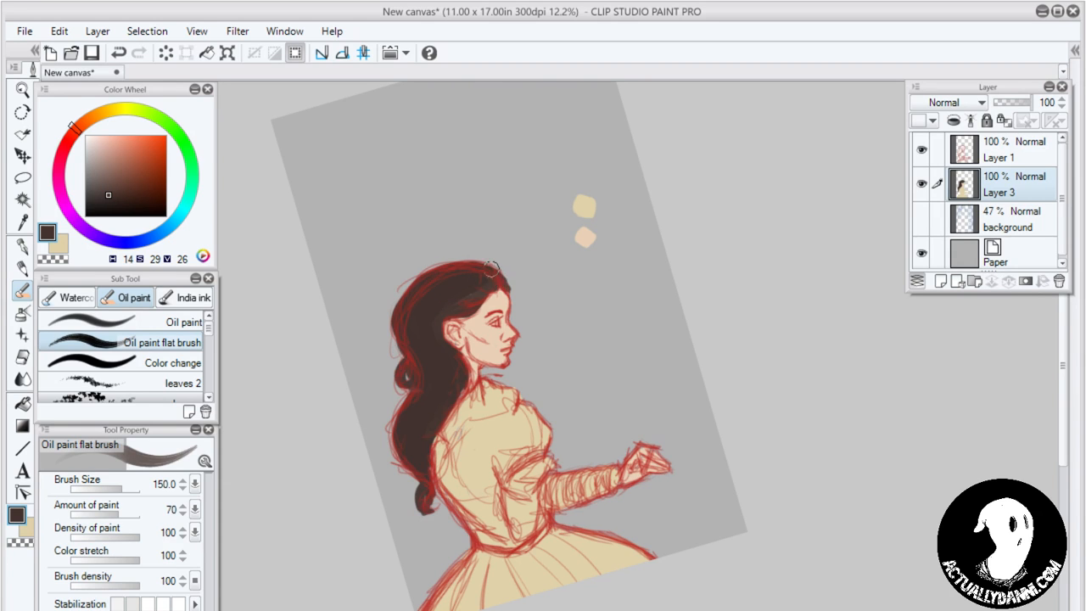
Extend the hair's outer edge, refine the curls and hairline with the brush at 100, and dab a hair-colour swatch below the skin swatch
{"action": "mouse_move", "coordinate": [414, 289]}
{"action": "left_mouse_down"}
{"action": "mouse_move", "coordinate": [403, 344]}
{"action": "mouse_move", "coordinate": [414, 356]}
{"action": "mouse_move", "coordinate": [392, 323]}
{"action": "mouse_move", "coordinate": [418, 294]}
{"action": "mouse_move", "coordinate": [404, 296]}
{"action": "mouse_move", "coordinate": [422, 280]}
{"action": "mouse_move", "coordinate": [393, 312]}
{"action": "mouse_move", "coordinate": [450, 267]}
{"action": "mouse_move", "coordinate": [436, 274]}
{"action": "mouse_move", "coordinate": [462, 264]}
{"action": "mouse_move", "coordinate": [487, 273]}
{"action": "mouse_move", "coordinate": [448, 261]}
{"action": "mouse_move", "coordinate": [403, 286]}
{"action": "left_mouse_up"}
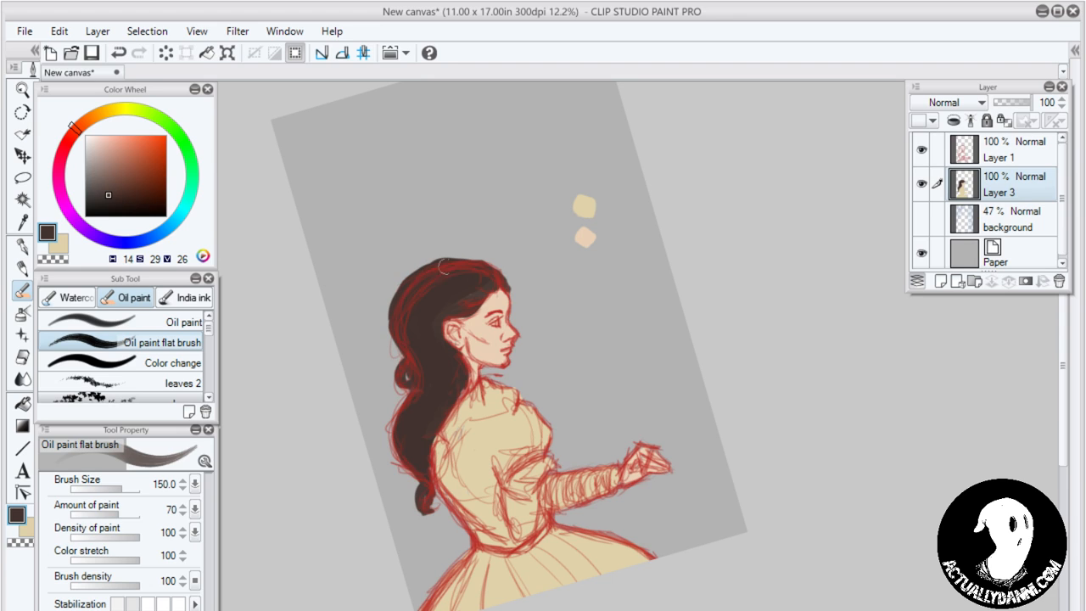
{"action": "key", "text": "bracketleft"}
{"action": "mouse_move", "coordinate": [414, 386]}
{"action": "left_mouse_down"}
{"action": "mouse_move", "coordinate": [398, 421]}
{"action": "mouse_move", "coordinate": [403, 396]}
{"action": "mouse_move", "coordinate": [402, 461]}
{"action": "left_mouse_up"}
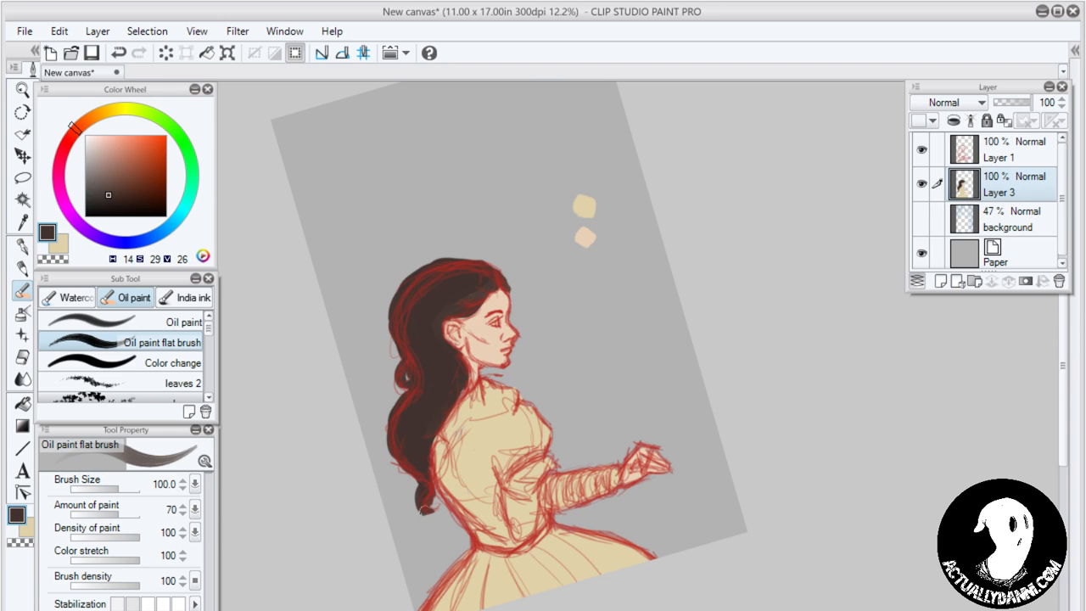
{"action": "mouse_move", "coordinate": [424, 510]}
{"action": "left_mouse_down"}
{"action": "mouse_move", "coordinate": [435, 501]}
{"action": "mouse_move", "coordinate": [393, 444]}
{"action": "left_mouse_up"}
{"action": "left_click_drag", "start_coordinate": [450, 404], "coordinate": [429, 439]}
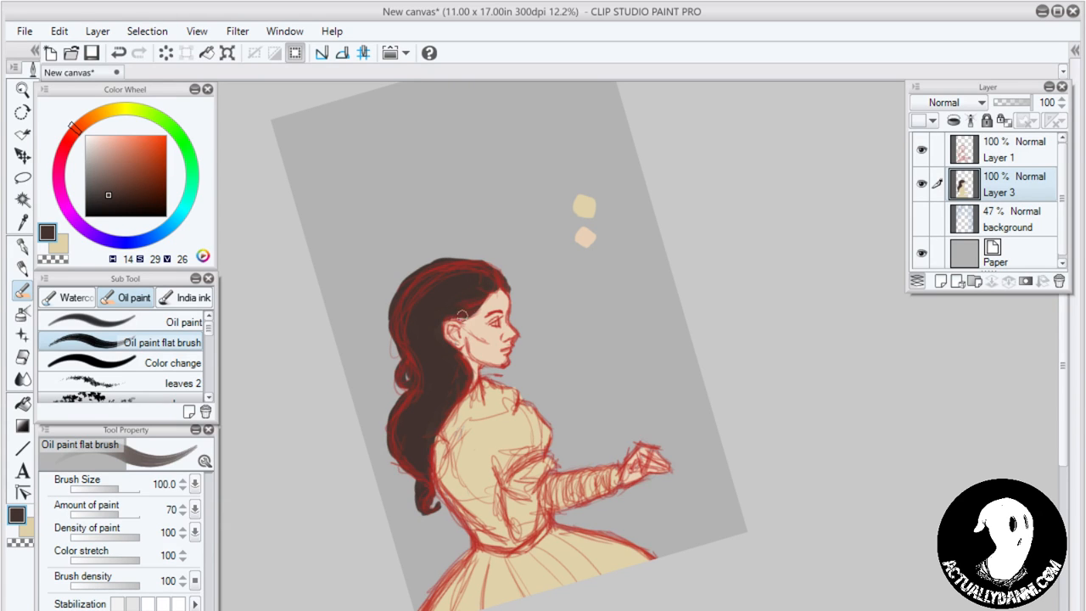
{"action": "left_click_drag", "start_coordinate": [461, 315], "coordinate": [473, 310]}
{"action": "left_click_drag", "start_coordinate": [574, 268], "coordinate": [572, 274]}
Sample the skin swatch and shift the colour to a pale lilac pink (H 299, S 16, V 86) for the oil paint brush
{"action": "key", "text": "i"}
{"action": "left_click", "coordinate": [588, 232]}
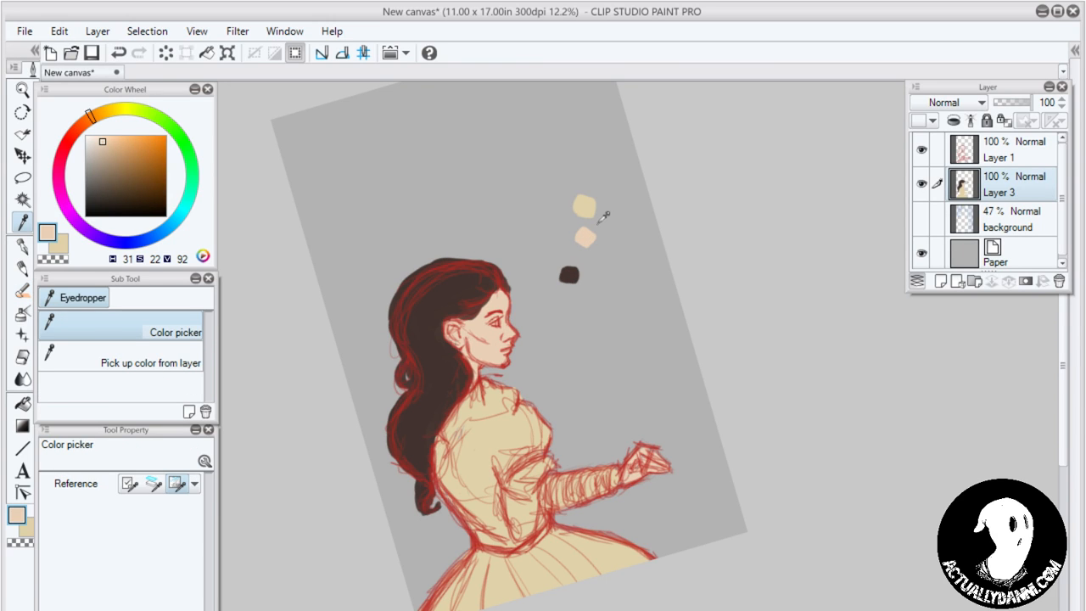
{"action": "key", "text": "b"}
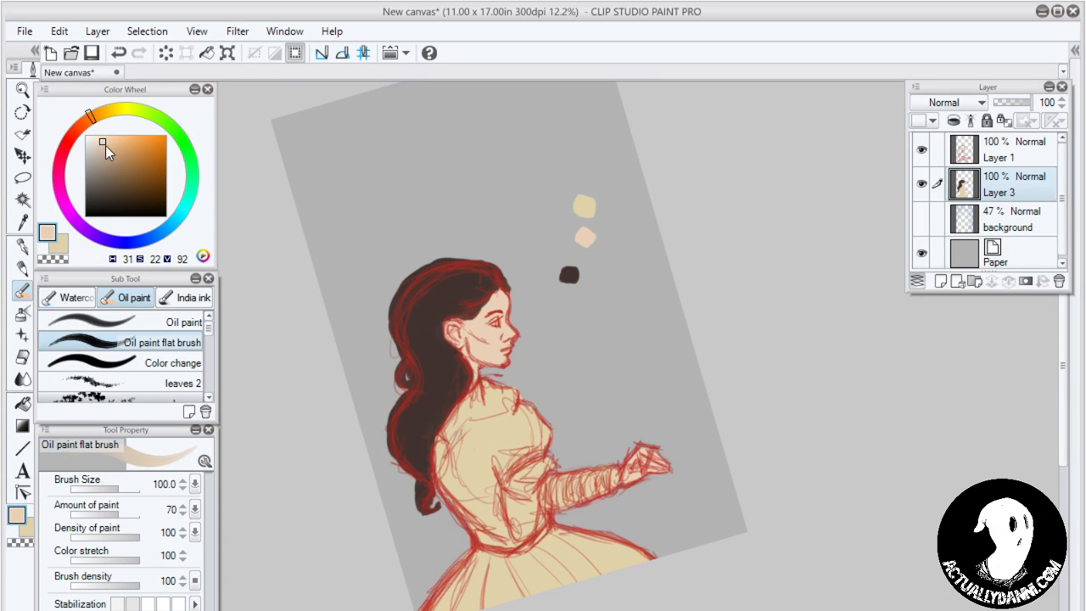
{"action": "left_click_drag", "start_coordinate": [105, 145], "coordinate": [110, 146]}
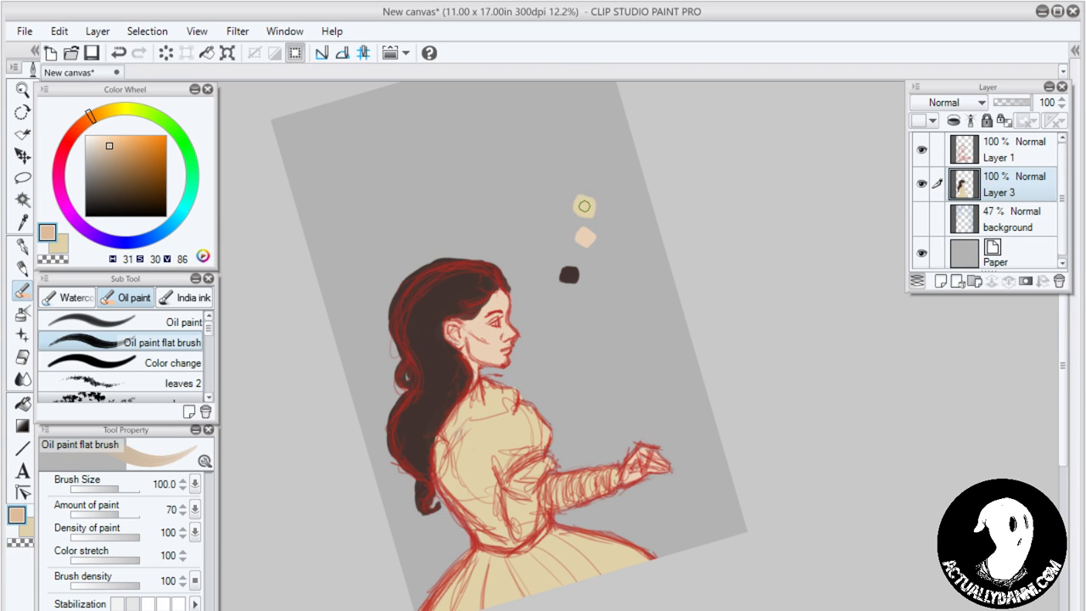
{"action": "left_click", "coordinate": [70, 214]}
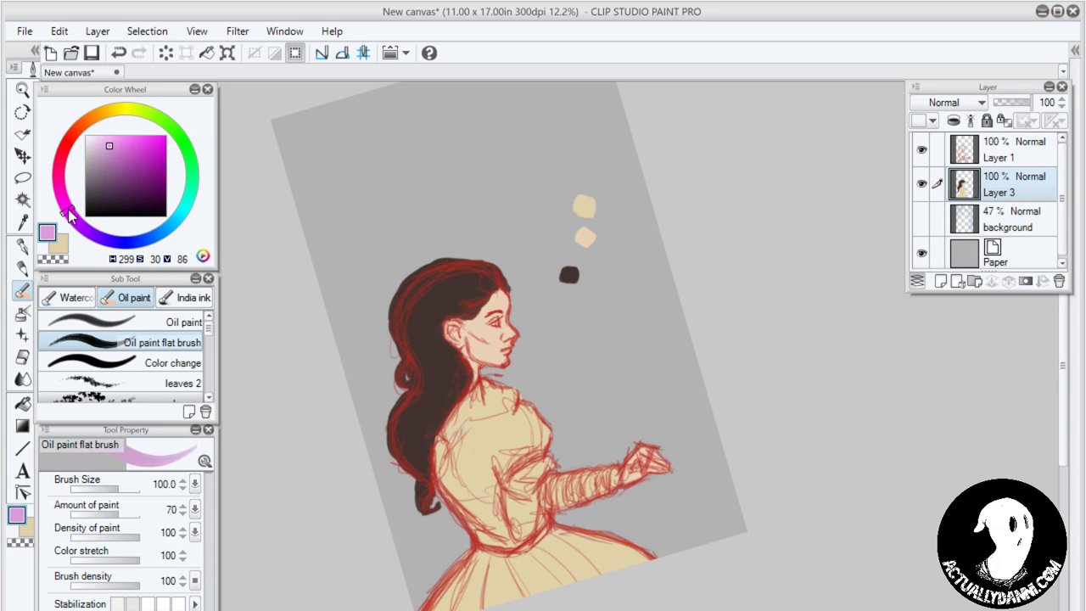
{"action": "left_click_drag", "start_coordinate": [106, 147], "coordinate": [92, 137]}
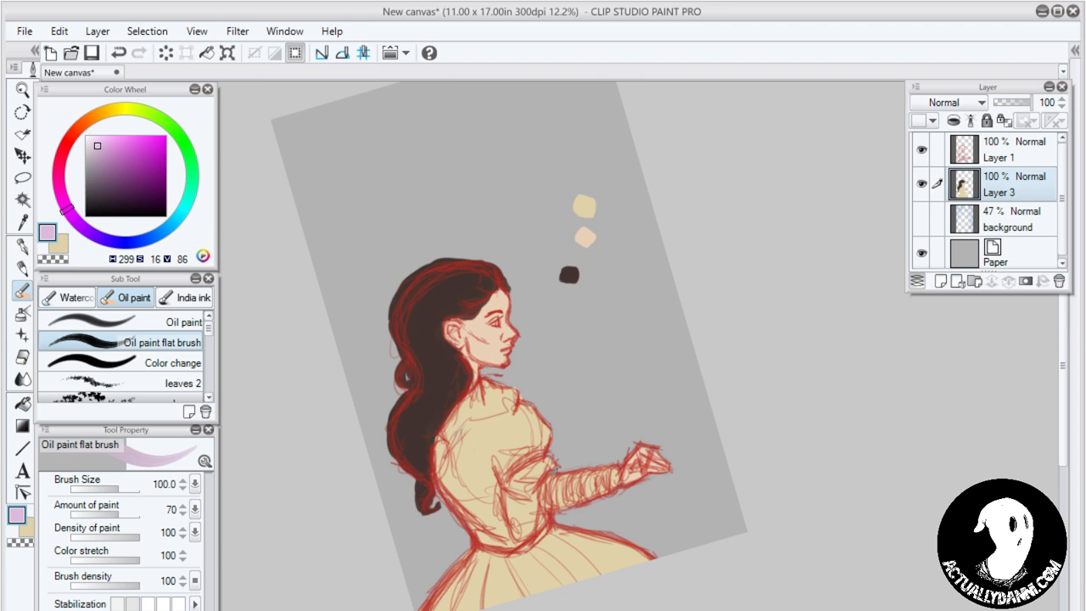
Repaint the bodice and the whole sleeve down to the wrist in the lilac pink
{"action": "mouse_move", "coordinate": [500, 470]}
{"action": "left_mouse_down"}
{"action": "mouse_move", "coordinate": [496, 547]}
{"action": "mouse_move", "coordinate": [507, 509]}
{"action": "mouse_move", "coordinate": [517, 526]}
{"action": "mouse_move", "coordinate": [532, 472]}
{"action": "left_mouse_up"}
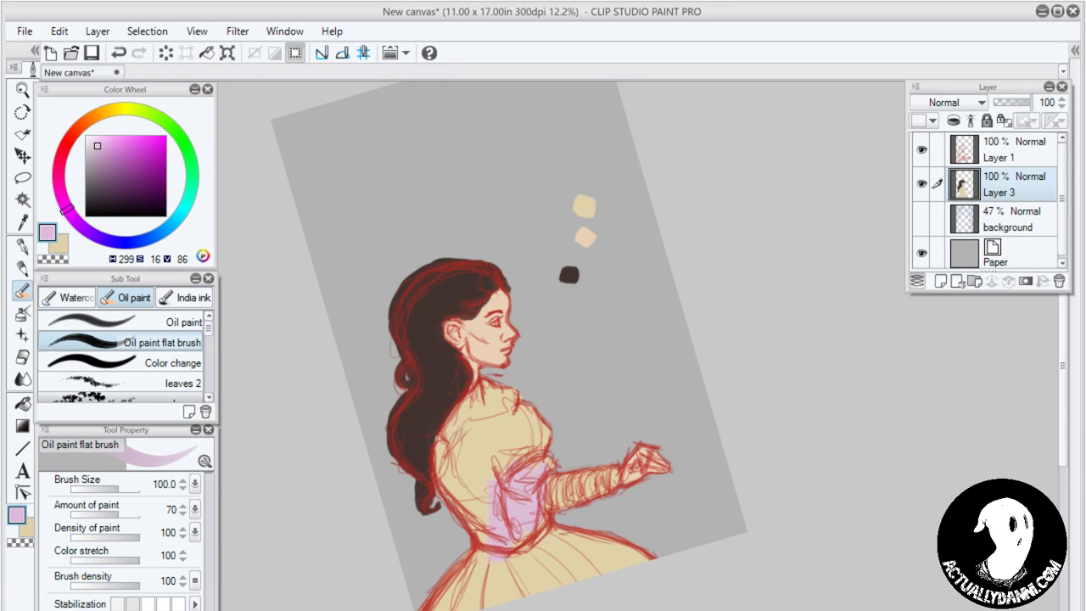
{"action": "mouse_move", "coordinate": [526, 543]}
{"action": "left_mouse_down"}
{"action": "mouse_move", "coordinate": [537, 445]}
{"action": "mouse_move", "coordinate": [528, 414]}
{"action": "mouse_move", "coordinate": [532, 427]}
{"action": "left_mouse_up"}
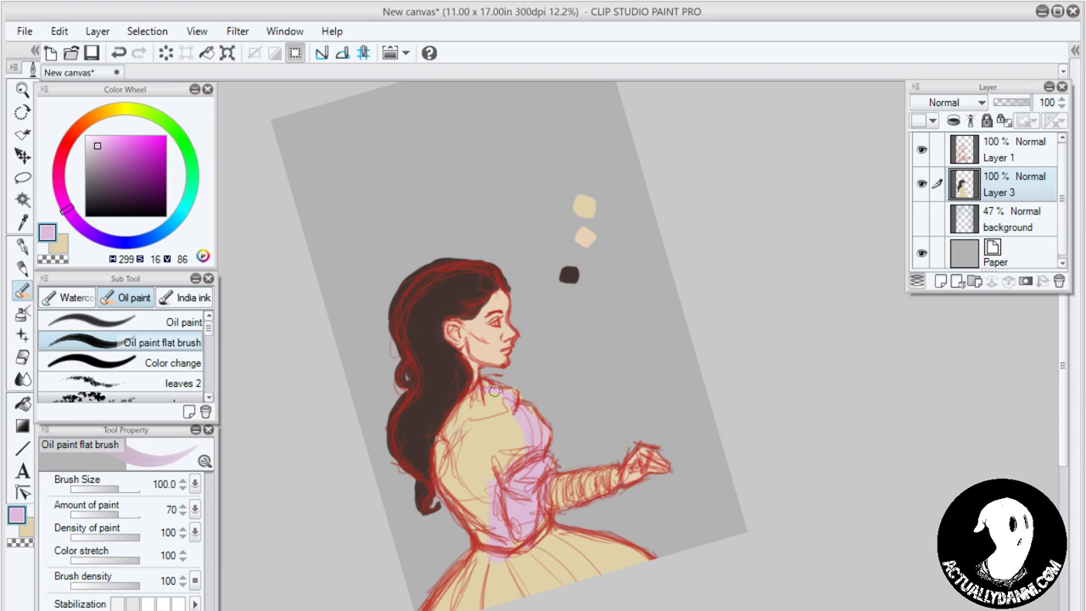
{"action": "mouse_move", "coordinate": [475, 387]}
{"action": "left_mouse_down"}
{"action": "mouse_move", "coordinate": [450, 430]}
{"action": "mouse_move", "coordinate": [463, 504]}
{"action": "left_mouse_up"}
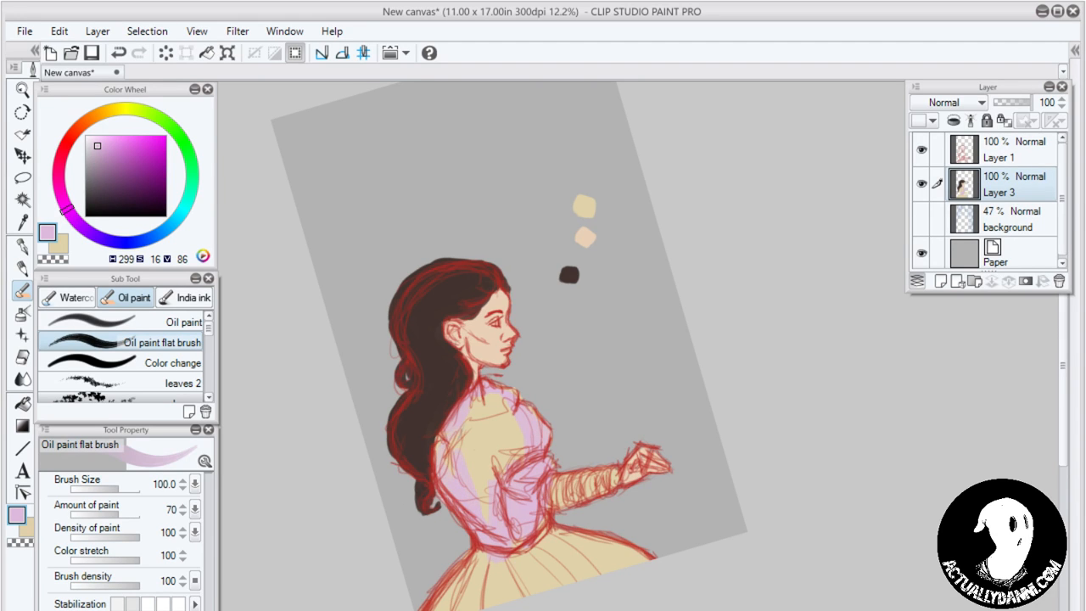
{"action": "mouse_move", "coordinate": [458, 407]}
{"action": "left_mouse_down"}
{"action": "mouse_move", "coordinate": [484, 520]}
{"action": "mouse_move", "coordinate": [482, 399]}
{"action": "mouse_move", "coordinate": [473, 428]}
{"action": "mouse_move", "coordinate": [519, 471]}
{"action": "mouse_move", "coordinate": [499, 400]}
{"action": "left_mouse_up"}
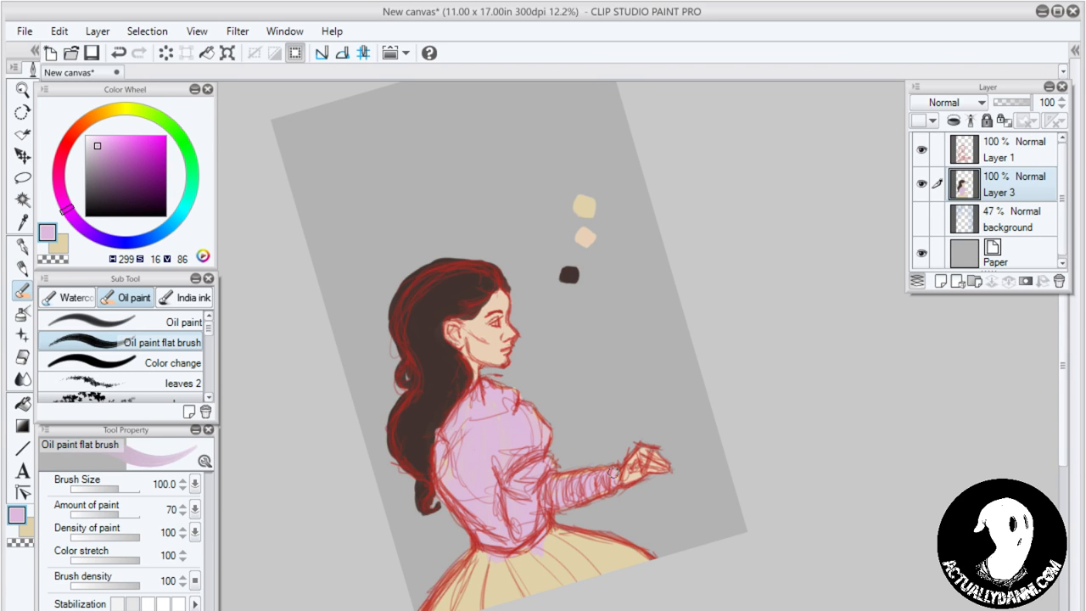
Repaint the skirt in the lilac pink and dab a swatch of it beside the yellow-beige swatch
{"action": "mouse_move", "coordinate": [491, 564]}
{"action": "left_mouse_down"}
{"action": "mouse_move", "coordinate": [501, 594]}
{"action": "mouse_move", "coordinate": [509, 577]}
{"action": "mouse_move", "coordinate": [492, 603]}
{"action": "left_mouse_up"}
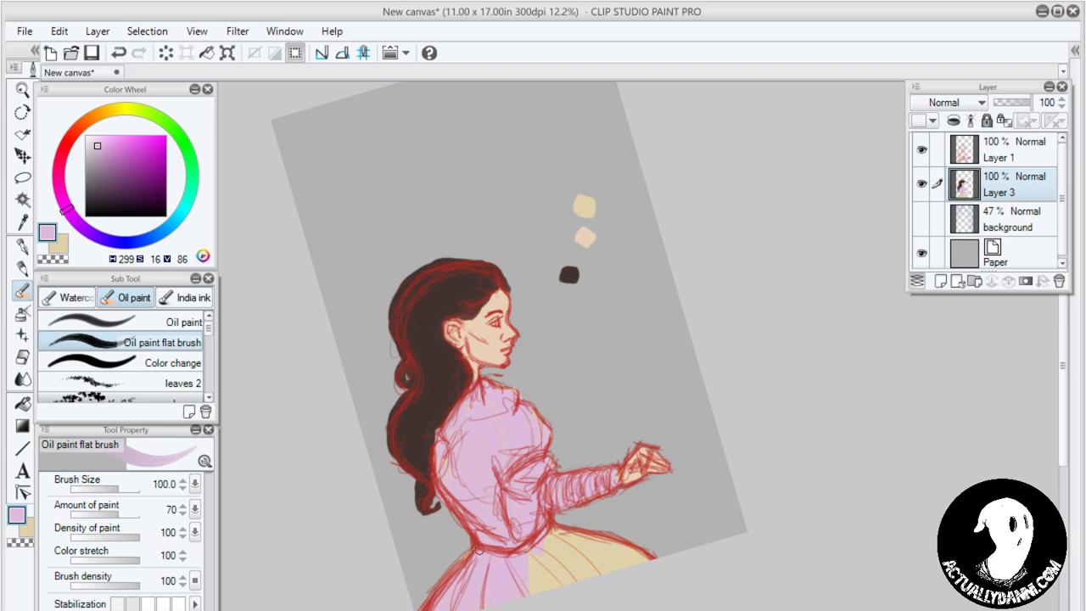
{"action": "left_click_drag", "start_coordinate": [532, 592], "coordinate": [524, 552]}
{"action": "mouse_move", "coordinate": [546, 587]}
{"action": "left_mouse_down"}
{"action": "mouse_move", "coordinate": [538, 554]}
{"action": "mouse_move", "coordinate": [554, 582]}
{"action": "mouse_move", "coordinate": [536, 585]}
{"action": "mouse_move", "coordinate": [574, 577]}
{"action": "mouse_move", "coordinate": [550, 538]}
{"action": "mouse_move", "coordinate": [645, 557]}
{"action": "mouse_move", "coordinate": [599, 575]}
{"action": "left_mouse_up"}
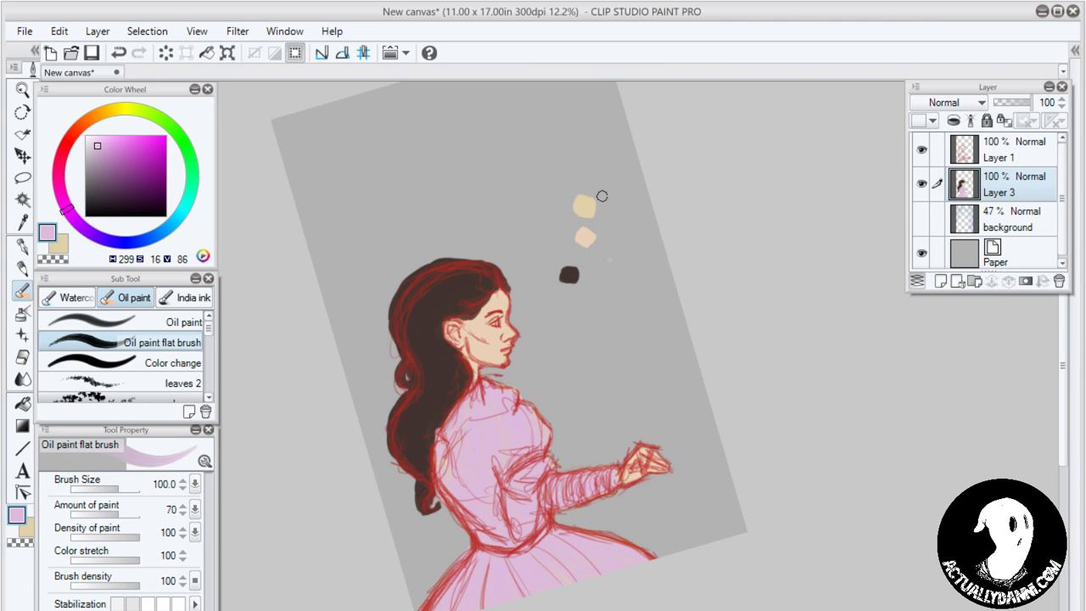
{"action": "left_click_drag", "start_coordinate": [603, 196], "coordinate": [621, 185]}
Switch to the secondary colour and sample the palette swatches and the grey canvas in turn
{"action": "key", "text": "x"}
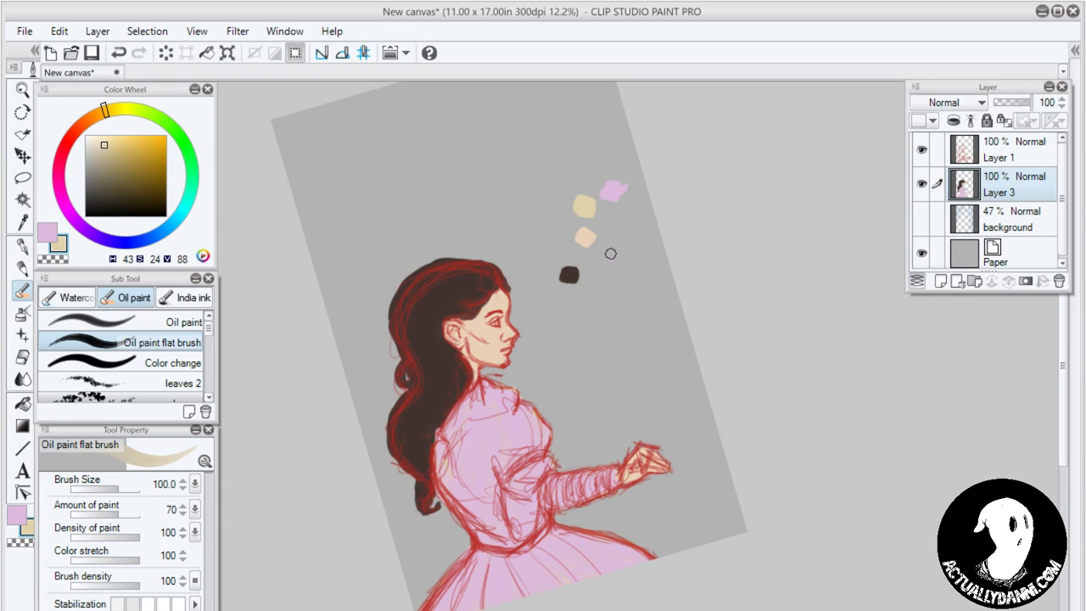
{"action": "key", "text": "i"}
{"action": "left_click", "coordinate": [594, 236]}
{"action": "left_click", "coordinate": [576, 276]}
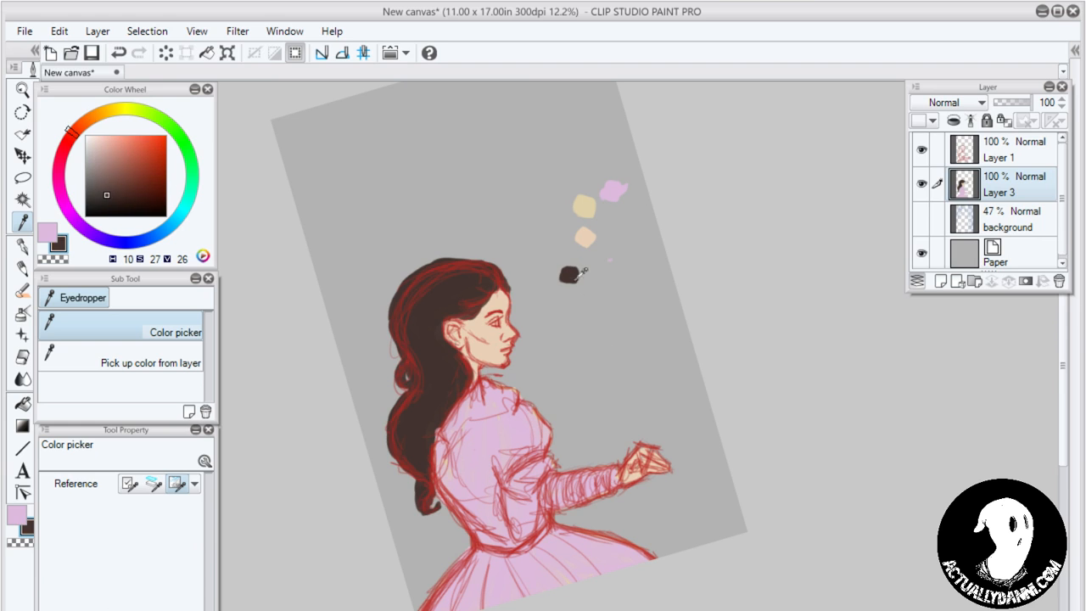
{"action": "left_click", "coordinate": [590, 206]}
{"action": "left_click", "coordinate": [614, 192]}
{"action": "left_click", "coordinate": [609, 292]}
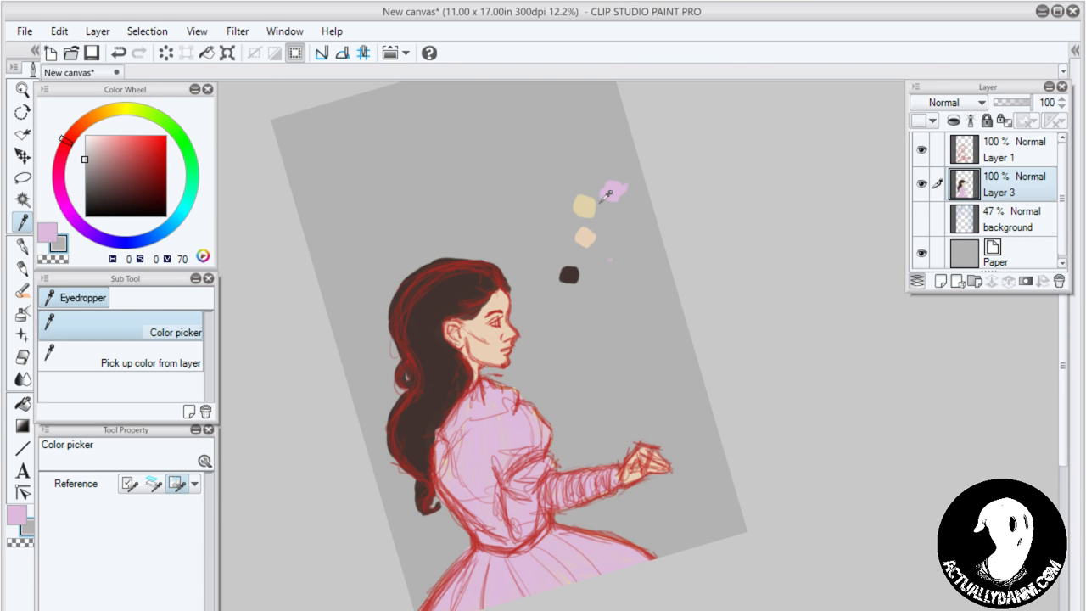
{"action": "key", "text": "b"}
Lower the opacity of the sketch on Layer 1 to 40 % and combine it with the colour layer below
{"action": "left_click", "coordinate": [1010, 153]}
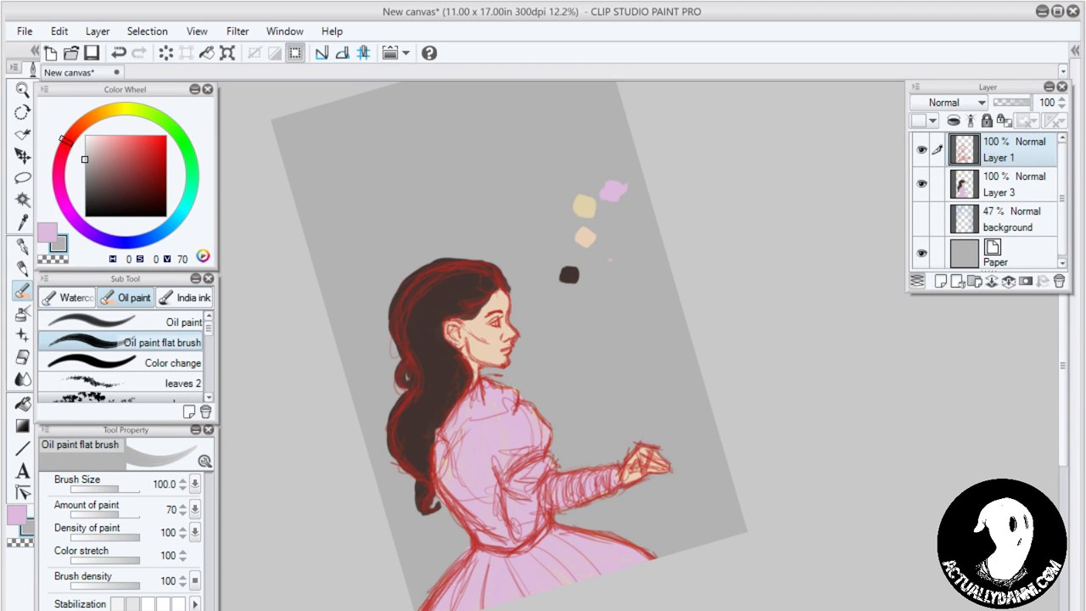
{"action": "left_click_drag", "start_coordinate": [1034, 104], "coordinate": [1012, 106]}
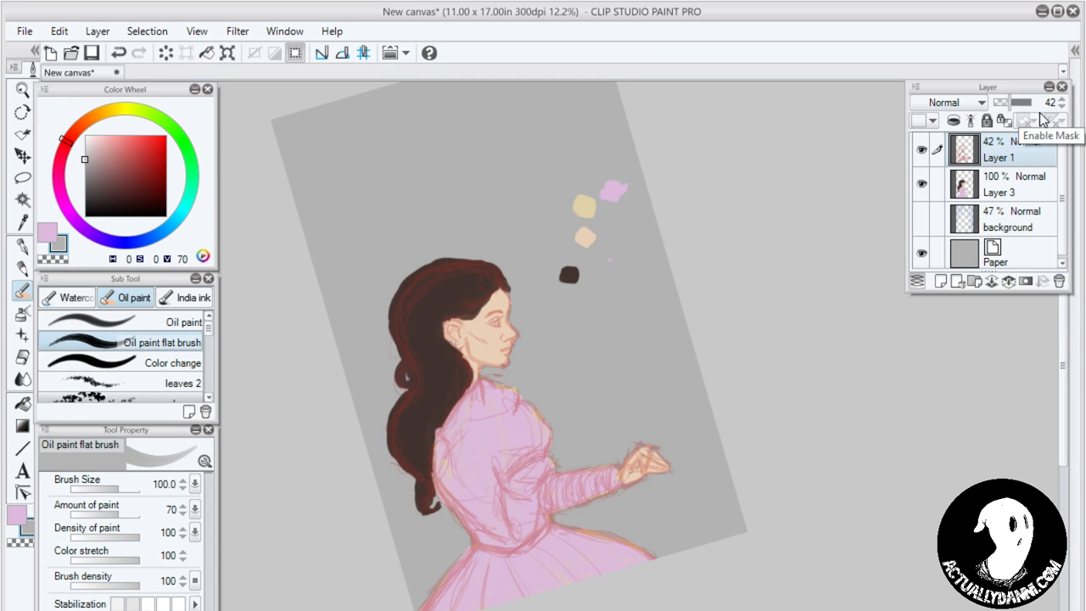
{"action": "left_click_drag", "start_coordinate": [1010, 104], "coordinate": [1009, 103]}
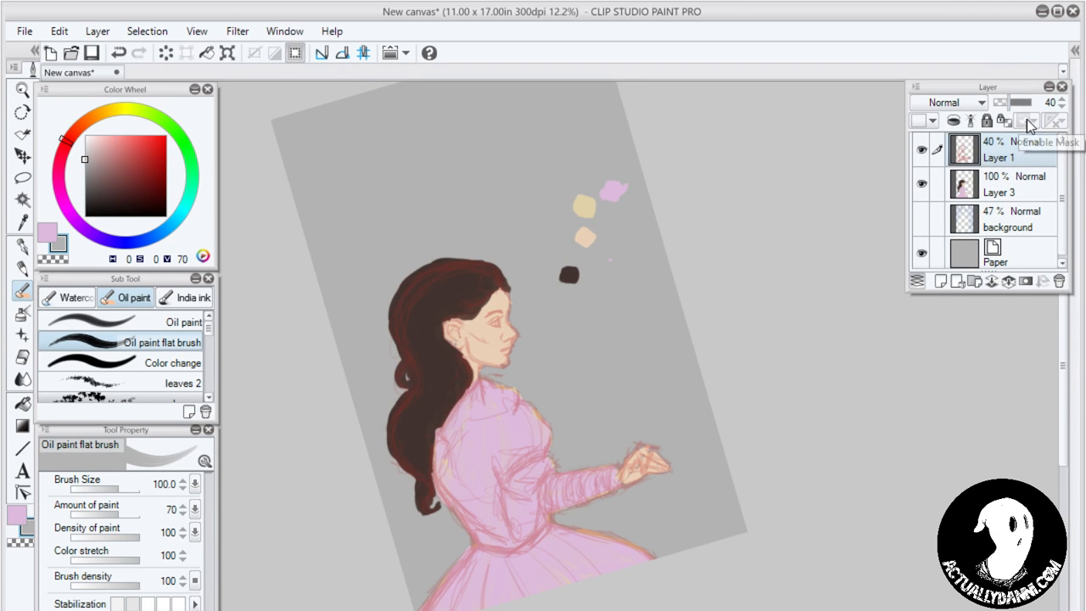
{"action": "right_click", "coordinate": [1002, 155]}
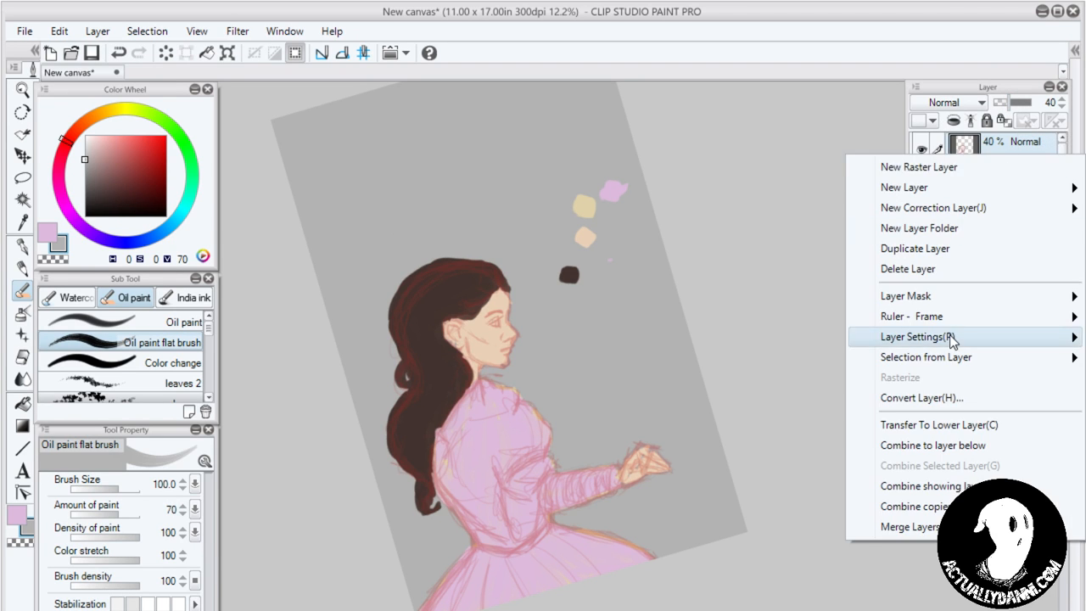
{"action": "left_click", "coordinate": [929, 445]}
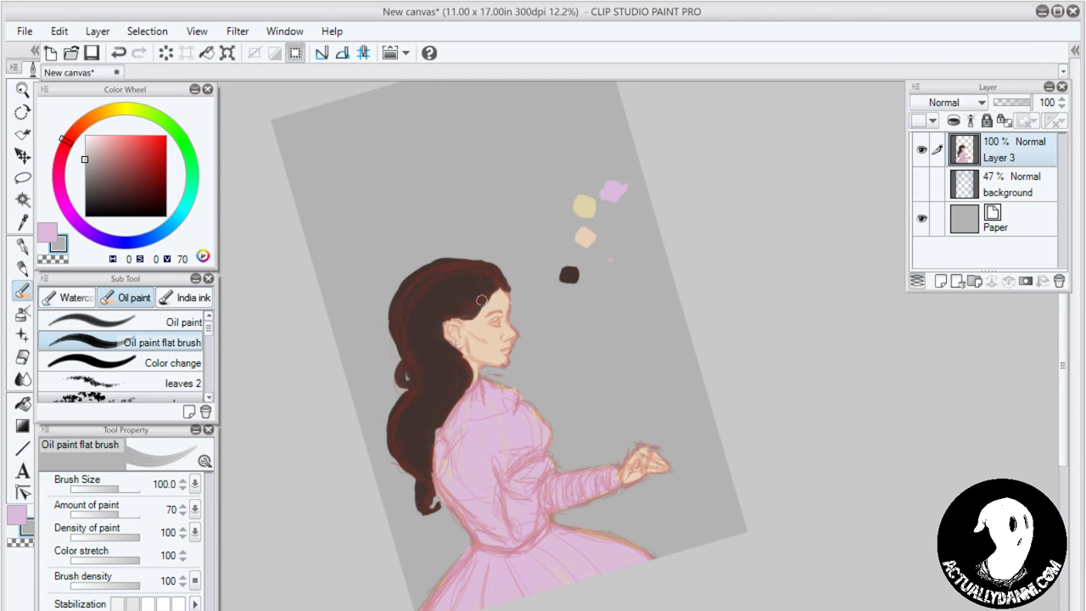
Sample the hair-colour swatch and darken it to H 13, S 21, V 19
{"action": "key", "text": "i"}
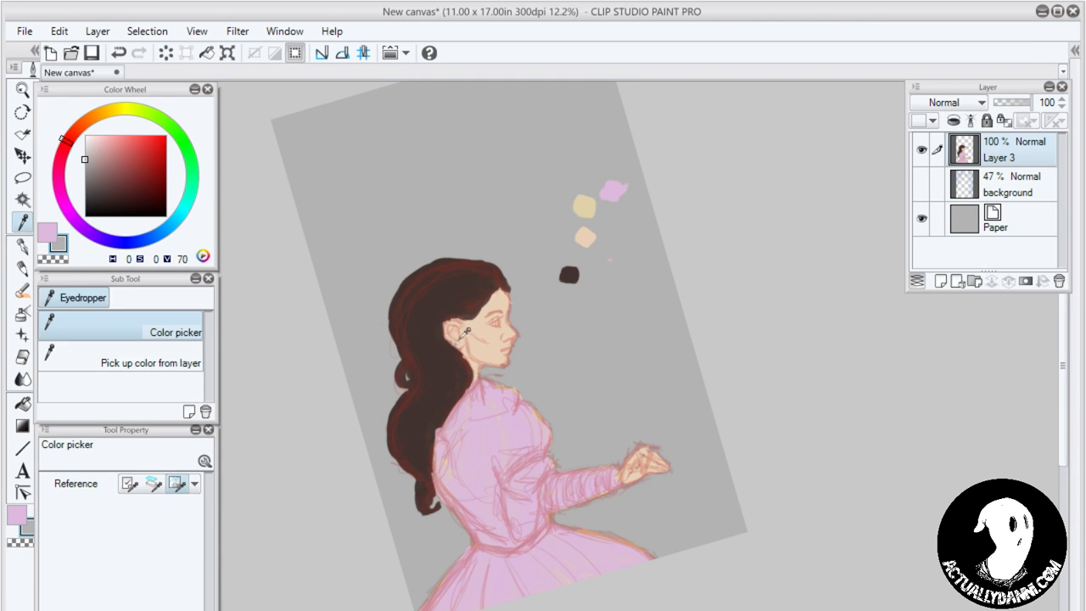
{"action": "left_click", "coordinate": [569, 273]}
{"action": "left_click_drag", "start_coordinate": [108, 195], "coordinate": [102, 201]}
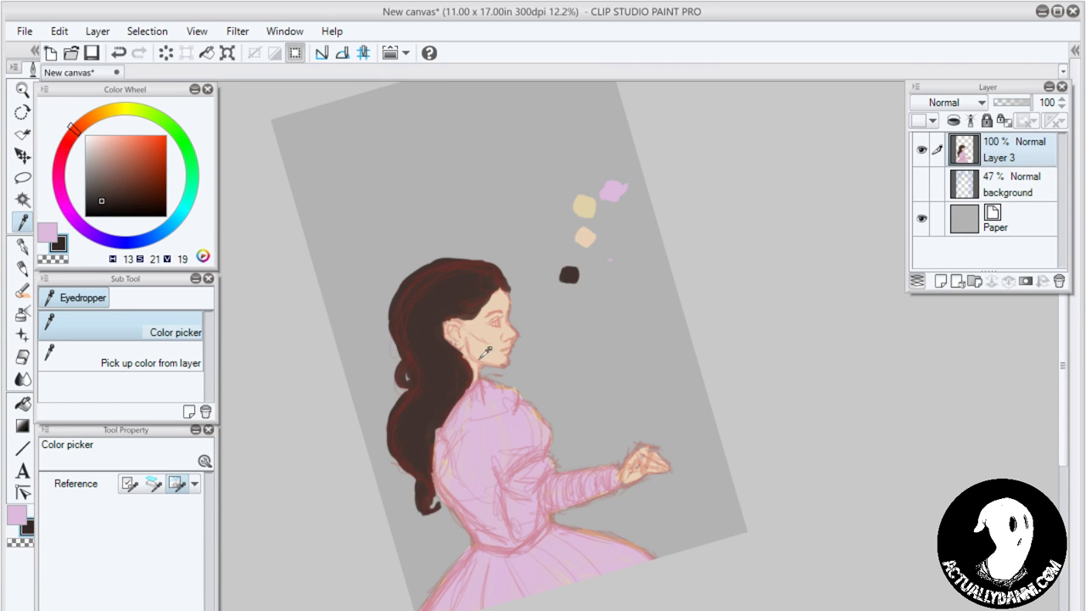
Reduce the oil paint flat brush to size 40 and sample the skin tone from its swatch for detailing the face
{"action": "scroll", "coordinate": [486, 351], "scroll_direction": "up", "scroll_amount": 1}
{"action": "scroll", "coordinate": [486, 351], "scroll_direction": "up", "scroll_amount": 2}
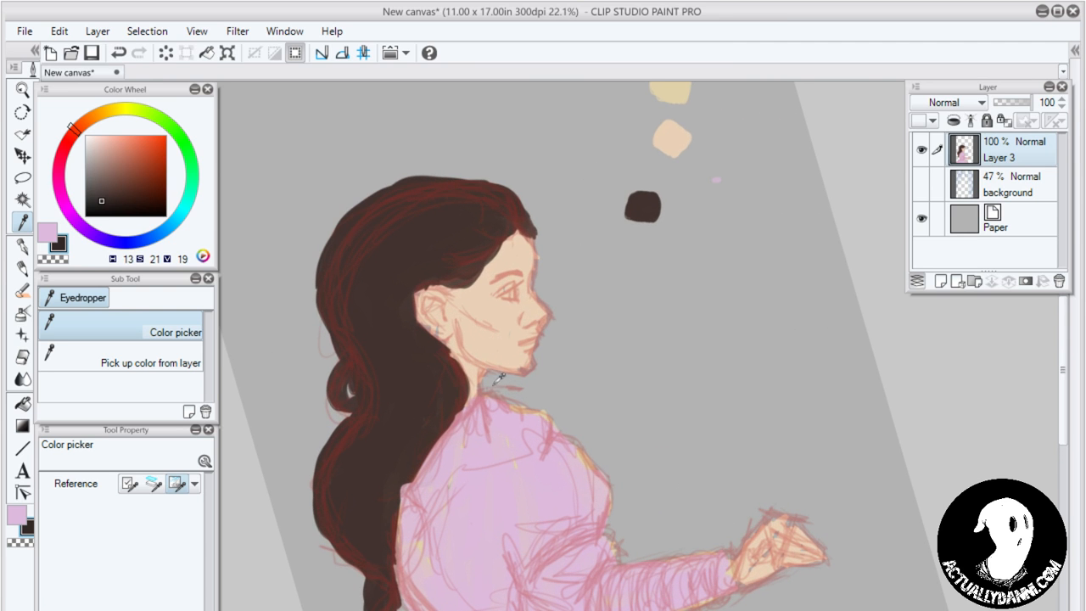
{"action": "key", "text": "r"}
{"action": "left_click_drag", "start_coordinate": [698, 443], "coordinate": [739, 413]}
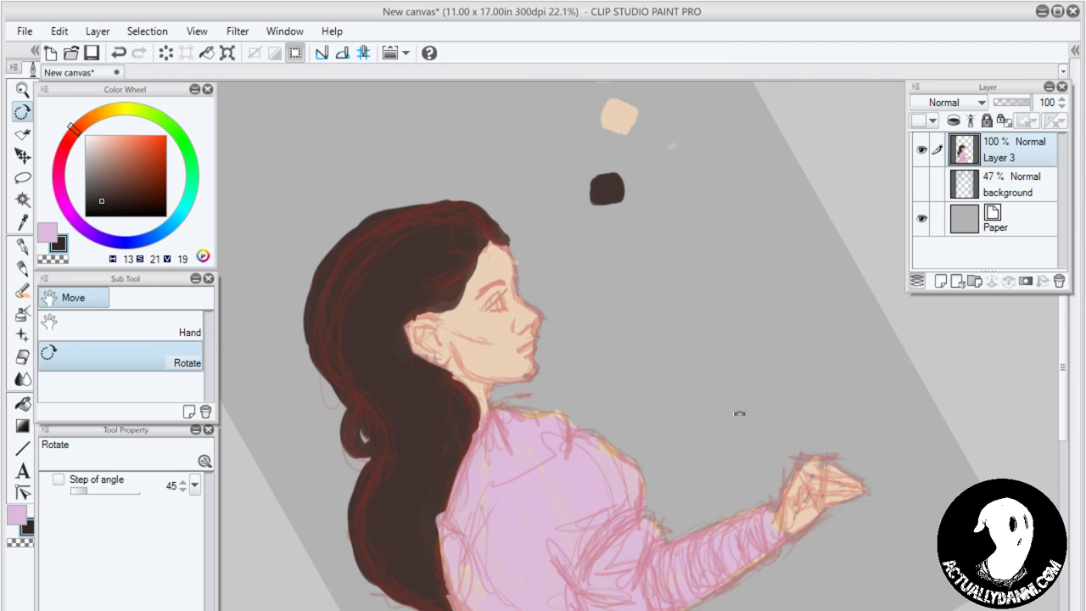
{"action": "key", "text": "b"}
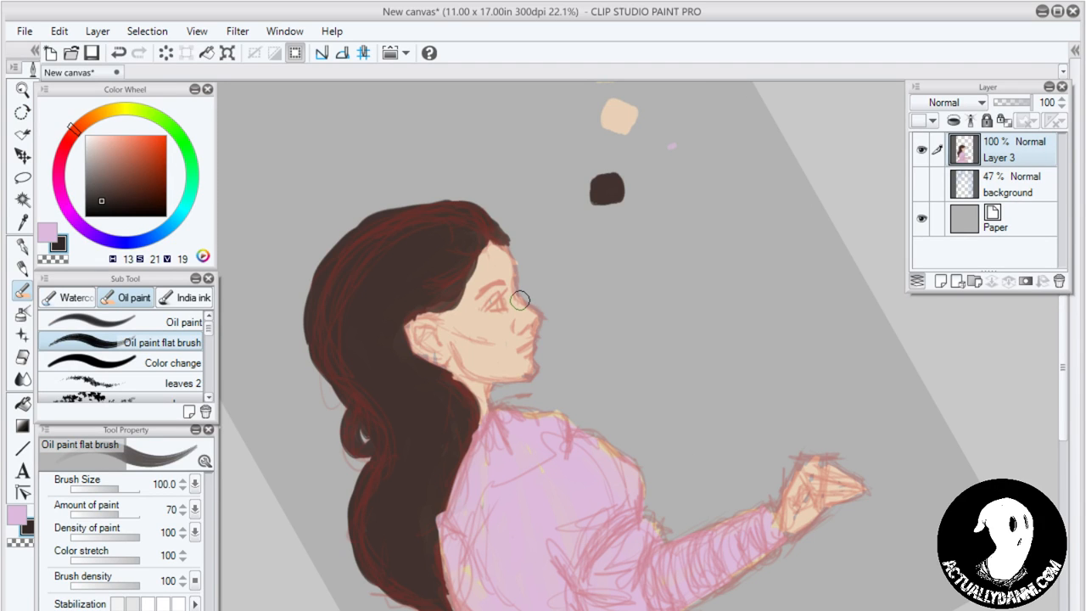
{"action": "key", "text": "bracketleft"}
{"action": "key", "text": "bracketleft"}
{"action": "key", "text": "bracketleft"}
{"action": "key", "text": "bracketleft"}
{"action": "key", "text": "bracketleft"}
{"action": "key", "text": "bracketleft"}
{"action": "left_click_drag", "start_coordinate": [653, 146], "coordinate": [646, 276]}
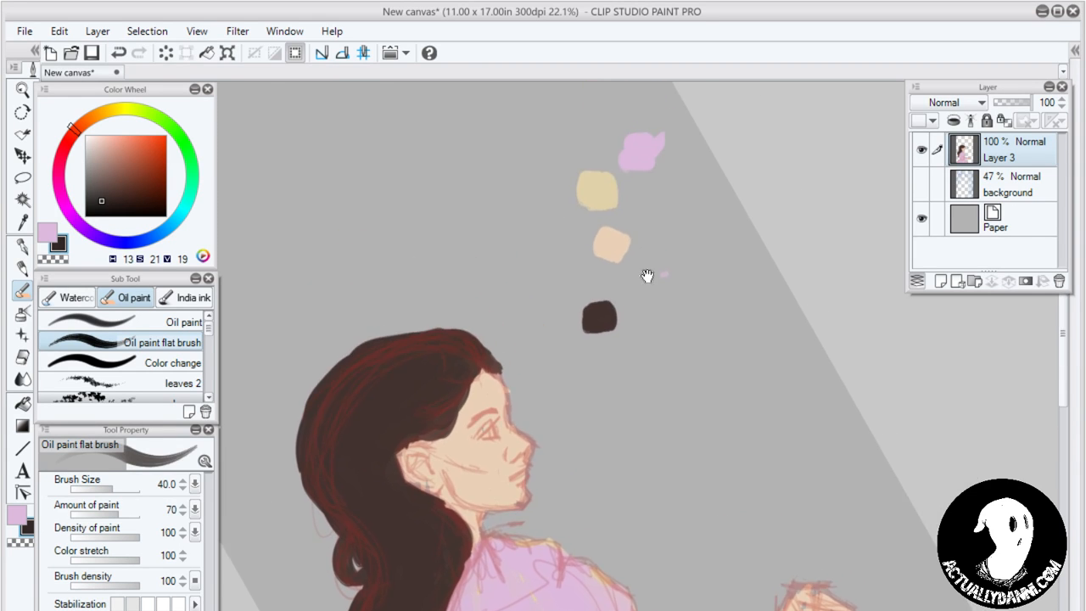
{"action": "key", "text": "i"}
{"action": "left_click", "coordinate": [615, 241]}
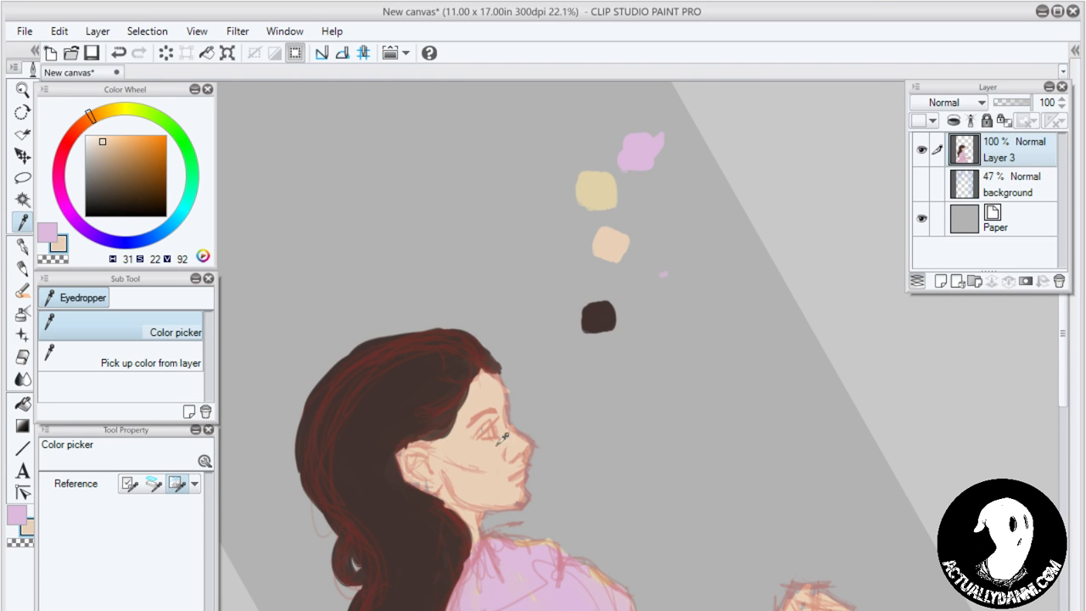
Shift the skin colour to a pale yellow of H 61, S 16, V 92 and return to the oil paint flat brush
{"action": "left_click_drag", "start_coordinate": [503, 437], "coordinate": [482, 318]}
{"action": "left_click", "coordinate": [125, 109]}
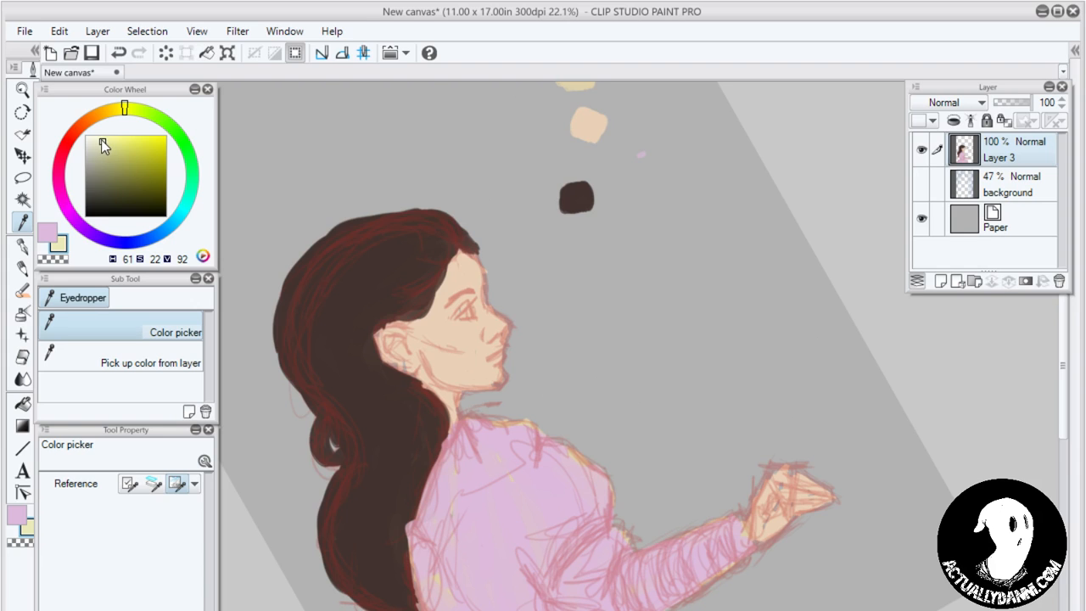
{"action": "left_click_drag", "start_coordinate": [101, 140], "coordinate": [97, 142]}
{"action": "left_click_drag", "start_coordinate": [529, 423], "coordinate": [534, 377]}
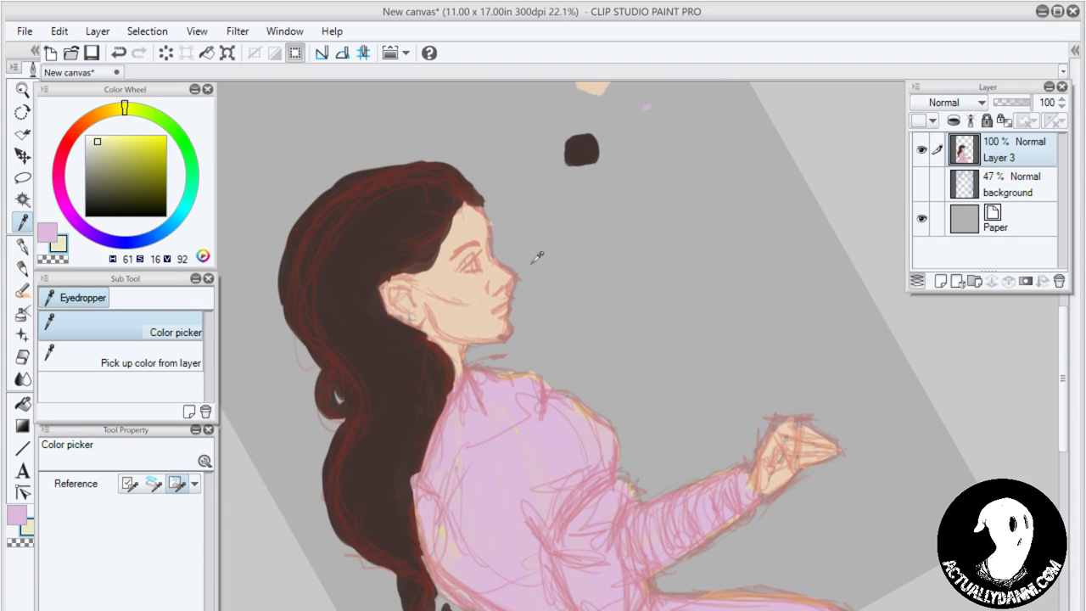
{"action": "key", "text": "b"}
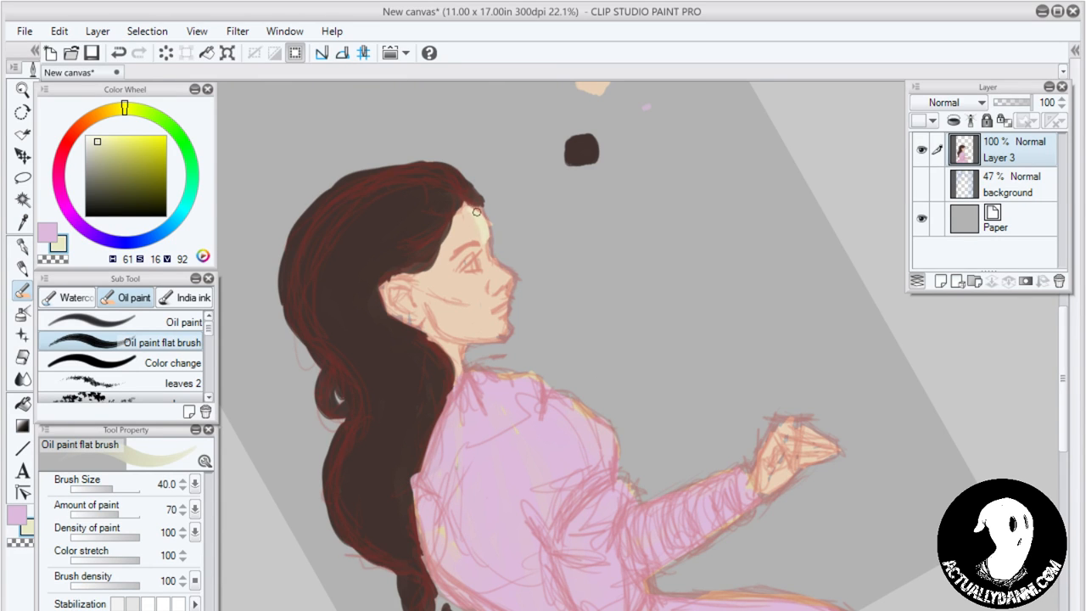
Paint pale yellow highlights on the forehead, nose, cheek, chin, jaw and ear of the woman's face
{"action": "left_click_drag", "start_coordinate": [480, 212], "coordinate": [488, 233]}
{"action": "left_click_drag", "start_coordinate": [503, 263], "coordinate": [517, 272]}
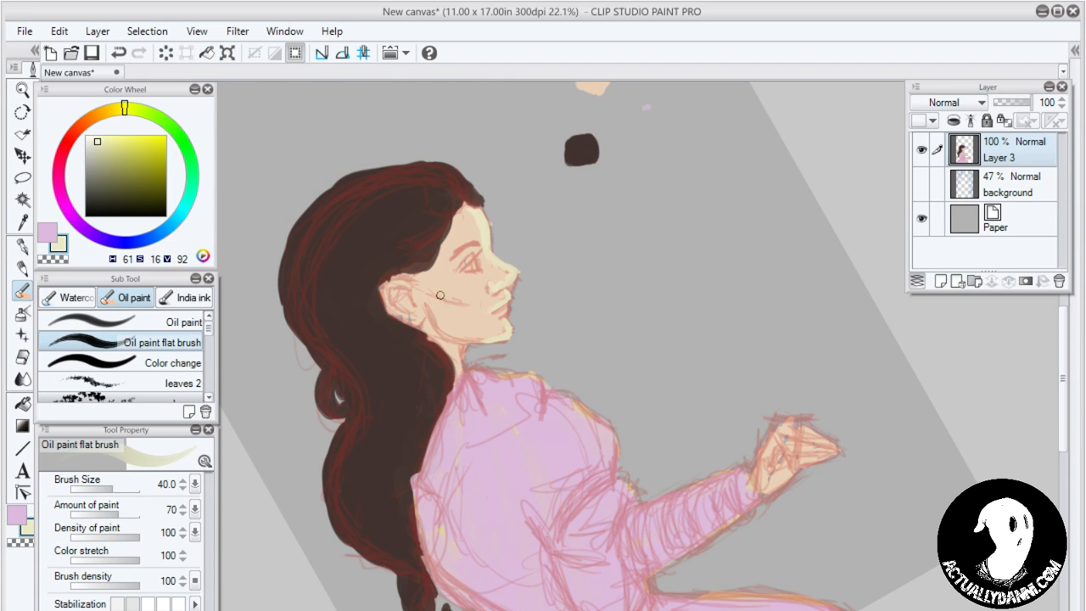
{"action": "mouse_move", "coordinate": [458, 284]}
{"action": "left_mouse_down"}
{"action": "mouse_move", "coordinate": [477, 275]}
{"action": "mouse_move", "coordinate": [457, 279]}
{"action": "left_mouse_up"}
{"action": "mouse_move", "coordinate": [388, 282]}
{"action": "left_mouse_down"}
{"action": "mouse_move", "coordinate": [387, 305]}
{"action": "mouse_move", "coordinate": [400, 318]}
{"action": "mouse_move", "coordinate": [418, 311]}
{"action": "left_mouse_up"}
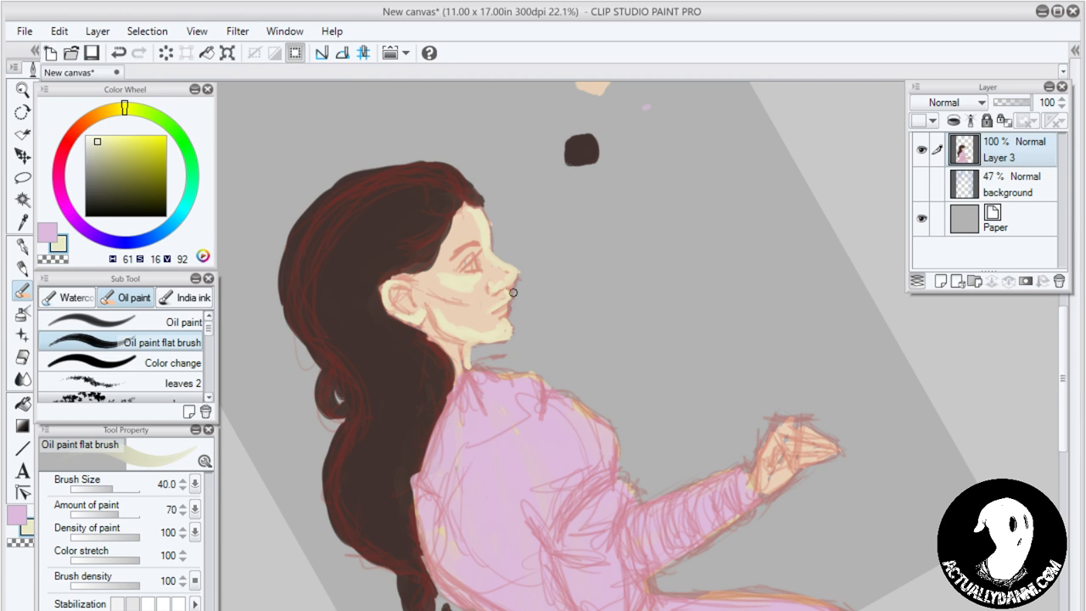
Add pale yellow highlights to the outstretched hand, its fingers and the neck
{"action": "mouse_move", "coordinate": [622, 490]}
{"action": "left_mouse_down"}
{"action": "mouse_move", "coordinate": [521, 359]}
{"action": "mouse_move", "coordinate": [526, 407]}
{"action": "mouse_move", "coordinate": [582, 400]}
{"action": "mouse_move", "coordinate": [747, 276]}
{"action": "left_mouse_up"}
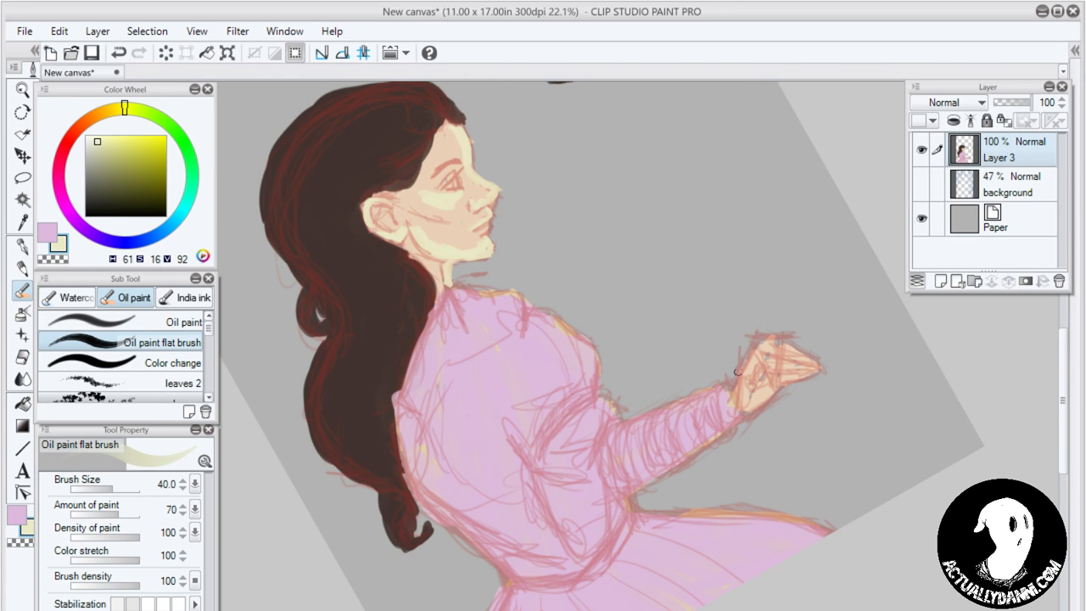
{"action": "mouse_move", "coordinate": [738, 372]}
{"action": "left_mouse_down"}
{"action": "mouse_move", "coordinate": [751, 342]}
{"action": "mouse_move", "coordinate": [766, 388]}
{"action": "mouse_move", "coordinate": [748, 399]}
{"action": "mouse_move", "coordinate": [746, 363]}
{"action": "mouse_move", "coordinate": [778, 353]}
{"action": "mouse_move", "coordinate": [801, 362]}
{"action": "mouse_move", "coordinate": [773, 346]}
{"action": "mouse_move", "coordinate": [796, 356]}
{"action": "mouse_move", "coordinate": [798, 373]}
{"action": "mouse_move", "coordinate": [780, 365]}
{"action": "left_mouse_up"}
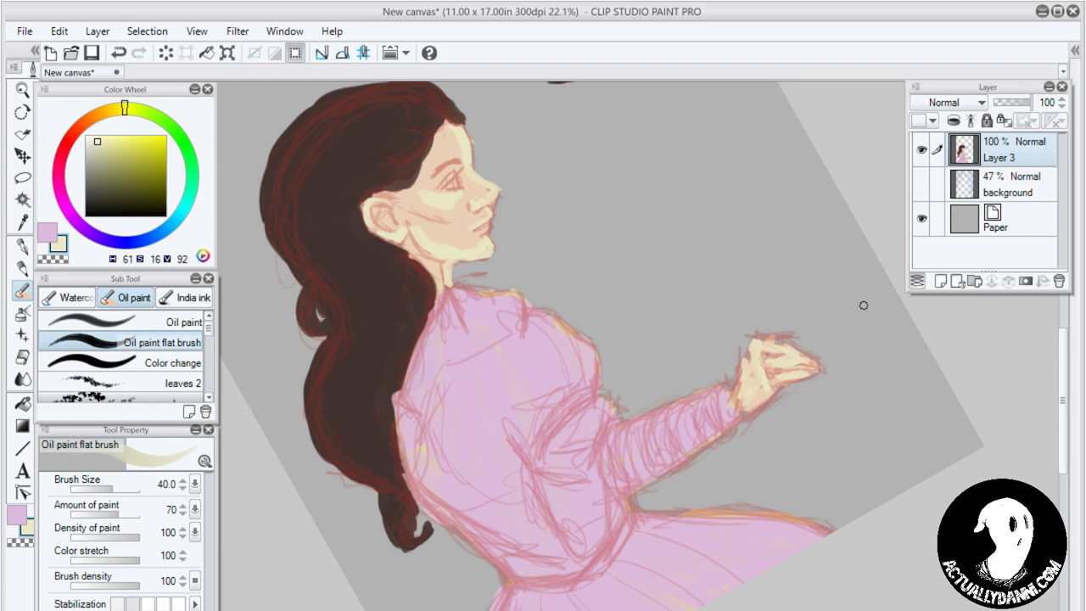
{"action": "left_click_drag", "start_coordinate": [439, 262], "coordinate": [441, 272]}
Stroke pale highlight strands across the crown of the hair and along the hairline above the forehead
{"action": "left_click_drag", "start_coordinate": [554, 303], "coordinate": [595, 370]}
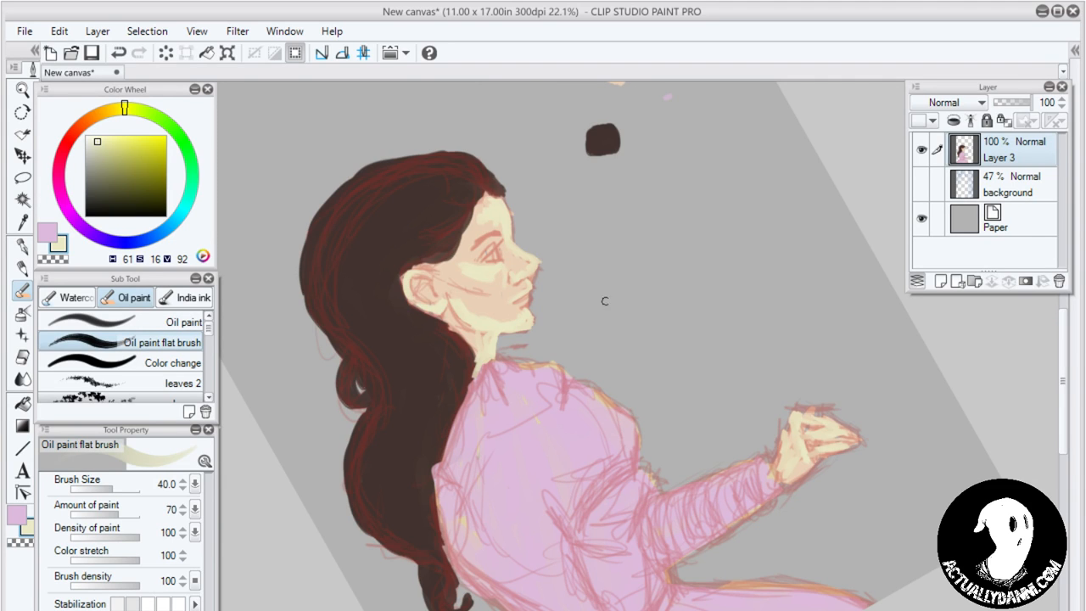
{"action": "mouse_move", "coordinate": [621, 344]}
{"action": "left_mouse_down"}
{"action": "mouse_move", "coordinate": [645, 337]}
{"action": "mouse_move", "coordinate": [642, 351]}
{"action": "mouse_move", "coordinate": [633, 337]}
{"action": "mouse_move", "coordinate": [644, 371]}
{"action": "left_mouse_up"}
{"action": "mouse_move", "coordinate": [499, 169]}
{"action": "left_mouse_down"}
{"action": "mouse_move", "coordinate": [384, 207]}
{"action": "mouse_move", "coordinate": [418, 184]}
{"action": "mouse_move", "coordinate": [382, 212]}
{"action": "left_mouse_up"}
{"action": "mouse_move", "coordinate": [434, 173]}
{"action": "left_mouse_down"}
{"action": "mouse_move", "coordinate": [364, 242]}
{"action": "mouse_move", "coordinate": [406, 200]}
{"action": "mouse_move", "coordinate": [386, 219]}
{"action": "mouse_move", "coordinate": [467, 173]}
{"action": "mouse_move", "coordinate": [377, 243]}
{"action": "left_mouse_up"}
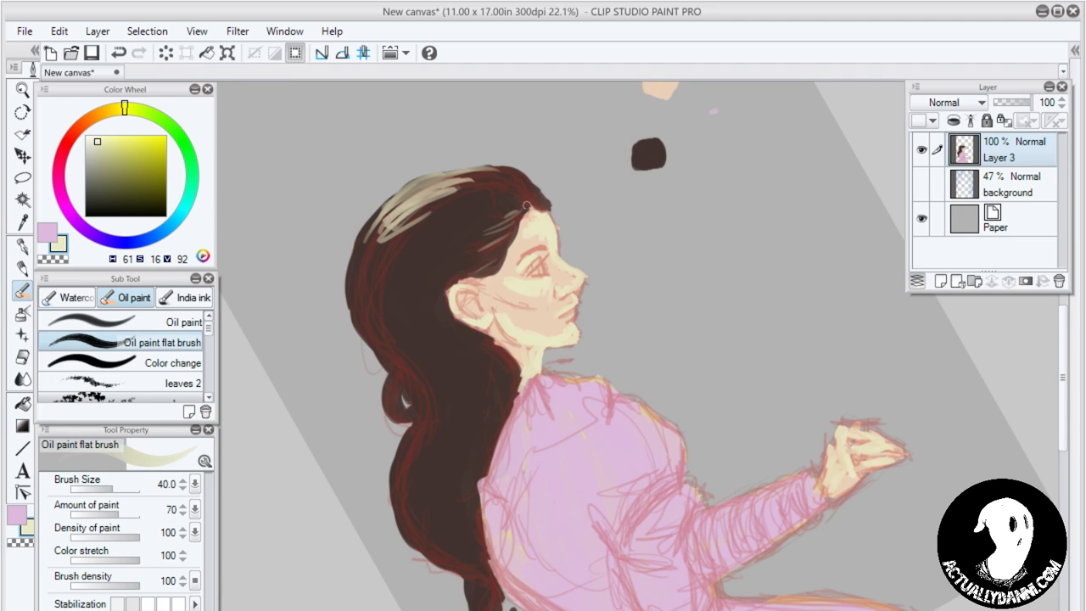
{"action": "mouse_move", "coordinate": [526, 205]}
{"action": "left_mouse_down"}
{"action": "mouse_move", "coordinate": [514, 186]}
{"action": "mouse_move", "coordinate": [497, 195]}
{"action": "mouse_move", "coordinate": [520, 204]}
{"action": "mouse_move", "coordinate": [500, 180]}
{"action": "mouse_move", "coordinate": [521, 193]}
{"action": "left_mouse_up"}
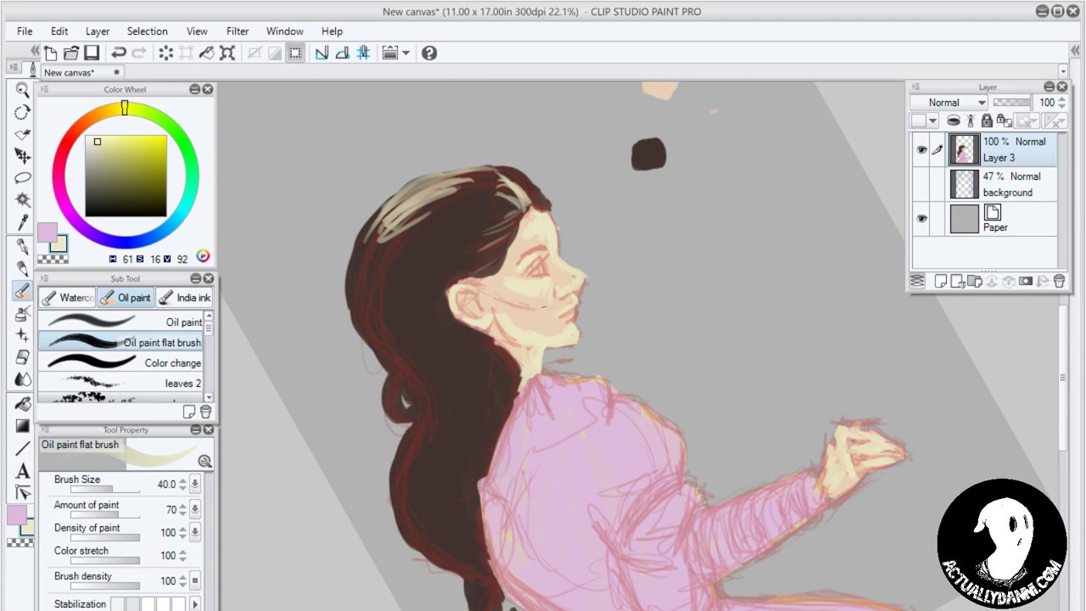
Paint pale highlight strands along the back curl, the lower waves and the curled tip of the hair
{"action": "mouse_move", "coordinate": [392, 370]}
{"action": "left_mouse_down"}
{"action": "mouse_move", "coordinate": [388, 409]}
{"action": "mouse_move", "coordinate": [392, 379]}
{"action": "left_mouse_up"}
{"action": "mouse_move", "coordinate": [393, 375]}
{"action": "left_mouse_down"}
{"action": "mouse_move", "coordinate": [465, 472]}
{"action": "mouse_move", "coordinate": [419, 380]}
{"action": "mouse_move", "coordinate": [426, 368]}
{"action": "mouse_move", "coordinate": [434, 441]}
{"action": "mouse_move", "coordinate": [407, 449]}
{"action": "mouse_move", "coordinate": [400, 484]}
{"action": "mouse_move", "coordinate": [422, 548]}
{"action": "mouse_move", "coordinate": [396, 471]}
{"action": "mouse_move", "coordinate": [402, 448]}
{"action": "mouse_move", "coordinate": [408, 532]}
{"action": "left_mouse_up"}
{"action": "mouse_move", "coordinate": [407, 450]}
{"action": "left_mouse_down"}
{"action": "mouse_move", "coordinate": [420, 531]}
{"action": "mouse_move", "coordinate": [424, 514]}
{"action": "mouse_move", "coordinate": [439, 540]}
{"action": "left_mouse_up"}
{"action": "left_click_drag", "start_coordinate": [423, 480], "coordinate": [448, 548]}
{"action": "left_click_drag", "start_coordinate": [409, 516], "coordinate": [449, 557]}
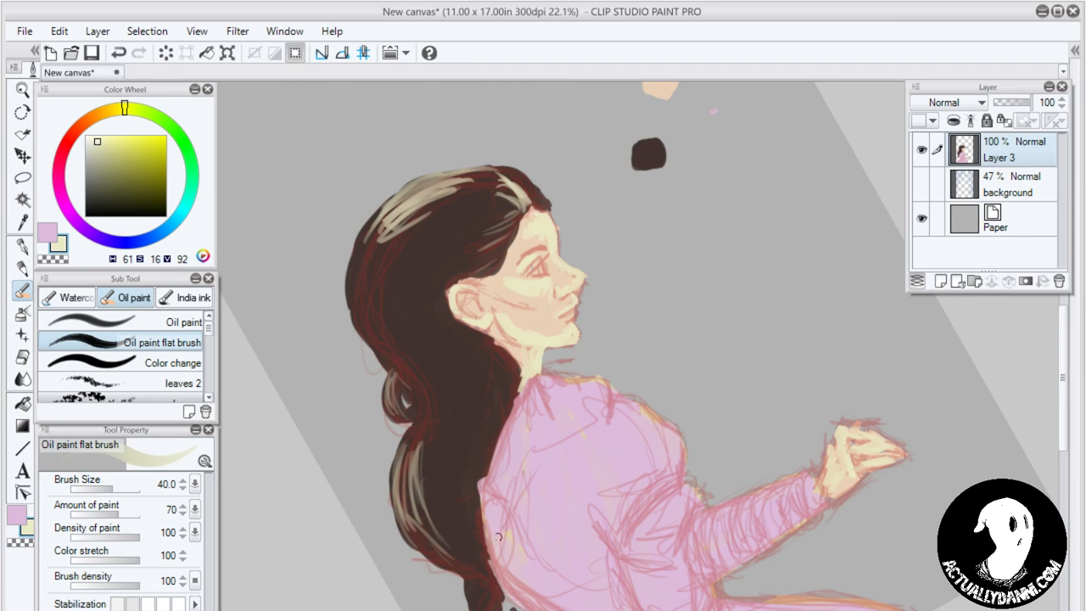
{"action": "mouse_move", "coordinate": [497, 583]}
{"action": "left_mouse_down"}
{"action": "mouse_move", "coordinate": [472, 473]}
{"action": "mouse_move", "coordinate": [477, 497]}
{"action": "mouse_move", "coordinate": [461, 497]}
{"action": "left_mouse_up"}
{"action": "mouse_move", "coordinate": [465, 456]}
{"action": "left_mouse_down"}
{"action": "mouse_move", "coordinate": [456, 496]}
{"action": "mouse_move", "coordinate": [454, 486]}
{"action": "left_mouse_up"}
{"action": "left_click_drag", "start_coordinate": [468, 458], "coordinate": [459, 476]}
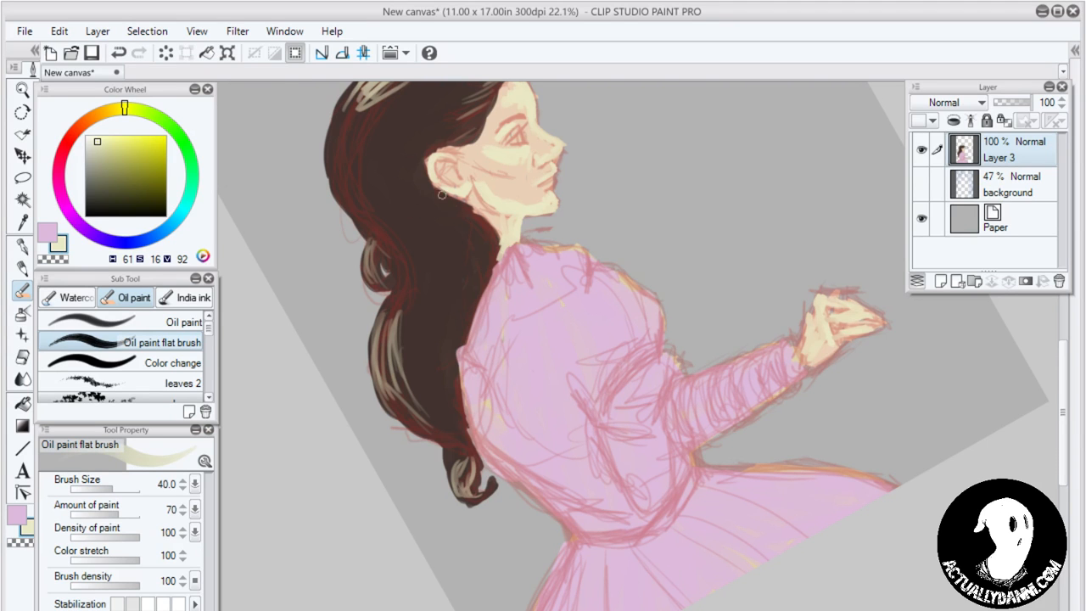
Add thin highlight strands to the hair falling from behind the ear along the neck
{"action": "mouse_move", "coordinate": [441, 194]}
{"action": "left_mouse_down"}
{"action": "mouse_move", "coordinate": [466, 203]}
{"action": "mouse_move", "coordinate": [492, 223]}
{"action": "mouse_move", "coordinate": [472, 218]}
{"action": "mouse_move", "coordinate": [499, 251]}
{"action": "mouse_move", "coordinate": [459, 219]}
{"action": "mouse_move", "coordinate": [494, 269]}
{"action": "left_mouse_up"}
{"action": "left_click_drag", "start_coordinate": [475, 226], "coordinate": [481, 290]}
{"action": "mouse_move", "coordinate": [451, 257]}
{"action": "left_mouse_down"}
{"action": "mouse_move", "coordinate": [392, 419]}
{"action": "mouse_move", "coordinate": [475, 334]}
{"action": "left_mouse_up"}
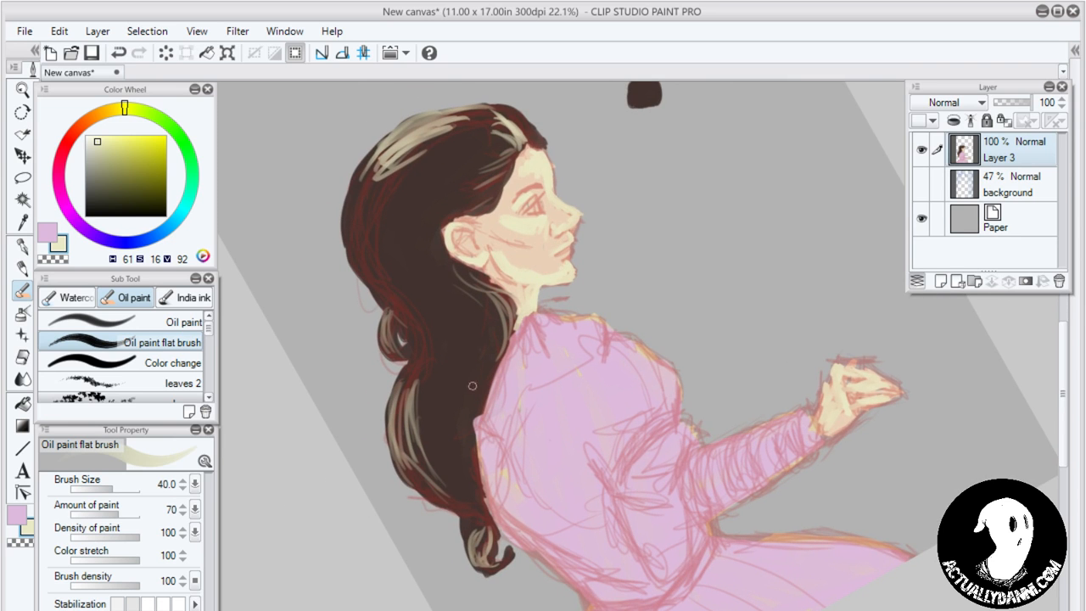
Block in pale yellow light over the dress's collar, upper back and shoulder with long downward fold strokes
{"action": "mouse_move", "coordinate": [623, 313]}
{"action": "left_mouse_down"}
{"action": "mouse_move", "coordinate": [622, 475]}
{"action": "mouse_move", "coordinate": [652, 322]}
{"action": "mouse_move", "coordinate": [717, 320]}
{"action": "mouse_move", "coordinate": [691, 366]}
{"action": "mouse_move", "coordinate": [682, 439]}
{"action": "left_mouse_up"}
{"action": "left_click_drag", "start_coordinate": [629, 123], "coordinate": [624, 131]}
{"action": "mouse_move", "coordinate": [635, 376]}
{"action": "left_mouse_down"}
{"action": "mouse_move", "coordinate": [562, 230]}
{"action": "mouse_move", "coordinate": [558, 306]}
{"action": "mouse_move", "coordinate": [611, 244]}
{"action": "mouse_move", "coordinate": [647, 257]}
{"action": "mouse_move", "coordinate": [544, 256]}
{"action": "left_mouse_up"}
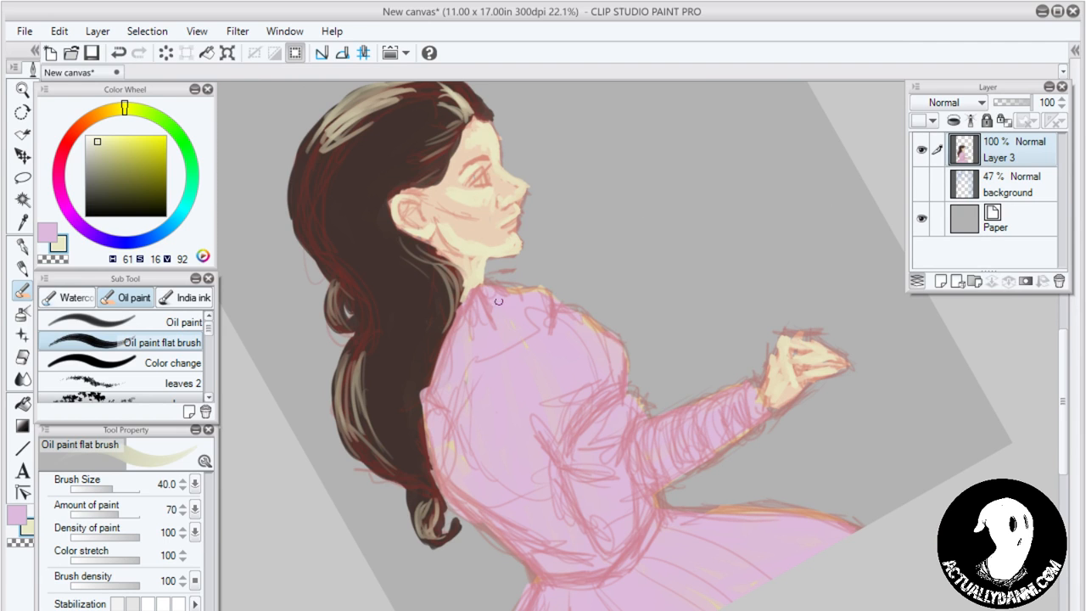
{"action": "mouse_move", "coordinate": [492, 278]}
{"action": "left_mouse_down"}
{"action": "mouse_move", "coordinate": [518, 310]}
{"action": "mouse_move", "coordinate": [533, 285]}
{"action": "mouse_move", "coordinate": [544, 297]}
{"action": "mouse_move", "coordinate": [515, 291]}
{"action": "mouse_move", "coordinate": [537, 284]}
{"action": "mouse_move", "coordinate": [552, 313]}
{"action": "mouse_move", "coordinate": [544, 307]}
{"action": "mouse_move", "coordinate": [514, 313]}
{"action": "left_mouse_up"}
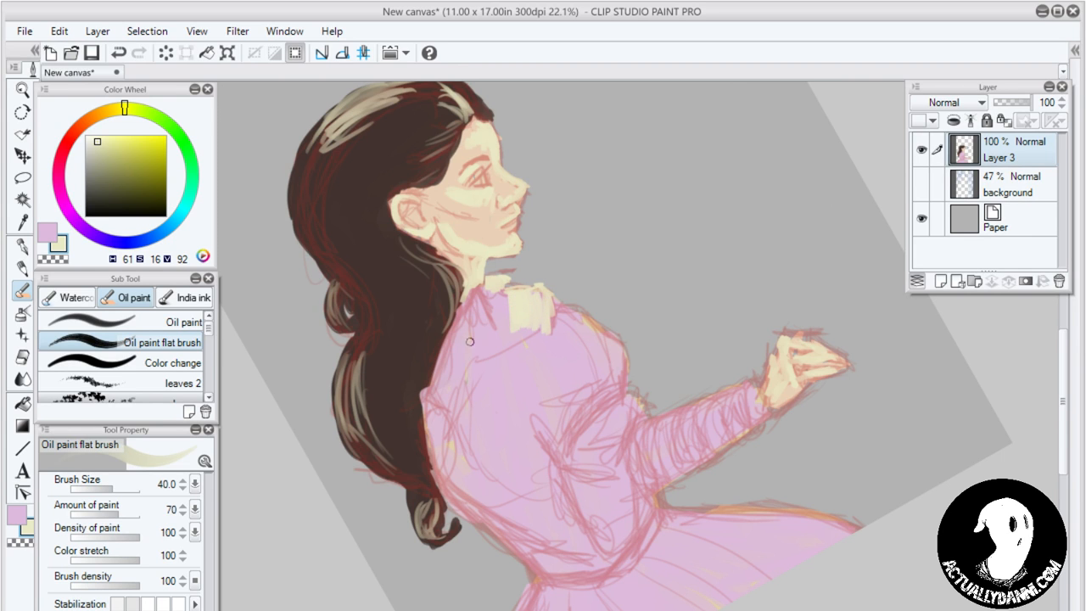
{"action": "mouse_move", "coordinate": [460, 396]}
{"action": "left_mouse_down"}
{"action": "mouse_move", "coordinate": [498, 413]}
{"action": "mouse_move", "coordinate": [454, 376]}
{"action": "mouse_move", "coordinate": [441, 376]}
{"action": "mouse_move", "coordinate": [439, 394]}
{"action": "mouse_move", "coordinate": [429, 378]}
{"action": "mouse_move", "coordinate": [460, 315]}
{"action": "mouse_move", "coordinate": [455, 365]}
{"action": "mouse_move", "coordinate": [476, 328]}
{"action": "mouse_move", "coordinate": [484, 385]}
{"action": "mouse_move", "coordinate": [488, 316]}
{"action": "left_mouse_up"}
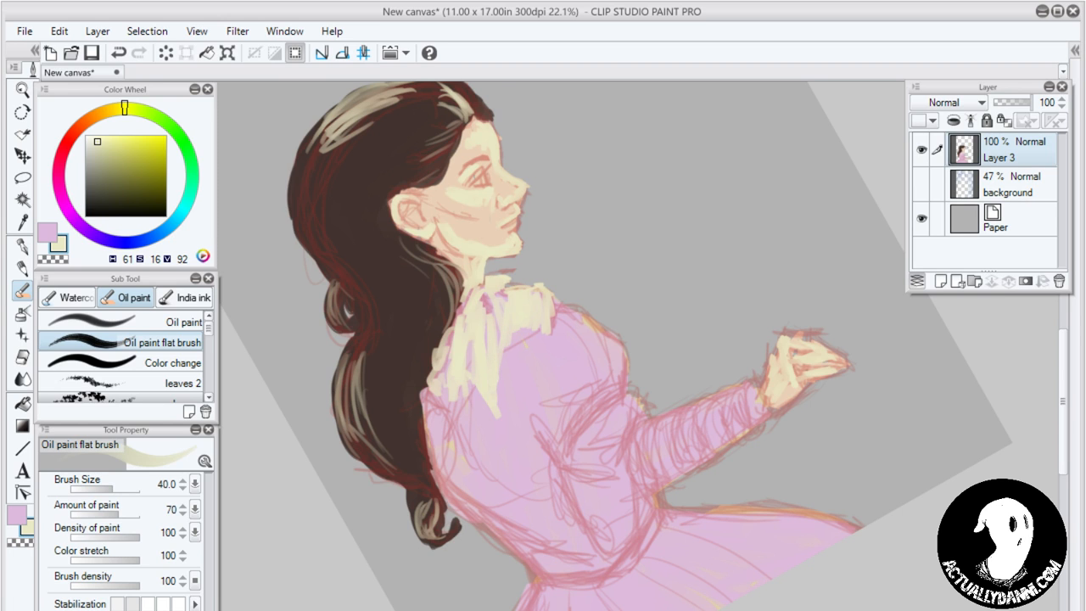
{"action": "mouse_move", "coordinate": [552, 344]}
{"action": "left_mouse_down"}
{"action": "mouse_move", "coordinate": [556, 397]}
{"action": "mouse_move", "coordinate": [547, 310]}
{"action": "mouse_move", "coordinate": [551, 390]}
{"action": "left_mouse_up"}
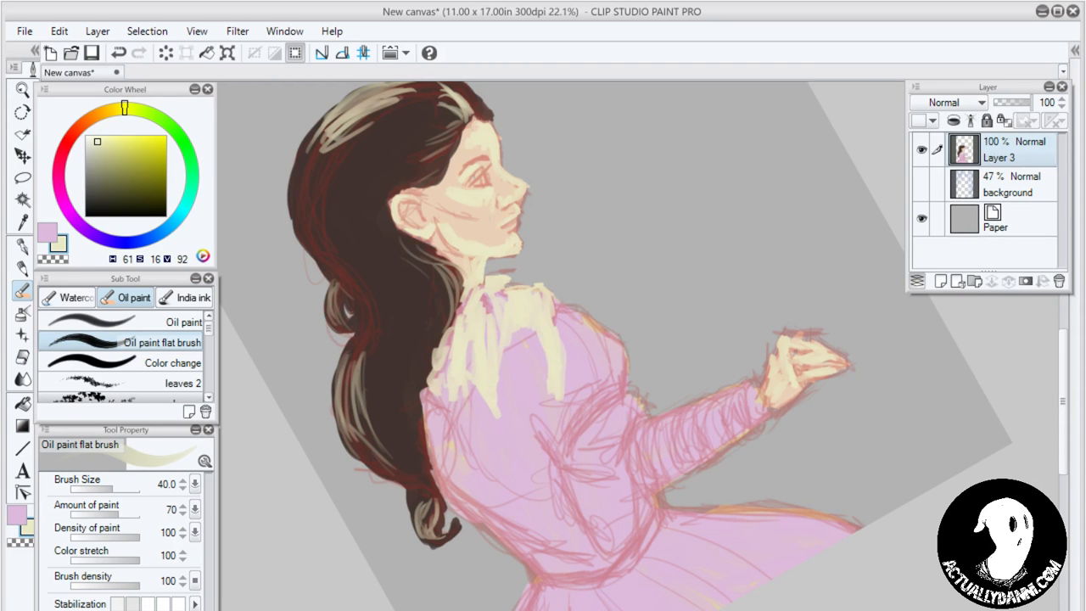
{"action": "mouse_move", "coordinate": [539, 323]}
{"action": "left_mouse_down"}
{"action": "mouse_move", "coordinate": [502, 309]}
{"action": "mouse_move", "coordinate": [543, 343]}
{"action": "mouse_move", "coordinate": [511, 388]}
{"action": "mouse_move", "coordinate": [515, 342]}
{"action": "mouse_move", "coordinate": [540, 366]}
{"action": "mouse_move", "coordinate": [539, 388]}
{"action": "mouse_move", "coordinate": [528, 397]}
{"action": "mouse_move", "coordinate": [509, 361]}
{"action": "left_mouse_up"}
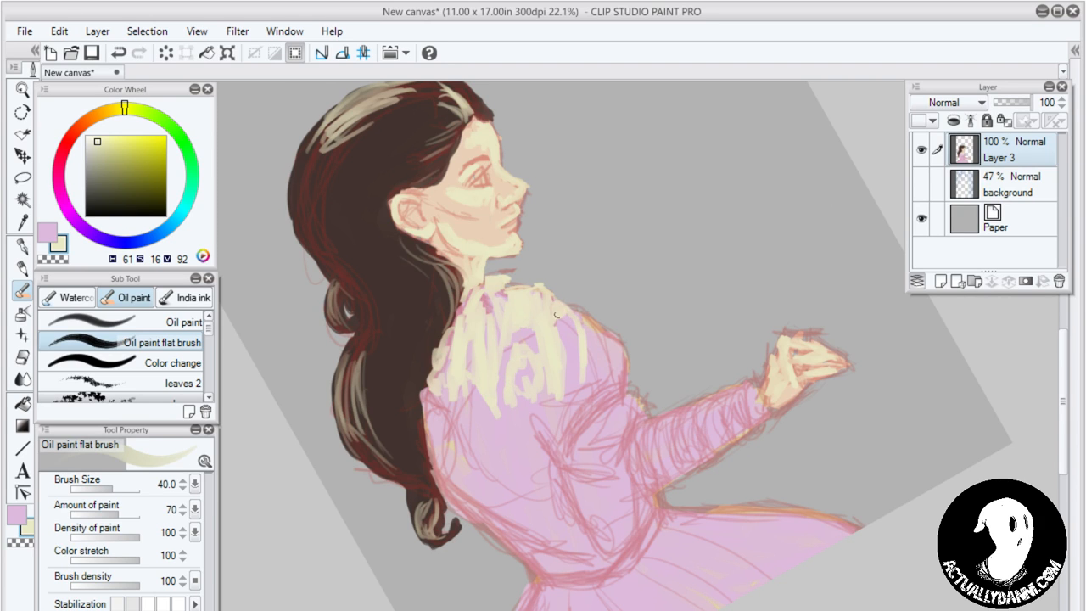
{"action": "mouse_move", "coordinate": [556, 315]}
{"action": "left_mouse_down"}
{"action": "mouse_move", "coordinate": [585, 309]}
{"action": "mouse_move", "coordinate": [581, 358]}
{"action": "left_mouse_up"}
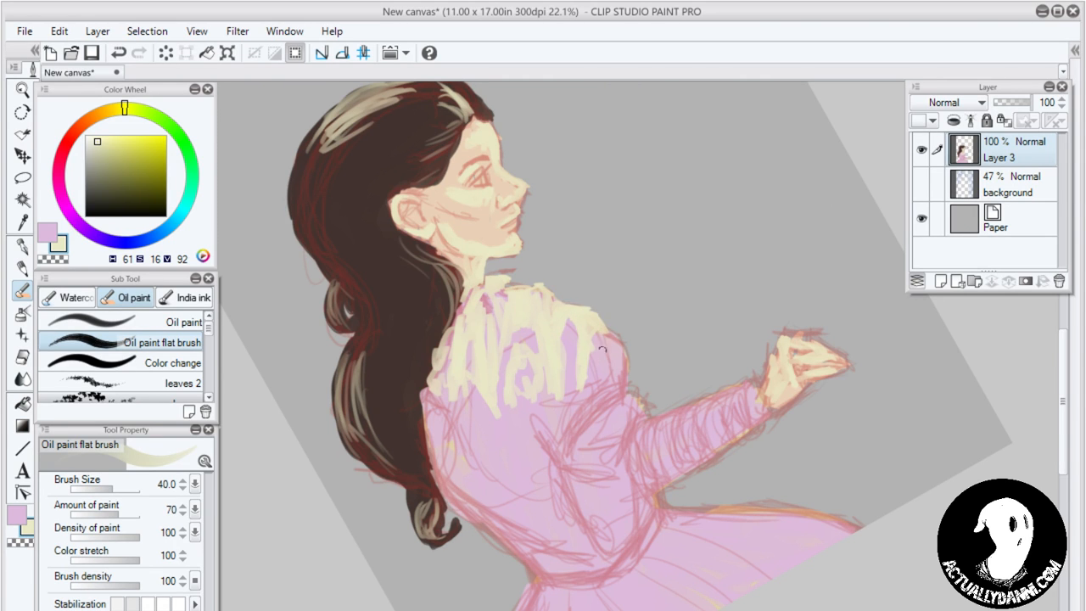
Extend the pale yellow fold strokes over the puffed upper sleeve and fill gaps between the shoulder highlights
{"action": "mouse_move", "coordinate": [602, 348]}
{"action": "left_mouse_down"}
{"action": "mouse_move", "coordinate": [559, 429]}
{"action": "mouse_move", "coordinate": [567, 406]}
{"action": "mouse_move", "coordinate": [560, 450]}
{"action": "left_mouse_up"}
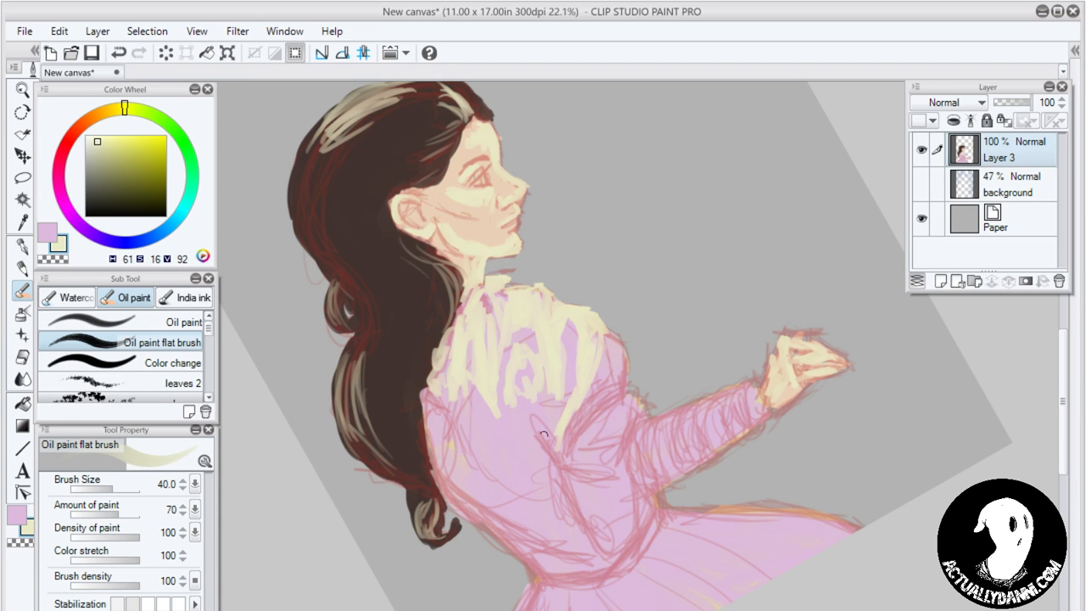
{"action": "mouse_move", "coordinate": [571, 404]}
{"action": "left_mouse_down"}
{"action": "mouse_move", "coordinate": [569, 429]}
{"action": "mouse_move", "coordinate": [556, 397]}
{"action": "mouse_move", "coordinate": [542, 437]}
{"action": "mouse_move", "coordinate": [546, 373]}
{"action": "left_mouse_up"}
{"action": "left_click_drag", "start_coordinate": [507, 370], "coordinate": [512, 332]}
{"action": "left_click_drag", "start_coordinate": [502, 389], "coordinate": [535, 326]}
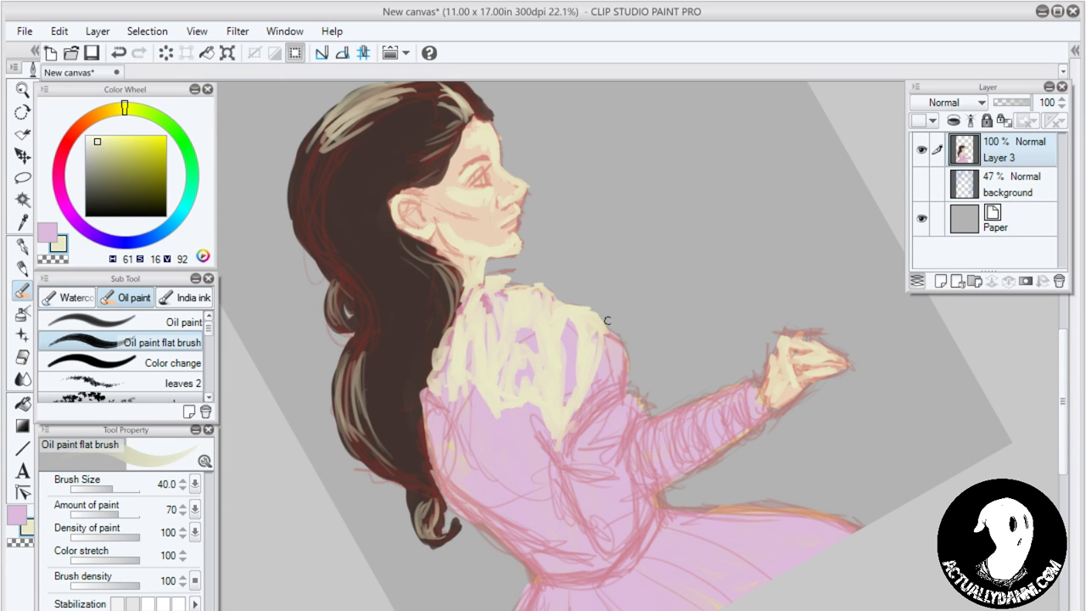
{"action": "mouse_move", "coordinate": [611, 340]}
{"action": "left_mouse_down"}
{"action": "mouse_move", "coordinate": [604, 409]}
{"action": "mouse_move", "coordinate": [609, 329]}
{"action": "mouse_move", "coordinate": [612, 399]}
{"action": "left_mouse_up"}
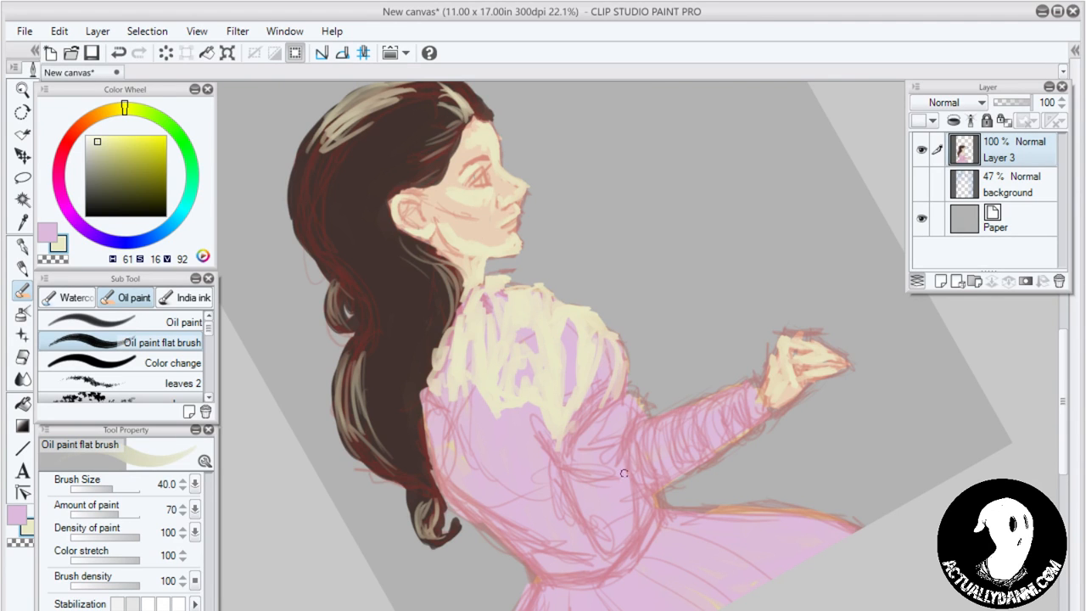
Paint highlighted folds around the elbow of the puffed sleeve and short strokes along the top of the forearm sleeve
{"action": "mouse_move", "coordinate": [581, 434]}
{"action": "left_mouse_down"}
{"action": "mouse_move", "coordinate": [593, 506]}
{"action": "mouse_move", "coordinate": [557, 466]}
{"action": "mouse_move", "coordinate": [556, 438]}
{"action": "mouse_move", "coordinate": [582, 440]}
{"action": "mouse_move", "coordinate": [559, 469]}
{"action": "mouse_move", "coordinate": [547, 445]}
{"action": "mouse_move", "coordinate": [574, 509]}
{"action": "left_mouse_up"}
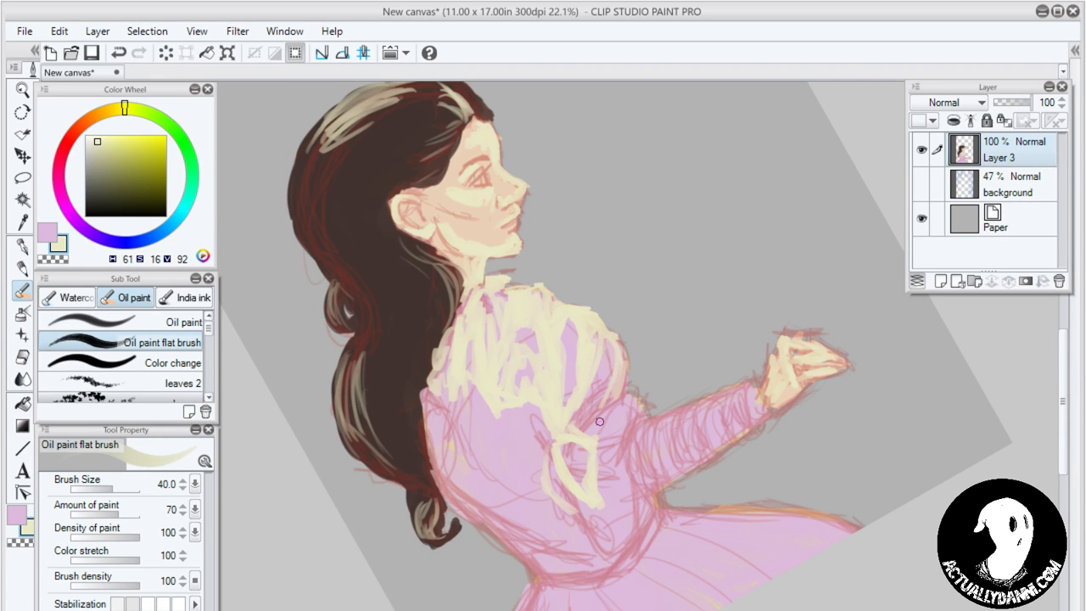
{"action": "mouse_move", "coordinate": [566, 490]}
{"action": "left_mouse_down"}
{"action": "mouse_move", "coordinate": [566, 521]}
{"action": "mouse_move", "coordinate": [587, 548]}
{"action": "mouse_move", "coordinate": [628, 545]}
{"action": "mouse_move", "coordinate": [629, 534]}
{"action": "left_mouse_up"}
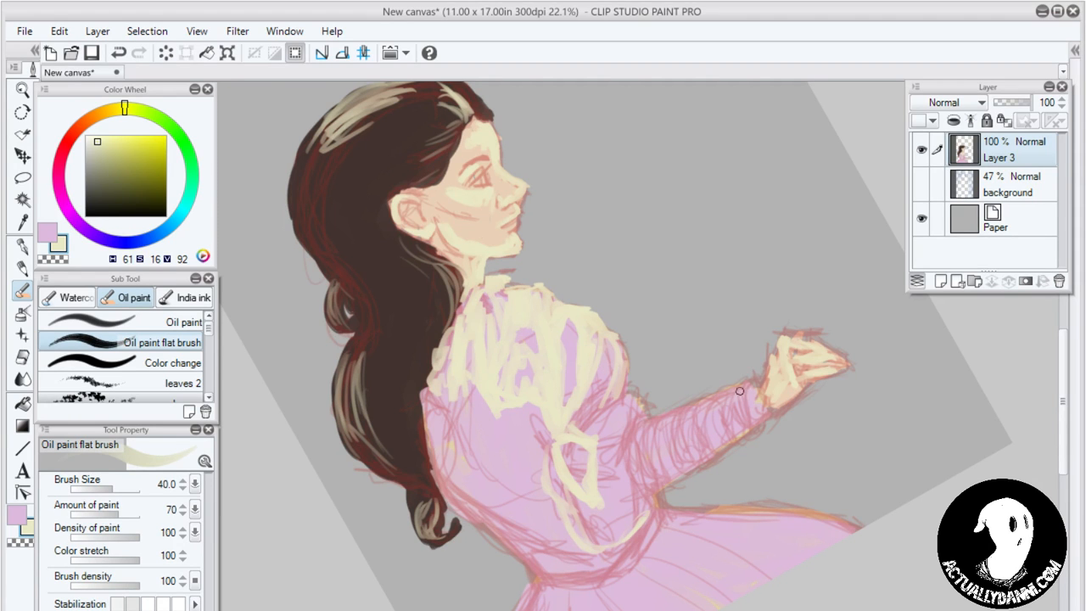
{"action": "mouse_move", "coordinate": [739, 391]}
{"action": "left_mouse_down"}
{"action": "mouse_move", "coordinate": [631, 472]}
{"action": "mouse_move", "coordinate": [650, 397]}
{"action": "mouse_move", "coordinate": [592, 414]}
{"action": "mouse_move", "coordinate": [620, 379]}
{"action": "mouse_move", "coordinate": [583, 421]}
{"action": "left_mouse_up"}
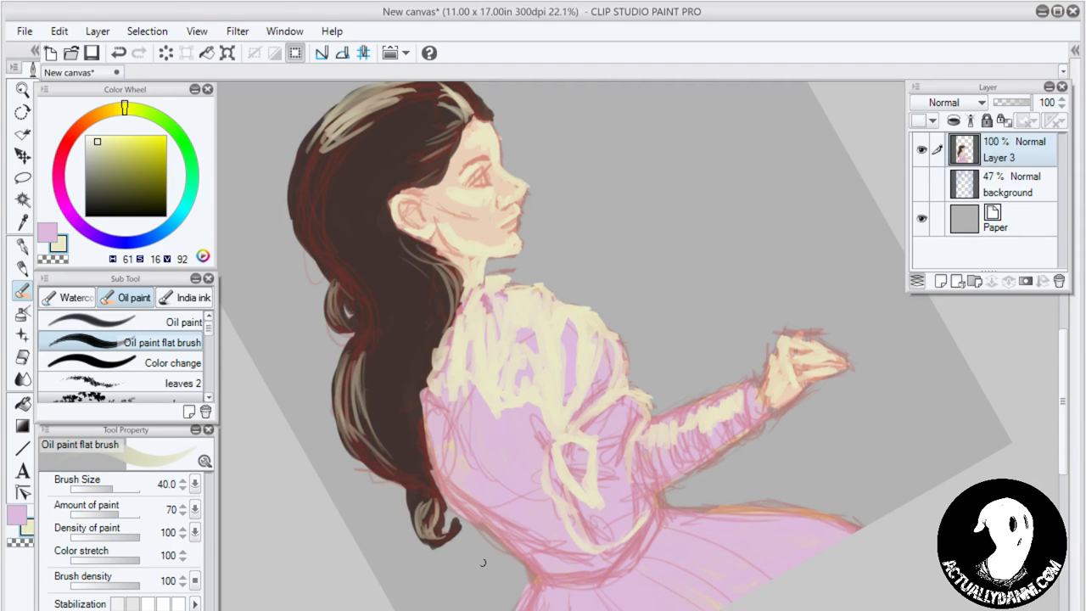
Trace pale yellow highlights along the bodice's waist and back edge and around the forearm sleeve
{"action": "mouse_move", "coordinate": [577, 545]}
{"action": "left_mouse_down"}
{"action": "mouse_move", "coordinate": [509, 525]}
{"action": "mouse_move", "coordinate": [561, 550]}
{"action": "mouse_move", "coordinate": [475, 506]}
{"action": "left_mouse_up"}
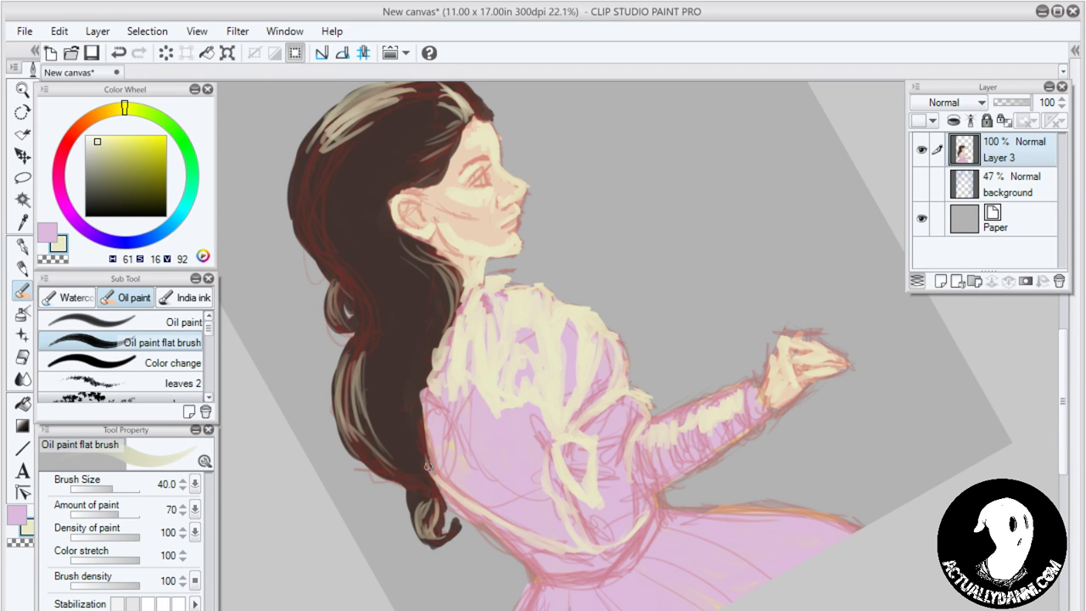
{"action": "mouse_move", "coordinate": [427, 467]}
{"action": "left_mouse_down"}
{"action": "mouse_move", "coordinate": [430, 446]}
{"action": "mouse_move", "coordinate": [437, 480]}
{"action": "mouse_move", "coordinate": [421, 393]}
{"action": "mouse_move", "coordinate": [440, 421]}
{"action": "left_mouse_up"}
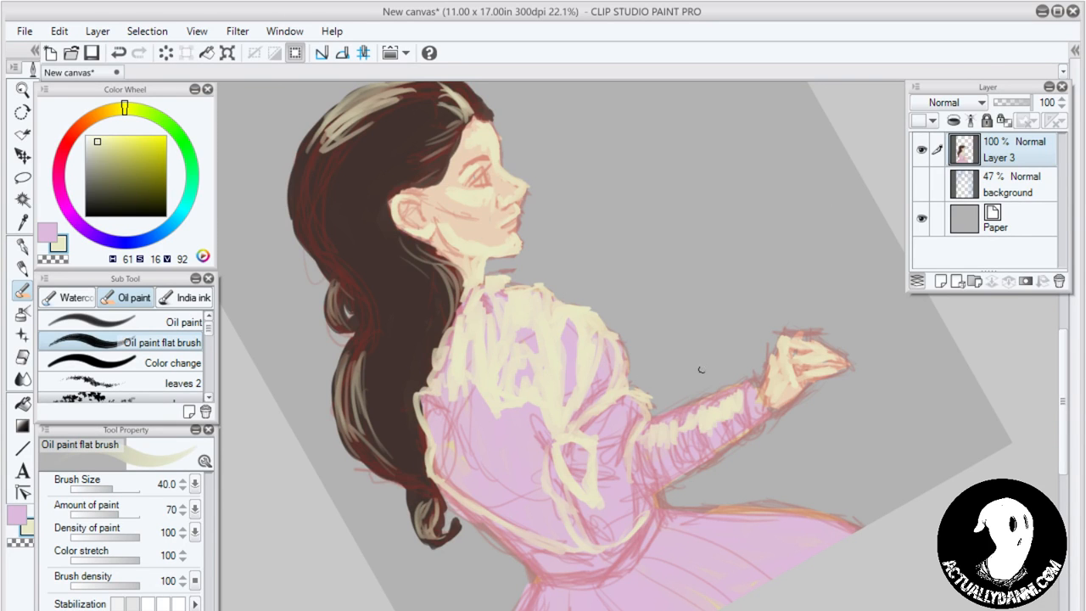
{"action": "mouse_move", "coordinate": [720, 440]}
{"action": "left_mouse_down"}
{"action": "mouse_move", "coordinate": [692, 435]}
{"action": "mouse_move", "coordinate": [701, 404]}
{"action": "mouse_move", "coordinate": [760, 376]}
{"action": "mouse_move", "coordinate": [768, 406]}
{"action": "mouse_move", "coordinate": [660, 419]}
{"action": "left_mouse_up"}
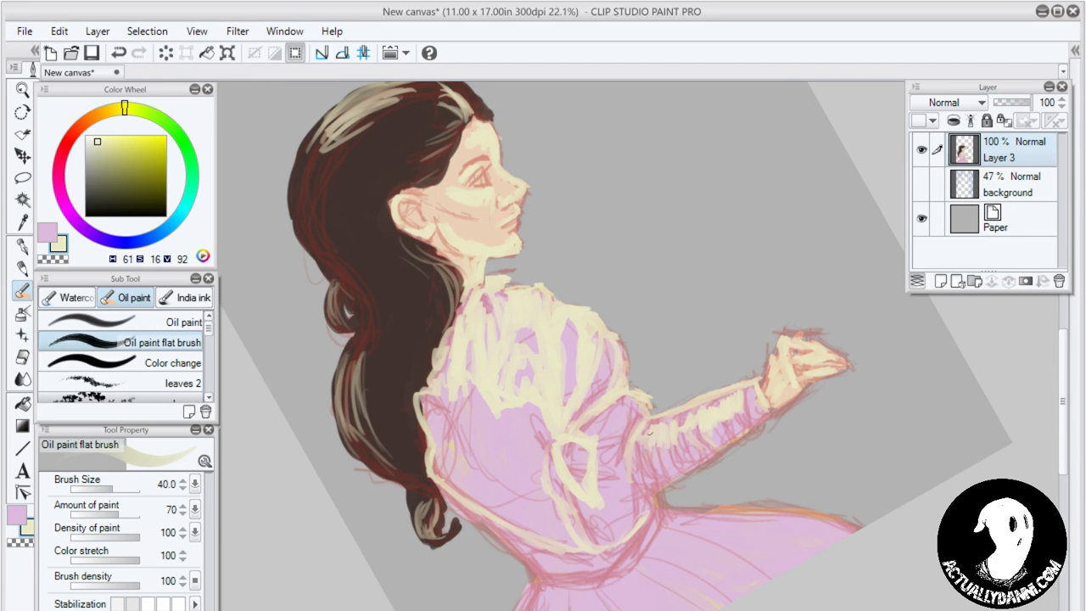
{"action": "mouse_move", "coordinate": [630, 470]}
{"action": "left_mouse_down"}
{"action": "mouse_move", "coordinate": [649, 486]}
{"action": "mouse_move", "coordinate": [679, 473]}
{"action": "mouse_move", "coordinate": [731, 445]}
{"action": "mouse_move", "coordinate": [759, 413]}
{"action": "left_mouse_up"}
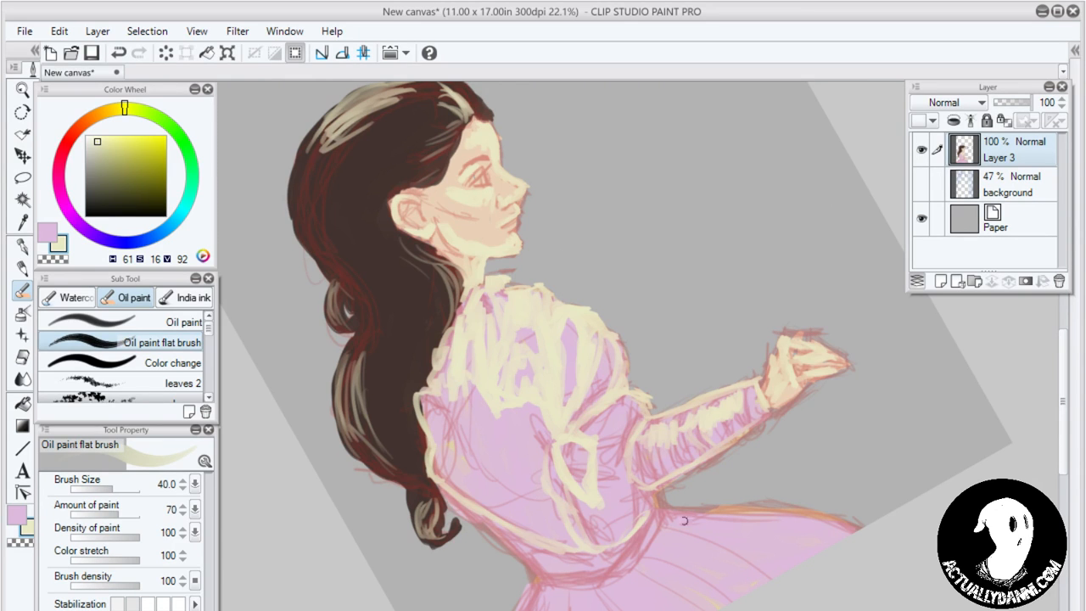
Highlight the skirt's upper and rear edges and draw pale yellow pleat lines down from the waist
{"action": "mouse_move", "coordinate": [641, 500]}
{"action": "left_mouse_down"}
{"action": "mouse_move", "coordinate": [811, 511]}
{"action": "mouse_move", "coordinate": [783, 514]}
{"action": "mouse_move", "coordinate": [862, 527]}
{"action": "mouse_move", "coordinate": [657, 510]}
{"action": "mouse_move", "coordinate": [808, 496]}
{"action": "mouse_move", "coordinate": [880, 525]}
{"action": "mouse_move", "coordinate": [762, 500]}
{"action": "left_mouse_up"}
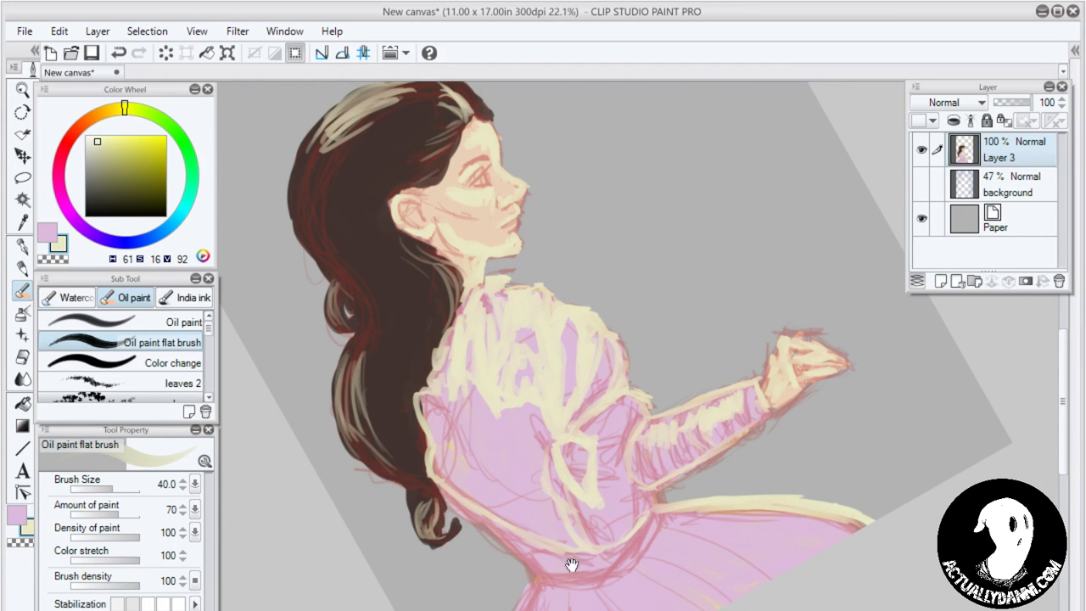
{"action": "scroll", "coordinate": [550, 359], "scroll_direction": "down", "scroll_amount": 5}
{"action": "mouse_move", "coordinate": [504, 413]}
{"action": "left_mouse_down"}
{"action": "mouse_move", "coordinate": [450, 543]}
{"action": "mouse_move", "coordinate": [499, 410]}
{"action": "mouse_move", "coordinate": [519, 396]}
{"action": "mouse_move", "coordinate": [553, 506]}
{"action": "left_mouse_up"}
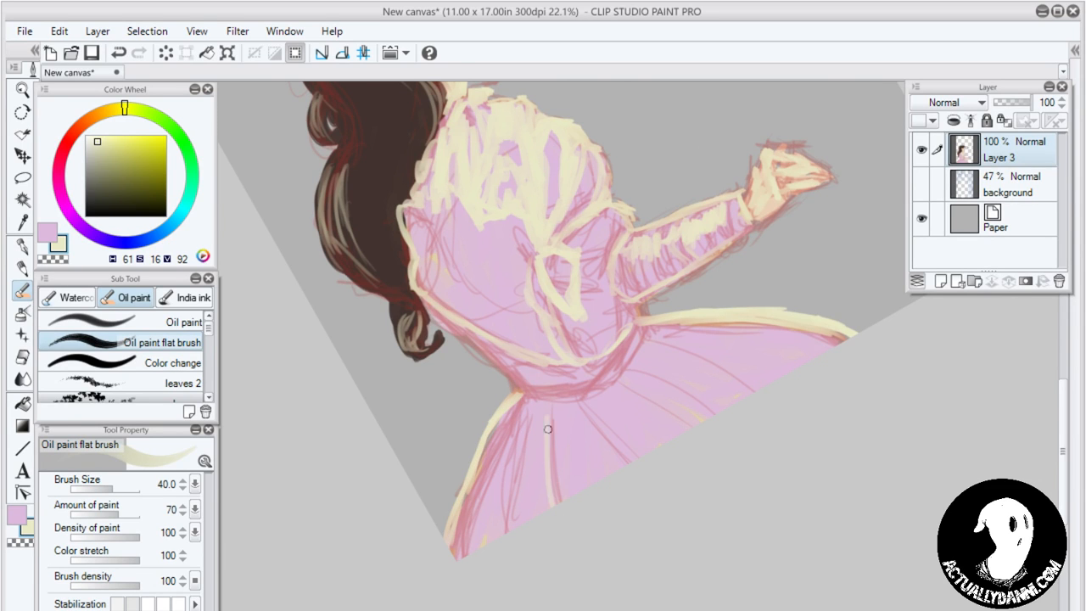
{"action": "left_click_drag", "start_coordinate": [547, 426], "coordinate": [555, 505]}
{"action": "mouse_move", "coordinate": [532, 405]}
{"action": "left_mouse_down"}
{"action": "mouse_move", "coordinate": [507, 530]}
{"action": "mouse_move", "coordinate": [532, 410]}
{"action": "mouse_move", "coordinate": [477, 497]}
{"action": "mouse_move", "coordinate": [462, 554]}
{"action": "left_mouse_up"}
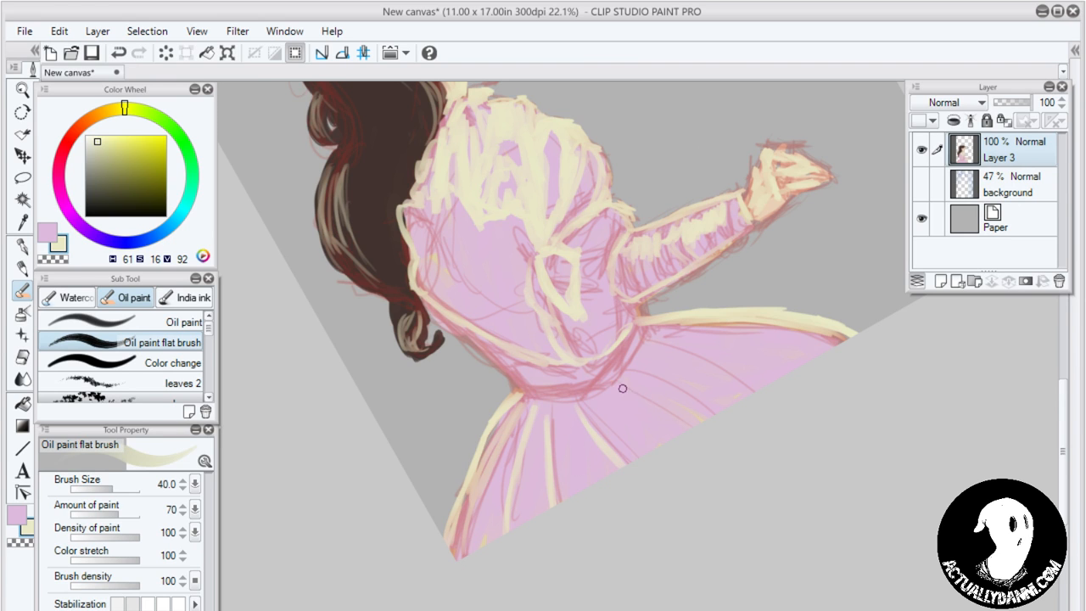
Fill the middle pleats of the skirt with broad pale yellow highlight strokes
{"action": "left_click_drag", "start_coordinate": [625, 390], "coordinate": [683, 428]}
{"action": "mouse_move", "coordinate": [652, 377]}
{"action": "left_mouse_down"}
{"action": "mouse_move", "coordinate": [711, 409]}
{"action": "mouse_move", "coordinate": [700, 421]}
{"action": "left_mouse_up"}
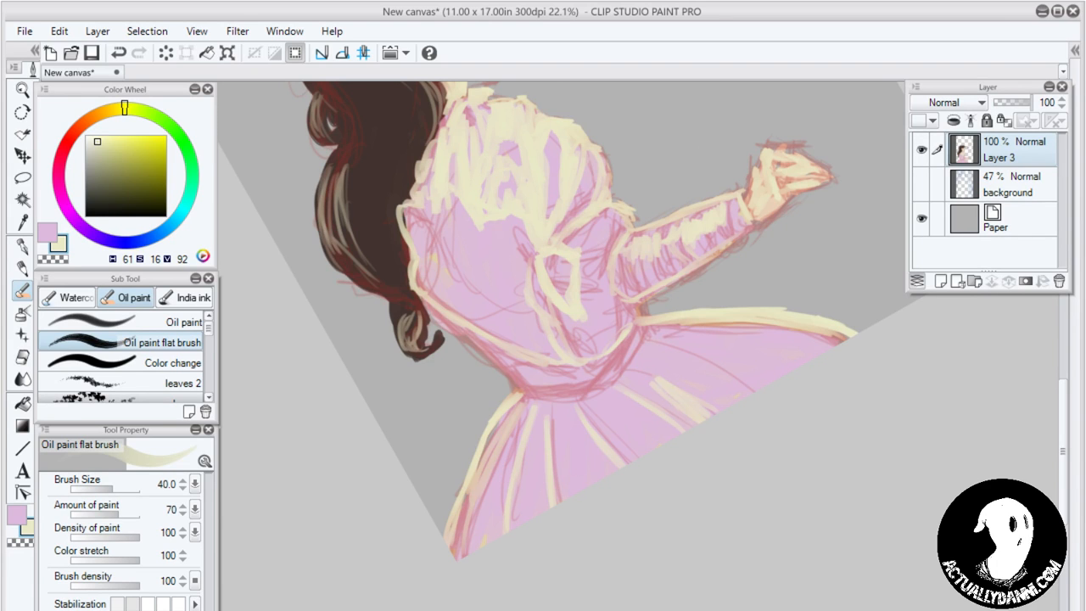
{"action": "left_click_drag", "start_coordinate": [642, 367], "coordinate": [721, 409]}
{"action": "mouse_move", "coordinate": [681, 366]}
{"action": "left_mouse_down"}
{"action": "mouse_move", "coordinate": [730, 405]}
{"action": "mouse_move", "coordinate": [740, 397]}
{"action": "left_mouse_up"}
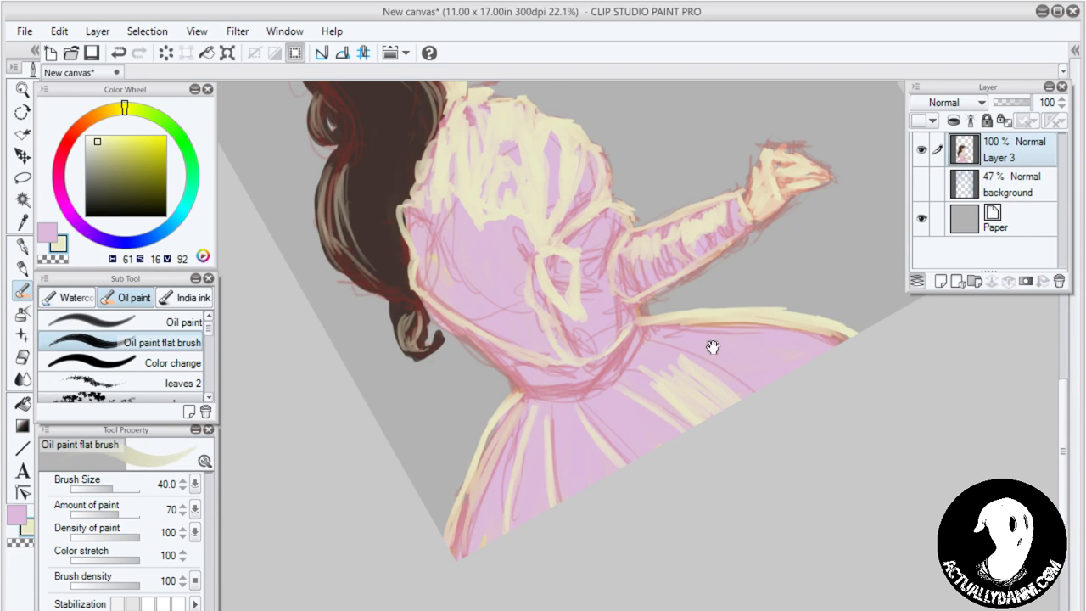
{"action": "left_click_drag", "start_coordinate": [710, 347], "coordinate": [727, 543]}
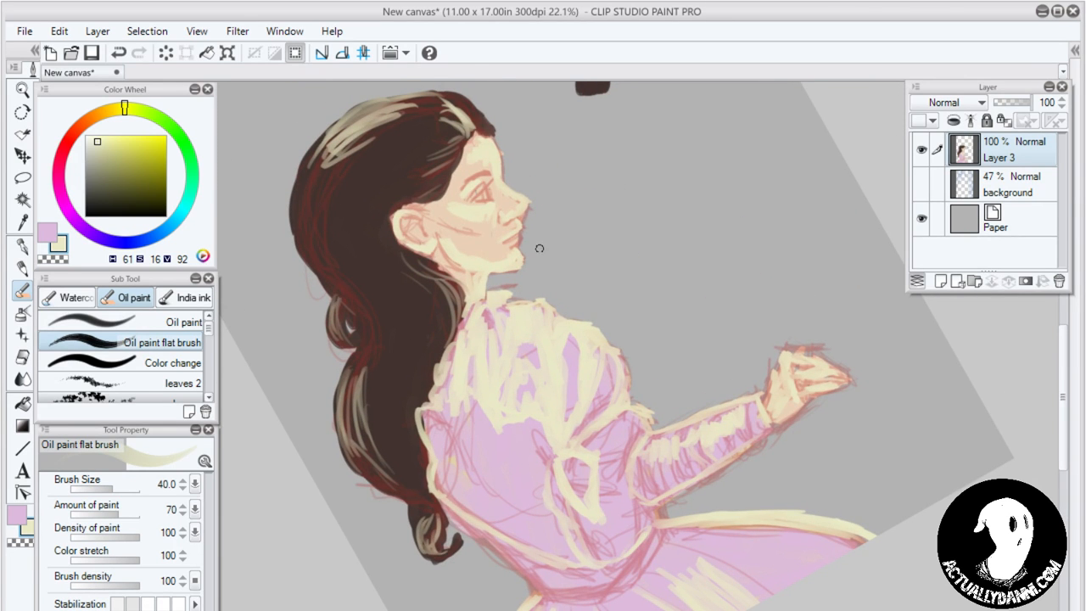
Blend the highlights and sketch lines of the cheek and jaw with the Oil paint brush in the peach swatch colour
{"action": "left_click_drag", "start_coordinate": [540, 248], "coordinate": [552, 327]}
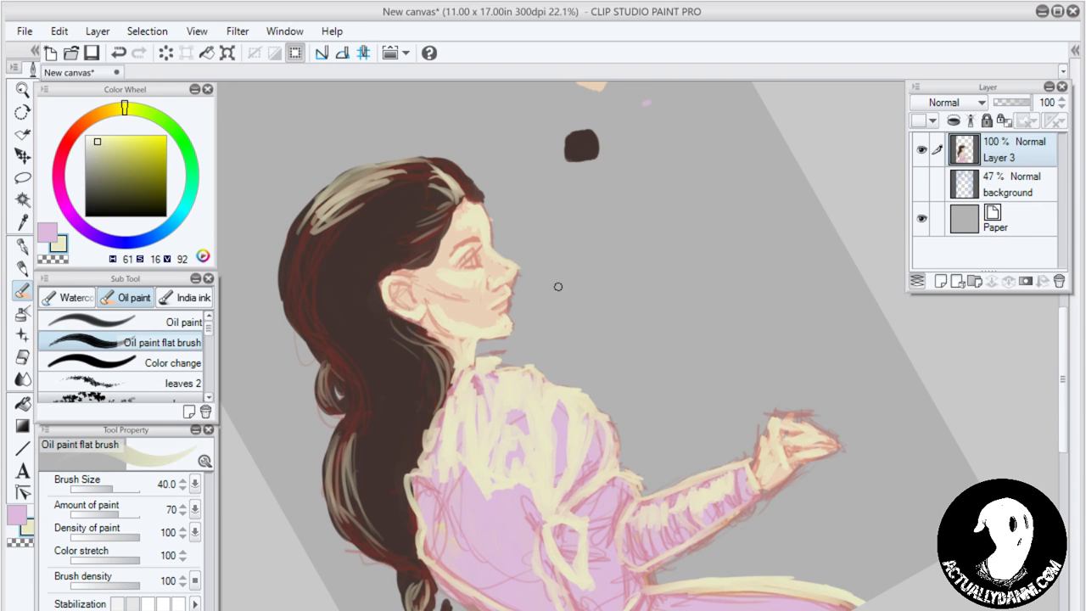
{"action": "mouse_move", "coordinate": [625, 251]}
{"action": "left_mouse_down"}
{"action": "mouse_move", "coordinate": [643, 322]}
{"action": "mouse_move", "coordinate": [650, 245]}
{"action": "mouse_move", "coordinate": [641, 273]}
{"action": "left_mouse_up"}
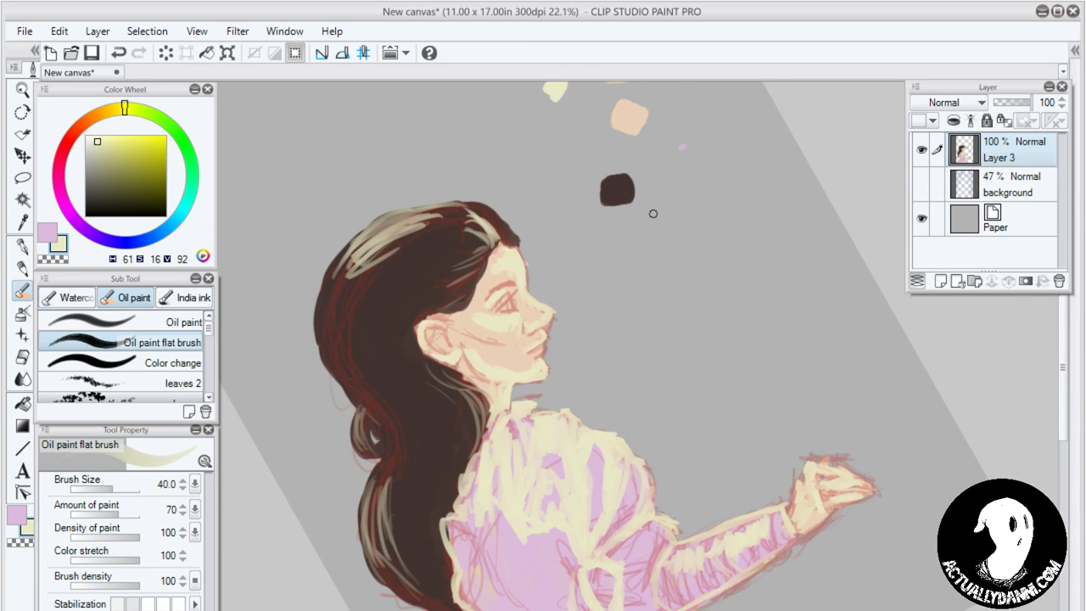
{"action": "key", "text": "x"}
{"action": "key", "text": "i"}
{"action": "mouse_move", "coordinate": [654, 208]}
{"action": "left_mouse_down"}
{"action": "mouse_move", "coordinate": [645, 274]}
{"action": "mouse_move", "coordinate": [611, 354]}
{"action": "left_mouse_up"}
{"action": "left_click", "coordinate": [621, 240]}
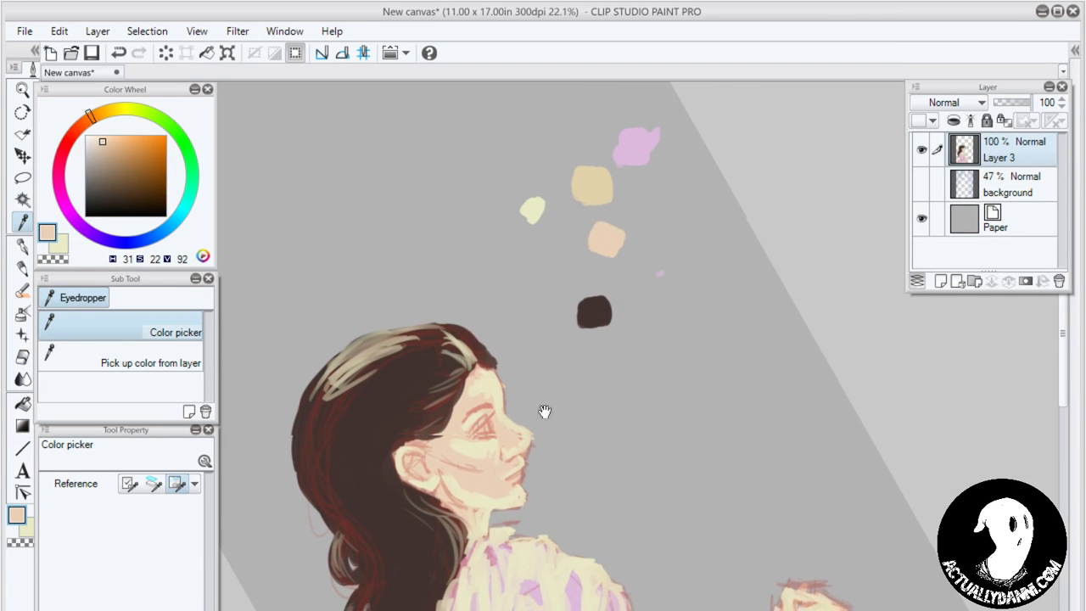
{"action": "left_click_drag", "start_coordinate": [545, 412], "coordinate": [581, 286]}
{"action": "key", "text": "b"}
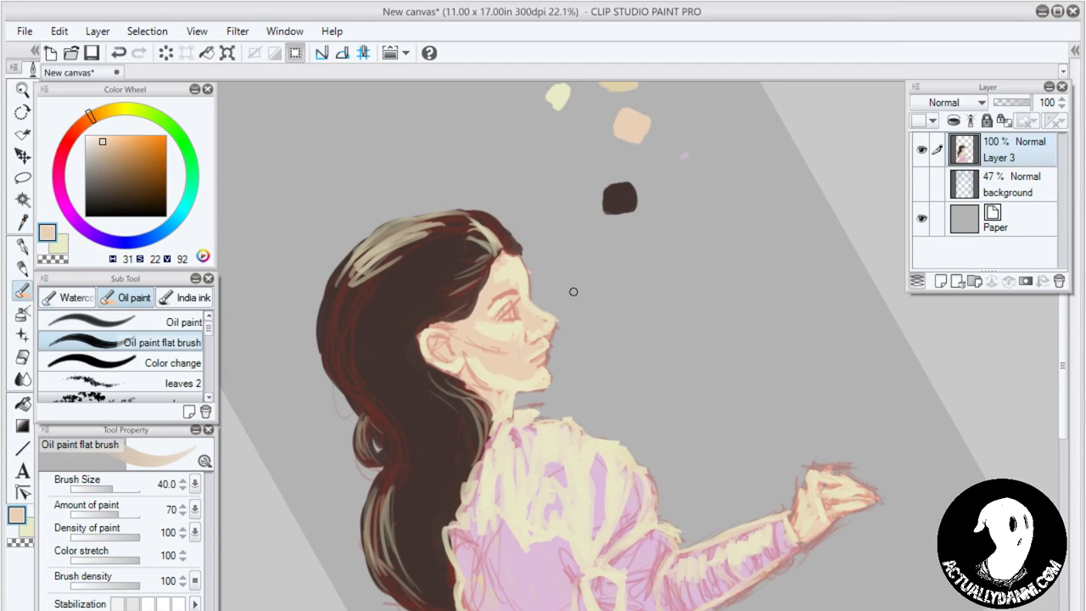
{"action": "left_click", "coordinate": [170, 322]}
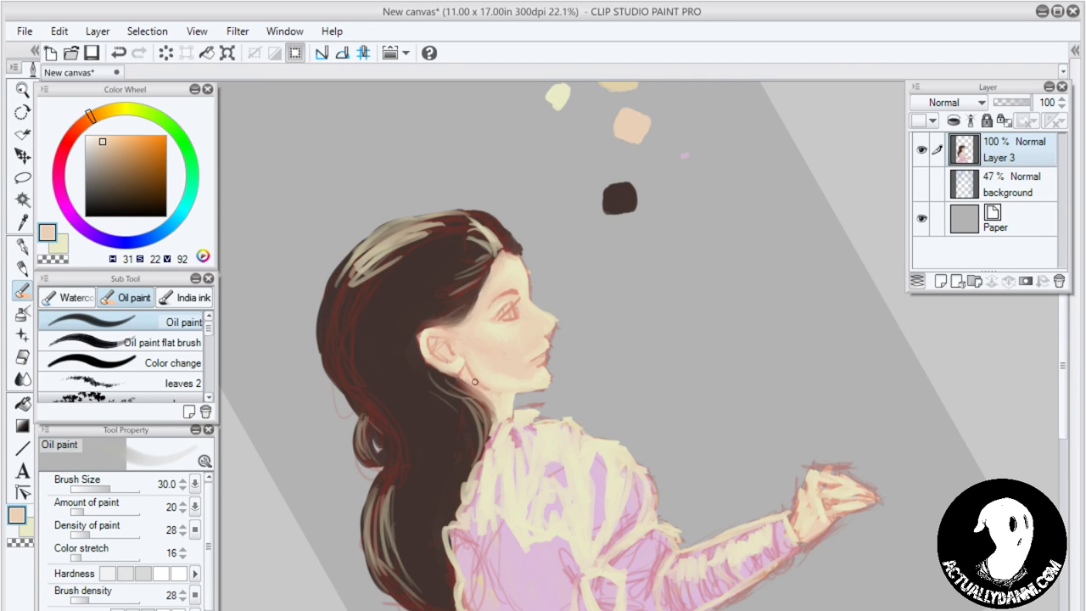
{"action": "left_click", "coordinate": [541, 376]}
Set the Oil paint flat brush to size 17 and sample the dark brown from the hair
{"action": "key", "text": "x"}
{"action": "key", "text": "period"}
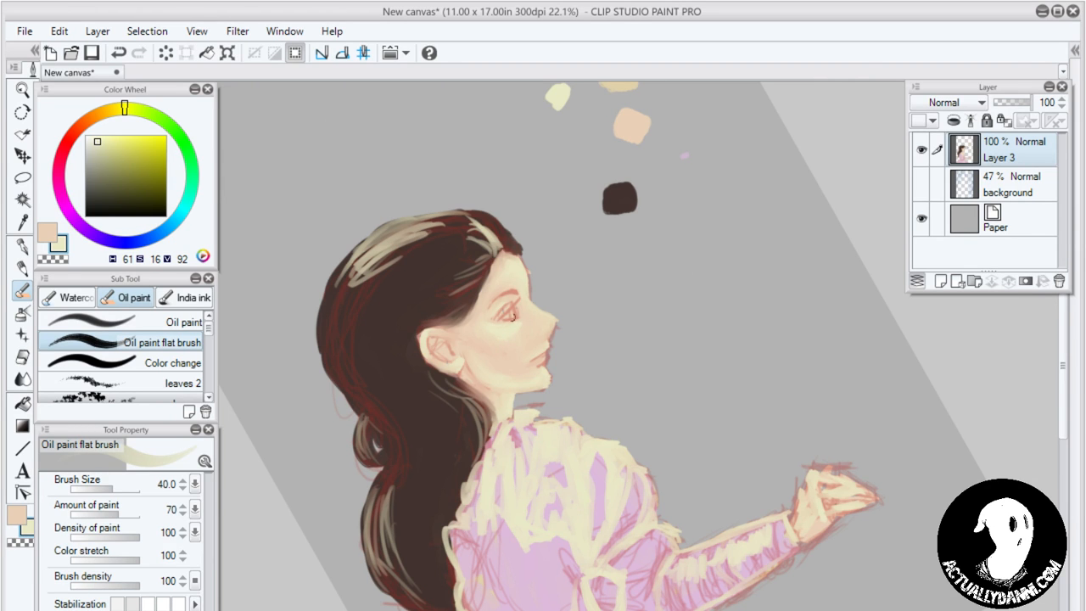
{"action": "key", "text": "bracketleft"}
{"action": "key", "text": "bracketleft"}
{"action": "key", "text": "bracketleft"}
{"action": "key", "text": "bracketleft"}
{"action": "left_click", "coordinate": [532, 355], "text": "alt"}
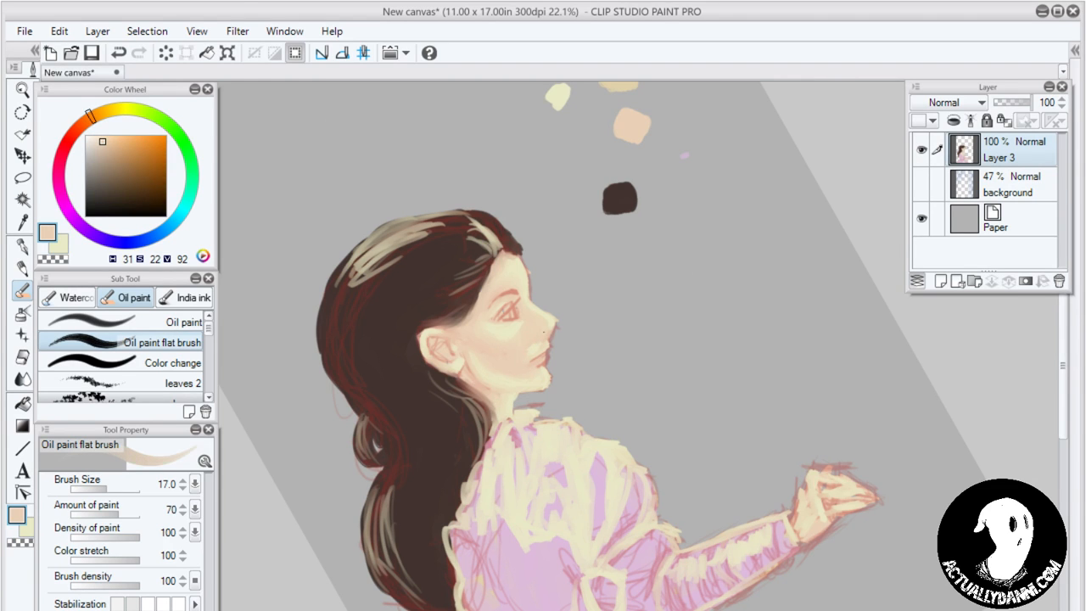
{"action": "key", "text": "i"}
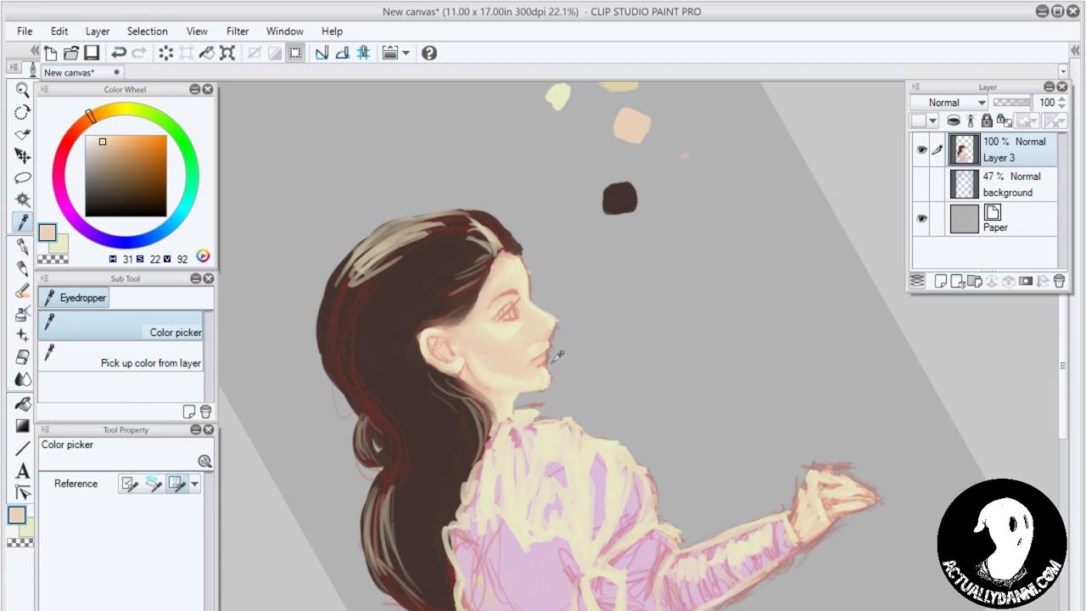
{"action": "left_click", "coordinate": [417, 357]}
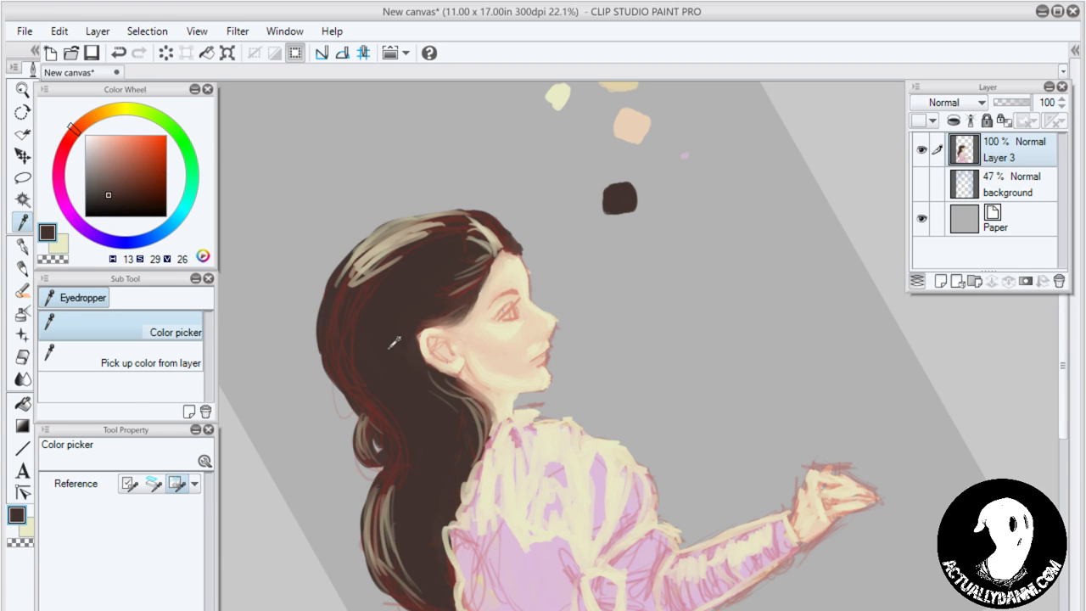
{"action": "key", "text": "b"}
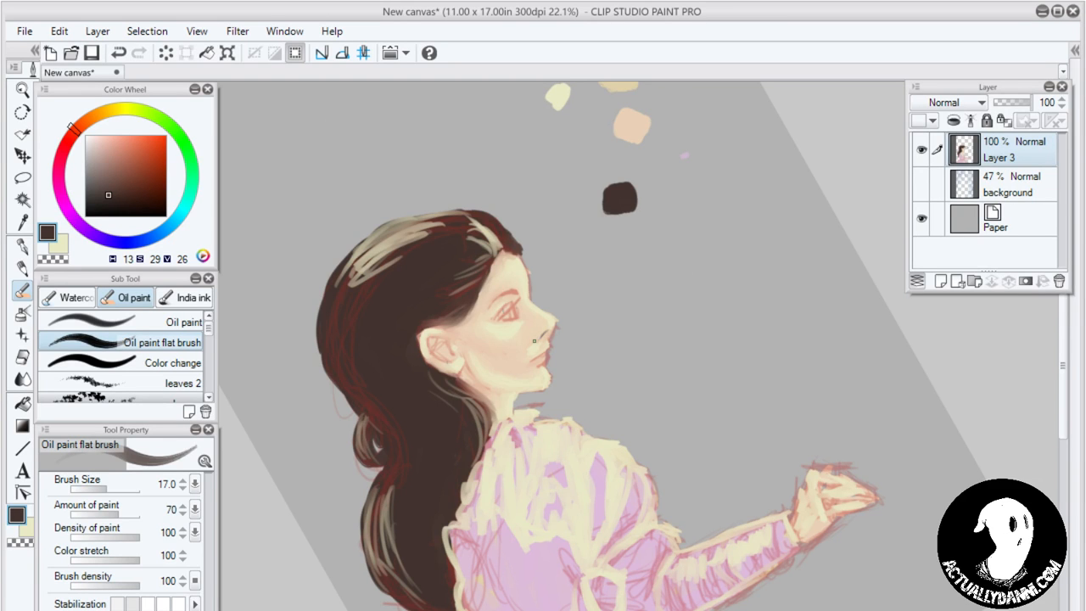
Draw the nostril, face profile, lips and chin shadow with thin dark brown strokes
{"action": "left_click_drag", "start_coordinate": [537, 339], "coordinate": [532, 335]}
{"action": "left_click_drag", "start_coordinate": [538, 307], "coordinate": [558, 320]}
{"action": "key", "text": "ctrl+z"}
{"action": "mouse_move", "coordinate": [525, 272]}
{"action": "left_mouse_down"}
{"action": "mouse_move", "coordinate": [528, 301]}
{"action": "mouse_move", "coordinate": [552, 318]}
{"action": "left_mouse_up"}
{"action": "left_click_drag", "start_coordinate": [527, 288], "coordinate": [523, 259]}
{"action": "left_click_drag", "start_coordinate": [546, 333], "coordinate": [542, 340]}
{"action": "left_click_drag", "start_coordinate": [550, 348], "coordinate": [542, 354]}
{"action": "mouse_move", "coordinate": [549, 357]}
{"action": "left_mouse_down"}
{"action": "mouse_move", "coordinate": [518, 375]}
{"action": "mouse_move", "coordinate": [534, 353]}
{"action": "mouse_move", "coordinate": [548, 408]}
{"action": "mouse_move", "coordinate": [547, 363]}
{"action": "mouse_move", "coordinate": [551, 375]}
{"action": "mouse_move", "coordinate": [522, 372]}
{"action": "mouse_move", "coordinate": [549, 384]}
{"action": "mouse_move", "coordinate": [512, 411]}
{"action": "mouse_move", "coordinate": [549, 384]}
{"action": "mouse_move", "coordinate": [536, 389]}
{"action": "mouse_move", "coordinate": [458, 308]}
{"action": "mouse_move", "coordinate": [474, 277]}
{"action": "mouse_move", "coordinate": [491, 302]}
{"action": "left_mouse_up"}
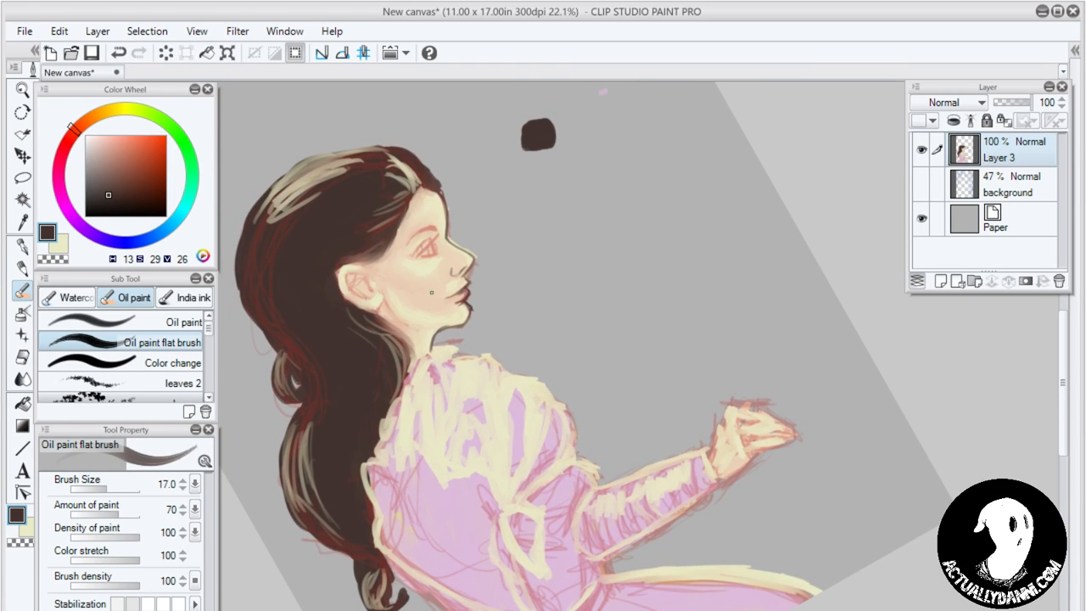
Sample the peach swatch as the second colour and paint over the dark outline along the forehead
{"action": "key", "text": "x"}
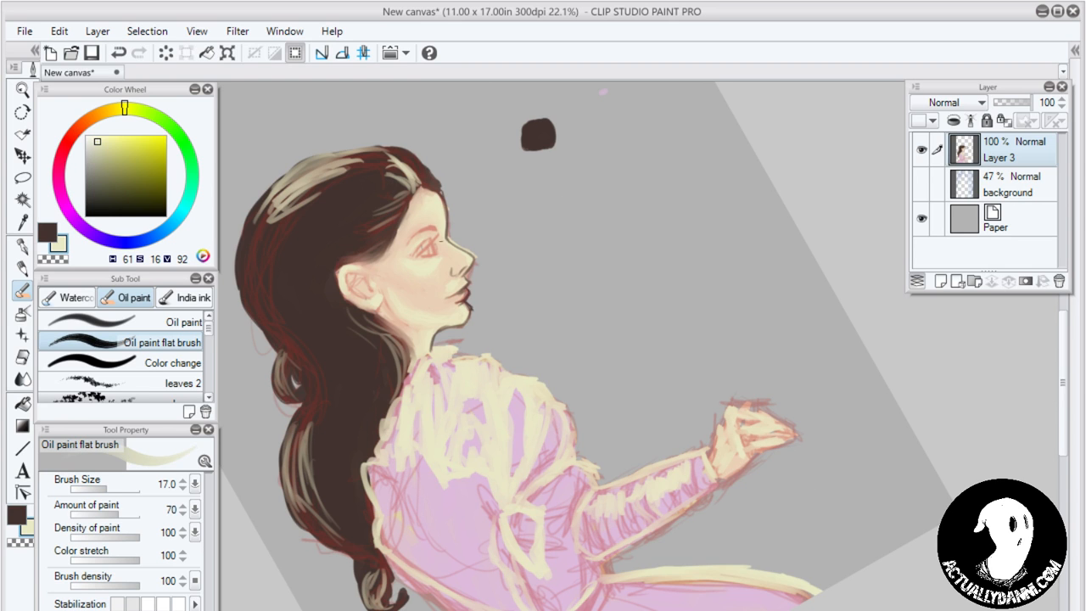
{"action": "left_click_drag", "start_coordinate": [681, 203], "coordinate": [705, 436]}
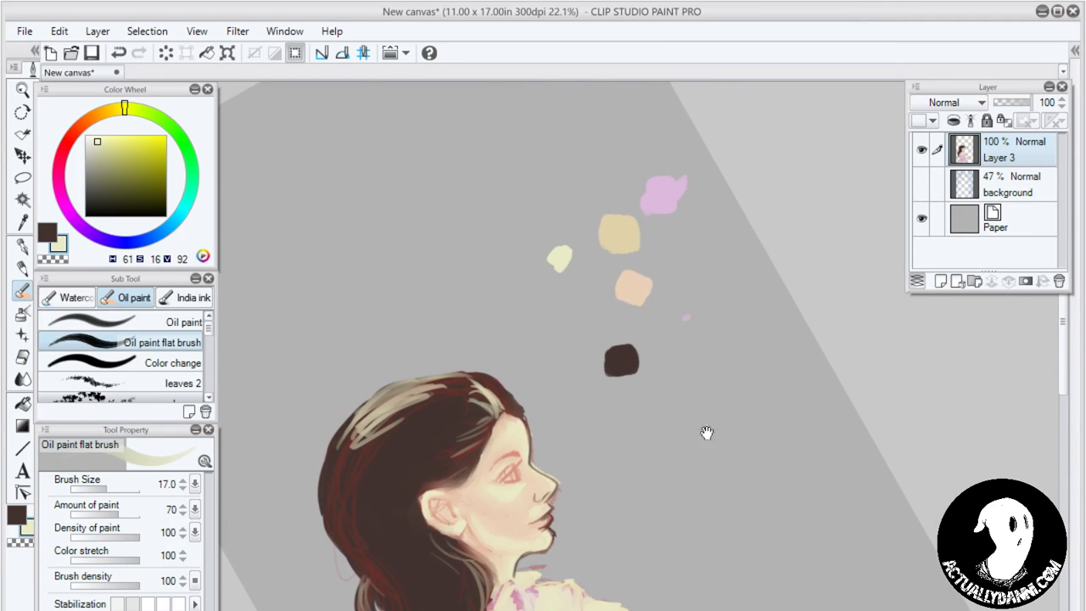
{"action": "key", "text": "i"}
{"action": "left_click", "coordinate": [645, 280]}
{"action": "left_click_drag", "start_coordinate": [610, 429], "coordinate": [591, 241]}
{"action": "key", "text": "b"}
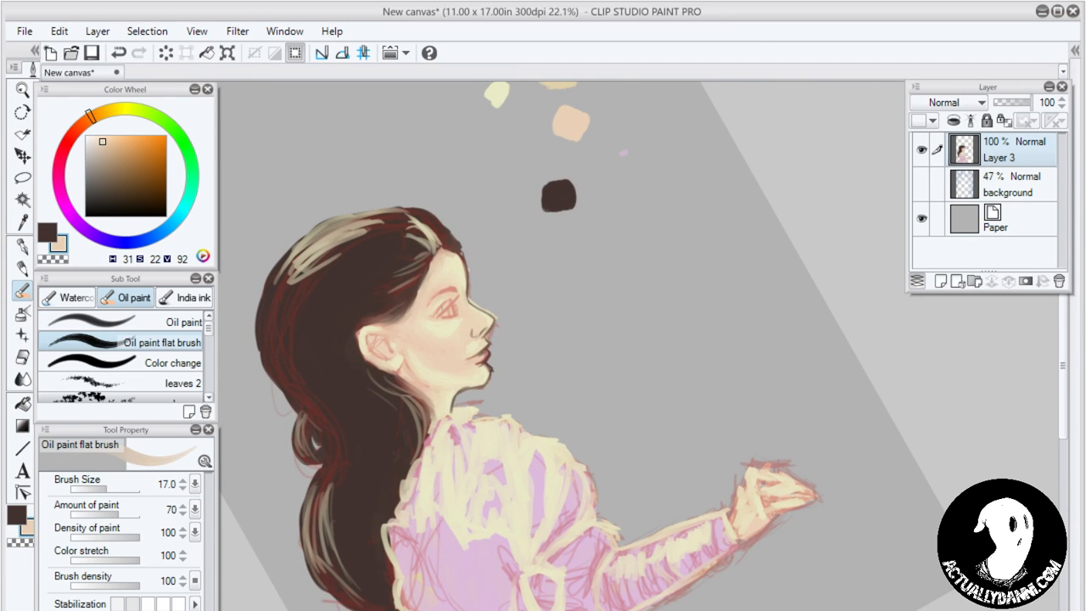
{"action": "mouse_move", "coordinate": [464, 295]}
{"action": "left_mouse_down"}
{"action": "mouse_move", "coordinate": [480, 316]}
{"action": "mouse_move", "coordinate": [464, 272]}
{"action": "left_mouse_up"}
{"action": "left_click_drag", "start_coordinate": [465, 272], "coordinate": [462, 262]}
{"action": "key", "text": "x"}
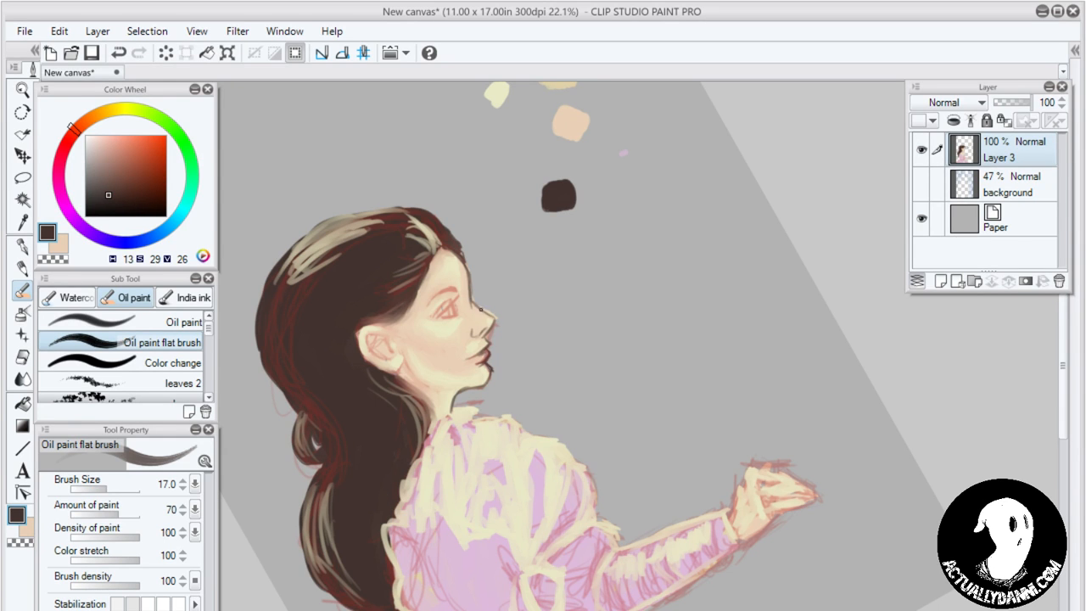
{"action": "key", "text": "x"}
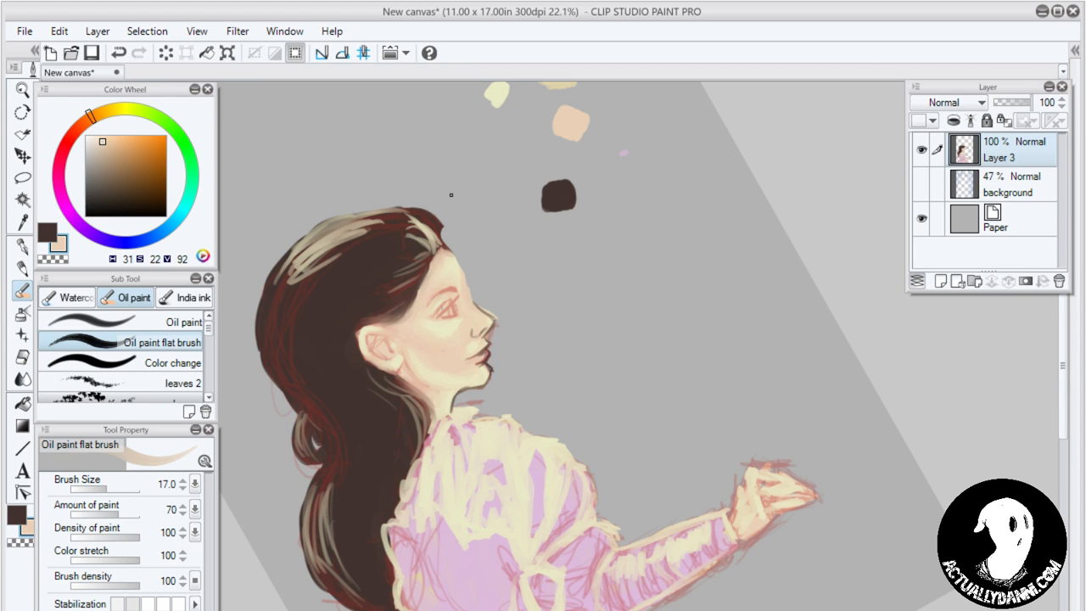
Sketch dark brown practice studies of a profile line and eye on the empty canvas beside the face, and erase them
{"action": "left_click_drag", "start_coordinate": [599, 243], "coordinate": [628, 337]}
{"action": "key", "text": "ctrl+z"}
{"action": "key", "text": "x"}
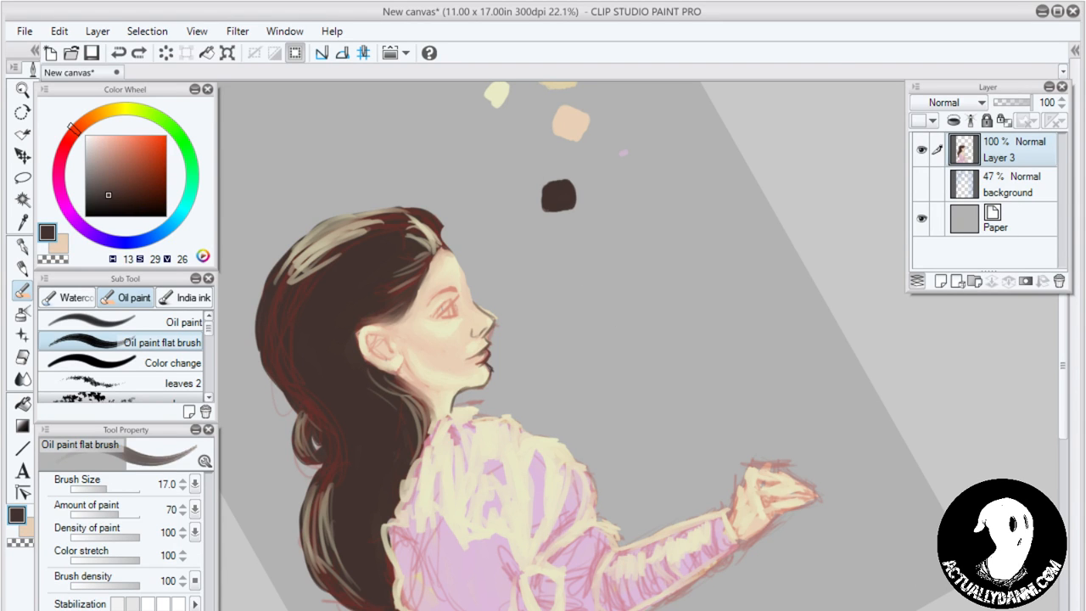
{"action": "mouse_move", "coordinate": [606, 243]}
{"action": "left_mouse_down"}
{"action": "mouse_move", "coordinate": [654, 328]}
{"action": "mouse_move", "coordinate": [675, 335]}
{"action": "mouse_move", "coordinate": [695, 324]}
{"action": "mouse_move", "coordinate": [695, 341]}
{"action": "mouse_move", "coordinate": [673, 336]}
{"action": "mouse_move", "coordinate": [691, 362]}
{"action": "mouse_move", "coordinate": [706, 358]}
{"action": "mouse_move", "coordinate": [674, 419]}
{"action": "left_mouse_up"}
{"action": "mouse_move", "coordinate": [705, 382]}
{"action": "left_mouse_down"}
{"action": "mouse_move", "coordinate": [718, 380]}
{"action": "mouse_move", "coordinate": [705, 450]}
{"action": "left_mouse_up"}
{"action": "left_click_drag", "start_coordinate": [613, 320], "coordinate": [633, 362]}
{"action": "left_click_drag", "start_coordinate": [626, 295], "coordinate": [598, 351]}
{"action": "mouse_move", "coordinate": [624, 297]}
{"action": "left_mouse_down"}
{"action": "mouse_move", "coordinate": [599, 353]}
{"action": "mouse_move", "coordinate": [604, 381]}
{"action": "left_mouse_up"}
{"action": "left_click_drag", "start_coordinate": [646, 360], "coordinate": [611, 372]}
{"action": "mouse_move", "coordinate": [604, 296]}
{"action": "left_mouse_down"}
{"action": "mouse_move", "coordinate": [607, 325]}
{"action": "mouse_move", "coordinate": [590, 336]}
{"action": "left_mouse_up"}
{"action": "mouse_move", "coordinate": [641, 369]}
{"action": "left_mouse_down"}
{"action": "mouse_move", "coordinate": [657, 376]}
{"action": "mouse_move", "coordinate": [638, 382]}
{"action": "left_mouse_up"}
{"action": "left_click_drag", "start_coordinate": [605, 331], "coordinate": [629, 365]}
{"action": "mouse_move", "coordinate": [693, 390]}
{"action": "left_mouse_down"}
{"action": "mouse_move", "coordinate": [711, 434]}
{"action": "mouse_move", "coordinate": [700, 419]}
{"action": "left_mouse_up"}
{"action": "left_click_drag", "start_coordinate": [618, 334], "coordinate": [621, 349]}
{"action": "left_click_drag", "start_coordinate": [627, 348], "coordinate": [621, 357]}
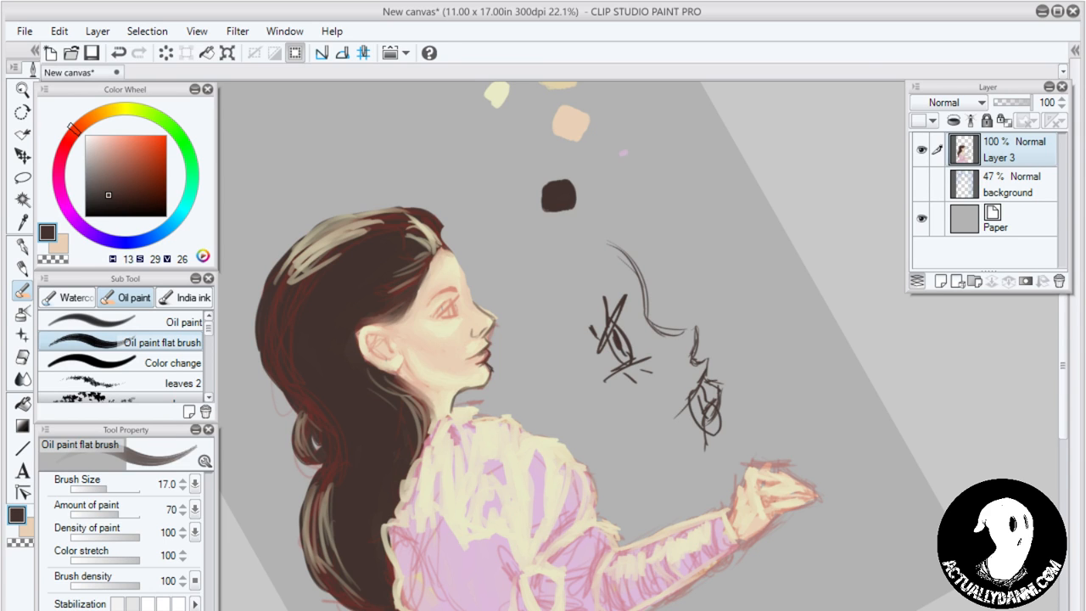
{"action": "mouse_move", "coordinate": [631, 281]}
{"action": "left_mouse_down"}
{"action": "mouse_move", "coordinate": [599, 286]}
{"action": "mouse_move", "coordinate": [571, 325]}
{"action": "left_mouse_up"}
{"action": "mouse_move", "coordinate": [730, 422]}
{"action": "left_mouse_down"}
{"action": "mouse_move", "coordinate": [705, 409]}
{"action": "mouse_move", "coordinate": [703, 373]}
{"action": "mouse_move", "coordinate": [721, 378]}
{"action": "mouse_move", "coordinate": [701, 445]}
{"action": "mouse_move", "coordinate": [672, 409]}
{"action": "left_mouse_up"}
{"action": "left_click_drag", "start_coordinate": [677, 332], "coordinate": [697, 340]}
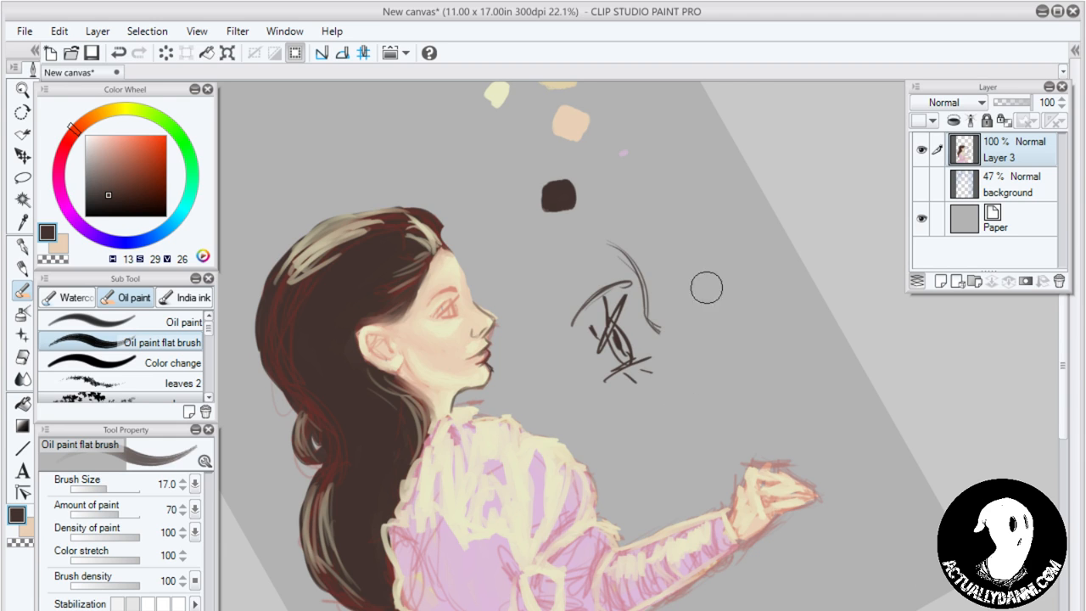
{"action": "mouse_move", "coordinate": [707, 288]}
{"action": "left_mouse_down"}
{"action": "mouse_move", "coordinate": [668, 329]}
{"action": "mouse_move", "coordinate": [579, 305]}
{"action": "mouse_move", "coordinate": [589, 345]}
{"action": "mouse_move", "coordinate": [615, 335]}
{"action": "mouse_move", "coordinate": [626, 233]}
{"action": "mouse_move", "coordinate": [649, 306]}
{"action": "left_mouse_up"}
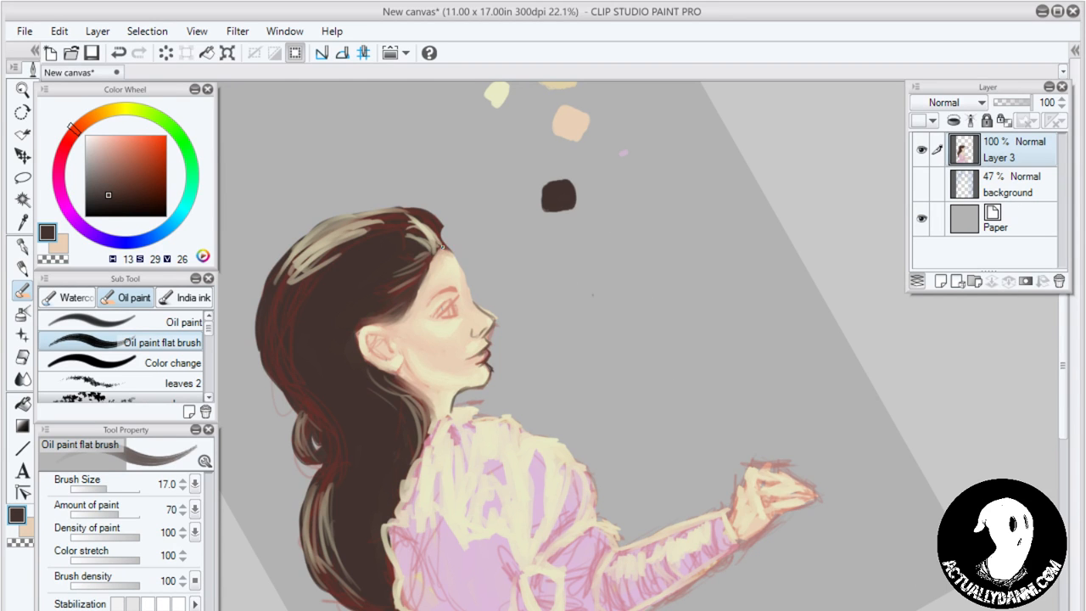
Redraw the dark brown contour from the forehead down the bridge of the nose to the nostril
{"action": "left_click_drag", "start_coordinate": [444, 247], "coordinate": [487, 315]}
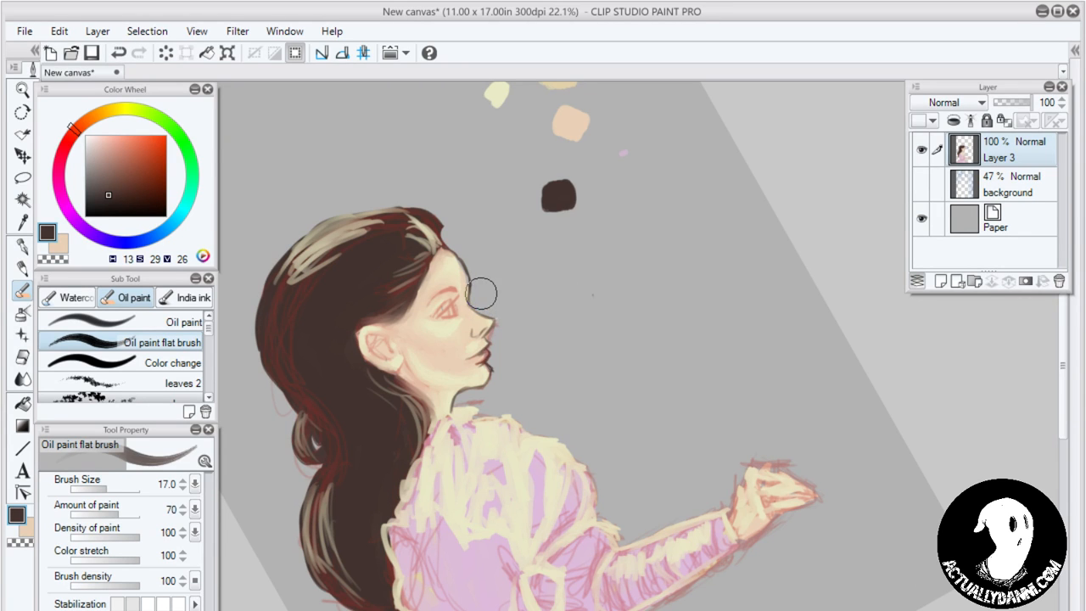
{"action": "key", "text": "x"}
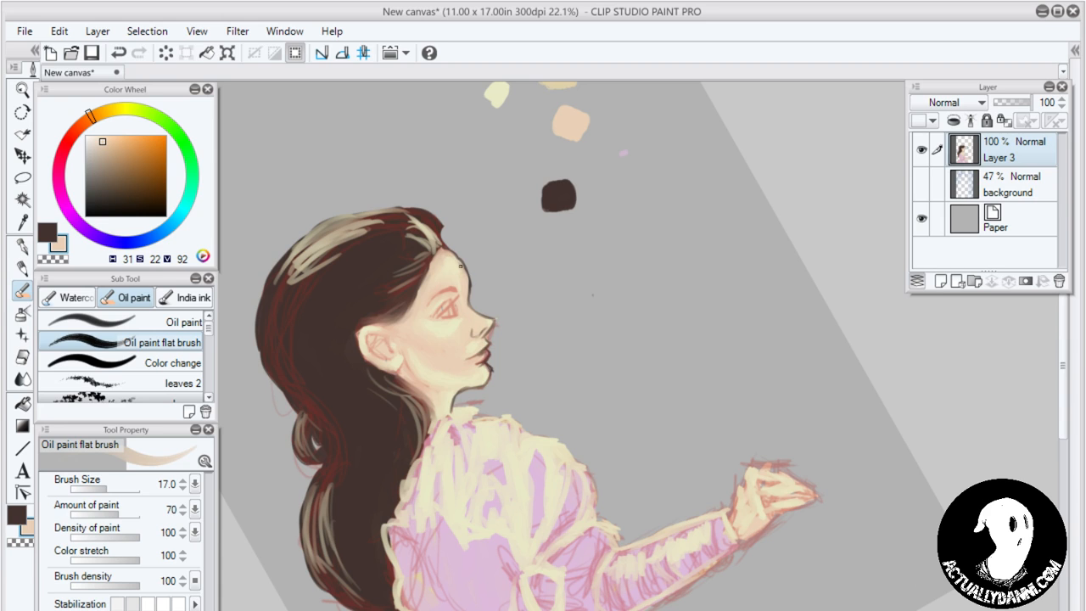
{"action": "key", "text": "x"}
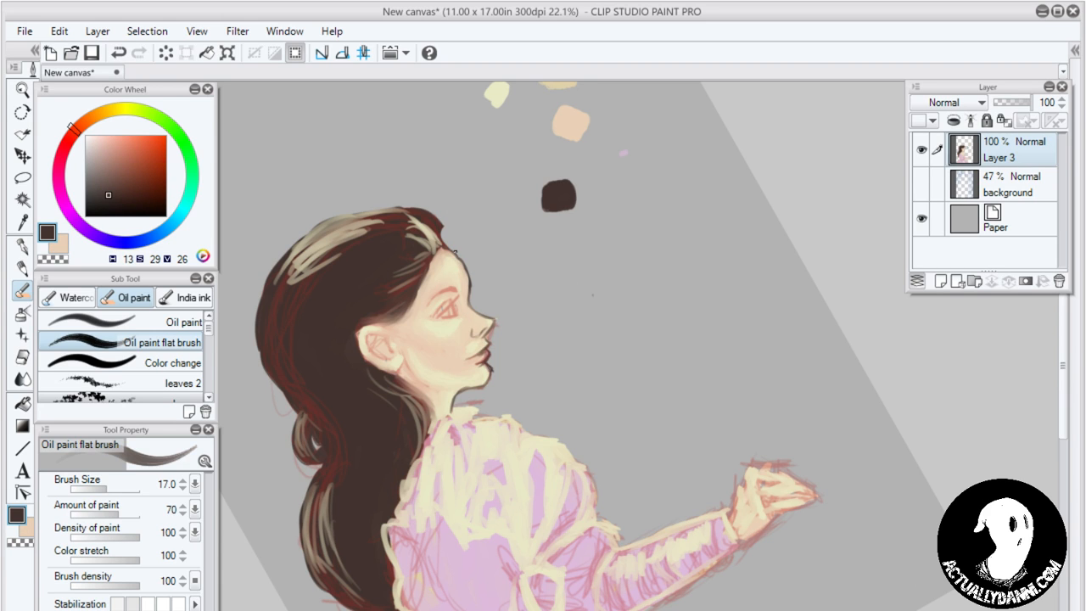
{"action": "left_click_drag", "start_coordinate": [453, 252], "coordinate": [469, 280]}
{"action": "mouse_move", "coordinate": [472, 305]}
{"action": "left_mouse_down"}
{"action": "mouse_move", "coordinate": [495, 320]}
{"action": "mouse_move", "coordinate": [486, 336]}
{"action": "left_mouse_up"}
Refine the forehead contour with alternating peach and dark brown strokes and darken the hairline above the temple
{"action": "key", "text": "x"}
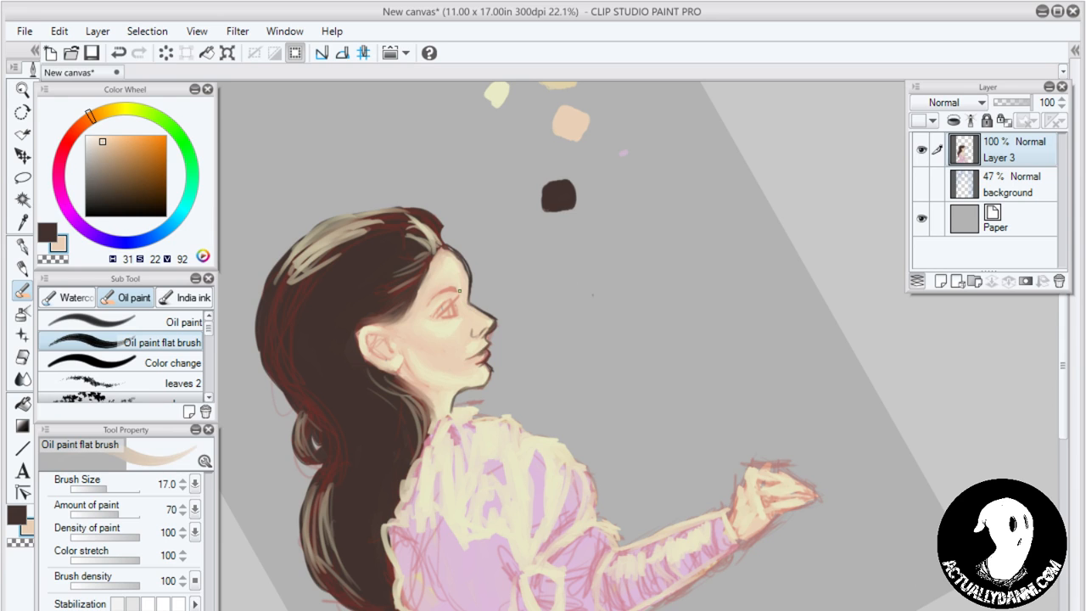
{"action": "left_click_drag", "start_coordinate": [467, 277], "coordinate": [453, 253]}
{"action": "key", "text": "x"}
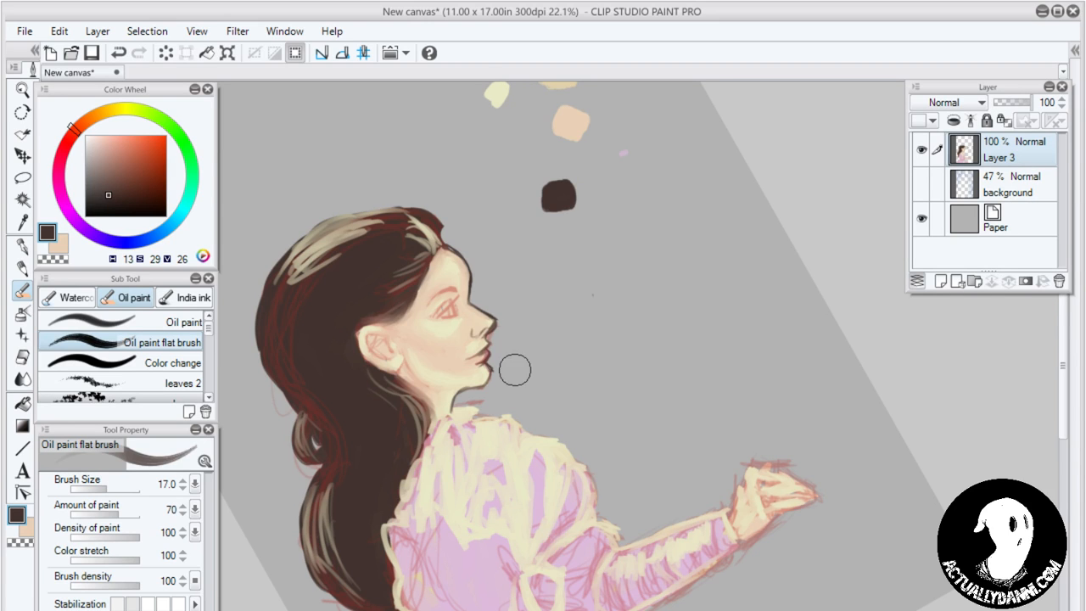
{"action": "key", "text": "x"}
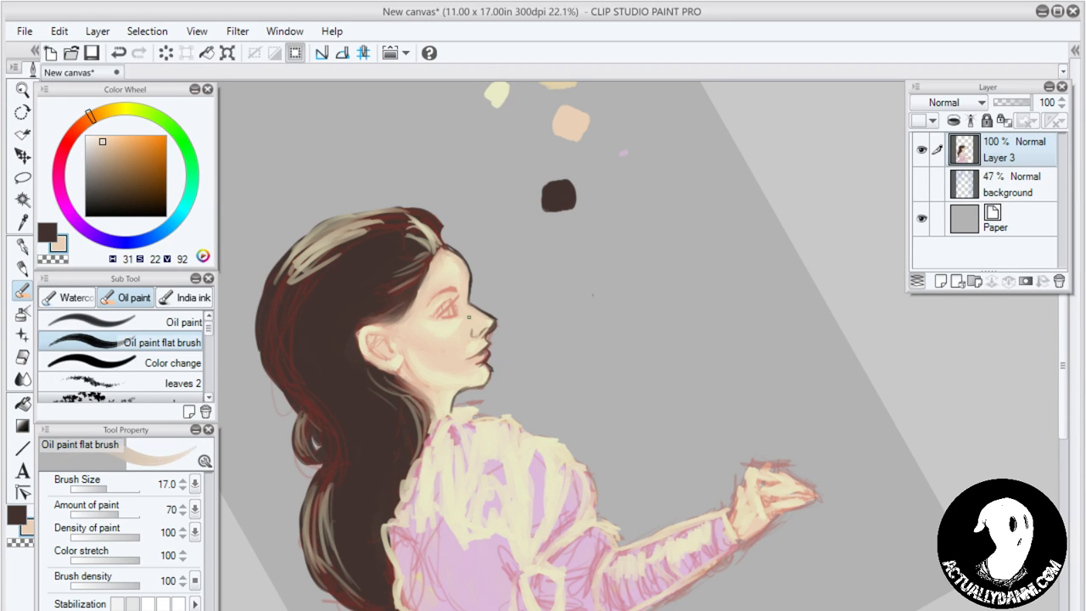
{"action": "mouse_move", "coordinate": [467, 273]}
{"action": "left_mouse_down"}
{"action": "mouse_move", "coordinate": [470, 304]}
{"action": "mouse_move", "coordinate": [469, 273]}
{"action": "mouse_move", "coordinate": [468, 293]}
{"action": "mouse_move", "coordinate": [454, 253]}
{"action": "mouse_move", "coordinate": [470, 295]}
{"action": "left_mouse_up"}
{"action": "key", "text": "x"}
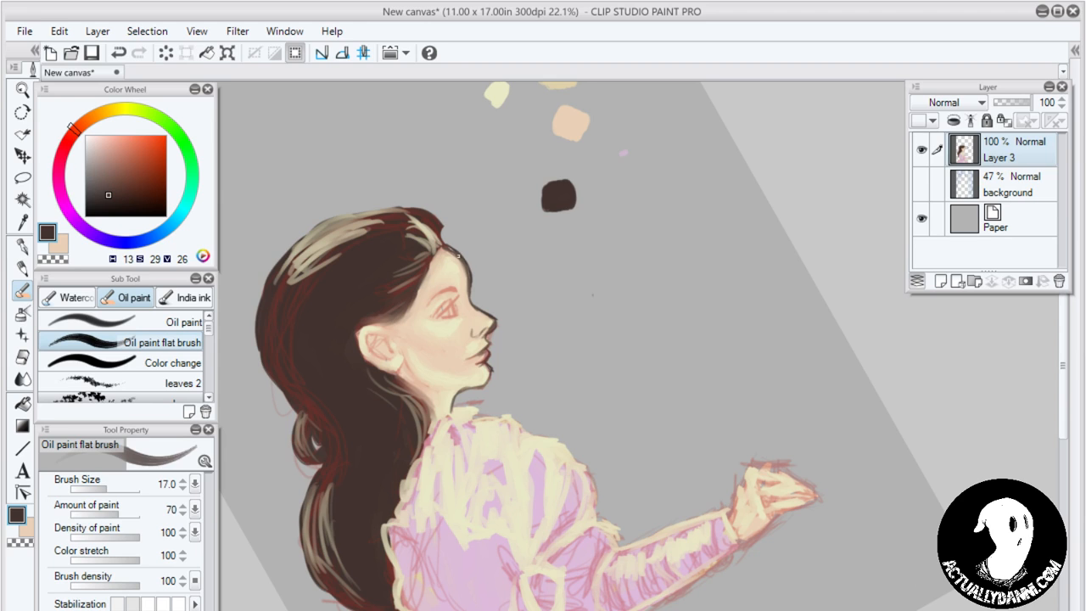
{"action": "left_click_drag", "start_coordinate": [443, 243], "coordinate": [426, 271]}
Paint the eye's lash line and iris and the eyebrow in dark brown
{"action": "key", "text": "space"}
{"action": "left_click_drag", "start_coordinate": [499, 458], "coordinate": [538, 351]}
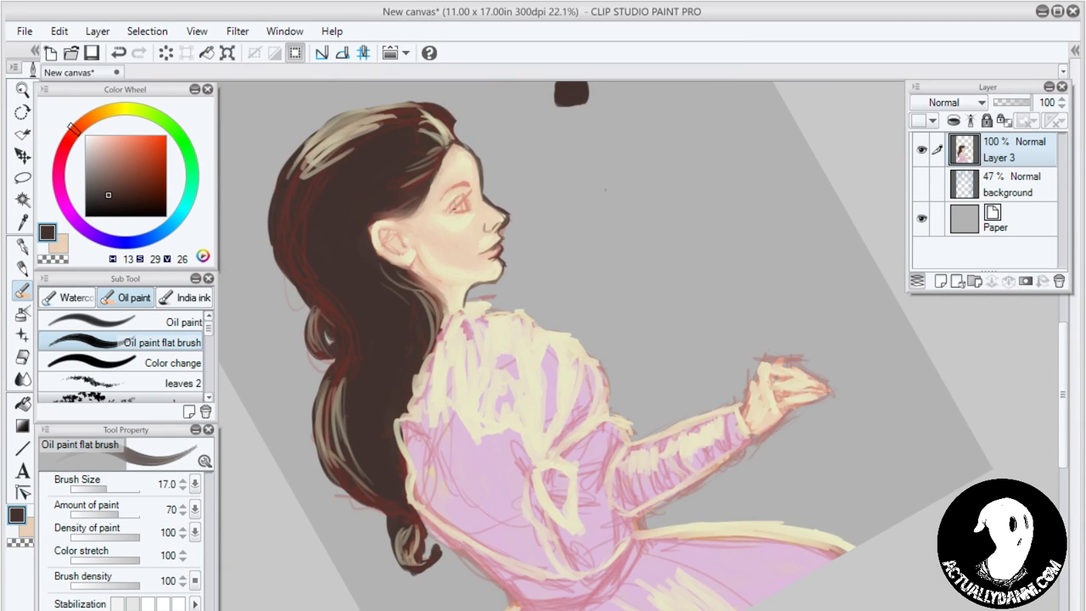
{"action": "left_click_drag", "start_coordinate": [456, 207], "coordinate": [469, 211]}
{"action": "mouse_move", "coordinate": [456, 207]}
{"action": "left_mouse_down"}
{"action": "mouse_move", "coordinate": [470, 193]}
{"action": "mouse_move", "coordinate": [453, 207]}
{"action": "left_mouse_up"}
{"action": "left_click_drag", "start_coordinate": [469, 182], "coordinate": [447, 190]}
{"action": "left_click_drag", "start_coordinate": [454, 184], "coordinate": [444, 190]}
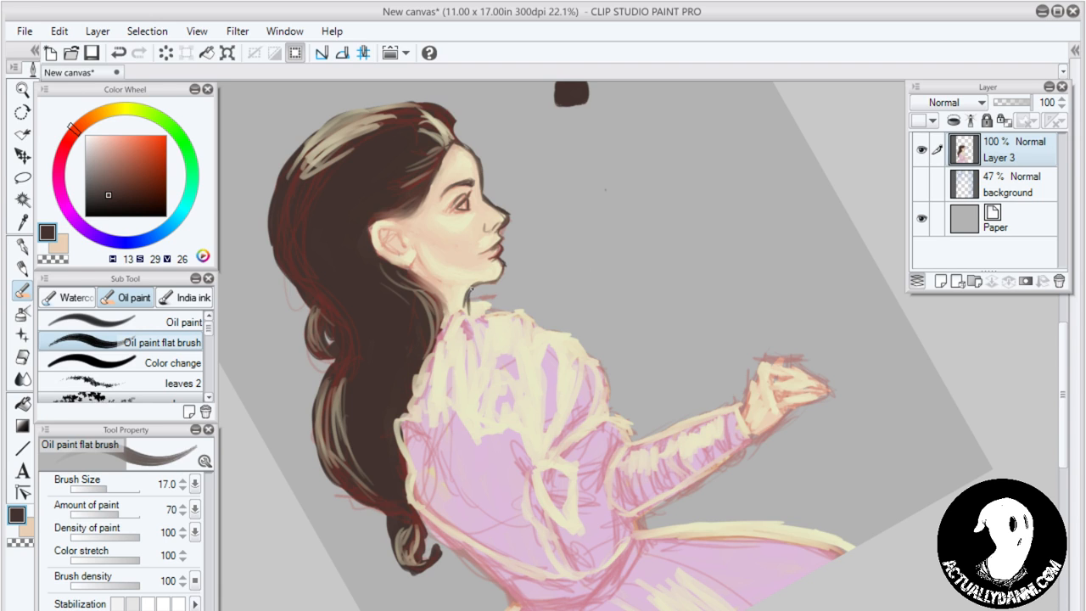
Draw dark brown lines under the jaw, down the neck and around the edge of the ear
{"action": "left_click_drag", "start_coordinate": [479, 283], "coordinate": [467, 316]}
{"action": "mouse_move", "coordinate": [414, 254]}
{"action": "left_mouse_down"}
{"action": "mouse_move", "coordinate": [427, 272]}
{"action": "mouse_move", "coordinate": [490, 280]}
{"action": "mouse_move", "coordinate": [430, 272]}
{"action": "left_mouse_up"}
{"action": "left_click_drag", "start_coordinate": [416, 257], "coordinate": [412, 265]}
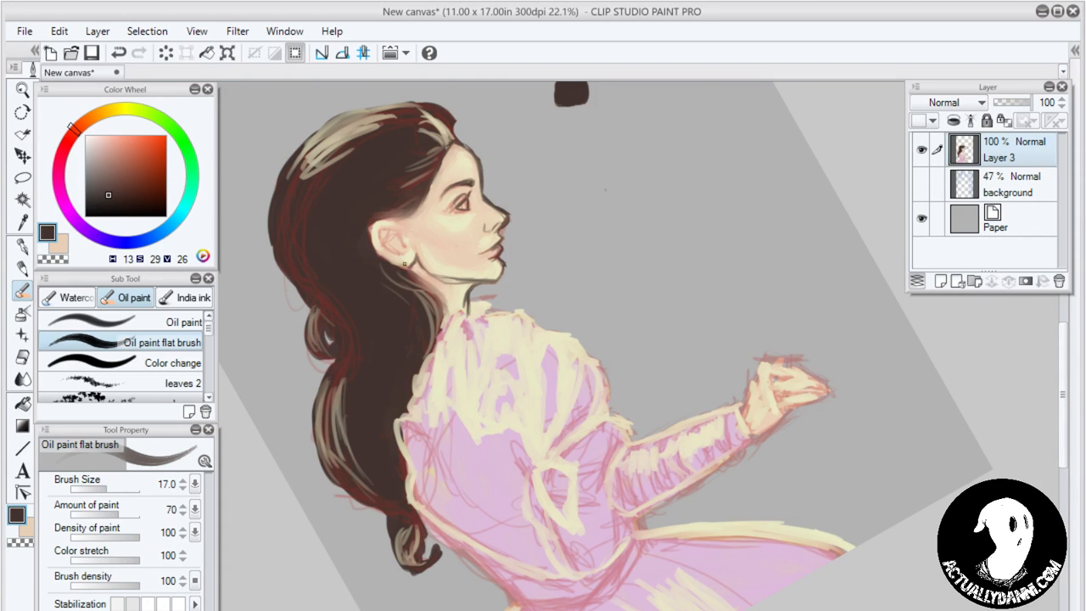
{"action": "mouse_move", "coordinate": [397, 263]}
{"action": "left_mouse_down"}
{"action": "mouse_move", "coordinate": [372, 246]}
{"action": "mouse_move", "coordinate": [376, 220]}
{"action": "mouse_move", "coordinate": [396, 225]}
{"action": "mouse_move", "coordinate": [383, 149]}
{"action": "mouse_move", "coordinate": [382, 229]}
{"action": "mouse_move", "coordinate": [412, 227]}
{"action": "mouse_move", "coordinate": [421, 202]}
{"action": "mouse_move", "coordinate": [420, 204]}
{"action": "left_mouse_up"}
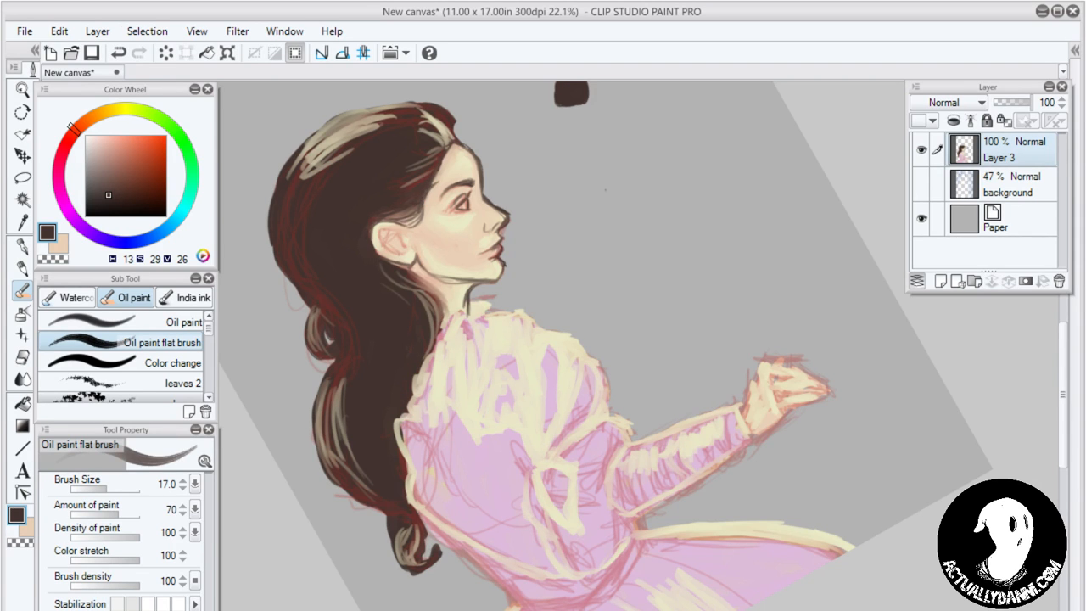
{"action": "left_click_drag", "start_coordinate": [373, 226], "coordinate": [374, 238]}
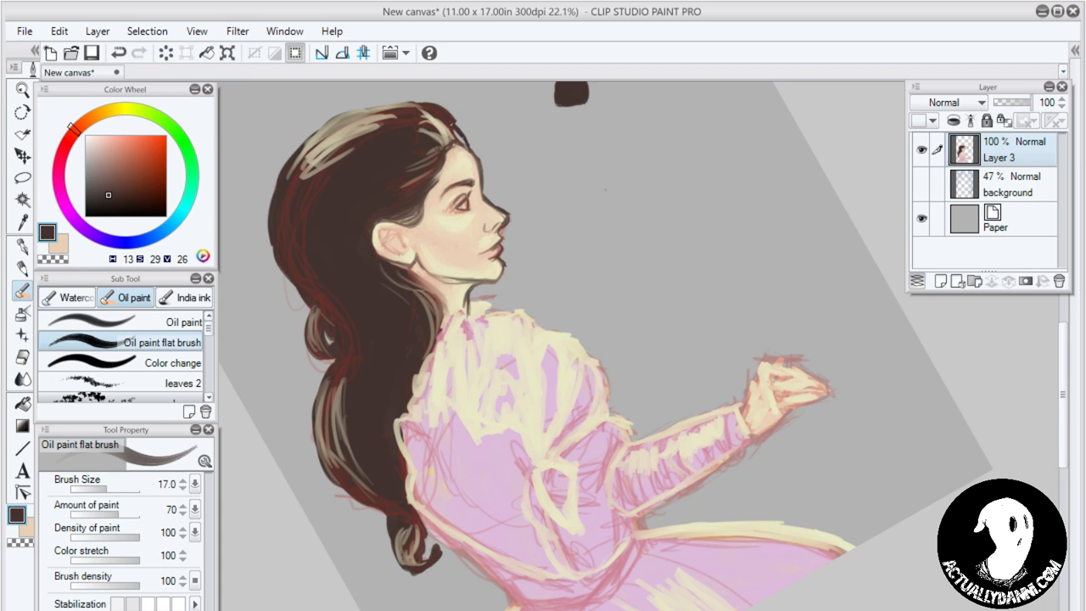
Add dark brown accents to the hairline, upper eyelid, lips, neck and inner ear, undoing the last two strokes
{"action": "mouse_move", "coordinate": [462, 139]}
{"action": "left_mouse_down"}
{"action": "mouse_move", "coordinate": [421, 102]}
{"action": "mouse_move", "coordinate": [470, 146]}
{"action": "left_mouse_up"}
{"action": "mouse_move", "coordinate": [462, 201]}
{"action": "left_mouse_down"}
{"action": "mouse_move", "coordinate": [467, 208]}
{"action": "mouse_move", "coordinate": [465, 195]}
{"action": "left_mouse_up"}
{"action": "left_click_drag", "start_coordinate": [482, 248], "coordinate": [498, 245]}
{"action": "left_click_drag", "start_coordinate": [470, 291], "coordinate": [472, 313]}
{"action": "mouse_move", "coordinate": [399, 235]}
{"action": "left_mouse_down"}
{"action": "mouse_move", "coordinate": [401, 244]}
{"action": "mouse_move", "coordinate": [386, 229]}
{"action": "mouse_move", "coordinate": [387, 252]}
{"action": "left_mouse_up"}
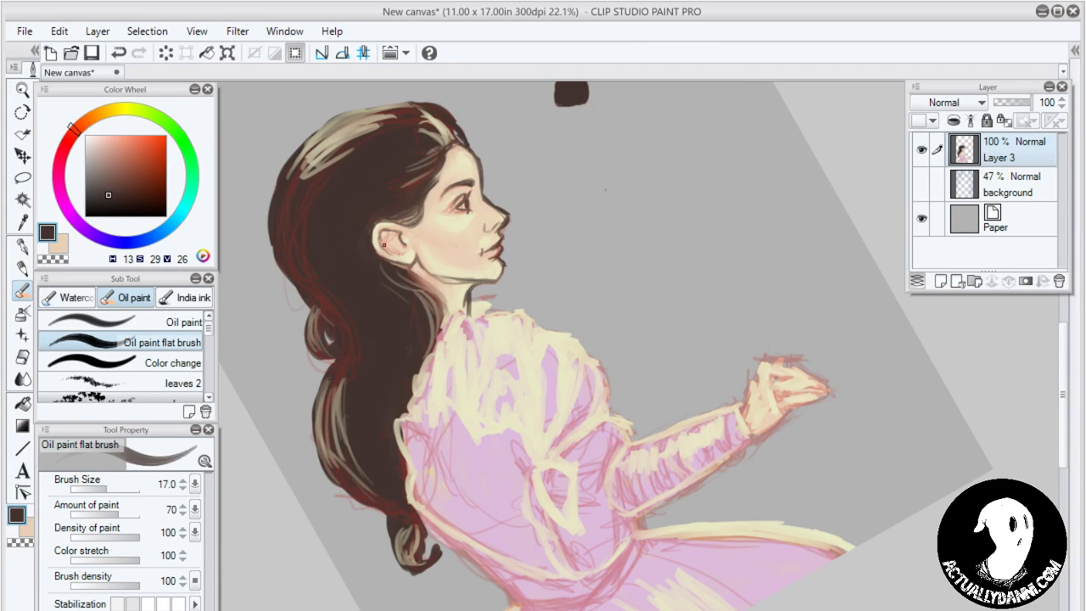
{"action": "key", "text": "ctrl+z"}
{"action": "key", "text": "ctrl+z"}
{"action": "mouse_move", "coordinate": [495, 481]}
{"action": "left_mouse_down"}
{"action": "mouse_move", "coordinate": [548, 373]}
{"action": "mouse_move", "coordinate": [473, 355]}
{"action": "mouse_move", "coordinate": [422, 376]}
{"action": "mouse_move", "coordinate": [518, 266]}
{"action": "mouse_move", "coordinate": [492, 432]}
{"action": "mouse_move", "coordinate": [521, 331]}
{"action": "mouse_move", "coordinate": [698, 402]}
{"action": "mouse_move", "coordinate": [705, 424]}
{"action": "mouse_move", "coordinate": [647, 487]}
{"action": "mouse_move", "coordinate": [650, 431]}
{"action": "left_mouse_up"}
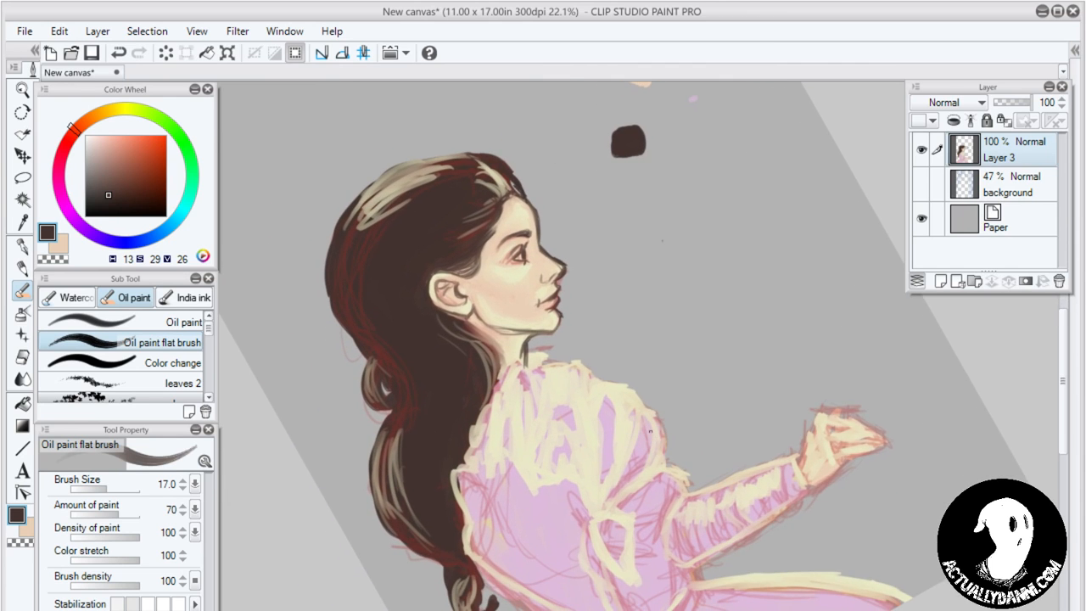
{"action": "mouse_move", "coordinate": [565, 390]}
{"action": "left_mouse_down"}
{"action": "mouse_move", "coordinate": [504, 414]}
{"action": "mouse_move", "coordinate": [543, 393]}
{"action": "mouse_move", "coordinate": [481, 498]}
{"action": "mouse_move", "coordinate": [488, 473]}
{"action": "mouse_move", "coordinate": [522, 520]}
{"action": "mouse_move", "coordinate": [550, 329]}
{"action": "mouse_move", "coordinate": [558, 431]}
{"action": "mouse_move", "coordinate": [508, 297]}
{"action": "mouse_move", "coordinate": [580, 396]}
{"action": "left_mouse_up"}
{"action": "key", "text": "r"}
{"action": "left_click_drag", "start_coordinate": [707, 389], "coordinate": [563, 249]}
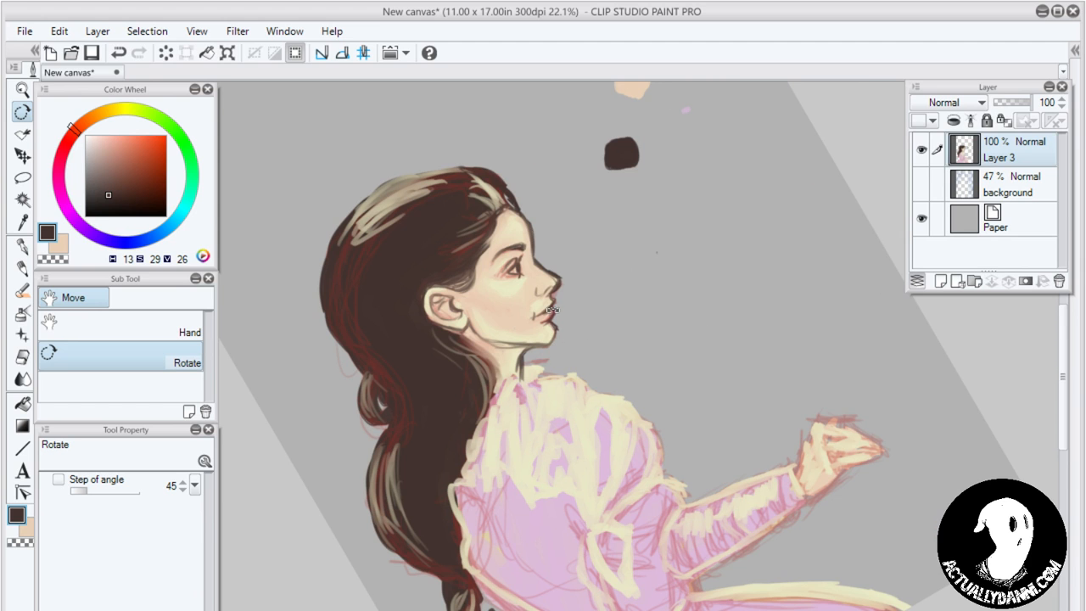
Mix a dark navy blue at H 231, S 23, V 17 and paint a test swatch below the dark brown one
{"action": "left_click_drag", "start_coordinate": [511, 314], "coordinate": [525, 337]}
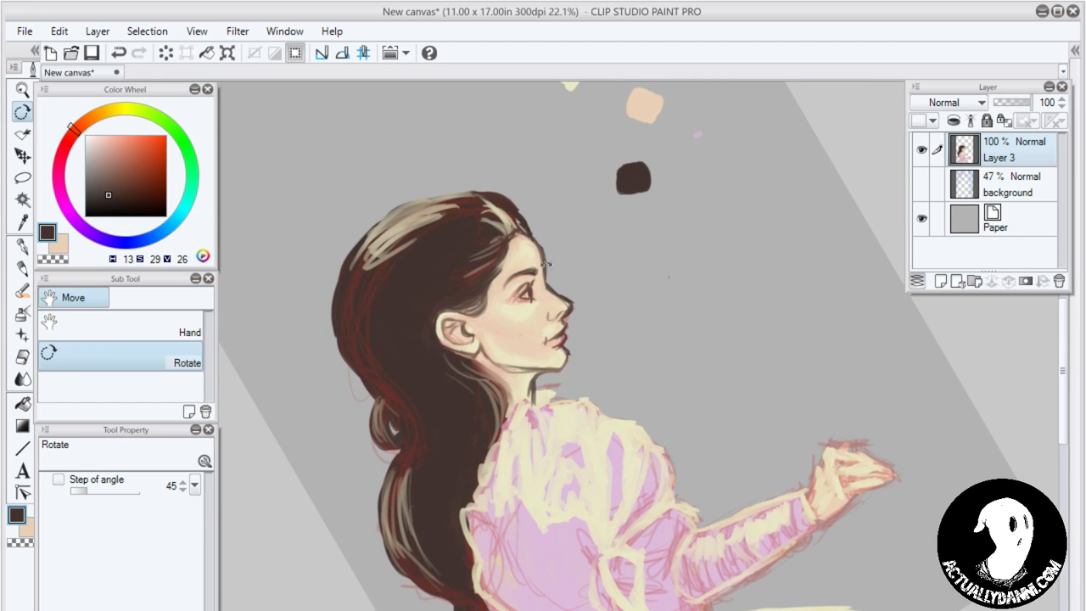
{"action": "left_click_drag", "start_coordinate": [429, 346], "coordinate": [524, 387]}
{"action": "left_click_drag", "start_coordinate": [751, 339], "coordinate": [619, 395]}
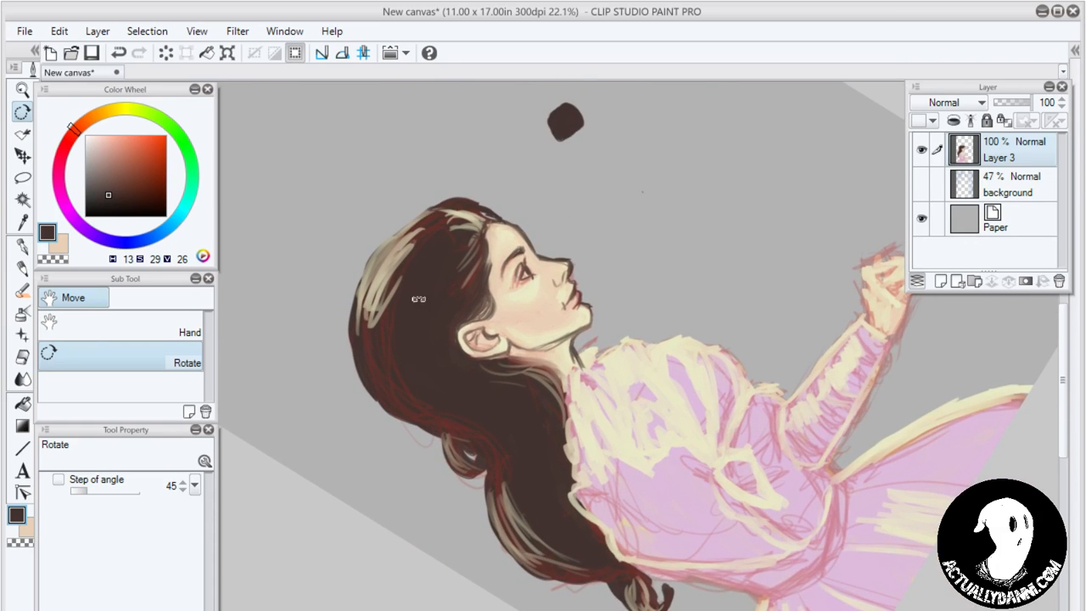
{"action": "left_click_drag", "start_coordinate": [425, 286], "coordinate": [398, 362]}
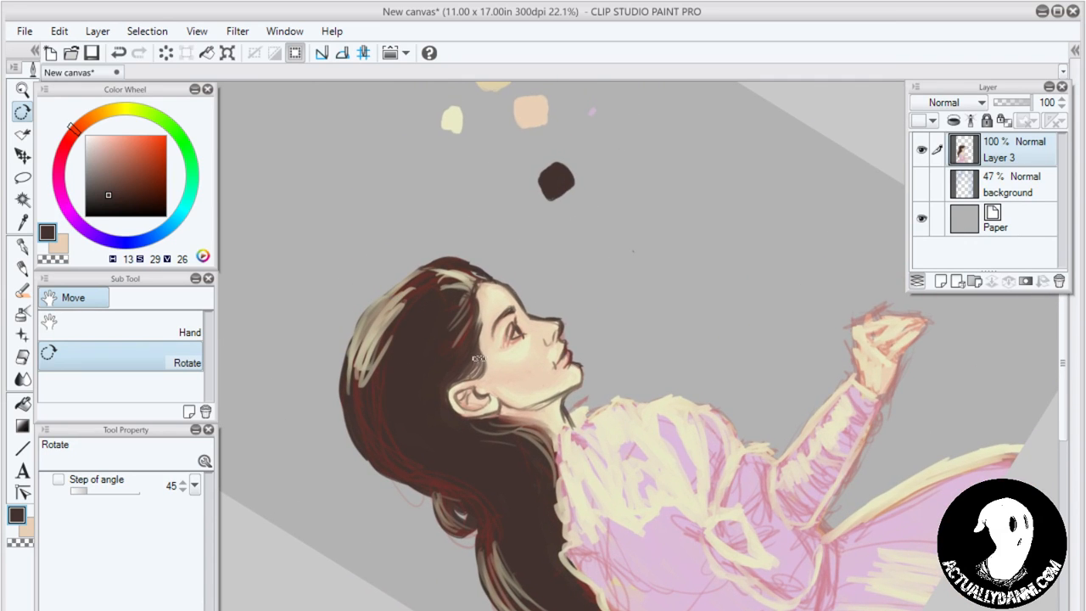
{"action": "key", "text": "i"}
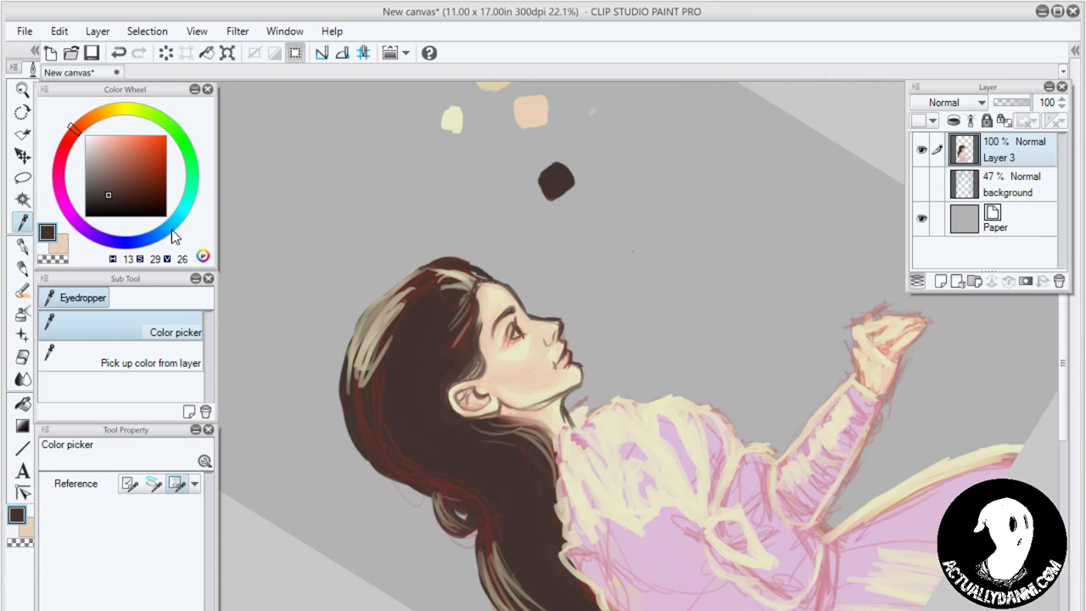
{"action": "left_click_drag", "start_coordinate": [166, 236], "coordinate": [137, 243]}
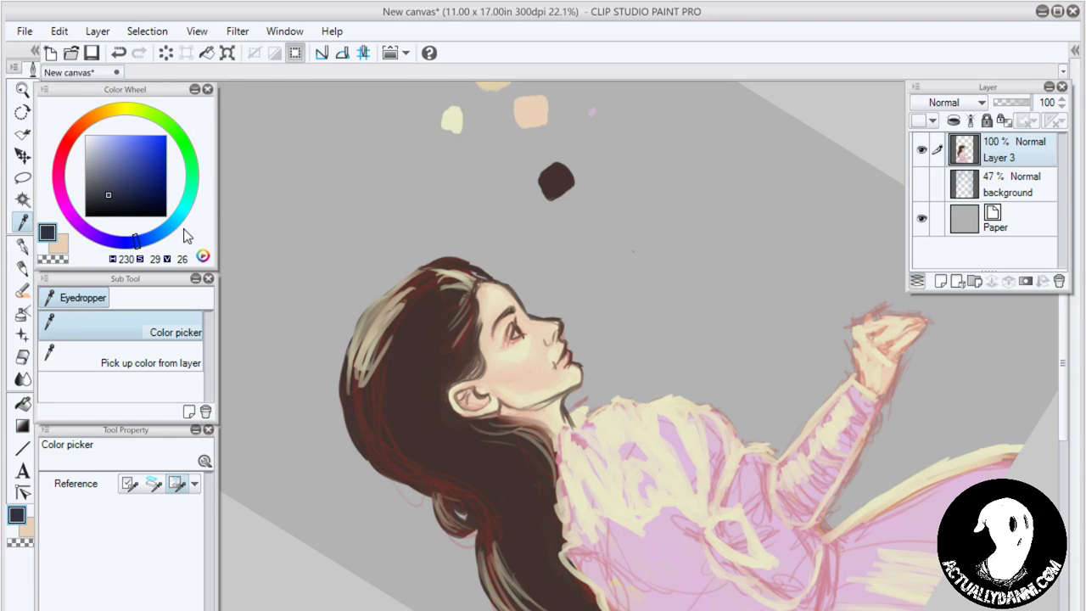
{"action": "mouse_move", "coordinate": [137, 245]}
{"action": "left_mouse_down"}
{"action": "mouse_move", "coordinate": [188, 200]}
{"action": "mouse_move", "coordinate": [158, 243]}
{"action": "mouse_move", "coordinate": [140, 247]}
{"action": "mouse_move", "coordinate": [176, 227]}
{"action": "mouse_move", "coordinate": [137, 249]}
{"action": "left_mouse_up"}
{"action": "left_click", "coordinate": [106, 198]}
{"action": "left_click_drag", "start_coordinate": [108, 200], "coordinate": [102, 204]}
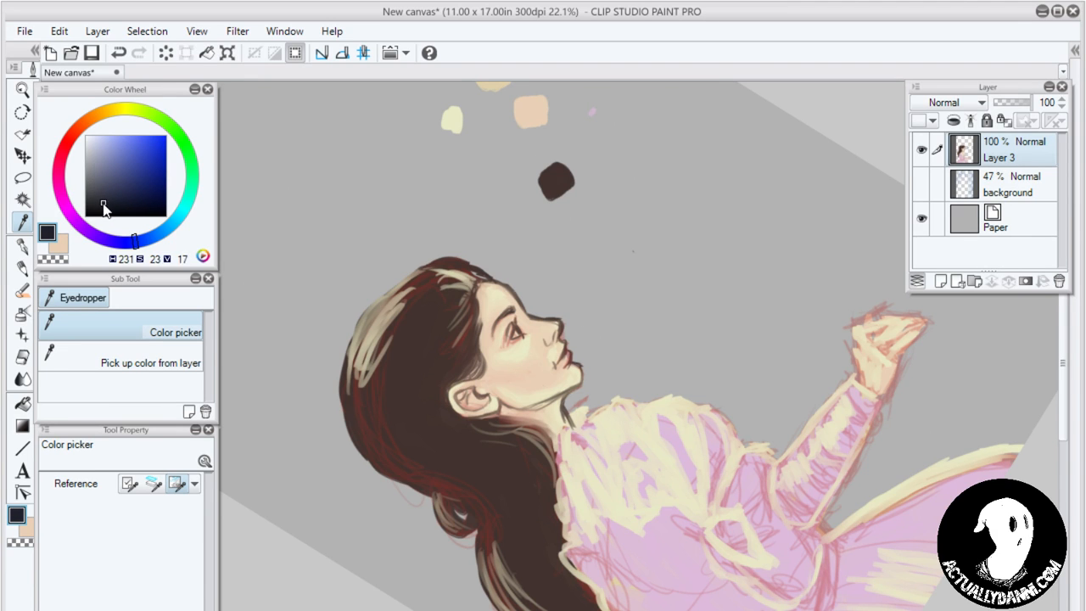
{"action": "key", "text": "b"}
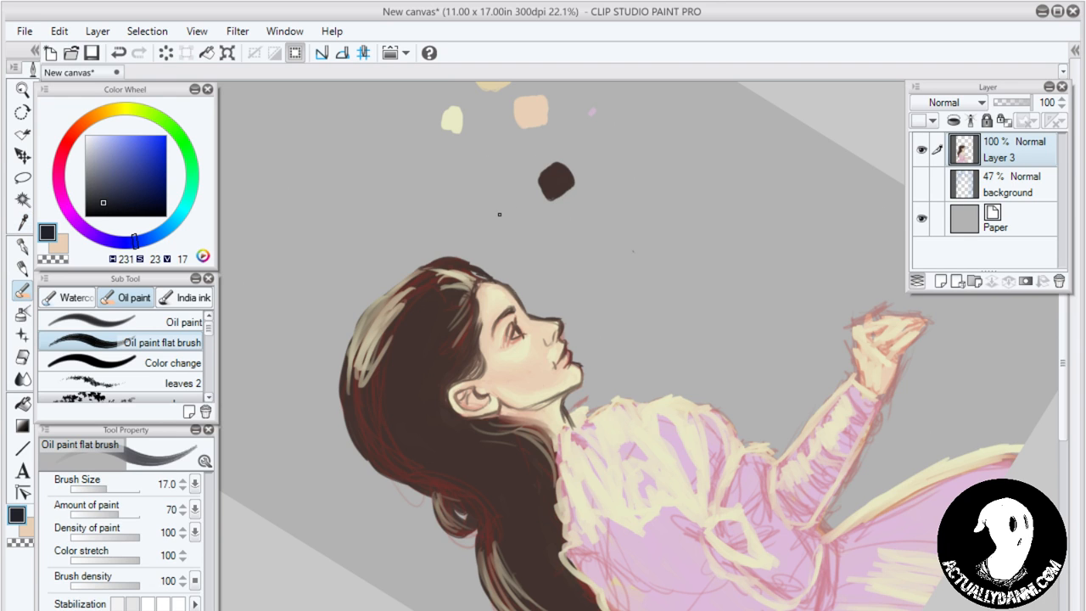
{"action": "mouse_move", "coordinate": [621, 264]}
{"action": "left_mouse_down"}
{"action": "mouse_move", "coordinate": [608, 231]}
{"action": "mouse_move", "coordinate": [609, 254]}
{"action": "left_mouse_up"}
Darken the blue to H 231, S 27, V 7 and paint a near-black swatch beside and over the navy one
{"action": "left_click_drag", "start_coordinate": [103, 204], "coordinate": [107, 212]}
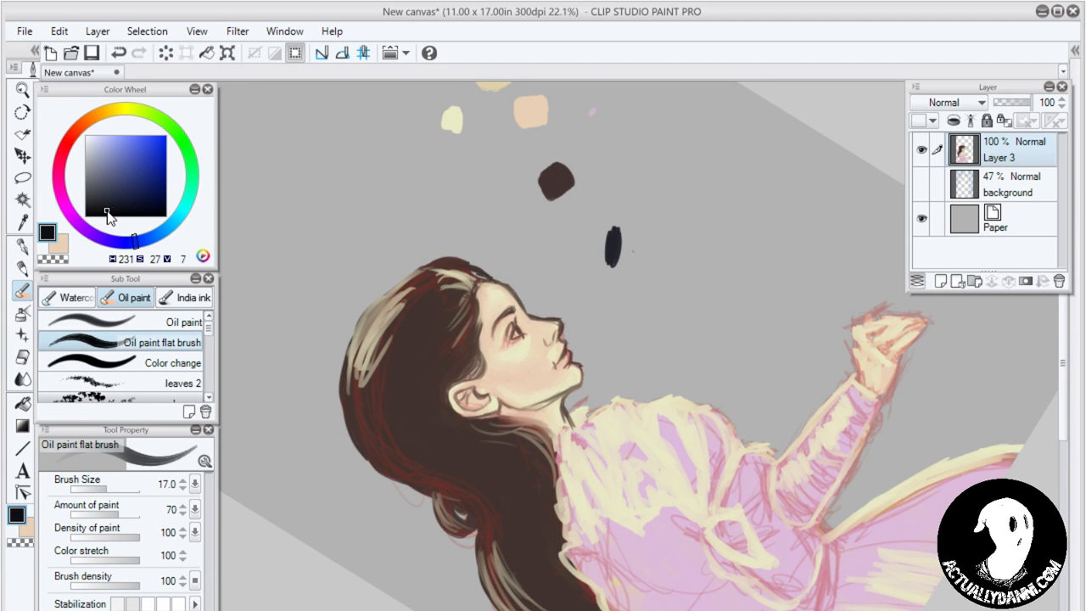
{"action": "mouse_move", "coordinate": [649, 256]}
{"action": "left_mouse_down"}
{"action": "mouse_move", "coordinate": [651, 241]}
{"action": "mouse_move", "coordinate": [649, 270]}
{"action": "mouse_move", "coordinate": [647, 230]}
{"action": "mouse_move", "coordinate": [644, 272]}
{"action": "left_mouse_up"}
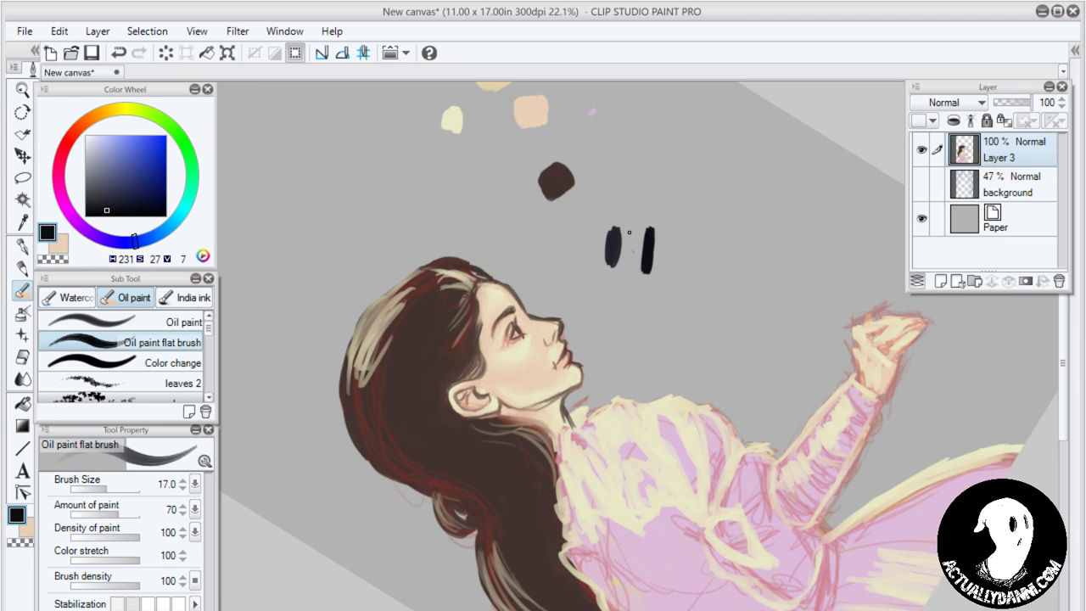
{"action": "left_click_drag", "start_coordinate": [629, 232], "coordinate": [618, 268]}
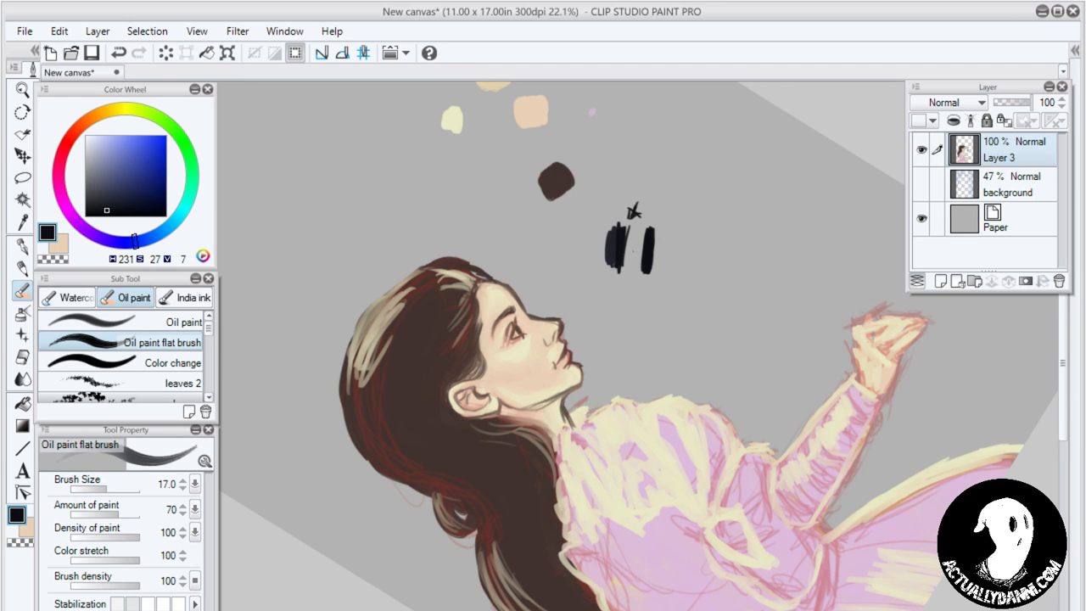
Set the secondary colour to the navy sampled from the swatch, H 228, S 24, V 16, and extend the navy swatch with it
{"action": "key", "text": "x"}
{"action": "key", "text": "i"}
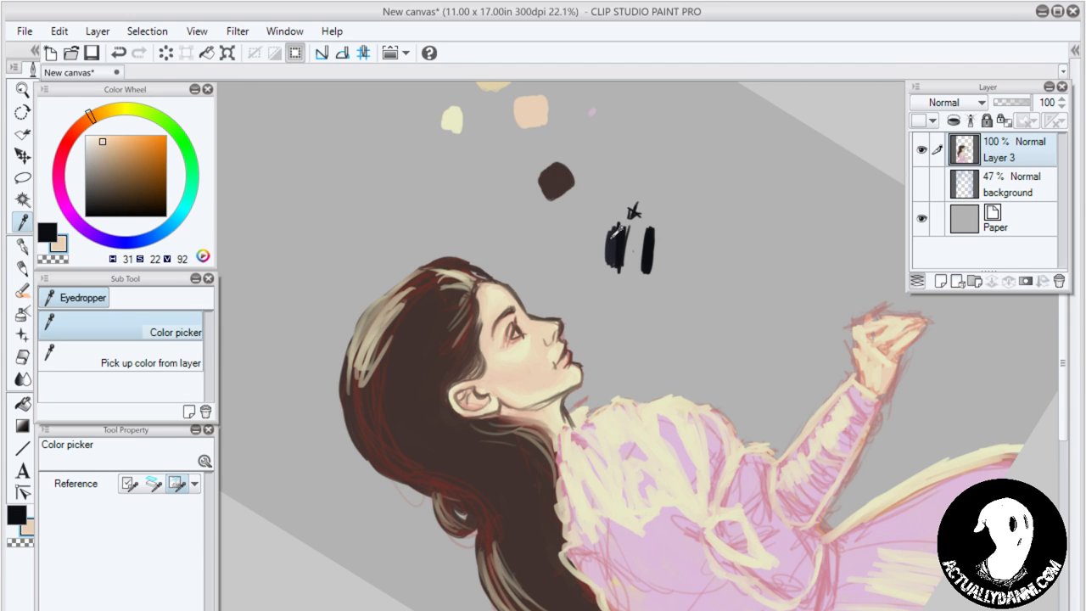
{"action": "left_click", "coordinate": [617, 233]}
{"action": "key", "text": "b"}
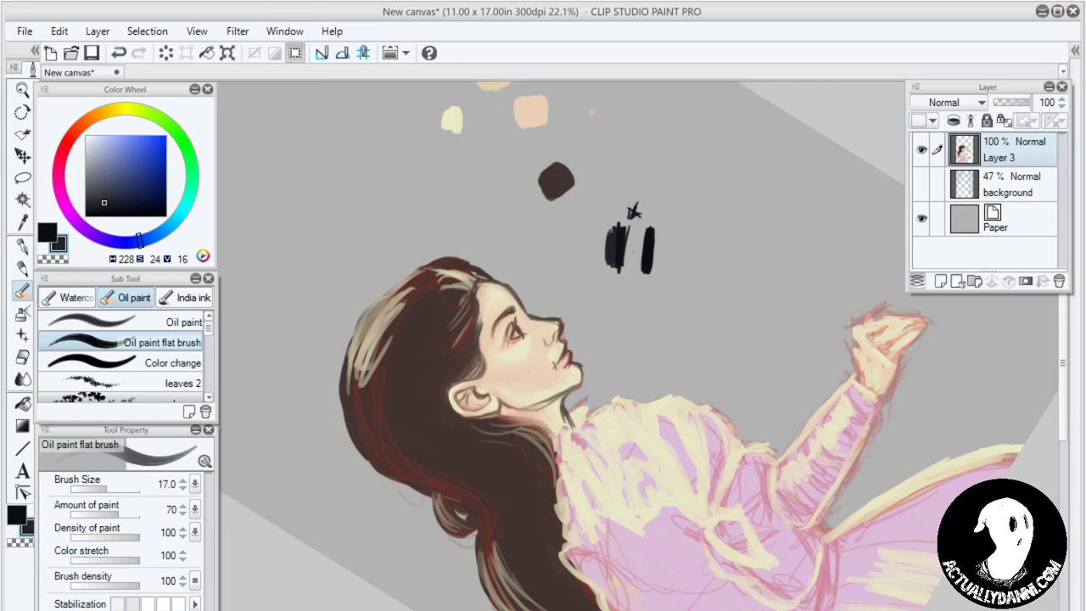
{"action": "left_click_drag", "start_coordinate": [601, 236], "coordinate": [603, 264]}
Enlarge the oil paint flat brush to 80 and paint navy shadows down the back of the hair to the nape curl
{"action": "key", "text": "space"}
{"action": "left_click_drag", "start_coordinate": [619, 499], "coordinate": [576, 389]}
{"action": "key", "text": "r"}
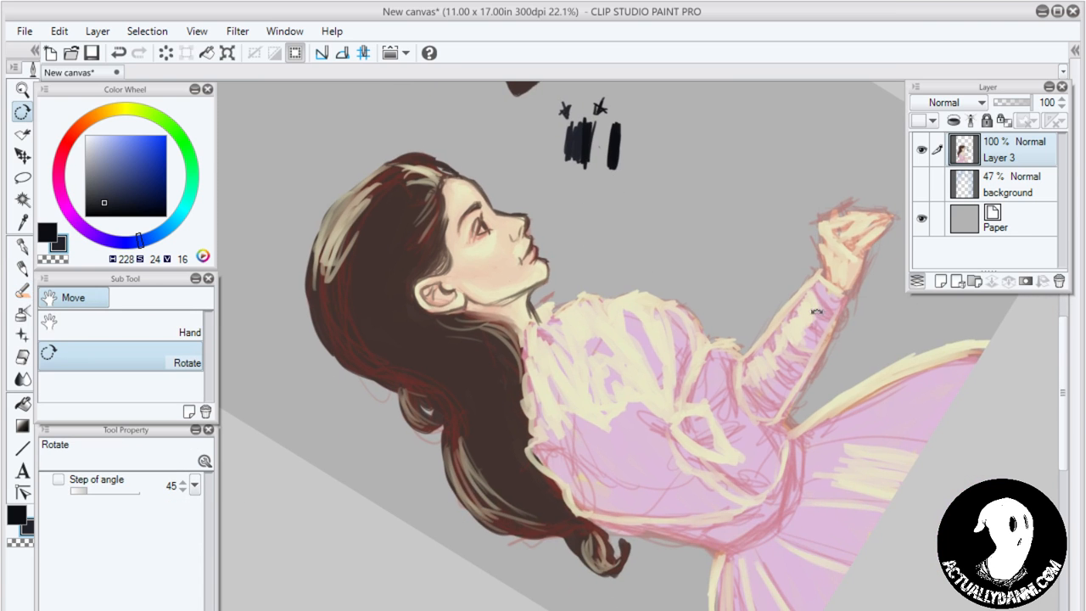
{"action": "mouse_move", "coordinate": [809, 399]}
{"action": "left_mouse_down"}
{"action": "mouse_move", "coordinate": [721, 518]}
{"action": "mouse_move", "coordinate": [690, 495]}
{"action": "mouse_move", "coordinate": [746, 431]}
{"action": "mouse_move", "coordinate": [774, 421]}
{"action": "mouse_move", "coordinate": [735, 417]}
{"action": "mouse_move", "coordinate": [665, 359]}
{"action": "mouse_move", "coordinate": [780, 400]}
{"action": "mouse_move", "coordinate": [807, 330]}
{"action": "mouse_move", "coordinate": [710, 393]}
{"action": "mouse_move", "coordinate": [739, 419]}
{"action": "mouse_move", "coordinate": [686, 300]}
{"action": "left_mouse_up"}
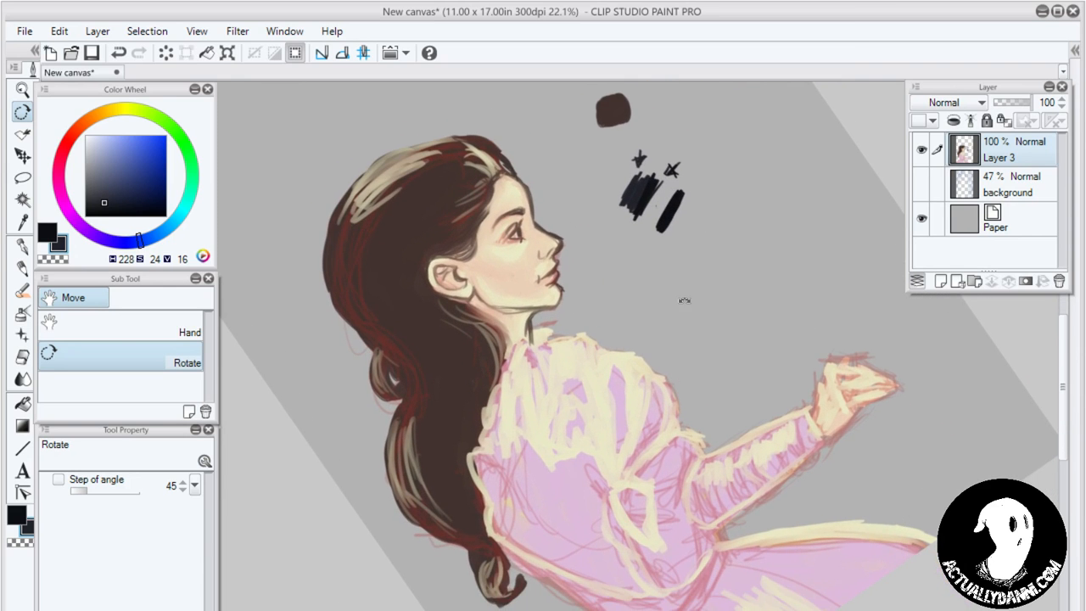
{"action": "key", "text": "b"}
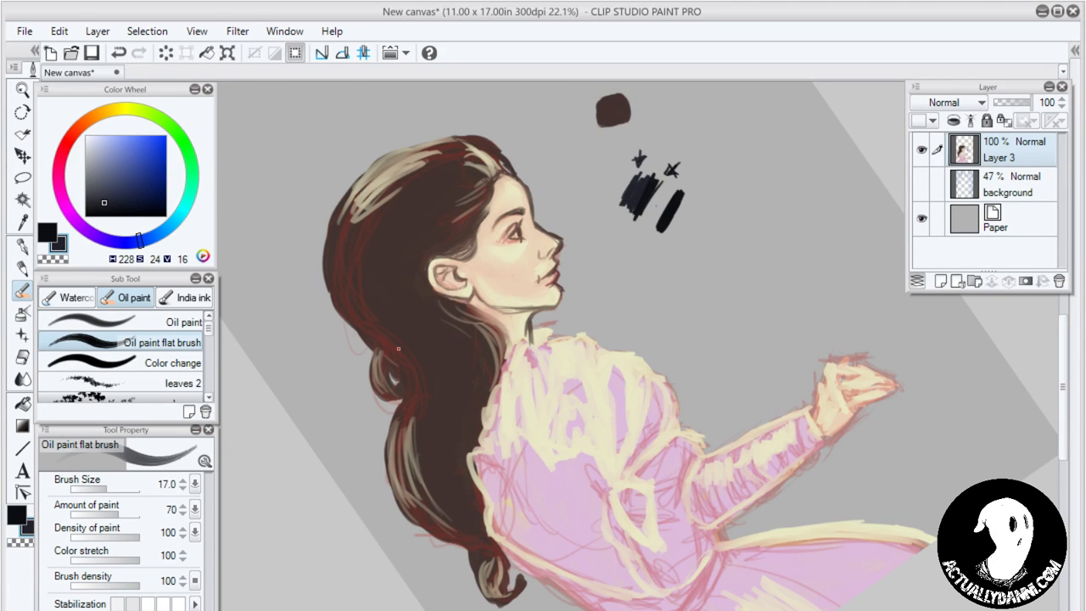
{"action": "key", "text": "bracketright"}
{"action": "key", "text": "bracketright"}
{"action": "key", "text": "bracketright"}
{"action": "key", "text": "bracketright"}
{"action": "key", "text": "bracketright"}
{"action": "key", "text": "bracketright"}
{"action": "key", "text": "bracketright"}
{"action": "key", "text": "bracketright"}
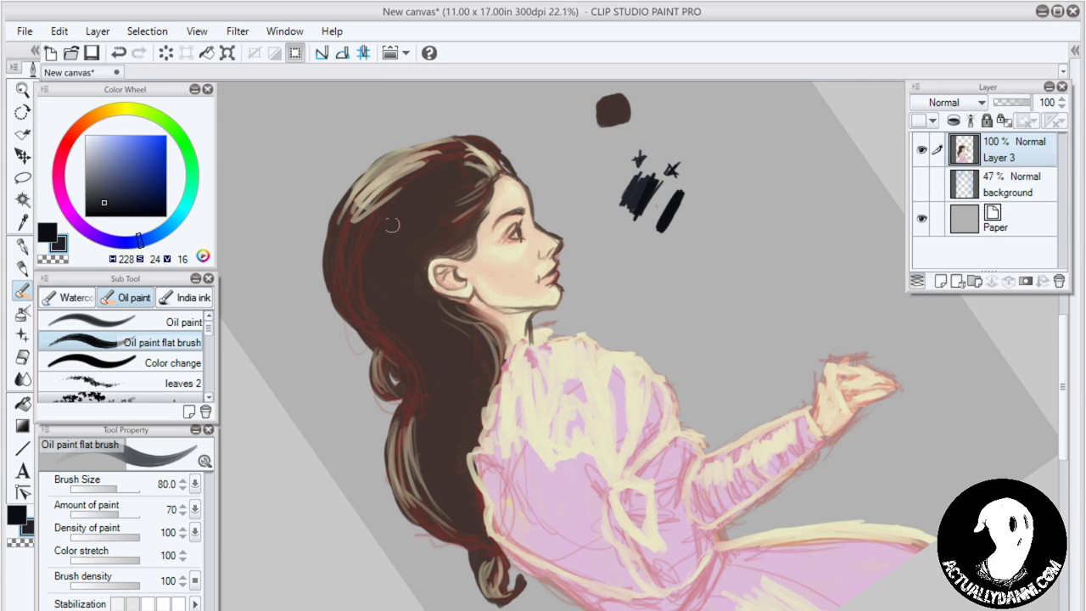
{"action": "left_click_drag", "start_coordinate": [357, 278], "coordinate": [416, 355]}
{"action": "left_click_drag", "start_coordinate": [372, 311], "coordinate": [413, 378]}
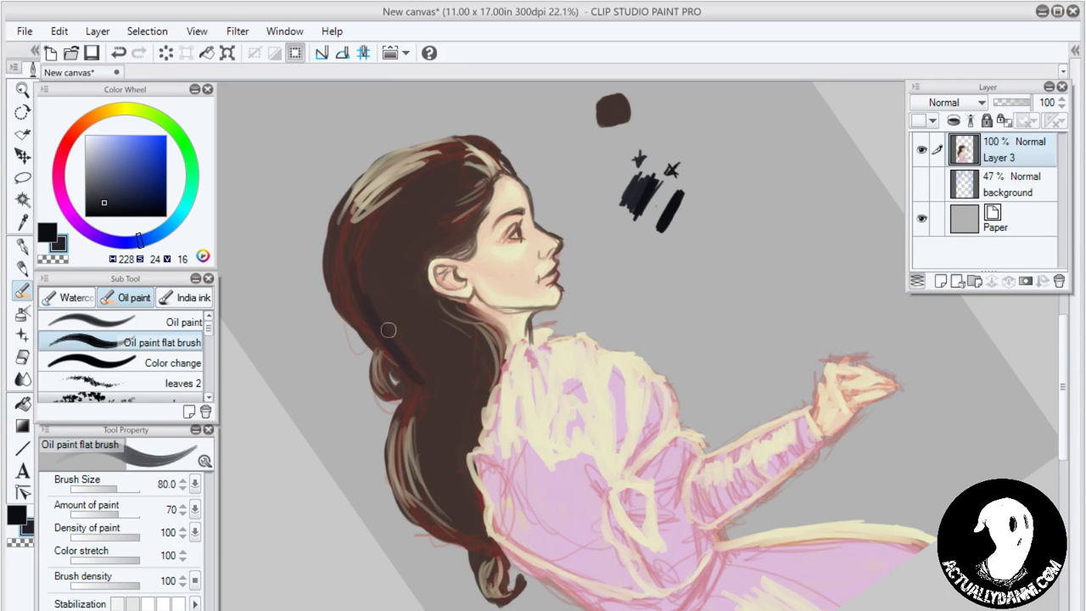
{"action": "mouse_move", "coordinate": [387, 330]}
{"action": "left_mouse_down"}
{"action": "mouse_move", "coordinate": [417, 411]}
{"action": "mouse_move", "coordinate": [414, 376]}
{"action": "mouse_move", "coordinate": [414, 398]}
{"action": "left_mouse_up"}
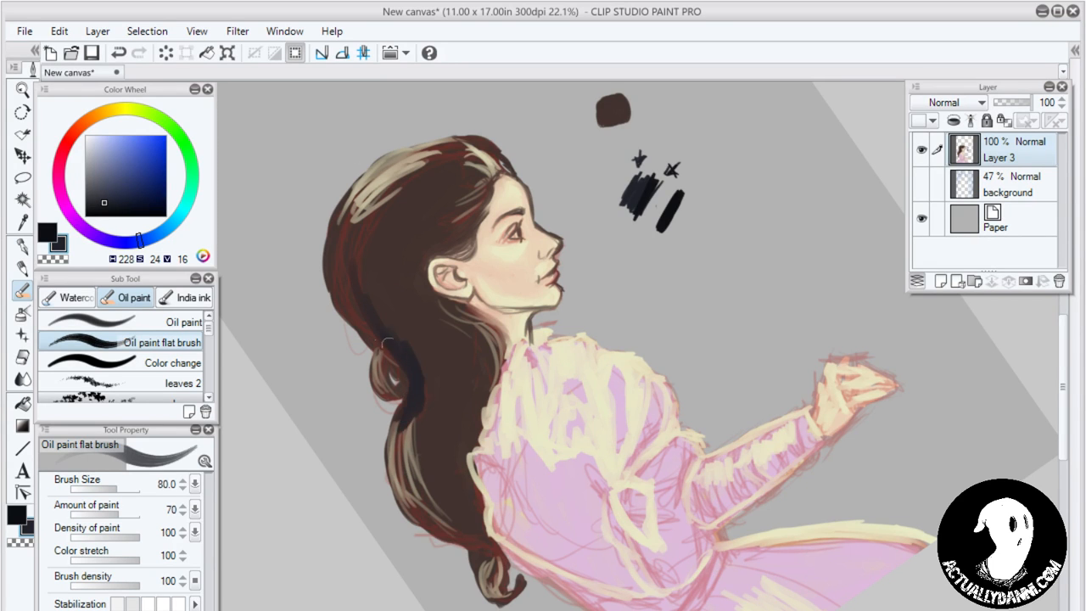
{"action": "mouse_move", "coordinate": [384, 346]}
{"action": "left_mouse_down"}
{"action": "mouse_move", "coordinate": [347, 262]}
{"action": "mouse_move", "coordinate": [369, 334]}
{"action": "mouse_move", "coordinate": [332, 278]}
{"action": "mouse_move", "coordinate": [371, 331]}
{"action": "mouse_move", "coordinate": [335, 279]}
{"action": "mouse_move", "coordinate": [348, 240]}
{"action": "mouse_move", "coordinate": [374, 309]}
{"action": "mouse_move", "coordinate": [415, 364]}
{"action": "mouse_move", "coordinate": [369, 234]}
{"action": "mouse_move", "coordinate": [411, 341]}
{"action": "left_mouse_up"}
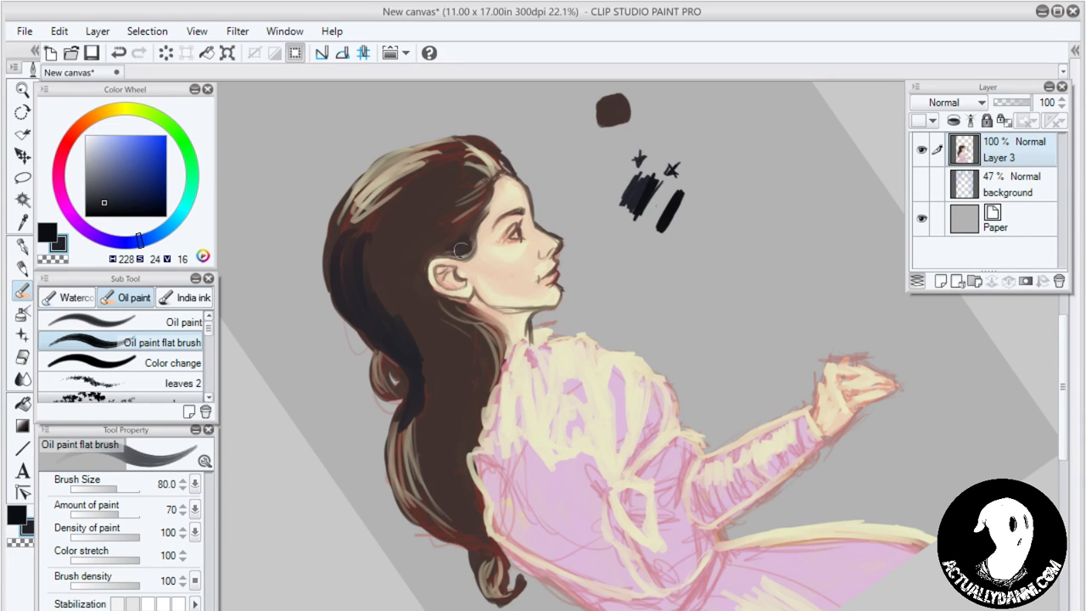
Paint navy shadows over the hair above the ear, along the temple and across the back of the head
{"action": "mouse_move", "coordinate": [460, 248]}
{"action": "left_mouse_down"}
{"action": "mouse_move", "coordinate": [450, 244]}
{"action": "mouse_move", "coordinate": [469, 230]}
{"action": "mouse_move", "coordinate": [426, 248]}
{"action": "left_mouse_up"}
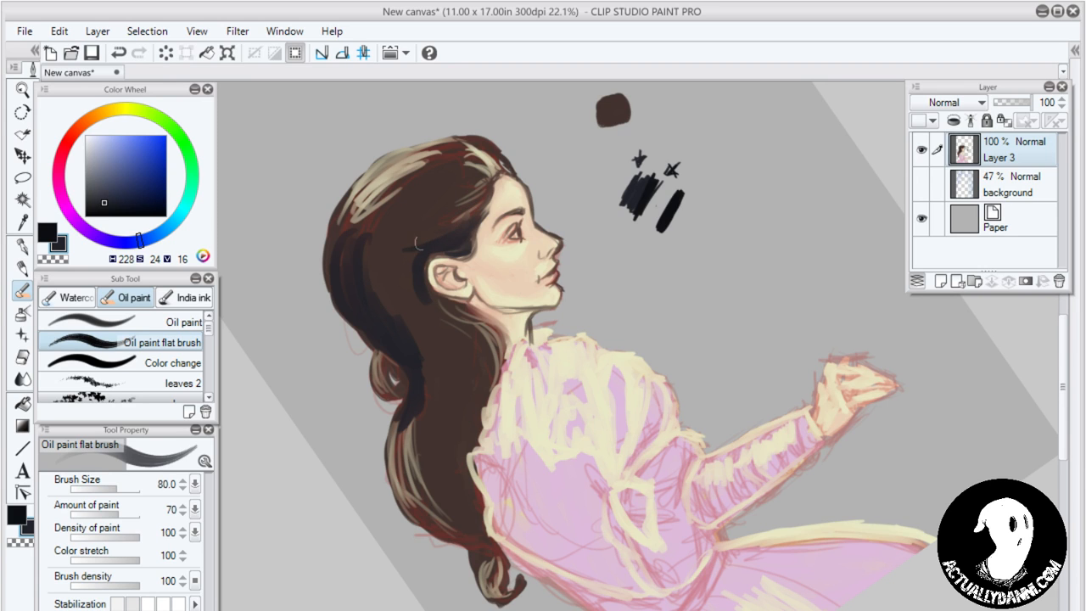
{"action": "mouse_move", "coordinate": [415, 241]}
{"action": "left_mouse_down"}
{"action": "mouse_move", "coordinate": [392, 296]}
{"action": "mouse_move", "coordinate": [407, 320]}
{"action": "mouse_move", "coordinate": [421, 252]}
{"action": "mouse_move", "coordinate": [407, 230]}
{"action": "mouse_move", "coordinate": [380, 277]}
{"action": "mouse_move", "coordinate": [405, 264]}
{"action": "mouse_move", "coordinate": [384, 247]}
{"action": "mouse_move", "coordinate": [398, 322]}
{"action": "mouse_move", "coordinate": [381, 247]}
{"action": "mouse_move", "coordinate": [394, 218]}
{"action": "mouse_move", "coordinate": [435, 231]}
{"action": "mouse_move", "coordinate": [410, 227]}
{"action": "mouse_move", "coordinate": [403, 277]}
{"action": "left_mouse_up"}
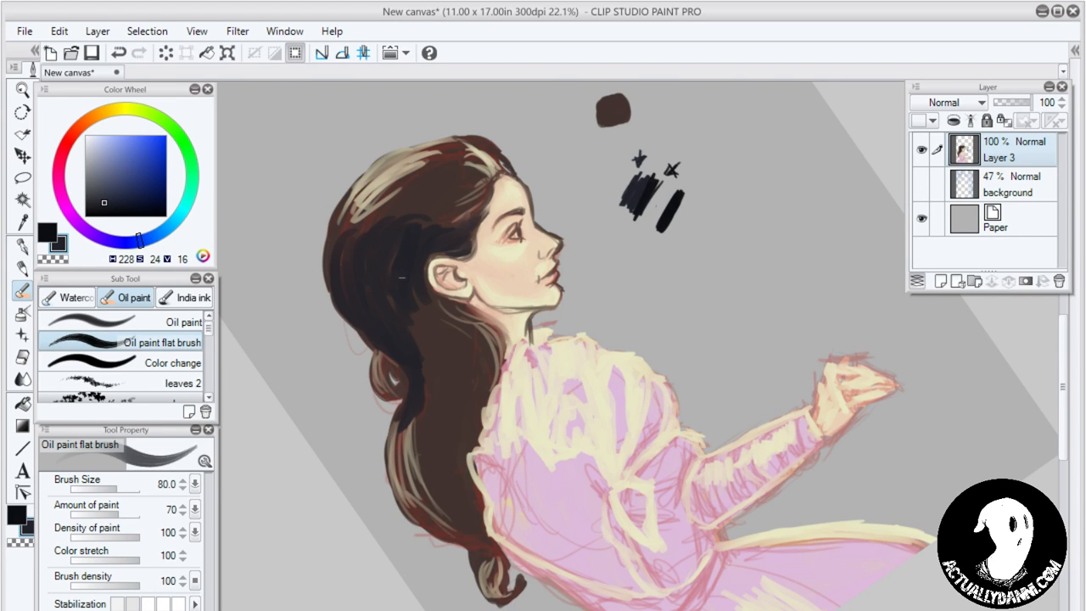
{"action": "mouse_move", "coordinate": [465, 203]}
{"action": "left_mouse_down"}
{"action": "mouse_move", "coordinate": [450, 232]}
{"action": "mouse_move", "coordinate": [458, 214]}
{"action": "left_mouse_up"}
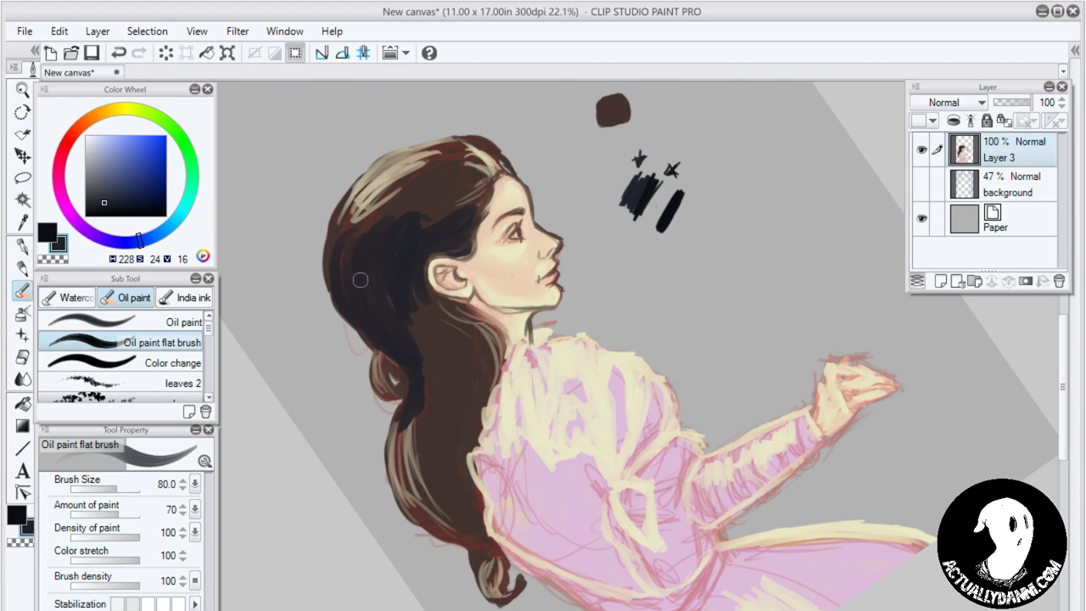
{"action": "mouse_move", "coordinate": [338, 265]}
{"action": "left_mouse_down"}
{"action": "mouse_move", "coordinate": [358, 308]}
{"action": "mouse_move", "coordinate": [335, 258]}
{"action": "left_mouse_up"}
{"action": "mouse_move", "coordinate": [463, 201]}
{"action": "left_mouse_down"}
{"action": "mouse_move", "coordinate": [450, 171]}
{"action": "mouse_move", "coordinate": [469, 196]}
{"action": "mouse_move", "coordinate": [480, 182]}
{"action": "mouse_move", "coordinate": [424, 218]}
{"action": "mouse_move", "coordinate": [489, 180]}
{"action": "mouse_move", "coordinate": [415, 209]}
{"action": "left_mouse_up"}
{"action": "mouse_move", "coordinate": [419, 202]}
{"action": "left_mouse_down"}
{"action": "mouse_move", "coordinate": [473, 179]}
{"action": "mouse_move", "coordinate": [395, 212]}
{"action": "left_mouse_up"}
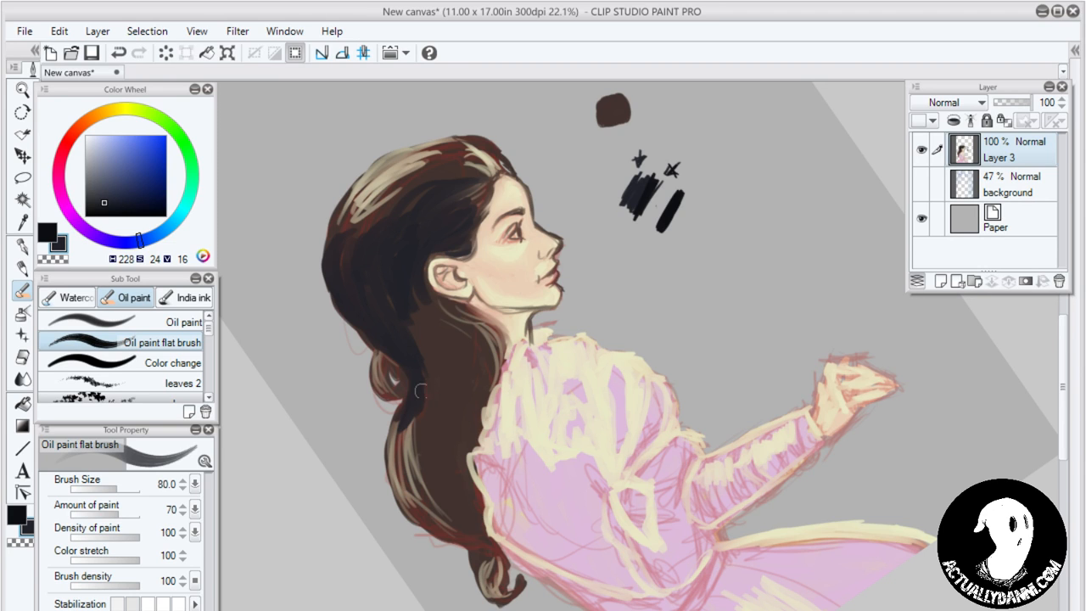
Paint long navy strokes through the hair behind the neck, the side curl and the loose lengths down the back
{"action": "mouse_move", "coordinate": [430, 426]}
{"action": "left_mouse_down"}
{"action": "mouse_move", "coordinate": [445, 491]}
{"action": "mouse_move", "coordinate": [429, 474]}
{"action": "mouse_move", "coordinate": [452, 516]}
{"action": "left_mouse_up"}
{"action": "mouse_move", "coordinate": [448, 512]}
{"action": "left_mouse_down"}
{"action": "mouse_move", "coordinate": [416, 433]}
{"action": "mouse_move", "coordinate": [454, 519]}
{"action": "mouse_move", "coordinate": [415, 508]}
{"action": "mouse_move", "coordinate": [444, 531]}
{"action": "mouse_move", "coordinate": [437, 501]}
{"action": "mouse_move", "coordinate": [454, 535]}
{"action": "left_mouse_up"}
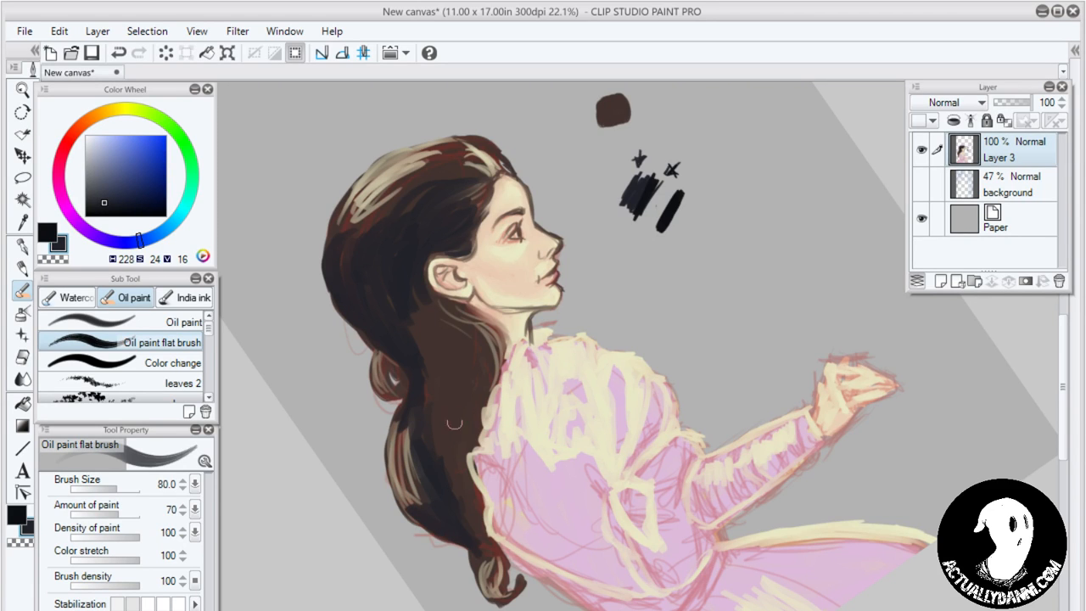
{"action": "mouse_move", "coordinate": [431, 316]}
{"action": "left_mouse_down"}
{"action": "mouse_move", "coordinate": [479, 364]}
{"action": "mouse_move", "coordinate": [419, 302]}
{"action": "mouse_move", "coordinate": [475, 375]}
{"action": "left_mouse_up"}
{"action": "left_click_drag", "start_coordinate": [446, 338], "coordinate": [466, 409]}
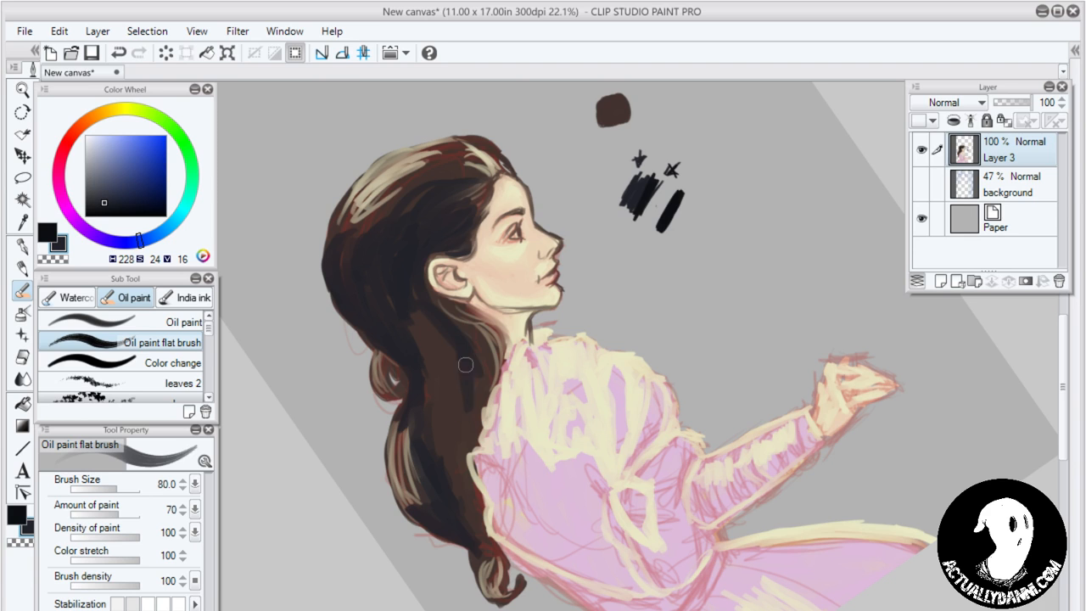
{"action": "left_click_drag", "start_coordinate": [466, 365], "coordinate": [456, 456]}
{"action": "left_click_drag", "start_coordinate": [448, 397], "coordinate": [457, 496]}
{"action": "mouse_move", "coordinate": [429, 318]}
{"action": "left_mouse_down"}
{"action": "mouse_move", "coordinate": [446, 454]}
{"action": "mouse_move", "coordinate": [435, 389]}
{"action": "mouse_move", "coordinate": [429, 411]}
{"action": "left_mouse_up"}
{"action": "left_click_drag", "start_coordinate": [415, 366], "coordinate": [384, 405]}
{"action": "mouse_move", "coordinate": [456, 341]}
{"action": "left_mouse_down"}
{"action": "mouse_move", "coordinate": [477, 380]}
{"action": "mouse_move", "coordinate": [475, 353]}
{"action": "left_mouse_up"}
{"action": "left_click_drag", "start_coordinate": [446, 309], "coordinate": [474, 376]}
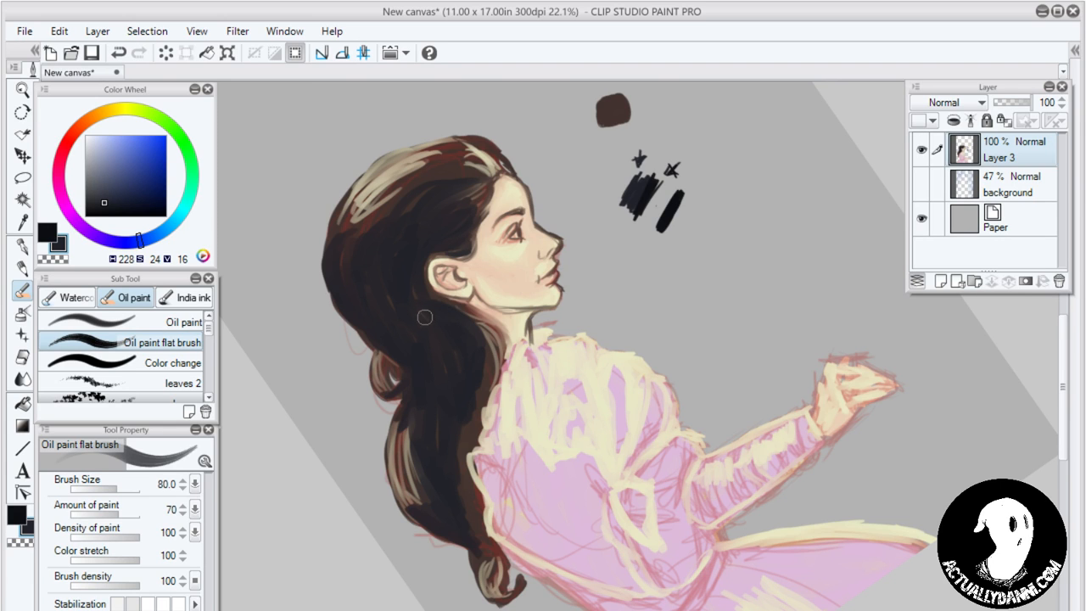
Sample the dark brown near the crown, H 15, S 30, V 26, and deepen the lower hair lengths with dark strokes
{"action": "key", "text": "x"}
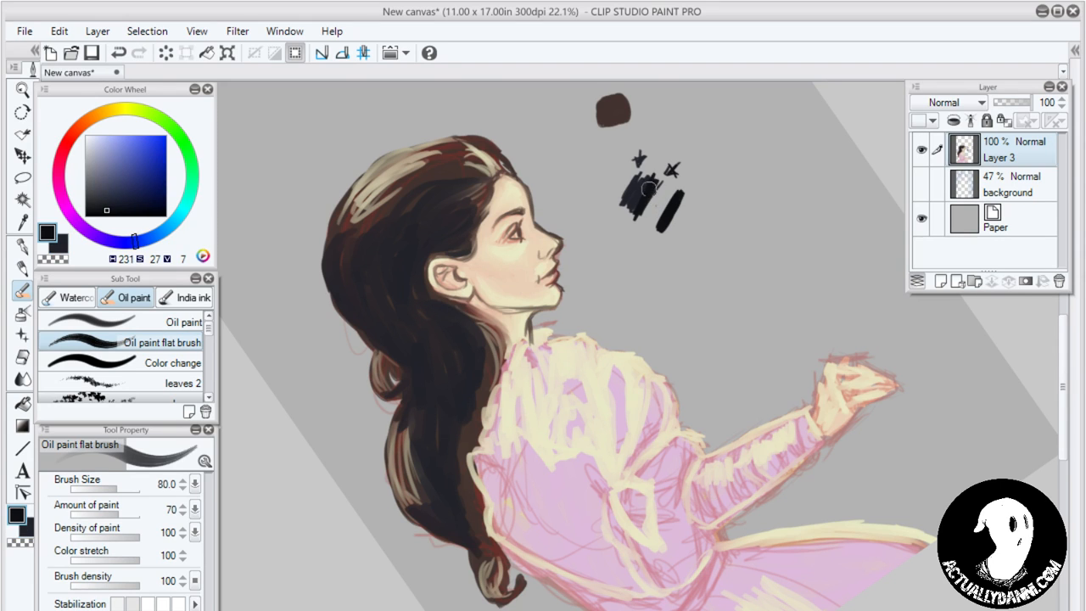
{"action": "left_click_drag", "start_coordinate": [578, 227], "coordinate": [584, 316]}
{"action": "key", "text": "i"}
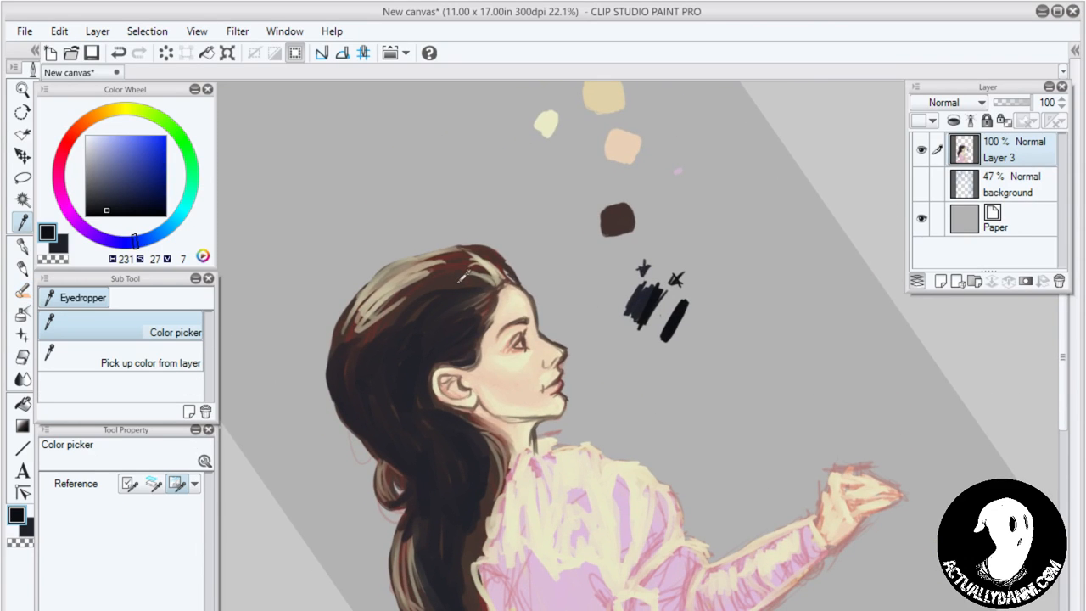
{"action": "left_click", "coordinate": [456, 273]}
{"action": "left_click", "coordinate": [458, 272]}
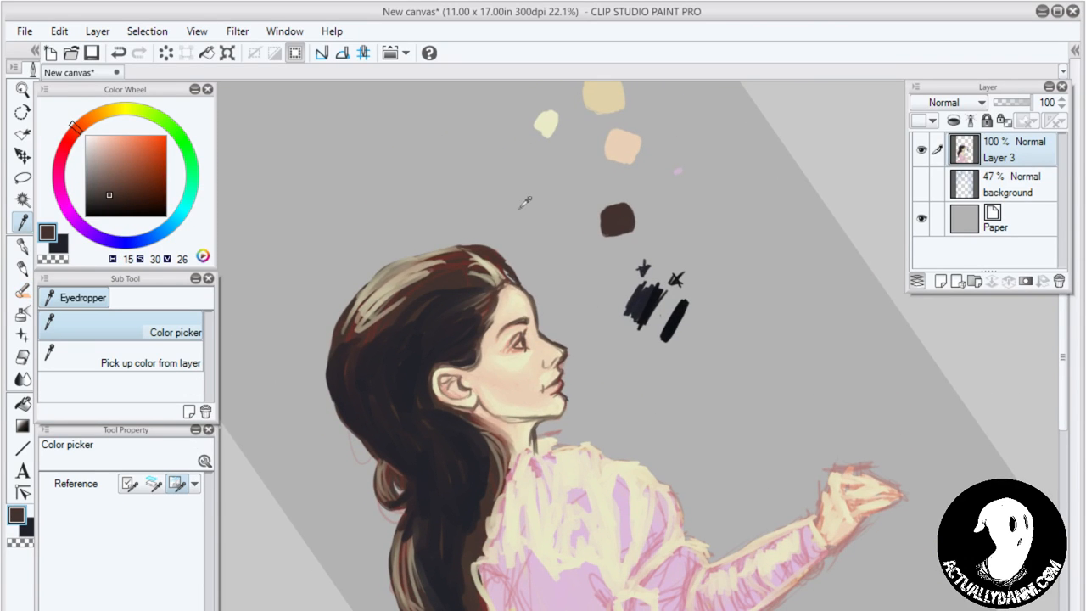
{"action": "left_click_drag", "start_coordinate": [426, 465], "coordinate": [436, 385]}
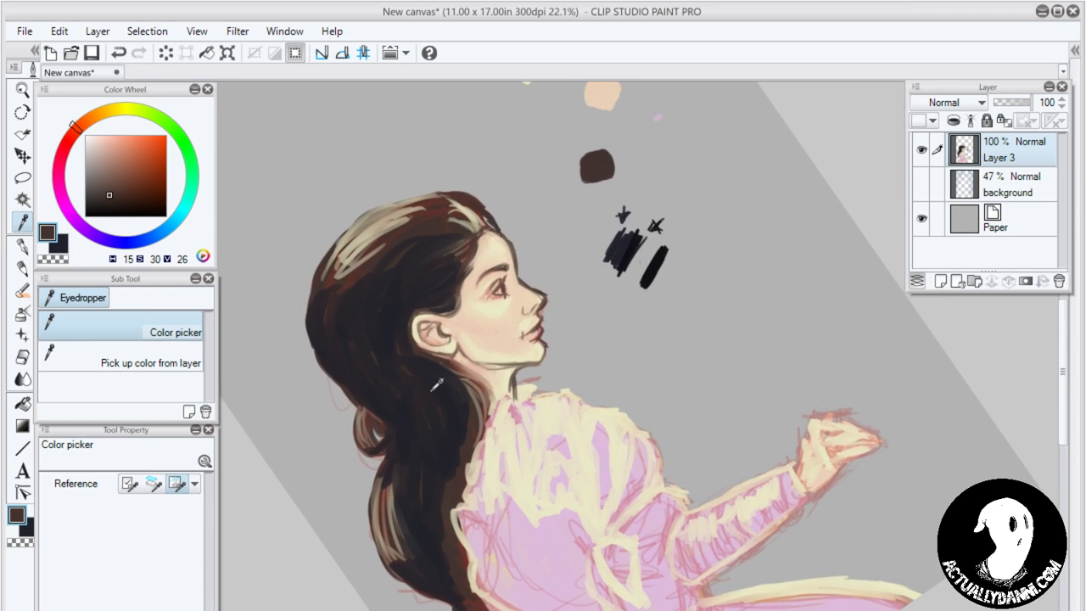
{"action": "key", "text": "b"}
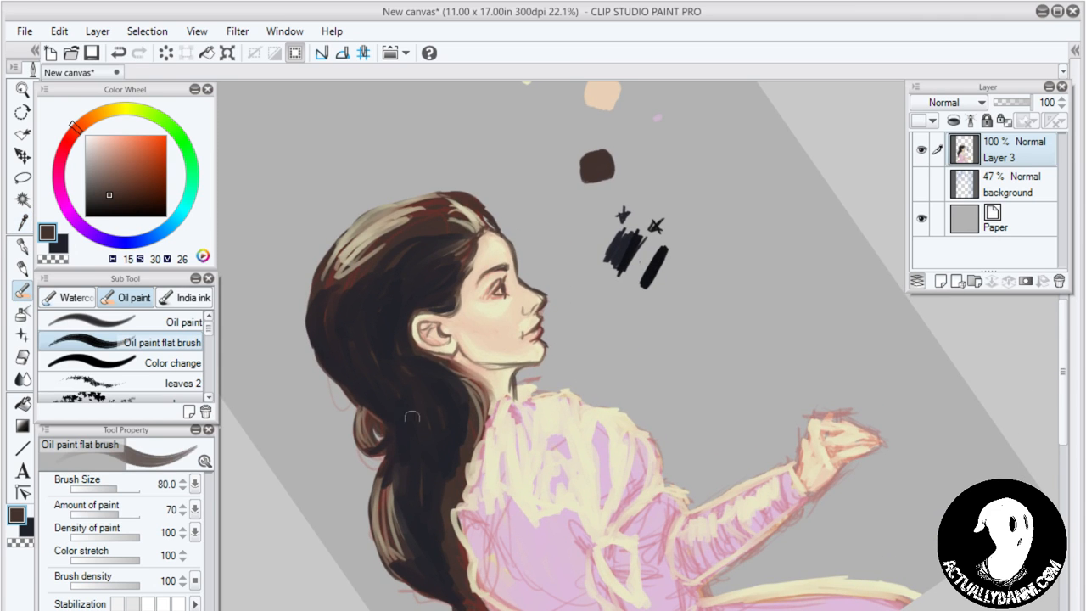
{"action": "mouse_move", "coordinate": [419, 521]}
{"action": "left_mouse_down"}
{"action": "mouse_move", "coordinate": [416, 384]}
{"action": "mouse_move", "coordinate": [407, 432]}
{"action": "mouse_move", "coordinate": [439, 446]}
{"action": "mouse_move", "coordinate": [444, 495]}
{"action": "mouse_move", "coordinate": [422, 489]}
{"action": "mouse_move", "coordinate": [448, 496]}
{"action": "mouse_move", "coordinate": [457, 477]}
{"action": "mouse_move", "coordinate": [441, 528]}
{"action": "mouse_move", "coordinate": [458, 515]}
{"action": "mouse_move", "coordinate": [451, 540]}
{"action": "mouse_move", "coordinate": [464, 548]}
{"action": "mouse_move", "coordinate": [447, 550]}
{"action": "mouse_move", "coordinate": [474, 548]}
{"action": "mouse_move", "coordinate": [482, 564]}
{"action": "mouse_move", "coordinate": [454, 557]}
{"action": "mouse_move", "coordinate": [448, 501]}
{"action": "left_mouse_up"}
{"action": "key", "text": "x"}
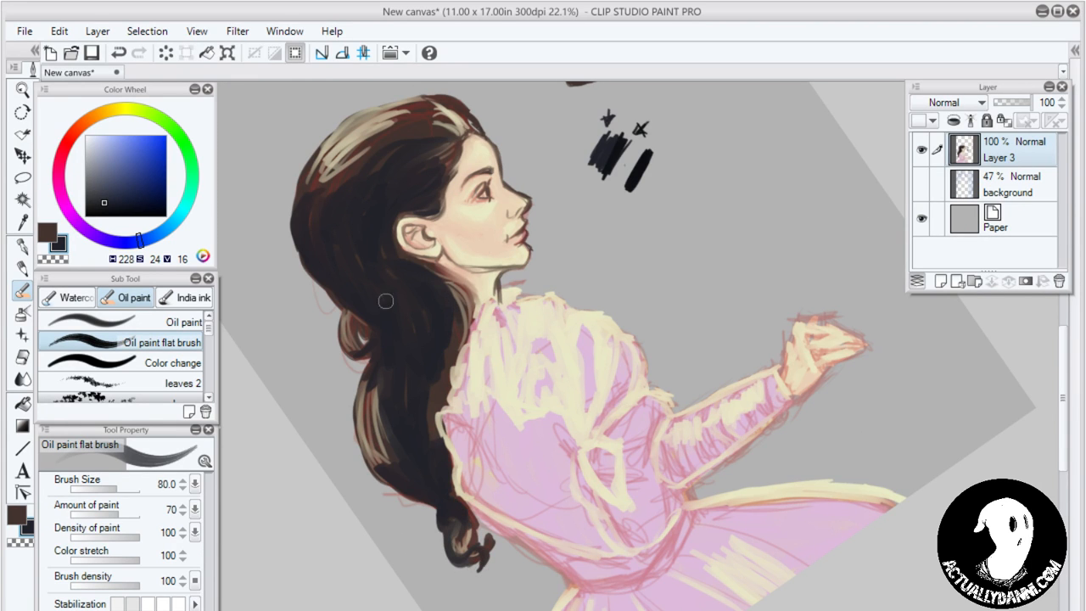
Reduce the brush size to 30 and paint dark brown strands behind the ear and over the crown's pale highlights
{"action": "key", "text": "c"}
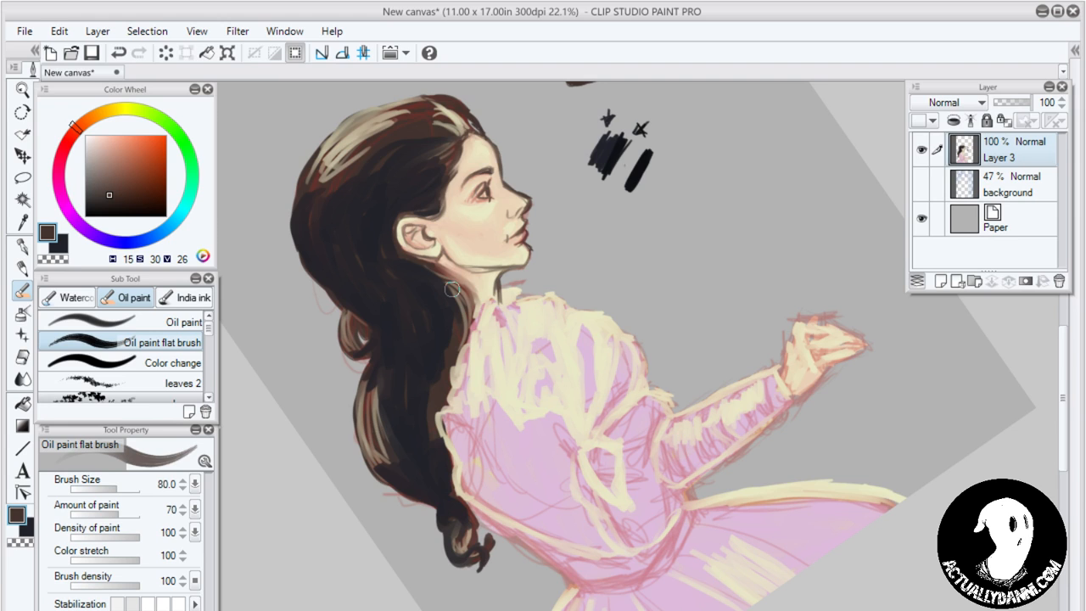
{"action": "key", "text": "bracketleft"}
{"action": "key", "text": "bracketleft"}
{"action": "key", "text": "bracketleft"}
{"action": "key", "text": "bracketleft"}
{"action": "mouse_move", "coordinate": [419, 263]}
{"action": "left_mouse_down"}
{"action": "mouse_move", "coordinate": [469, 285]}
{"action": "mouse_move", "coordinate": [476, 306]}
{"action": "left_mouse_up"}
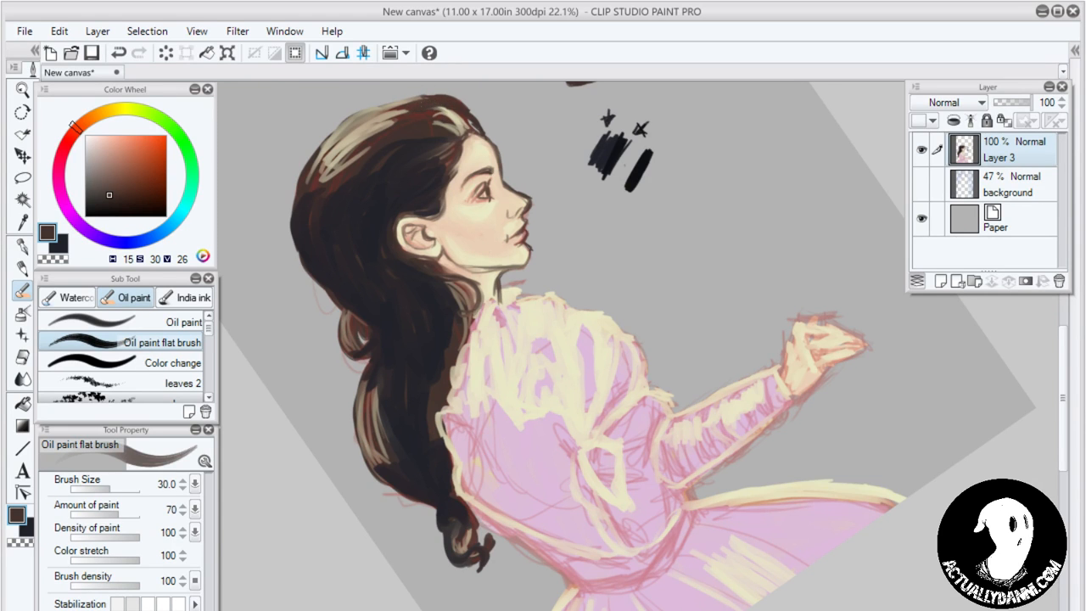
{"action": "left_click_drag", "start_coordinate": [402, 111], "coordinate": [377, 134]}
{"action": "left_click_drag", "start_coordinate": [365, 156], "coordinate": [331, 175]}
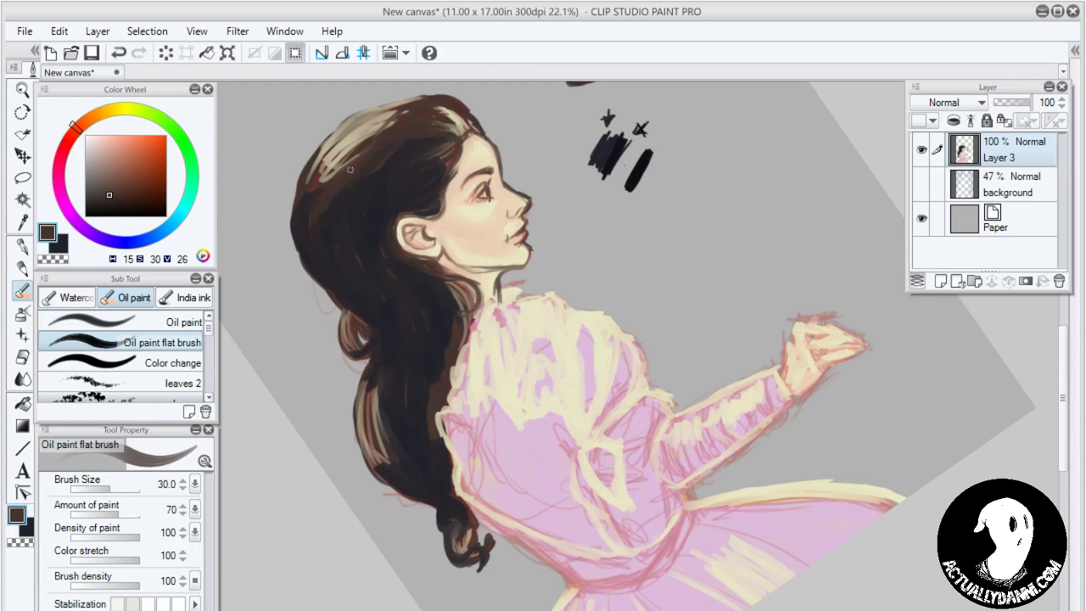
Cover parts of the crown's pale highlights with navy strokes, H 228, S 24, V 16, and dark brown strokes, H 15, S 30, V 26
{"action": "key", "text": "x"}
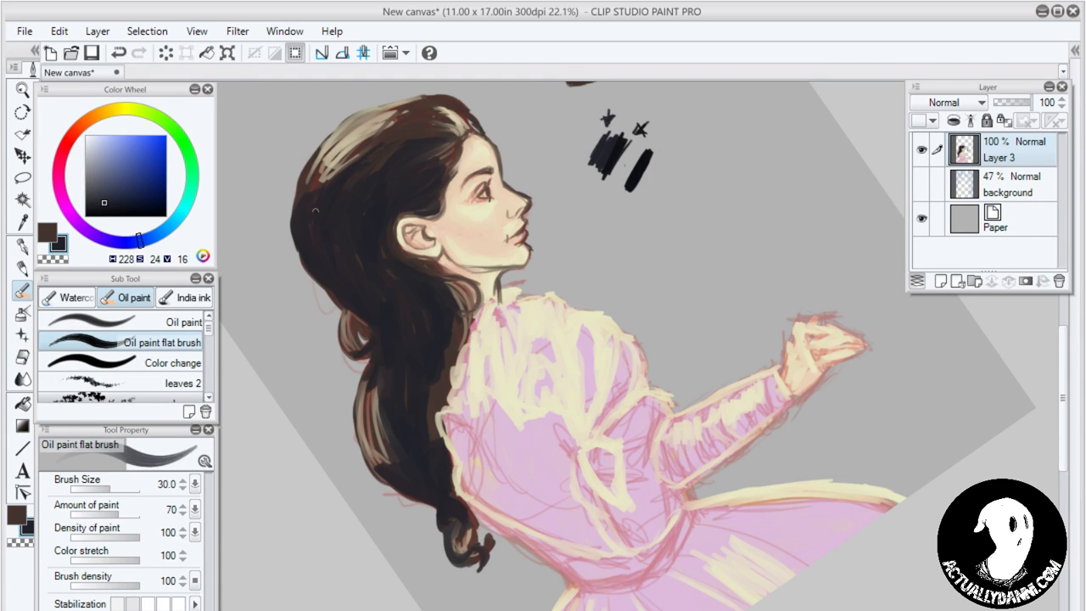
{"action": "mouse_move", "coordinate": [331, 170]}
{"action": "left_mouse_down"}
{"action": "mouse_move", "coordinate": [297, 224]}
{"action": "mouse_move", "coordinate": [316, 169]}
{"action": "mouse_move", "coordinate": [330, 150]}
{"action": "mouse_move", "coordinate": [301, 229]}
{"action": "mouse_move", "coordinate": [325, 179]}
{"action": "left_mouse_up"}
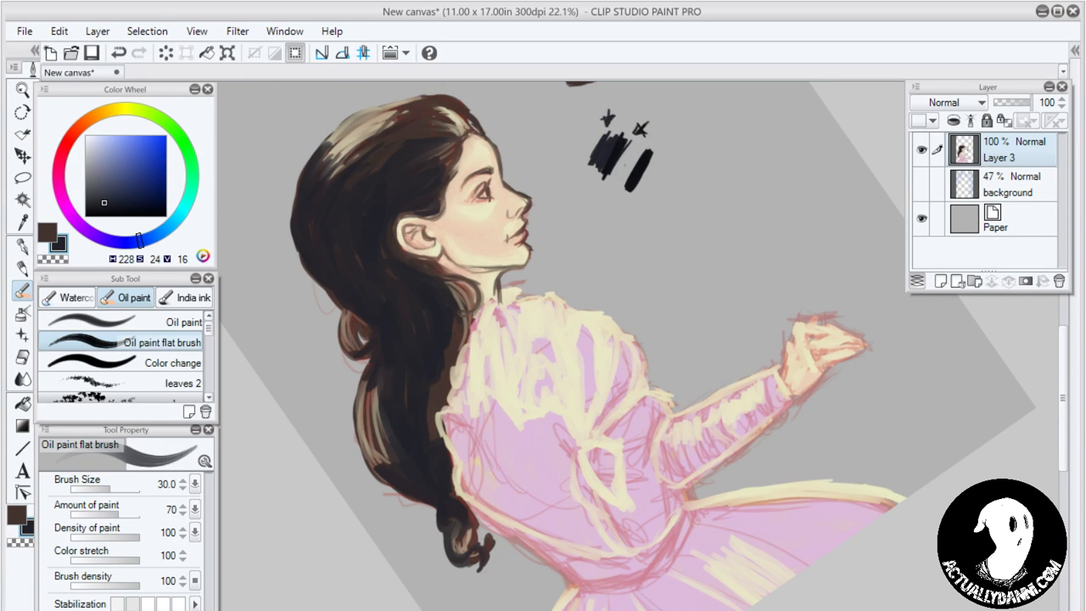
{"action": "mouse_move", "coordinate": [414, 117]}
{"action": "left_mouse_down"}
{"action": "mouse_move", "coordinate": [357, 142]}
{"action": "mouse_move", "coordinate": [373, 117]}
{"action": "mouse_move", "coordinate": [360, 124]}
{"action": "left_mouse_up"}
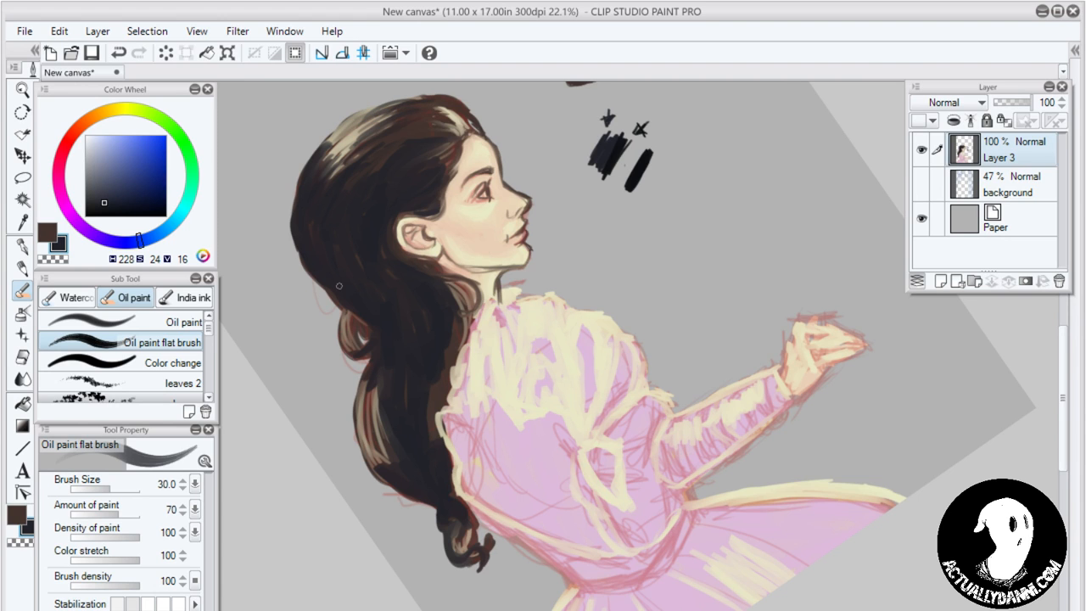
{"action": "left_click", "coordinate": [435, 107], "text": "alt"}
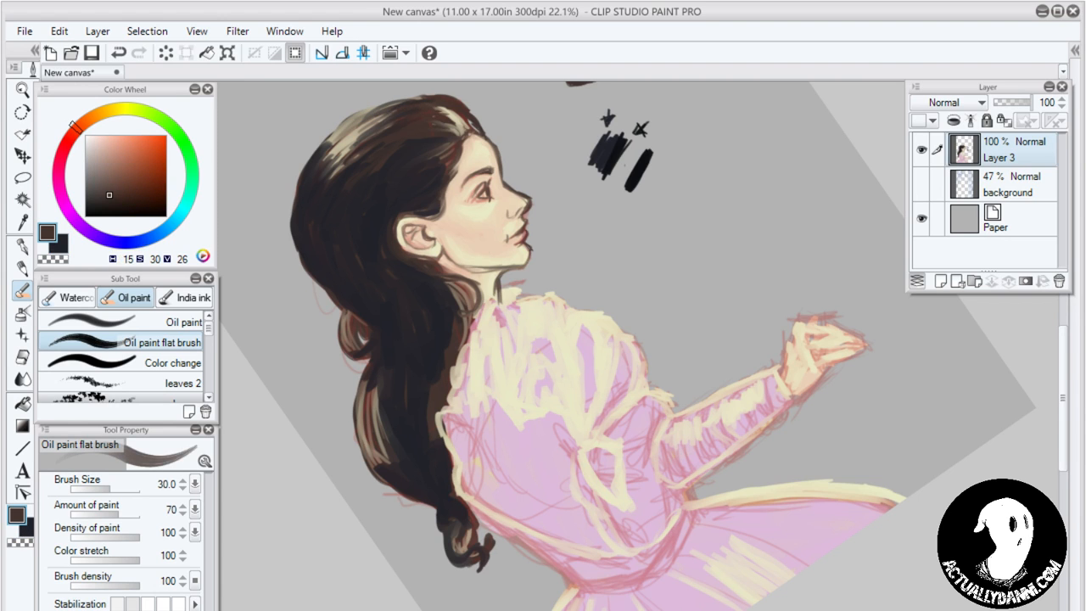
{"action": "mouse_move", "coordinate": [420, 98]}
{"action": "left_mouse_down"}
{"action": "mouse_move", "coordinate": [357, 119]}
{"action": "mouse_move", "coordinate": [395, 113]}
{"action": "left_mouse_up"}
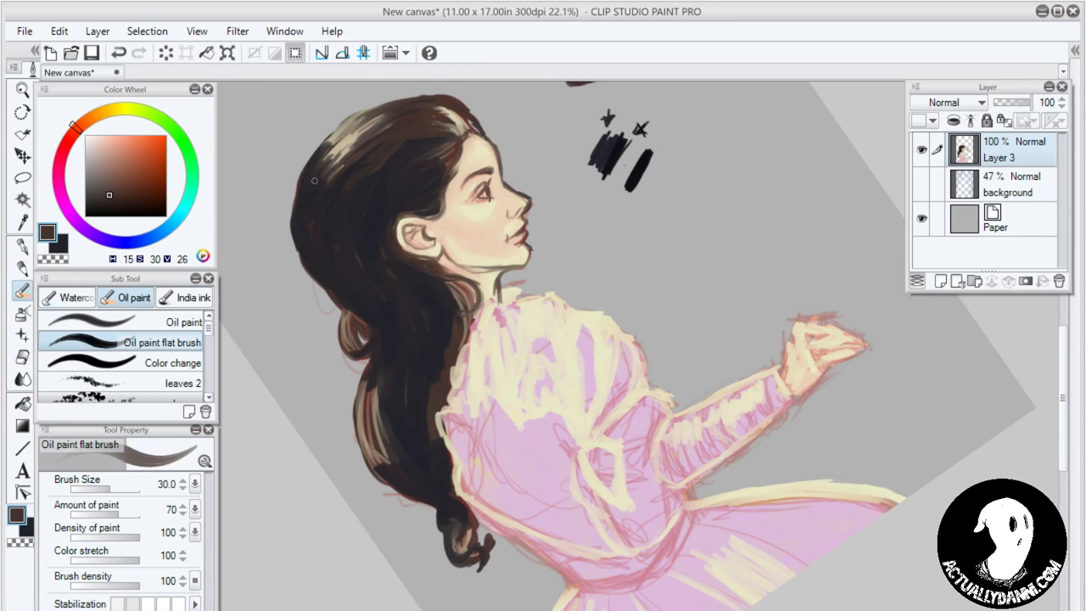
{"action": "left_click_drag", "start_coordinate": [329, 160], "coordinate": [363, 117]}
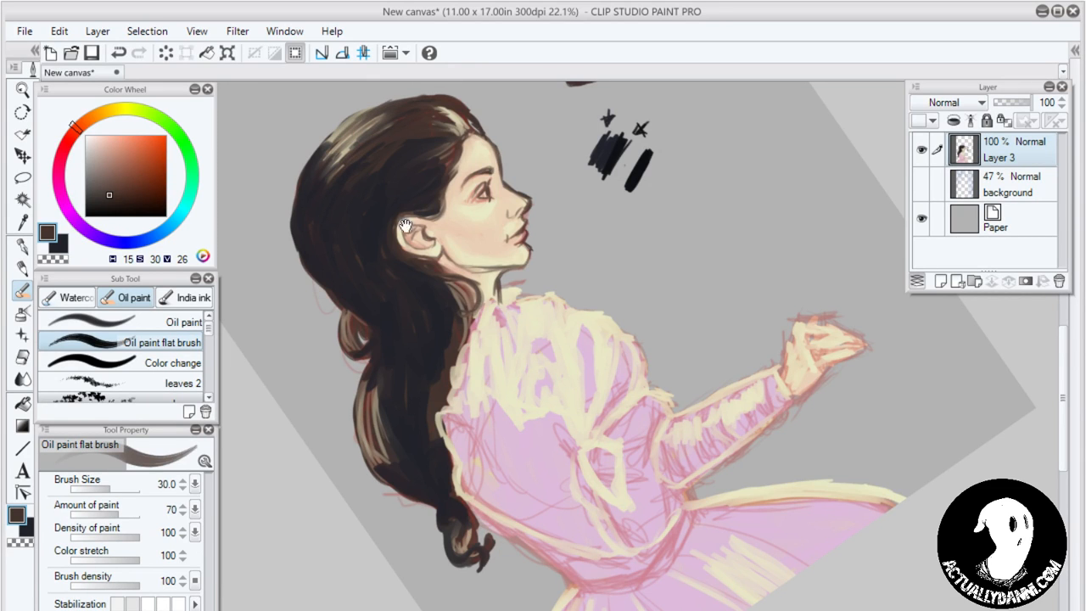
Paint dark brown strands along the hair's flow to soften the remaining pale highlights at the back of the crown
{"action": "left_click_drag", "start_coordinate": [390, 227], "coordinate": [382, 371]}
{"action": "left_click_drag", "start_coordinate": [319, 286], "coordinate": [373, 260]}
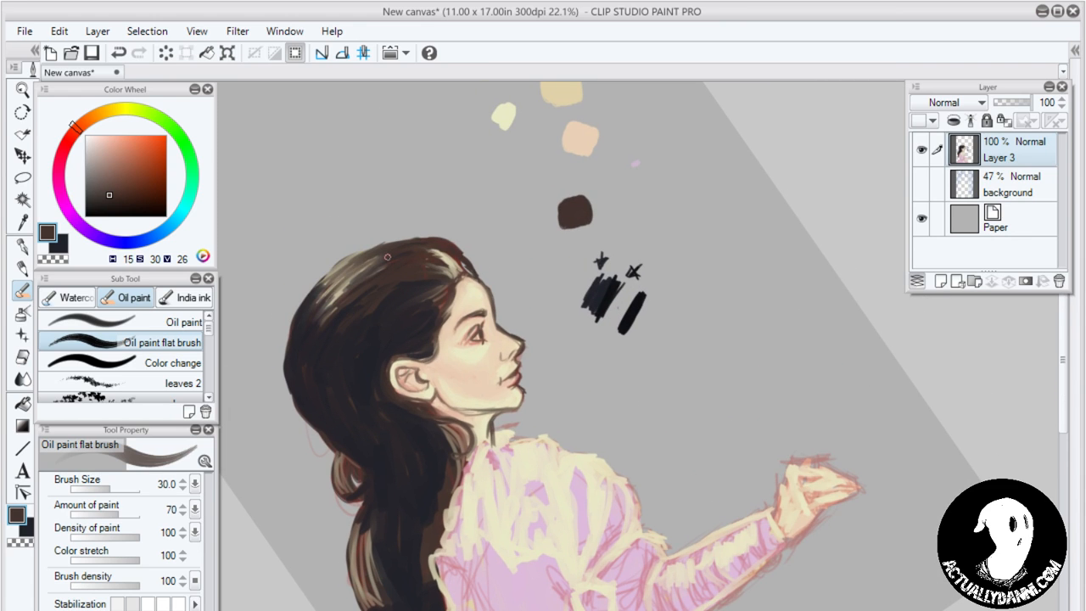
{"action": "left_click_drag", "start_coordinate": [324, 309], "coordinate": [349, 285]}
{"action": "left_click_drag", "start_coordinate": [327, 299], "coordinate": [370, 264]}
{"action": "mouse_move", "coordinate": [355, 267]}
{"action": "left_mouse_down"}
{"action": "mouse_move", "coordinate": [312, 306]}
{"action": "mouse_move", "coordinate": [377, 242]}
{"action": "mouse_move", "coordinate": [400, 241]}
{"action": "left_mouse_up"}
{"action": "left_click_drag", "start_coordinate": [326, 279], "coordinate": [379, 242]}
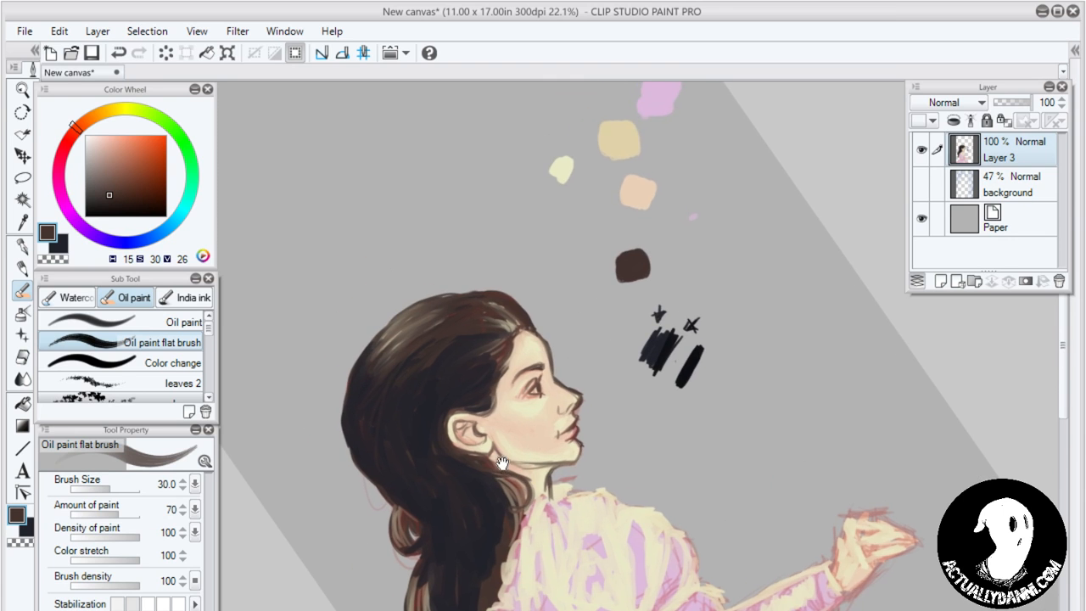
Paint navy strands, H 228, S 24, V 16, from the hairline over the crown and along the back edge of the head
{"action": "key", "text": "r"}
{"action": "left_click_drag", "start_coordinate": [667, 402], "coordinate": [635, 340]}
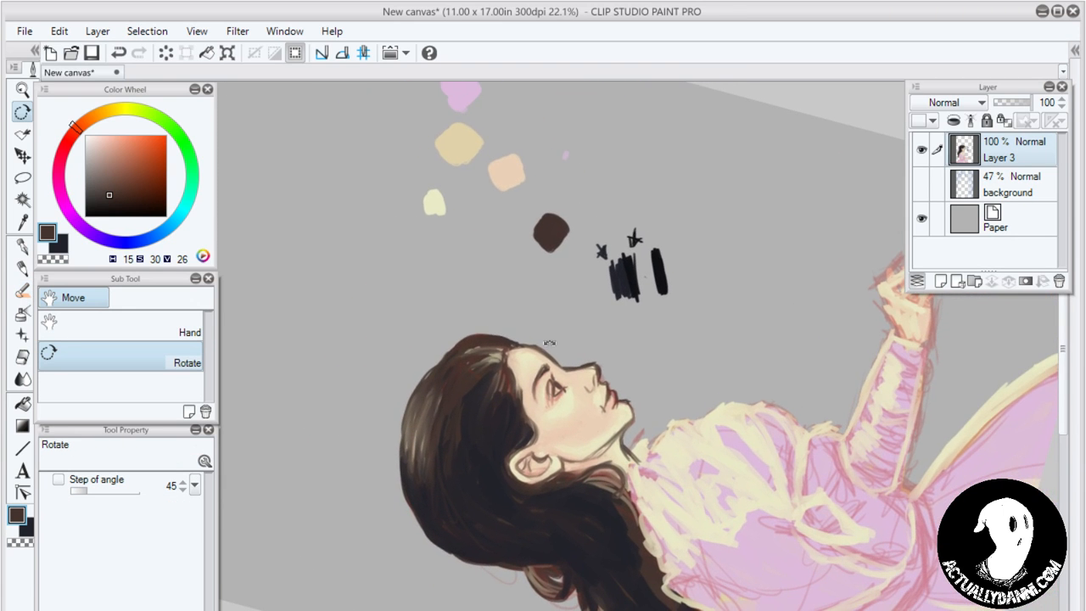
{"action": "key", "text": "b"}
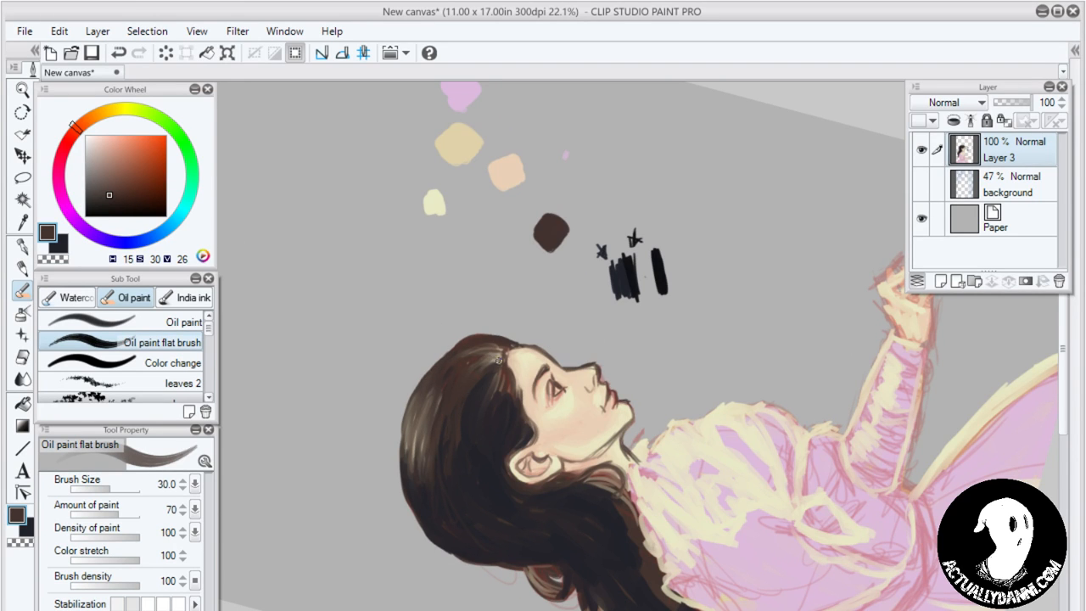
{"action": "key", "text": "x"}
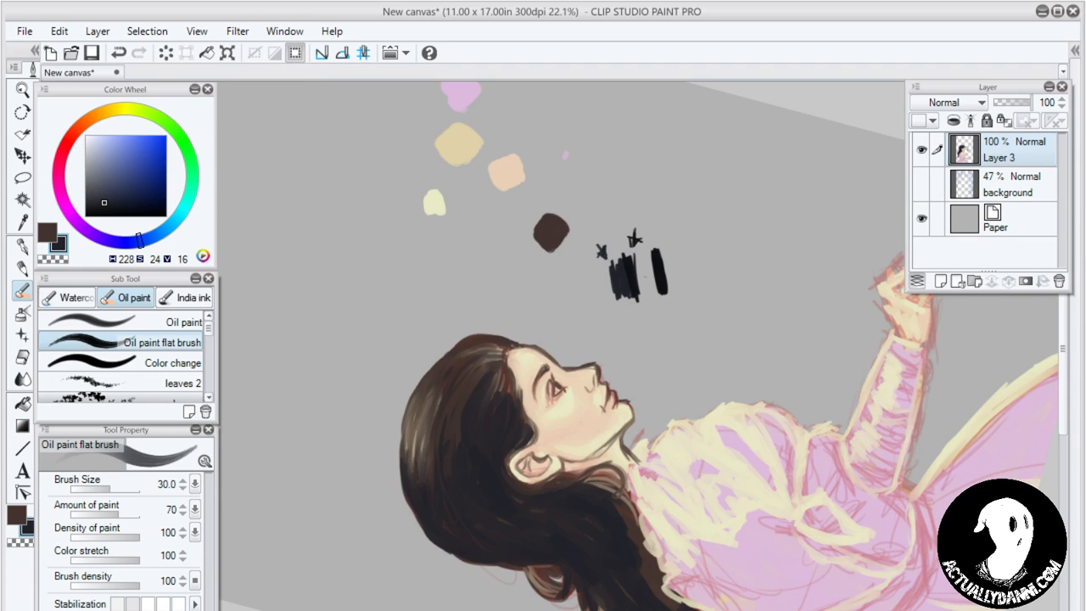
{"action": "left_click_drag", "start_coordinate": [430, 395], "coordinate": [409, 456]}
{"action": "left_click_drag", "start_coordinate": [407, 413], "coordinate": [405, 452]}
{"action": "mouse_move", "coordinate": [507, 348]}
{"action": "left_mouse_down"}
{"action": "mouse_move", "coordinate": [435, 364]}
{"action": "mouse_move", "coordinate": [457, 356]}
{"action": "left_mouse_up"}
{"action": "left_click_drag", "start_coordinate": [417, 388], "coordinate": [407, 434]}
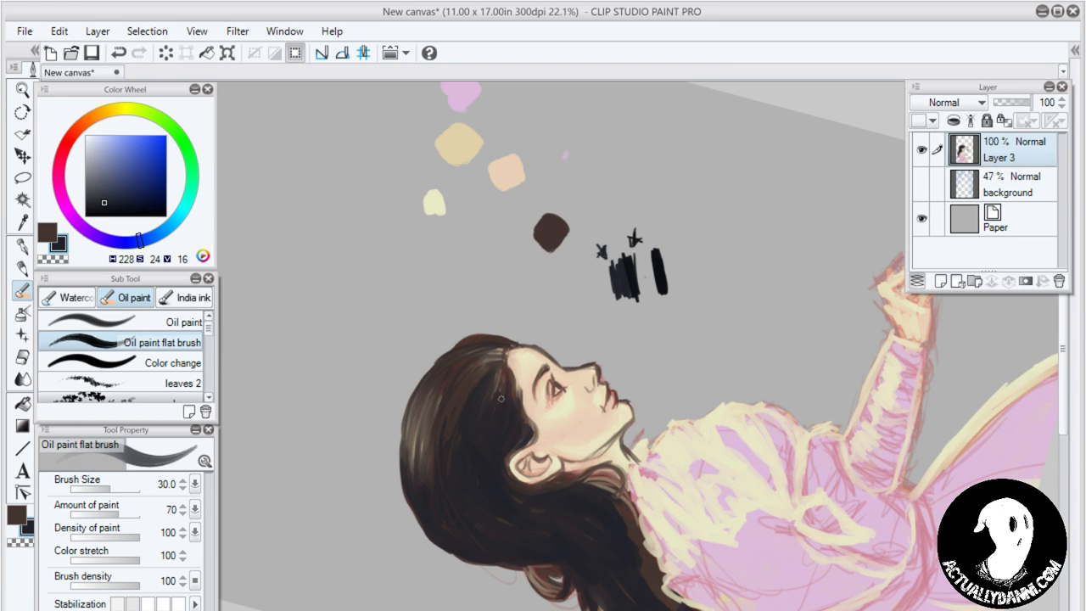
Deepen the hair beside the forehead and temple with short navy strokes
{"action": "left_click_drag", "start_coordinate": [503, 373], "coordinate": [493, 417]}
{"action": "left_click_drag", "start_coordinate": [507, 377], "coordinate": [514, 406]}
{"action": "left_click_drag", "start_coordinate": [563, 510], "coordinate": [514, 413]}
{"action": "key", "text": "r"}
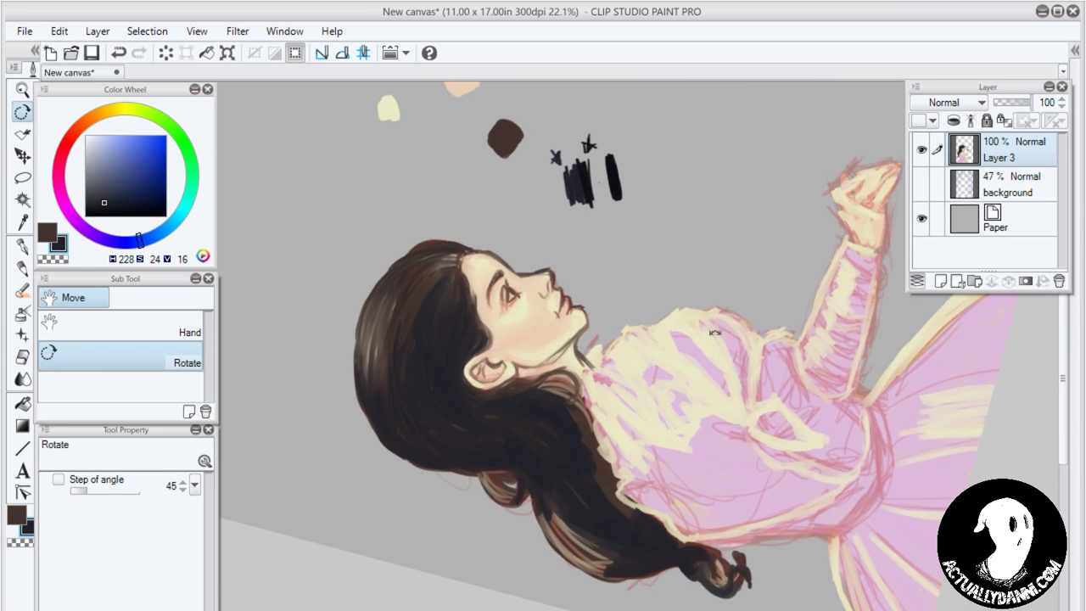
{"action": "mouse_move", "coordinate": [716, 333]}
{"action": "left_mouse_down"}
{"action": "mouse_move", "coordinate": [727, 492]}
{"action": "mouse_move", "coordinate": [632, 560]}
{"action": "mouse_move", "coordinate": [670, 549]}
{"action": "mouse_move", "coordinate": [735, 487]}
{"action": "left_mouse_up"}
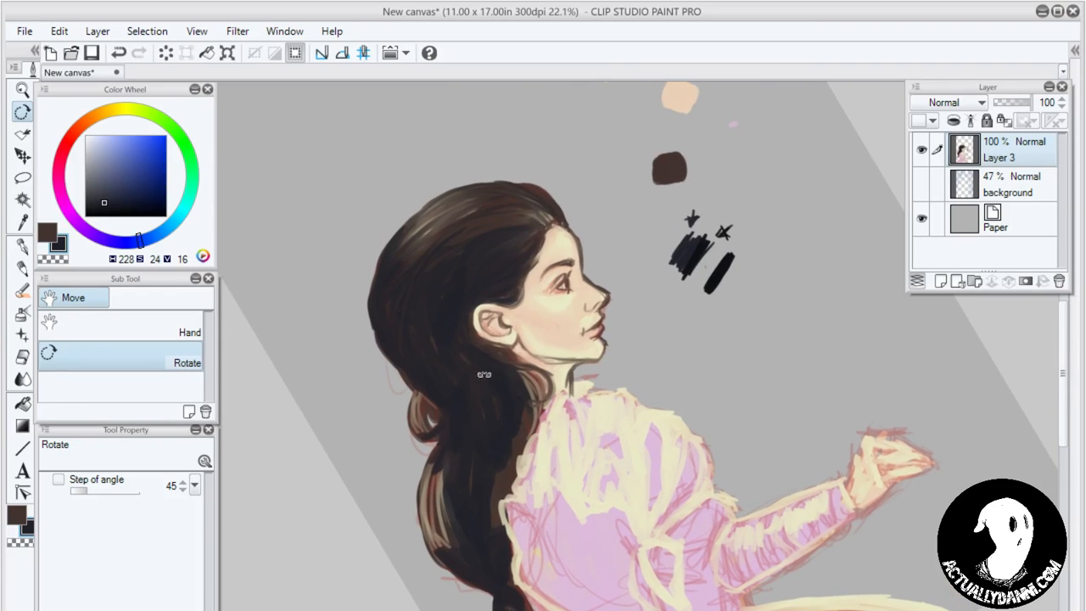
{"action": "key", "text": "b"}
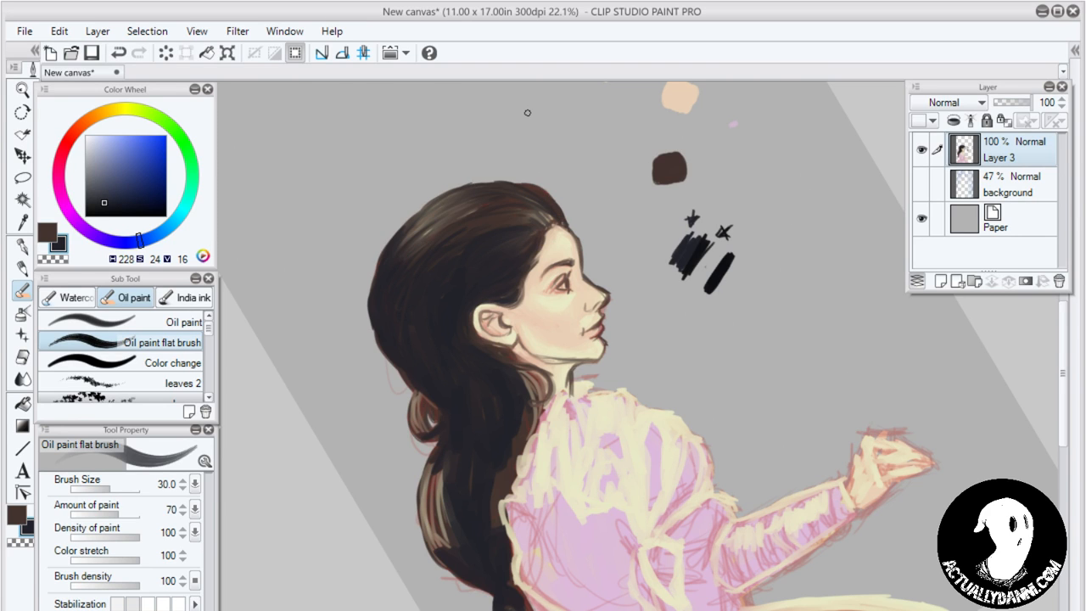
Reduce the brush size to 20 and refine the forehead hairline and the small curl behind the neck in navy
{"action": "key", "text": "["}
{"action": "mouse_move", "coordinate": [556, 222]}
{"action": "left_mouse_down"}
{"action": "mouse_move", "coordinate": [567, 199]}
{"action": "mouse_move", "coordinate": [560, 212]}
{"action": "left_mouse_up"}
{"action": "scroll", "coordinate": [625, 388], "scroll_direction": "down", "scroll_amount": 3}
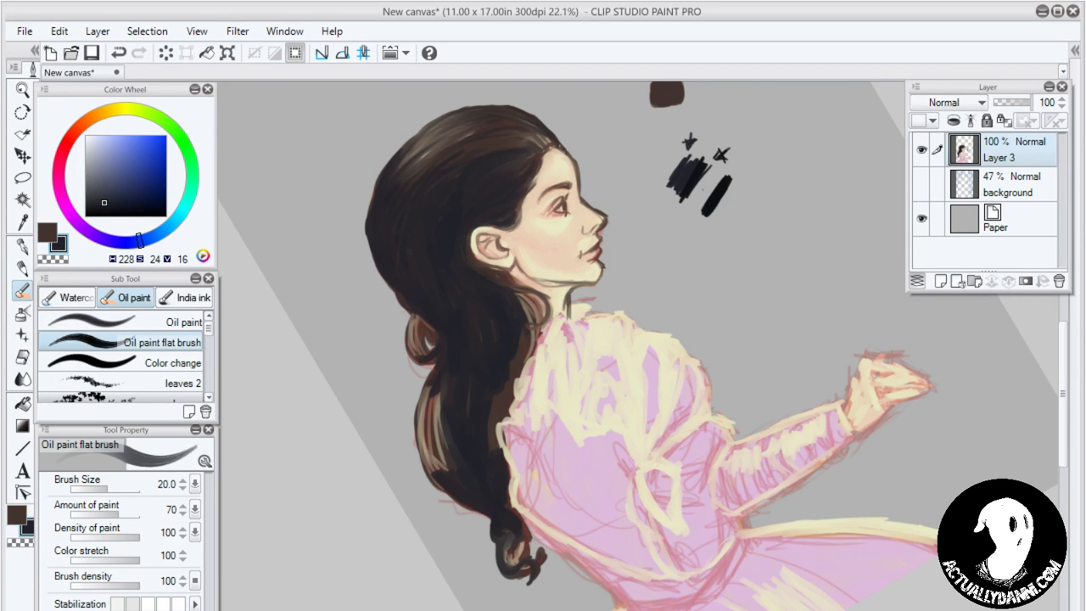
{"action": "mouse_move", "coordinate": [387, 281]}
{"action": "left_mouse_down"}
{"action": "mouse_move", "coordinate": [414, 325]}
{"action": "mouse_move", "coordinate": [412, 346]}
{"action": "mouse_move", "coordinate": [419, 317]}
{"action": "mouse_move", "coordinate": [410, 343]}
{"action": "left_mouse_up"}
{"action": "left_click_drag", "start_coordinate": [416, 312], "coordinate": [409, 318]}
Touch up the shadow in the hair just below the earlobe with a small navy stroke
{"action": "key", "text": "x"}
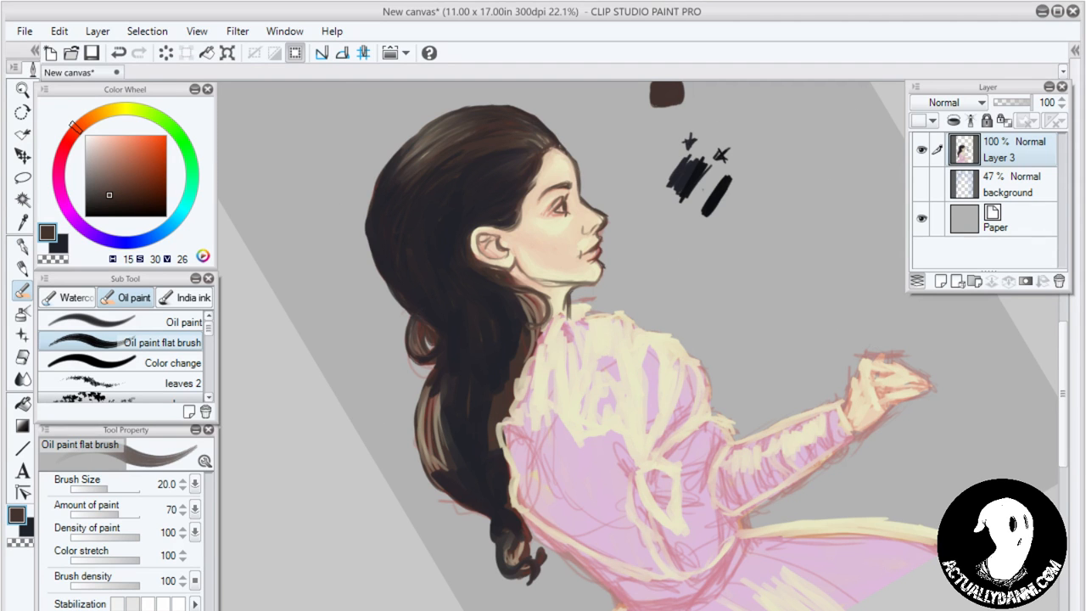
{"action": "mouse_move", "coordinate": [647, 330]}
{"action": "left_mouse_down"}
{"action": "mouse_move", "coordinate": [648, 431]}
{"action": "mouse_move", "coordinate": [636, 356]}
{"action": "mouse_move", "coordinate": [591, 378]}
{"action": "mouse_move", "coordinate": [577, 417]}
{"action": "mouse_move", "coordinate": [570, 333]}
{"action": "mouse_move", "coordinate": [600, 356]}
{"action": "left_mouse_up"}
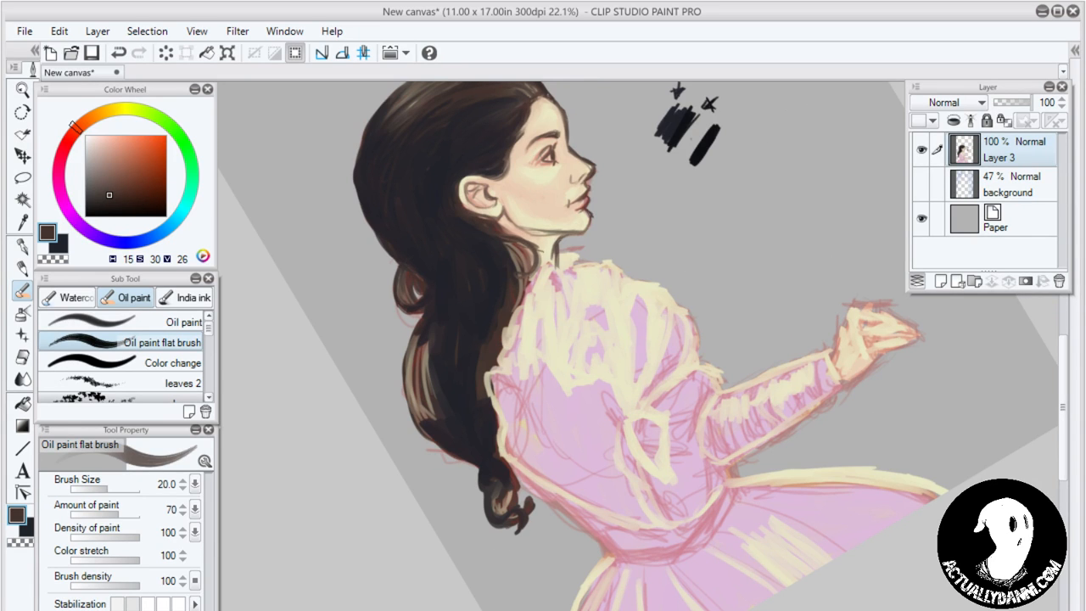
{"action": "left_click", "coordinate": [459, 198], "text": "alt"}
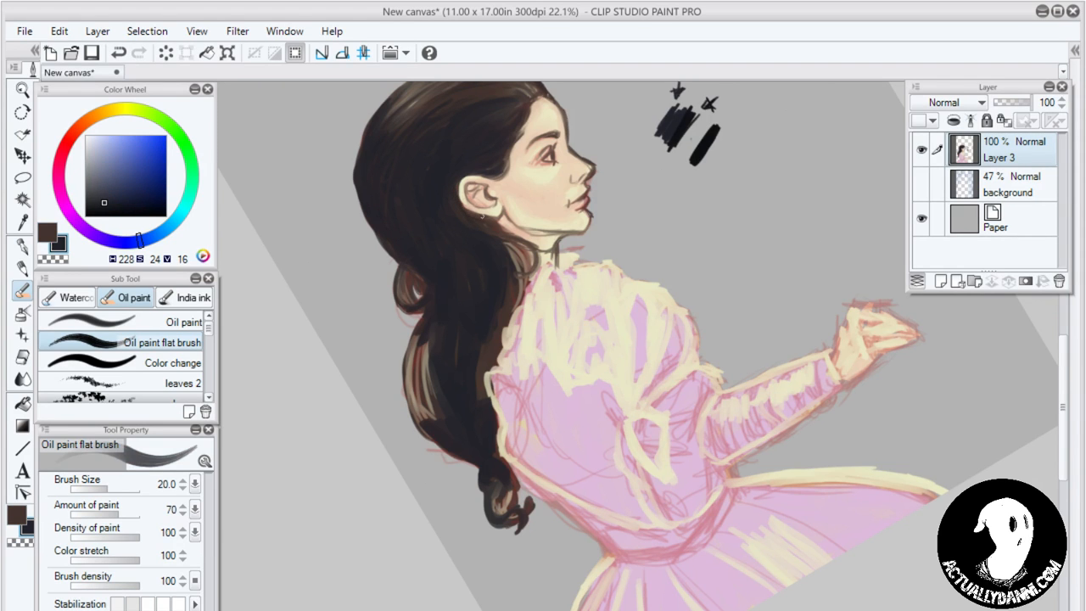
{"action": "left_click_drag", "start_coordinate": [483, 215], "coordinate": [495, 220]}
{"action": "mouse_move", "coordinate": [629, 390]}
{"action": "left_mouse_down"}
{"action": "mouse_move", "coordinate": [642, 368]}
{"action": "mouse_move", "coordinate": [679, 430]}
{"action": "mouse_move", "coordinate": [631, 436]}
{"action": "mouse_move", "coordinate": [631, 379]}
{"action": "left_mouse_up"}
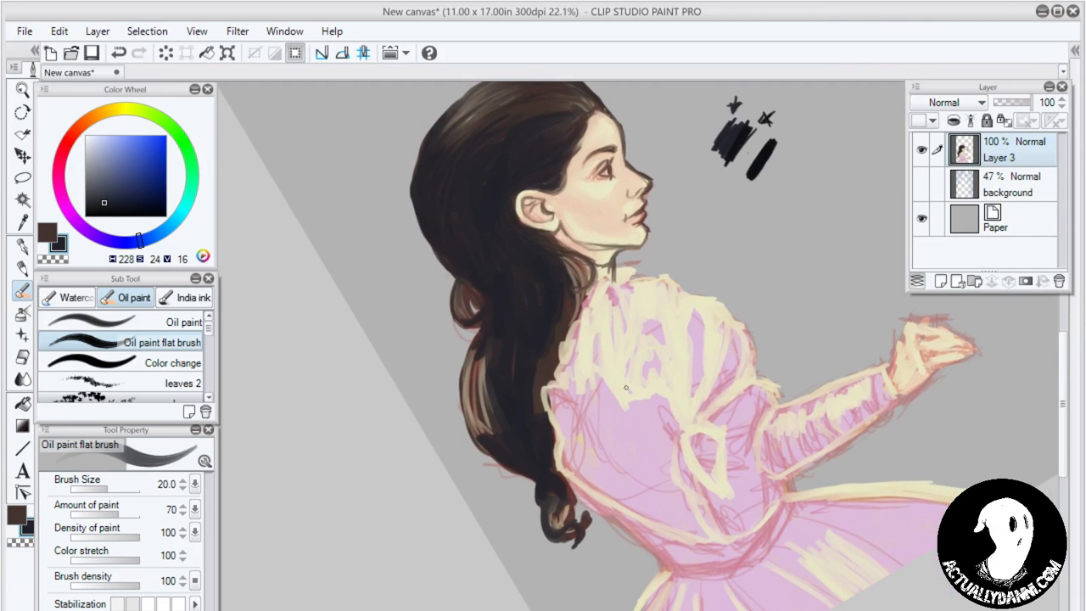
Switch to dark brown, H 15, S 30, V 26, and draw five thin parallel practice strokes on the blank grey beside the figure
{"action": "left_click", "coordinate": [555, 267], "text": "alt"}
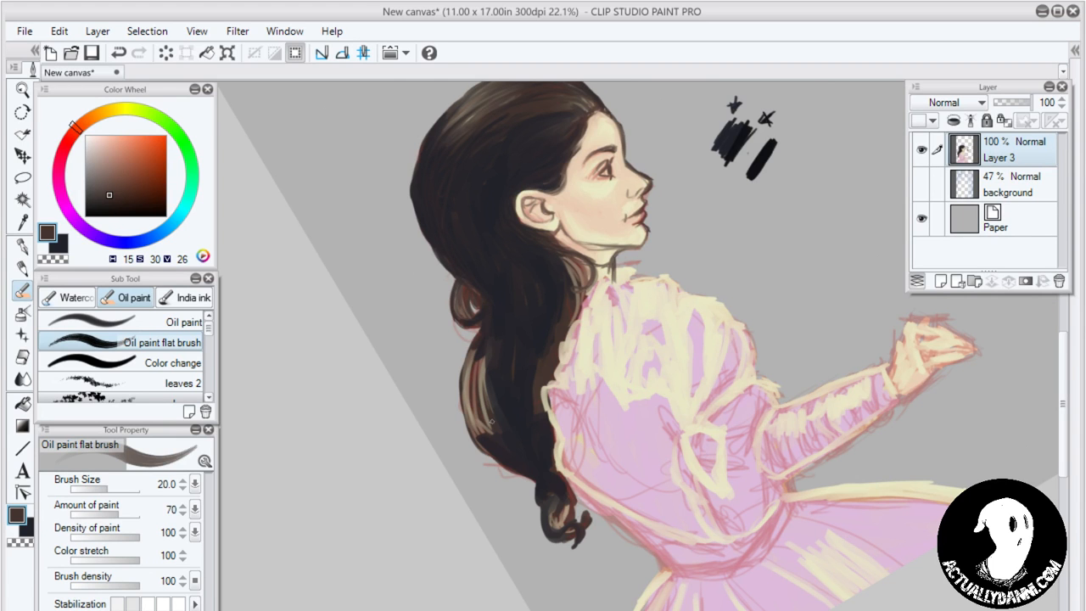
{"action": "left_click_drag", "start_coordinate": [743, 366], "coordinate": [636, 425]}
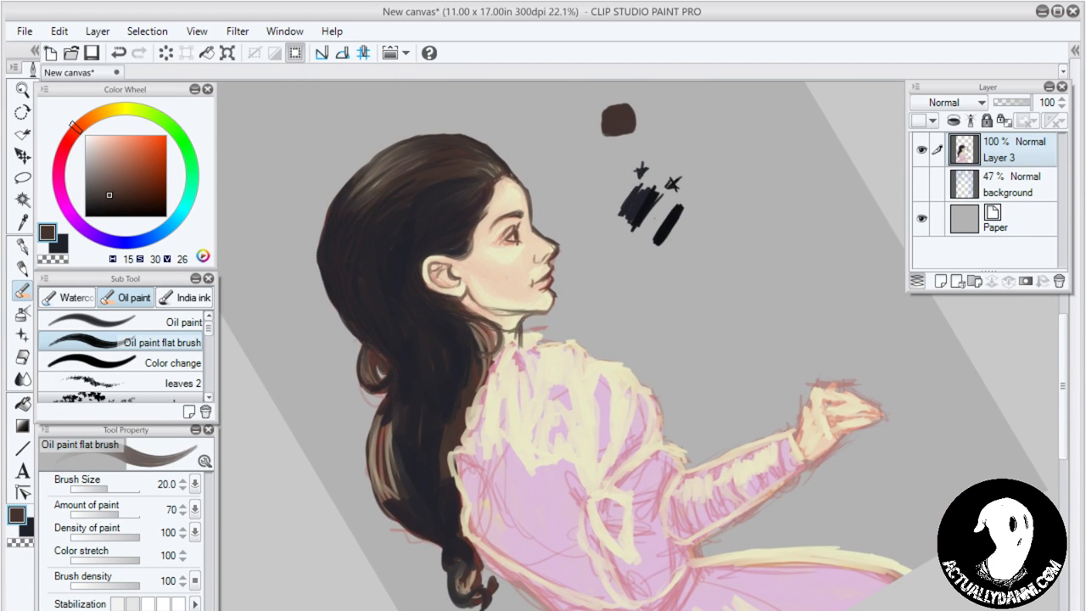
{"action": "left_click_drag", "start_coordinate": [704, 269], "coordinate": [743, 348]}
{"action": "left_click_drag", "start_coordinate": [711, 263], "coordinate": [749, 345]}
{"action": "left_click_drag", "start_coordinate": [718, 257], "coordinate": [766, 345]}
{"action": "left_click_drag", "start_coordinate": [733, 249], "coordinate": [772, 346]}
{"action": "left_click_drag", "start_coordinate": [738, 249], "coordinate": [774, 346]}
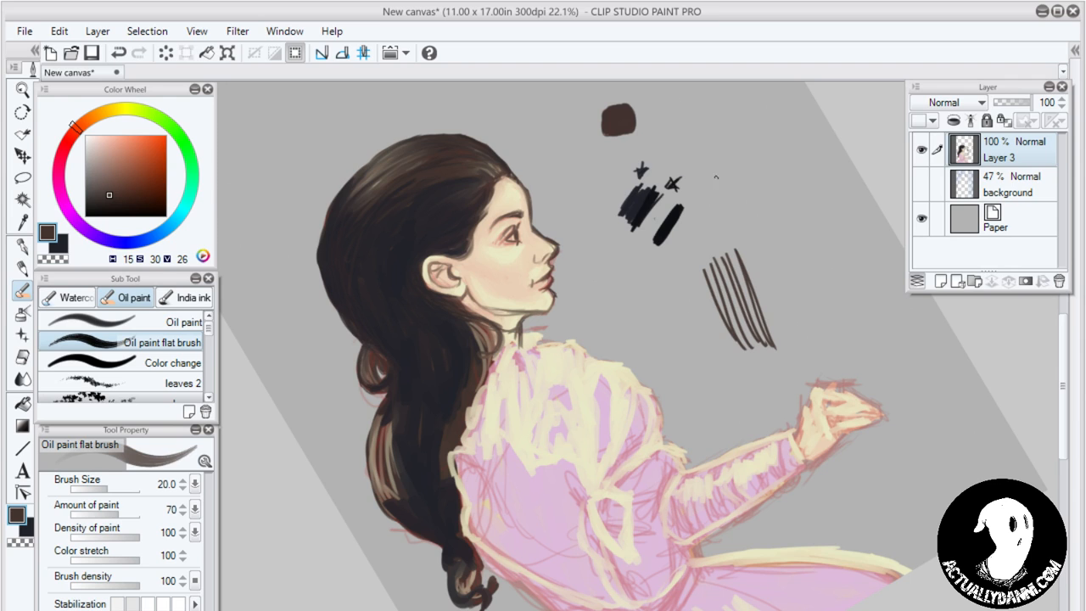
Build up a curved practice lock from overlapping dark brown strokes and fill the gaps between the straight practice strokes
{"action": "mouse_move", "coordinate": [803, 207]}
{"action": "left_mouse_down"}
{"action": "mouse_move", "coordinate": [811, 299]}
{"action": "mouse_move", "coordinate": [835, 297]}
{"action": "left_mouse_up"}
{"action": "left_click_drag", "start_coordinate": [806, 209], "coordinate": [819, 302]}
{"action": "left_click_drag", "start_coordinate": [810, 212], "coordinate": [819, 305]}
{"action": "left_click_drag", "start_coordinate": [798, 265], "coordinate": [817, 303]}
{"action": "left_click_drag", "start_coordinate": [799, 210], "coordinate": [799, 280]}
{"action": "left_click_drag", "start_coordinate": [801, 217], "coordinate": [806, 292]}
{"action": "left_click_drag", "start_coordinate": [800, 230], "coordinate": [806, 261]}
{"action": "left_click_drag", "start_coordinate": [804, 232], "coordinate": [805, 268]}
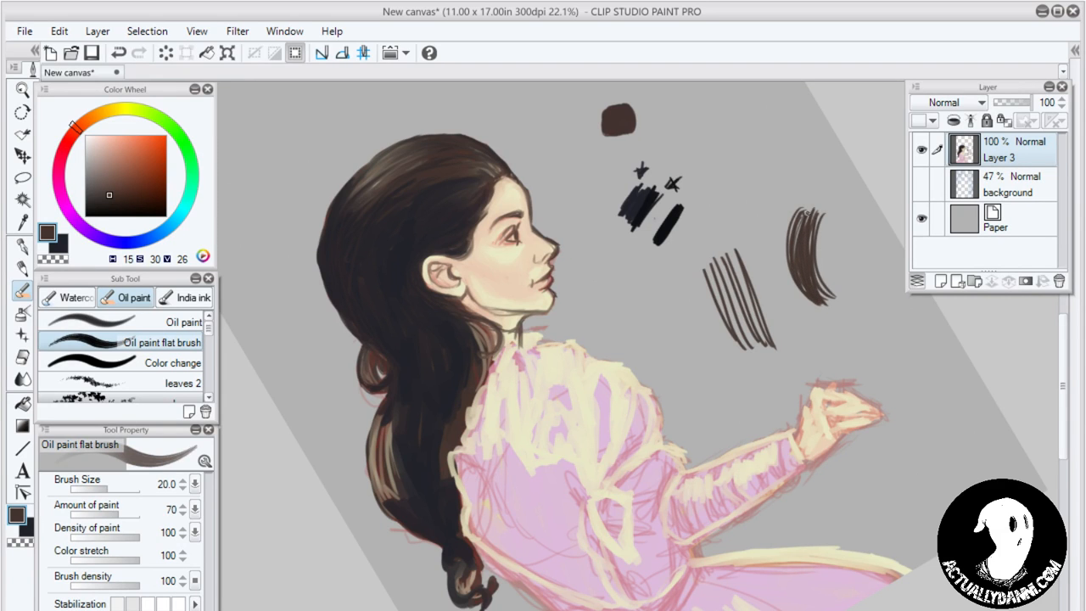
{"action": "mouse_move", "coordinate": [805, 210]}
{"action": "left_mouse_down"}
{"action": "mouse_move", "coordinate": [802, 279]}
{"action": "mouse_move", "coordinate": [806, 214]}
{"action": "mouse_move", "coordinate": [815, 295]}
{"action": "mouse_move", "coordinate": [785, 261]}
{"action": "mouse_move", "coordinate": [814, 210]}
{"action": "mouse_move", "coordinate": [830, 286]}
{"action": "mouse_move", "coordinate": [808, 242]}
{"action": "mouse_move", "coordinate": [831, 300]}
{"action": "left_mouse_up"}
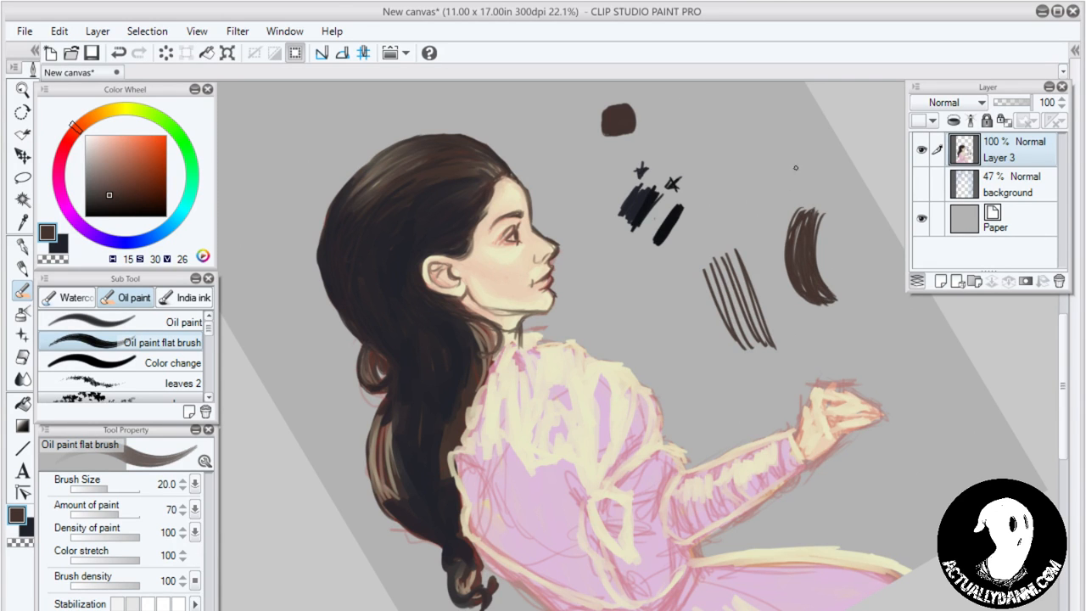
{"action": "mouse_move", "coordinate": [800, 226]}
{"action": "left_mouse_down"}
{"action": "mouse_move", "coordinate": [794, 256]}
{"action": "mouse_move", "coordinate": [795, 240]}
{"action": "left_mouse_up"}
{"action": "mouse_move", "coordinate": [729, 255]}
{"action": "left_mouse_down"}
{"action": "mouse_move", "coordinate": [755, 337]}
{"action": "mouse_move", "coordinate": [743, 356]}
{"action": "mouse_move", "coordinate": [741, 333]}
{"action": "left_mouse_up"}
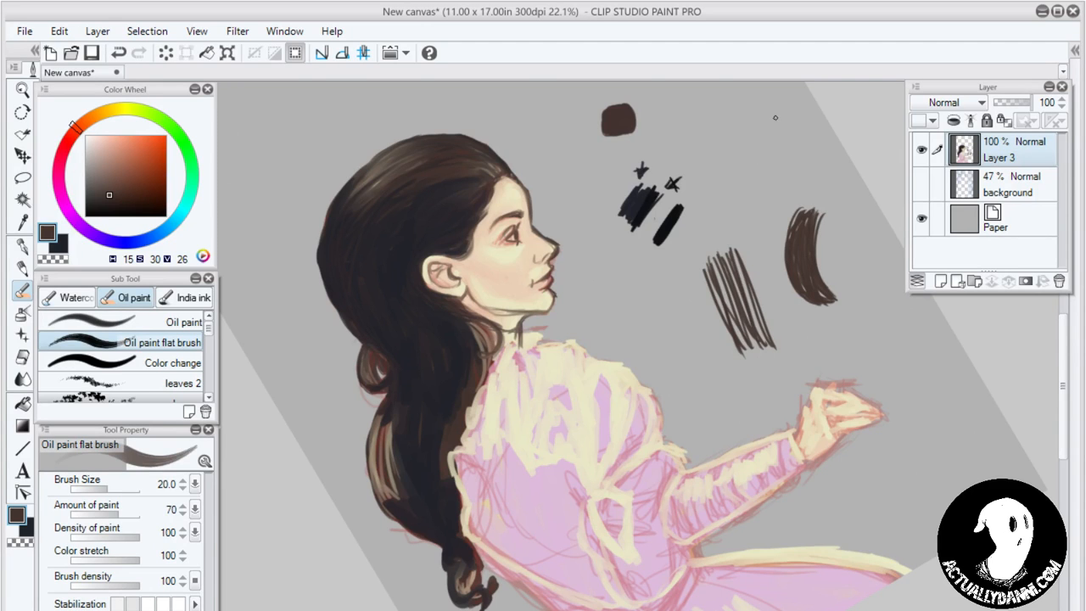
Draw thin wavy guide lines in dark brown above the curved practice lock to show how hair flows
{"action": "left_click_drag", "start_coordinate": [780, 121], "coordinate": [779, 134]}
{"action": "left_click_drag", "start_coordinate": [750, 180], "coordinate": [768, 219]}
{"action": "mouse_move", "coordinate": [750, 180]}
{"action": "left_mouse_down"}
{"action": "mouse_move", "coordinate": [779, 123]}
{"action": "mouse_move", "coordinate": [755, 103]}
{"action": "mouse_move", "coordinate": [739, 133]}
{"action": "mouse_move", "coordinate": [830, 207]}
{"action": "left_mouse_up"}
{"action": "left_click_drag", "start_coordinate": [790, 326], "coordinate": [753, 295]}
Sample the pale cream swatch, H 60, S 15, V 92, and paint a highlight across the middle of the curved practice lock
{"action": "left_click_drag", "start_coordinate": [604, 204], "coordinate": [634, 345]}
{"action": "left_click", "coordinate": [560, 114]}
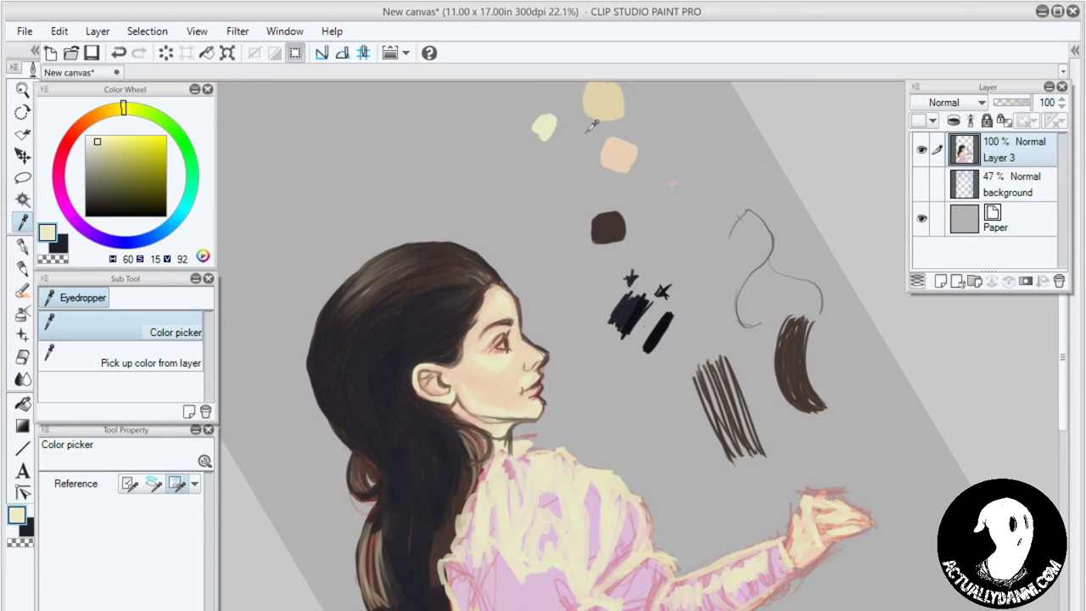
{"action": "left_click_drag", "start_coordinate": [730, 393], "coordinate": [626, 317]}
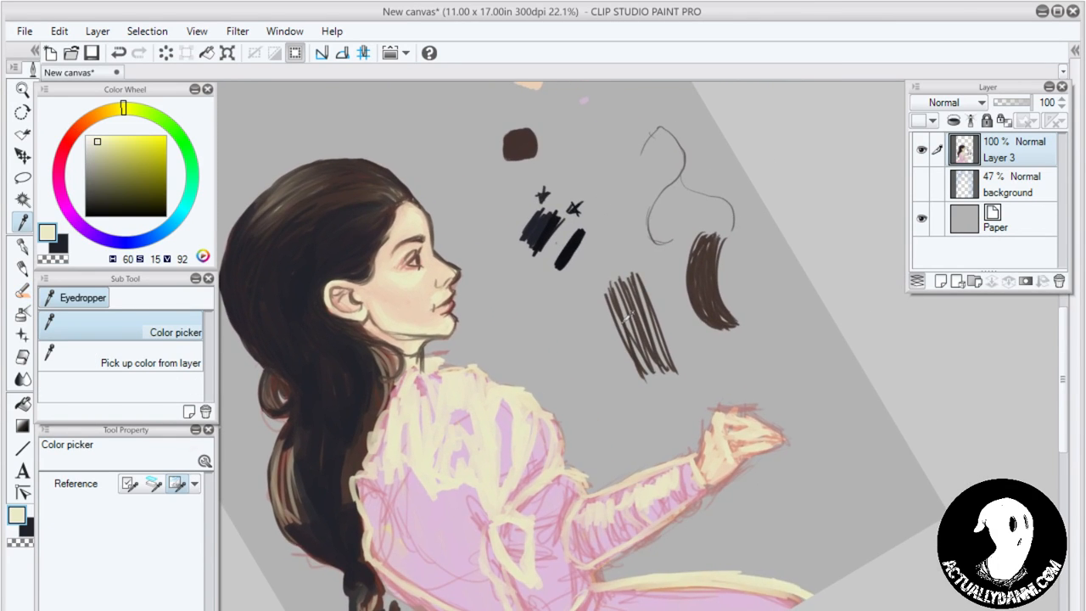
{"action": "key", "text": "b"}
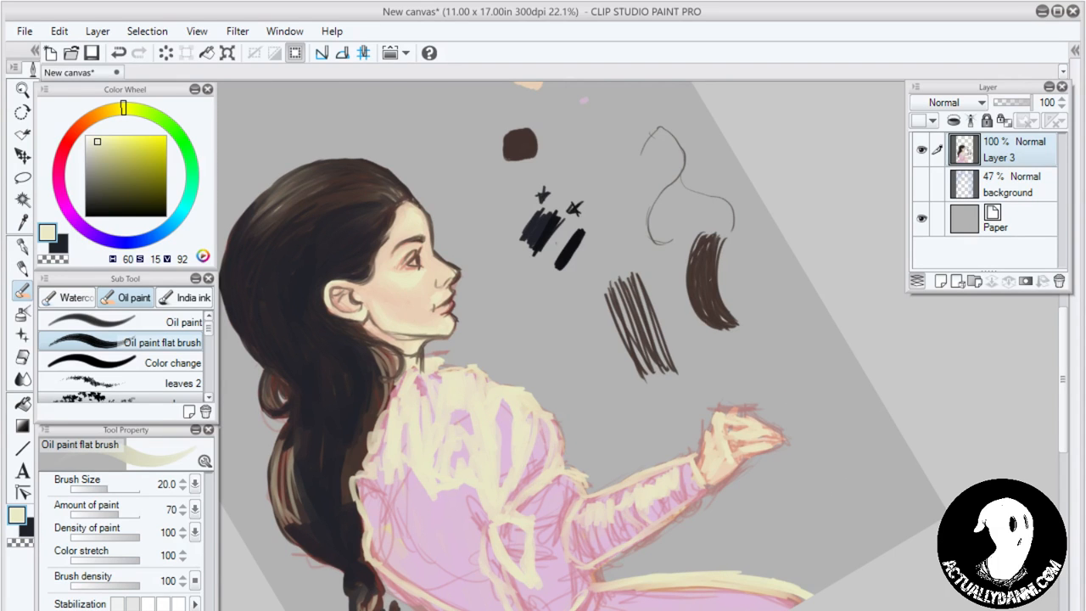
{"action": "mouse_move", "coordinate": [707, 260]}
{"action": "left_mouse_down"}
{"action": "mouse_move", "coordinate": [715, 302]}
{"action": "mouse_move", "coordinate": [707, 263]}
{"action": "mouse_move", "coordinate": [699, 304]}
{"action": "mouse_move", "coordinate": [707, 235]}
{"action": "left_mouse_up"}
{"action": "mouse_move", "coordinate": [708, 297]}
{"action": "left_mouse_down"}
{"action": "mouse_move", "coordinate": [728, 329]}
{"action": "mouse_move", "coordinate": [707, 235]}
{"action": "mouse_move", "coordinate": [709, 305]}
{"action": "mouse_move", "coordinate": [697, 241]}
{"action": "left_mouse_up"}
{"action": "left_click_drag", "start_coordinate": [697, 299], "coordinate": [705, 262]}
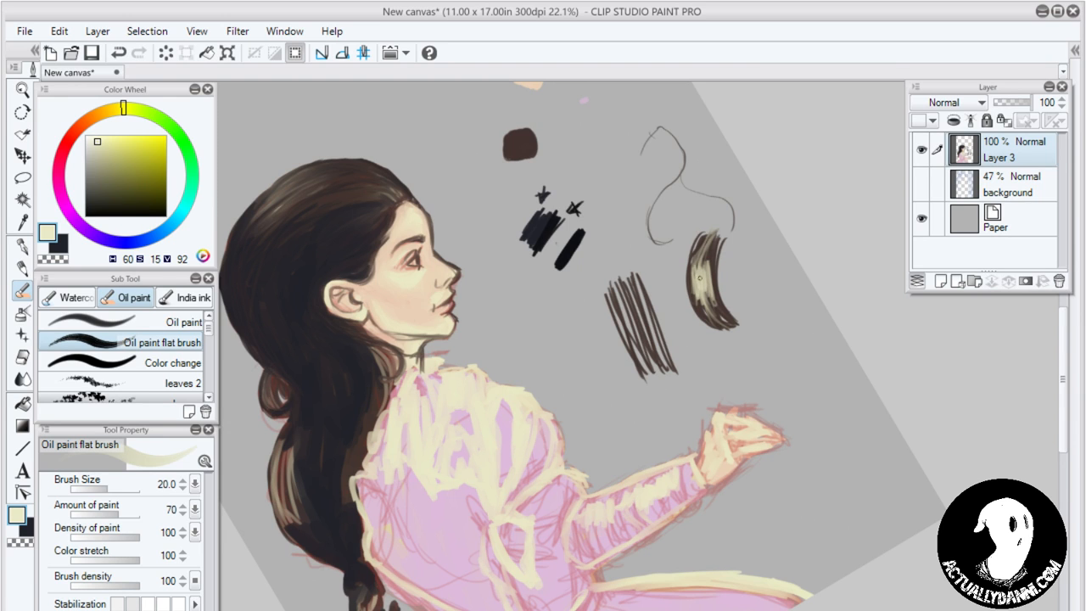
Break the practice lock's cream highlight into strands with navy strokes, H 228, S 24, V 16, and darken its ends and edges
{"action": "left_click", "coordinate": [58, 245]}
{"action": "mouse_move", "coordinate": [703, 263]}
{"action": "left_mouse_down"}
{"action": "mouse_move", "coordinate": [701, 277]}
{"action": "mouse_move", "coordinate": [702, 256]}
{"action": "left_mouse_up"}
{"action": "mouse_move", "coordinate": [703, 248]}
{"action": "left_mouse_down"}
{"action": "mouse_move", "coordinate": [694, 293]}
{"action": "mouse_move", "coordinate": [693, 253]}
{"action": "mouse_move", "coordinate": [694, 290]}
{"action": "mouse_move", "coordinate": [708, 229]}
{"action": "mouse_move", "coordinate": [702, 271]}
{"action": "mouse_move", "coordinate": [714, 247]}
{"action": "mouse_move", "coordinate": [716, 272]}
{"action": "mouse_move", "coordinate": [706, 290]}
{"action": "left_mouse_up"}
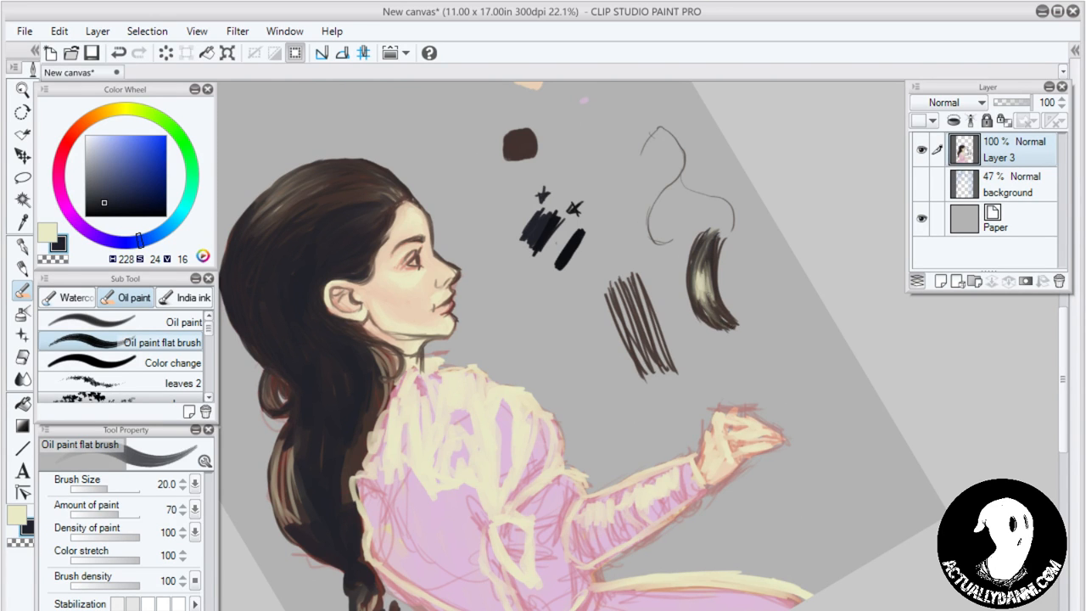
{"action": "mouse_move", "coordinate": [708, 292]}
{"action": "left_mouse_down"}
{"action": "mouse_move", "coordinate": [705, 314]}
{"action": "mouse_move", "coordinate": [712, 300]}
{"action": "left_mouse_up"}
{"action": "mouse_move", "coordinate": [722, 237]}
{"action": "left_mouse_down"}
{"action": "mouse_move", "coordinate": [694, 288]}
{"action": "mouse_move", "coordinate": [694, 253]}
{"action": "left_mouse_up"}
{"action": "left_click_drag", "start_coordinate": [697, 309], "coordinate": [689, 323]}
{"action": "mouse_move", "coordinate": [687, 273]}
{"action": "left_mouse_down"}
{"action": "mouse_move", "coordinate": [686, 296]}
{"action": "mouse_move", "coordinate": [701, 301]}
{"action": "left_mouse_up"}
{"action": "left_click_drag", "start_coordinate": [702, 262], "coordinate": [704, 297]}
{"action": "left_click_drag", "start_coordinate": [706, 268], "coordinate": [710, 300]}
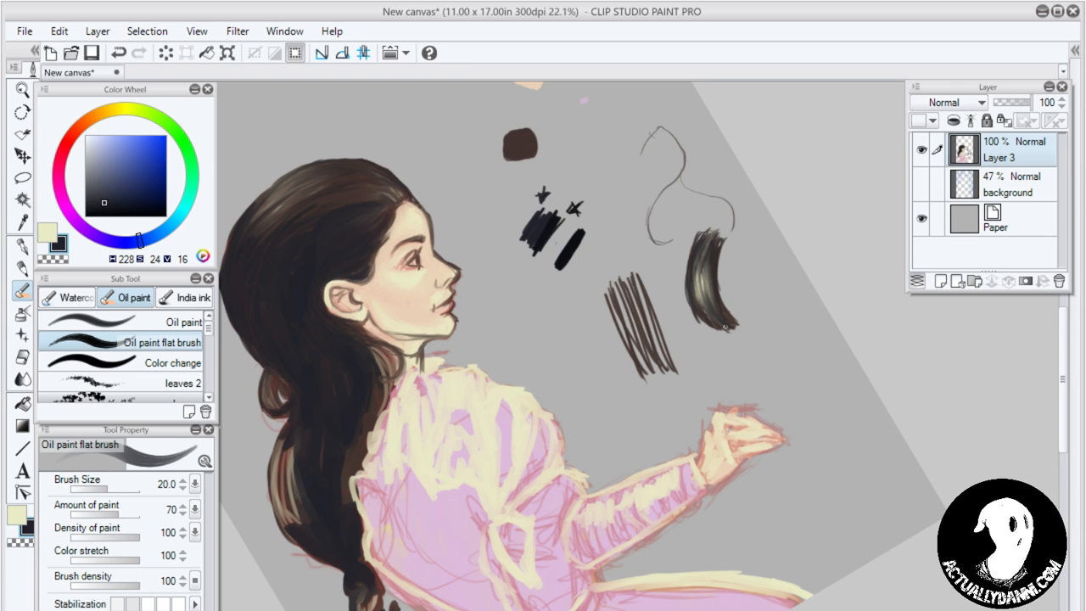
{"action": "left_click_drag", "start_coordinate": [704, 267], "coordinate": [719, 309]}
{"action": "left_click_drag", "start_coordinate": [689, 246], "coordinate": [686, 275]}
Swap to pale cream and paint thin tapering wisps trailing from the lower end of the curved practice lock
{"action": "key", "text": "x"}
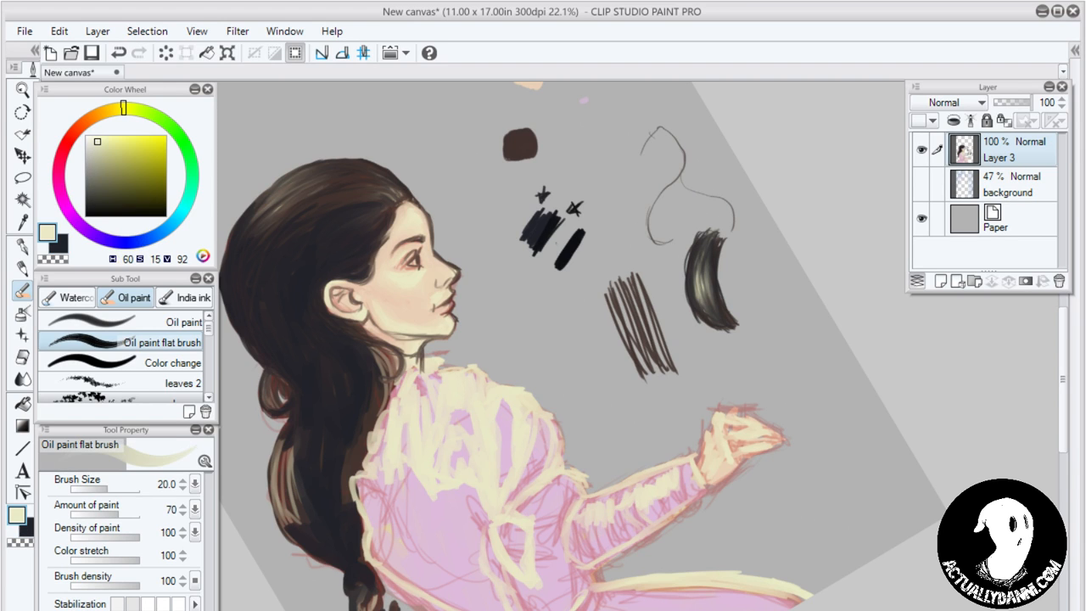
{"action": "mouse_move", "coordinate": [694, 297]}
{"action": "left_mouse_down"}
{"action": "mouse_move", "coordinate": [721, 323]}
{"action": "mouse_move", "coordinate": [730, 374]}
{"action": "left_mouse_up"}
{"action": "left_click_drag", "start_coordinate": [727, 336], "coordinate": [737, 373]}
{"action": "mouse_move", "coordinate": [581, 317]}
{"action": "left_mouse_down"}
{"action": "mouse_move", "coordinate": [722, 359]}
{"action": "mouse_move", "coordinate": [703, 307]}
{"action": "mouse_move", "coordinate": [691, 381]}
{"action": "mouse_move", "coordinate": [604, 408]}
{"action": "mouse_move", "coordinate": [592, 354]}
{"action": "mouse_move", "coordinate": [703, 412]}
{"action": "mouse_move", "coordinate": [658, 468]}
{"action": "mouse_move", "coordinate": [577, 331]}
{"action": "mouse_move", "coordinate": [641, 372]}
{"action": "left_mouse_up"}
{"action": "mouse_move", "coordinate": [698, 315]}
{"action": "left_mouse_down"}
{"action": "mouse_move", "coordinate": [730, 357]}
{"action": "mouse_move", "coordinate": [698, 235]}
{"action": "mouse_move", "coordinate": [553, 388]}
{"action": "left_mouse_up"}
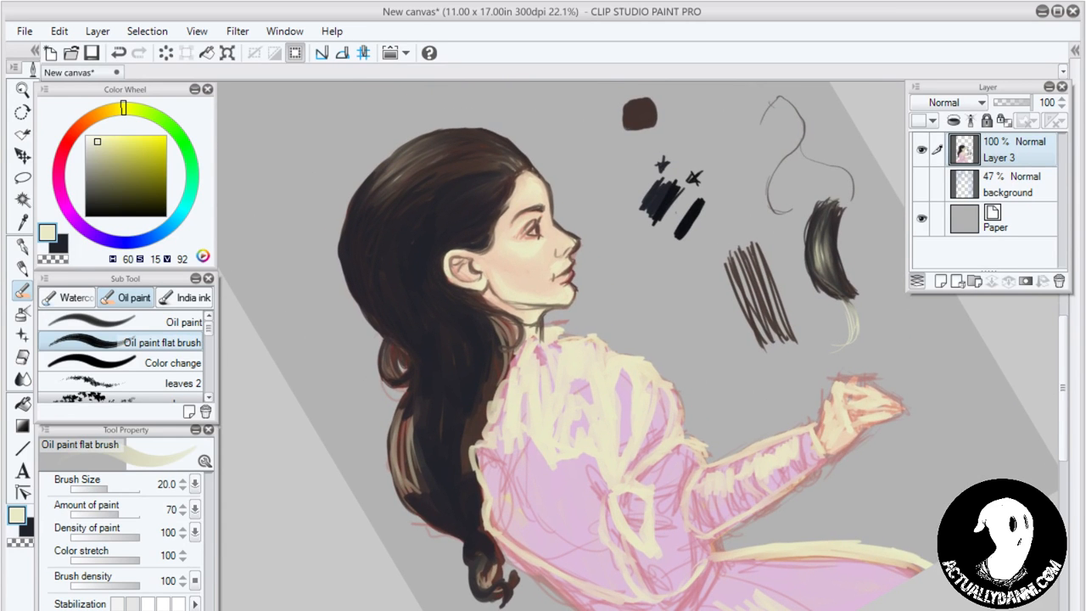
{"action": "mouse_move", "coordinate": [658, 544]}
{"action": "left_mouse_down"}
{"action": "mouse_move", "coordinate": [742, 347]}
{"action": "mouse_move", "coordinate": [589, 489]}
{"action": "left_mouse_up"}
{"action": "mouse_move", "coordinate": [857, 331]}
{"action": "left_mouse_down"}
{"action": "mouse_move", "coordinate": [875, 355]}
{"action": "mouse_move", "coordinate": [877, 444]}
{"action": "mouse_move", "coordinate": [876, 470]}
{"action": "mouse_move", "coordinate": [857, 472]}
{"action": "left_mouse_up"}
{"action": "key", "text": "r"}
{"action": "mouse_move", "coordinate": [737, 403]}
{"action": "left_mouse_down"}
{"action": "mouse_move", "coordinate": [790, 517]}
{"action": "mouse_move", "coordinate": [756, 428]}
{"action": "left_mouse_up"}
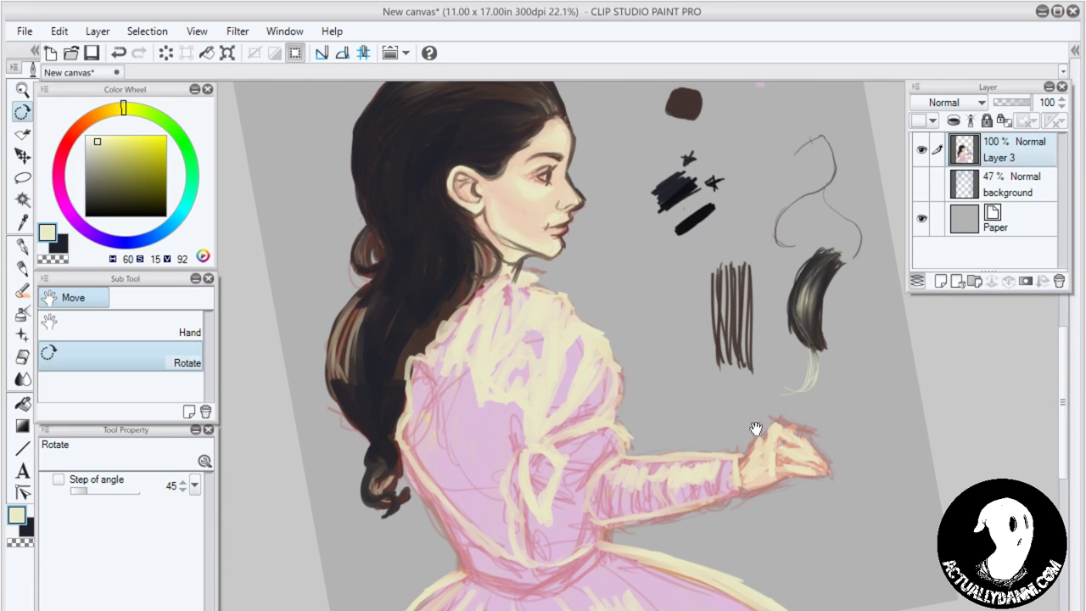
{"action": "left_click_drag", "start_coordinate": [855, 433], "coordinate": [860, 383]}
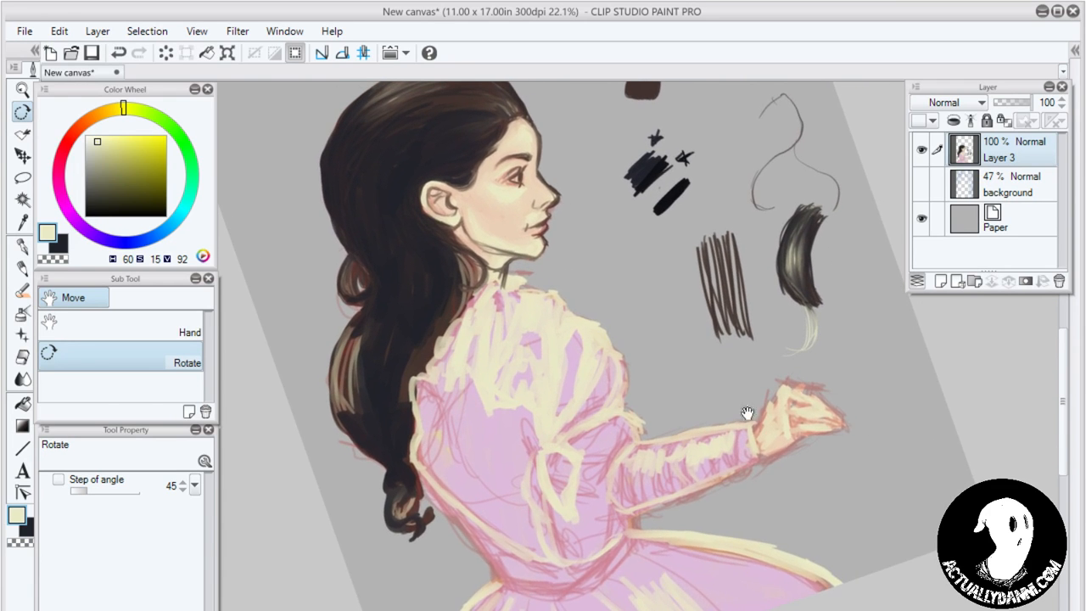
{"action": "left_click_drag", "start_coordinate": [746, 414], "coordinate": [825, 422]}
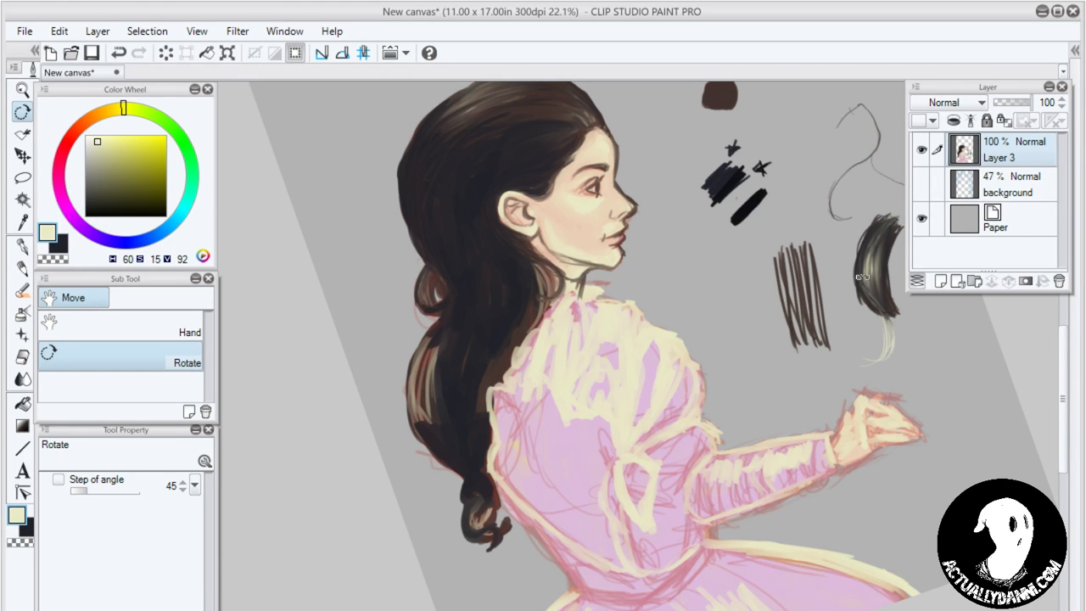
{"action": "left_click_drag", "start_coordinate": [770, 383], "coordinate": [715, 322]}
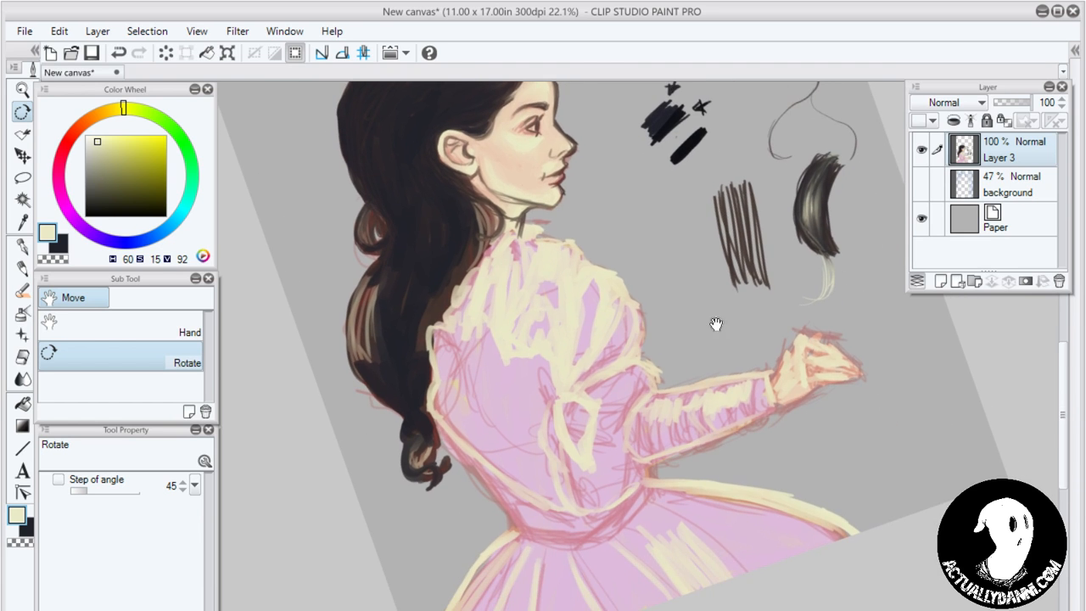
{"action": "mouse_move", "coordinate": [728, 365]}
{"action": "left_mouse_down"}
{"action": "mouse_move", "coordinate": [713, 341]}
{"action": "mouse_move", "coordinate": [734, 437]}
{"action": "left_mouse_up"}
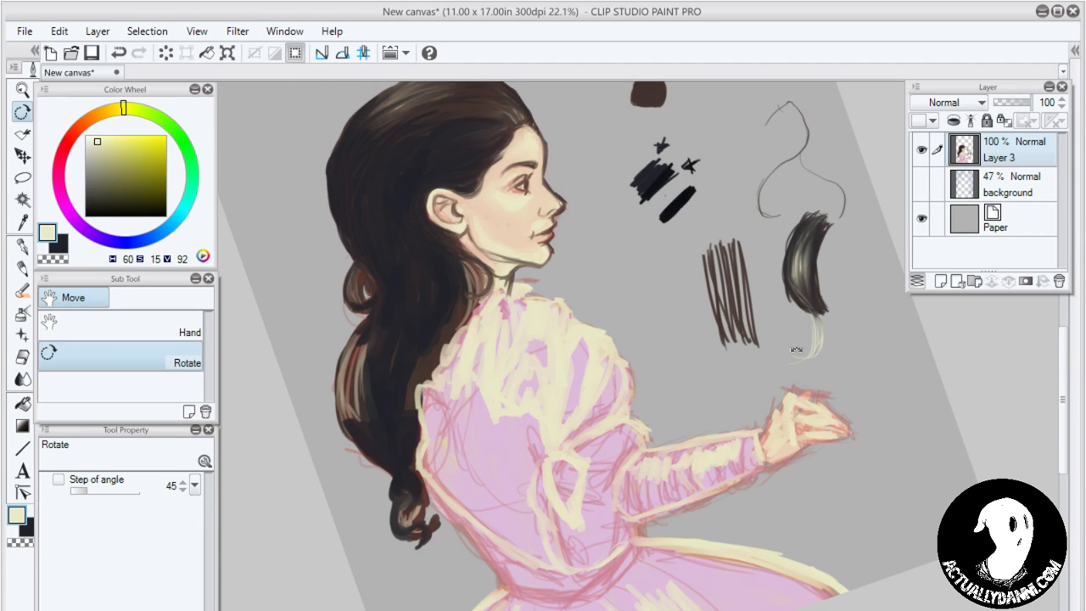
{"action": "mouse_move", "coordinate": [739, 368]}
{"action": "left_mouse_down"}
{"action": "mouse_move", "coordinate": [769, 413]}
{"action": "mouse_move", "coordinate": [737, 358]}
{"action": "left_mouse_up"}
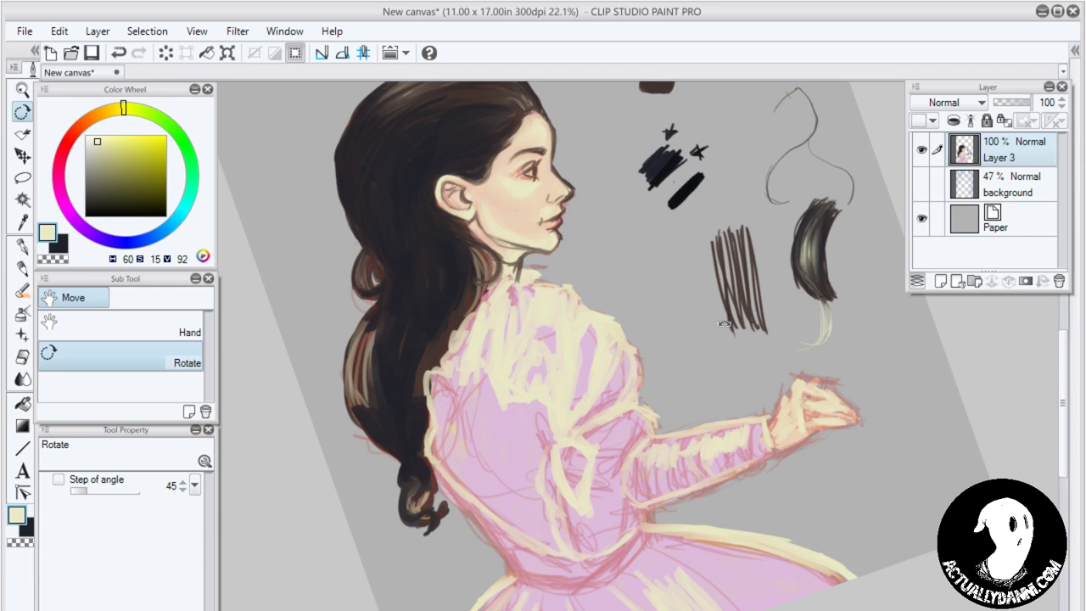
Sample the dark brown swatch, shift it to gold at H 45, S 41, V 58, and paint a solid block beside the brown practice lines
{"action": "left_click_drag", "start_coordinate": [730, 328], "coordinate": [717, 447]}
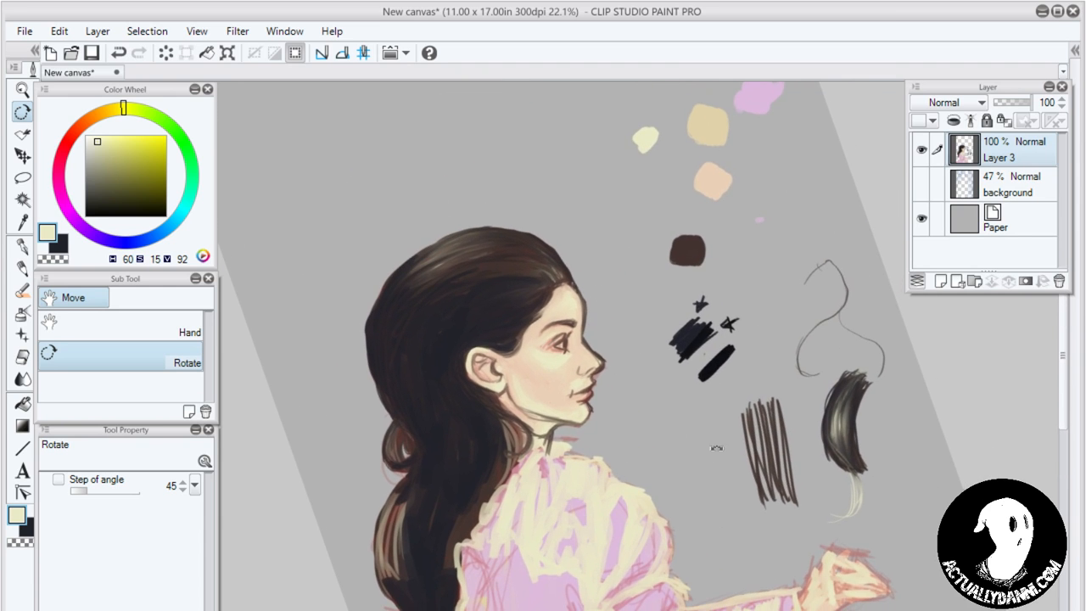
{"action": "key", "text": "i"}
{"action": "left_click", "coordinate": [691, 246]}
{"action": "left_click", "coordinate": [704, 250]}
{"action": "left_click", "coordinate": [105, 111]}
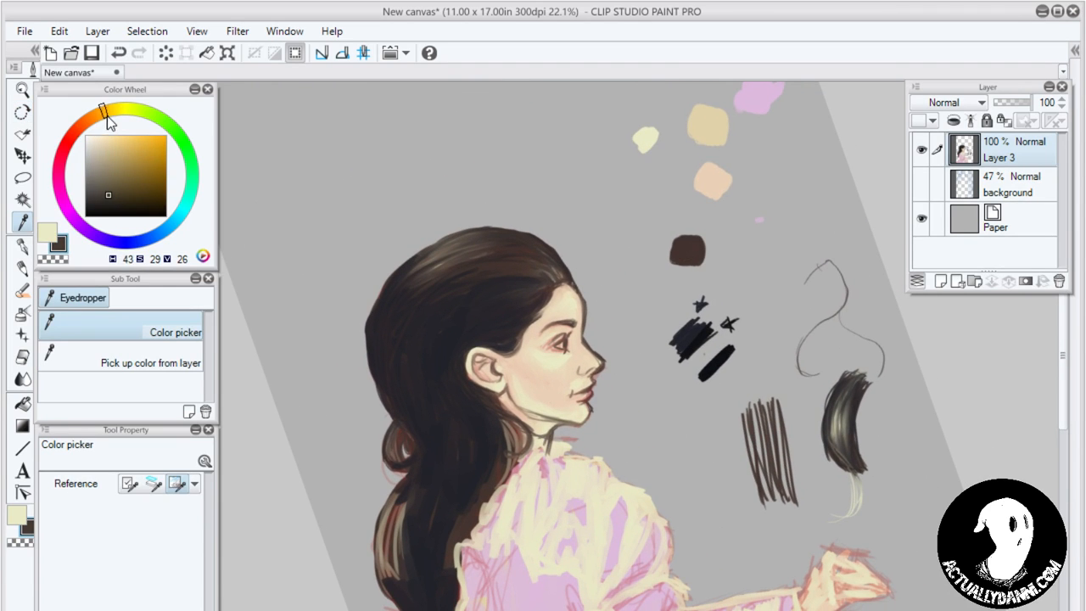
{"action": "left_click", "coordinate": [127, 173]}
{"action": "left_click", "coordinate": [117, 170]}
{"action": "mouse_move", "coordinate": [654, 462]}
{"action": "left_mouse_down"}
{"action": "mouse_move", "coordinate": [565, 371]}
{"action": "mouse_move", "coordinate": [607, 333]}
{"action": "mouse_move", "coordinate": [589, 316]}
{"action": "mouse_move", "coordinate": [587, 373]}
{"action": "mouse_move", "coordinate": [582, 324]}
{"action": "mouse_move", "coordinate": [576, 365]}
{"action": "mouse_move", "coordinate": [580, 356]}
{"action": "mouse_move", "coordinate": [565, 370]}
{"action": "mouse_move", "coordinate": [616, 370]}
{"action": "left_mouse_up"}
{"action": "key", "text": "b"}
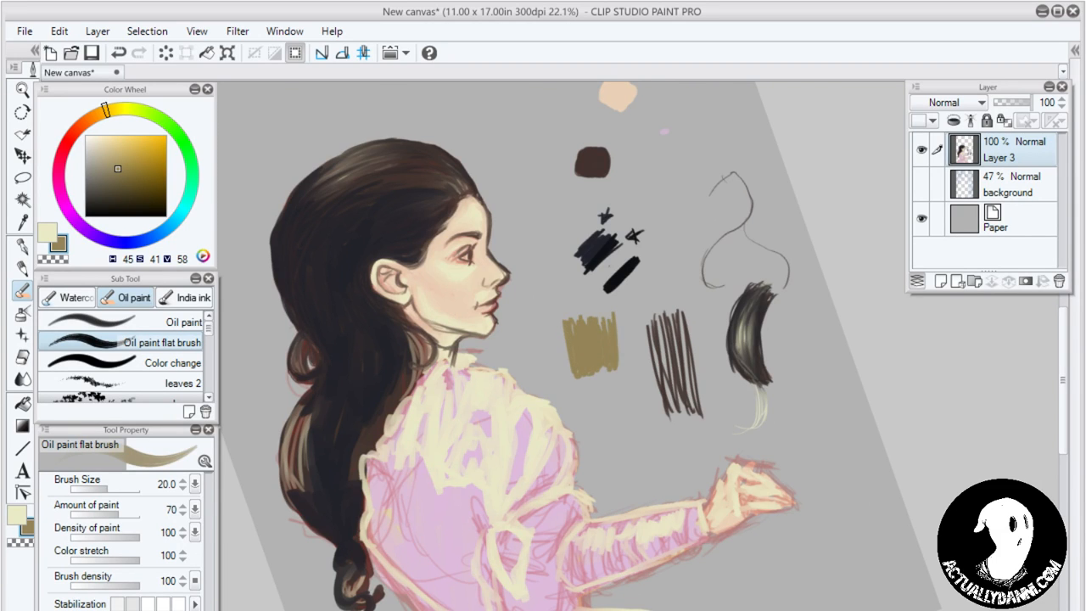
{"action": "mouse_move", "coordinate": [609, 331]}
{"action": "left_mouse_down"}
{"action": "mouse_move", "coordinate": [607, 313]}
{"action": "mouse_move", "coordinate": [575, 325]}
{"action": "left_mouse_up"}
Dab pale cream, H 60, S 15, V 92, over the gold block, extend its edge with sampled gold, and dot the extension with cream
{"action": "key", "text": "x"}
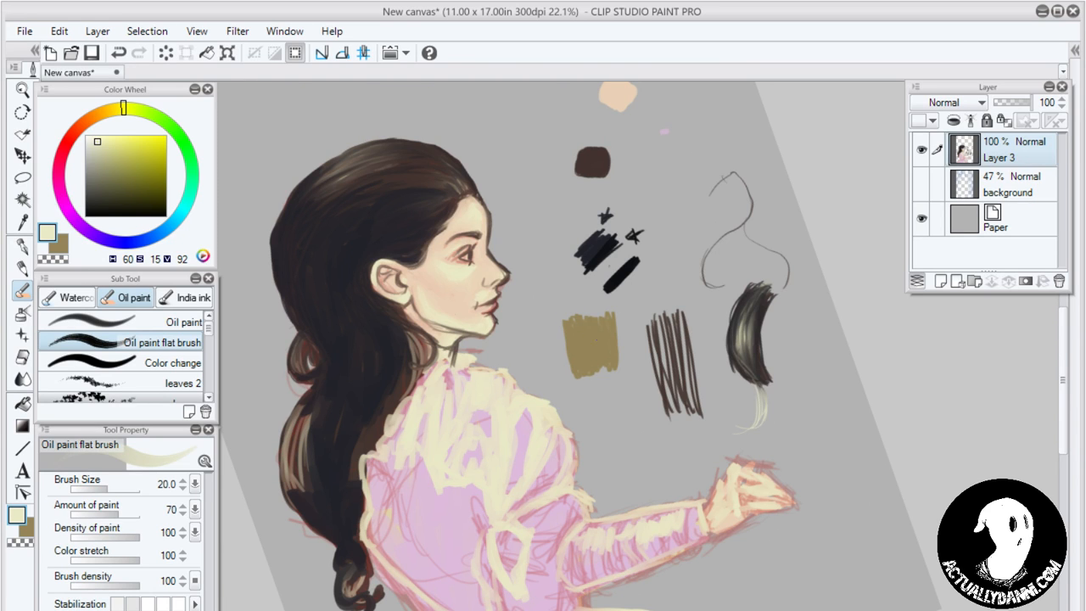
{"action": "mouse_move", "coordinate": [582, 346]}
{"action": "left_mouse_down"}
{"action": "mouse_move", "coordinate": [591, 329]}
{"action": "mouse_move", "coordinate": [594, 350]}
{"action": "mouse_move", "coordinate": [609, 342]}
{"action": "mouse_move", "coordinate": [587, 342]}
{"action": "mouse_move", "coordinate": [591, 352]}
{"action": "mouse_move", "coordinate": [597, 334]}
{"action": "mouse_move", "coordinate": [601, 342]}
{"action": "mouse_move", "coordinate": [584, 339]}
{"action": "left_mouse_up"}
{"action": "left_click", "coordinate": [619, 339], "text": "alt"}
{"action": "mouse_move", "coordinate": [626, 346]}
{"action": "left_mouse_down"}
{"action": "mouse_move", "coordinate": [624, 392]}
{"action": "mouse_move", "coordinate": [616, 312]}
{"action": "mouse_move", "coordinate": [628, 382]}
{"action": "mouse_move", "coordinate": [632, 337]}
{"action": "left_mouse_up"}
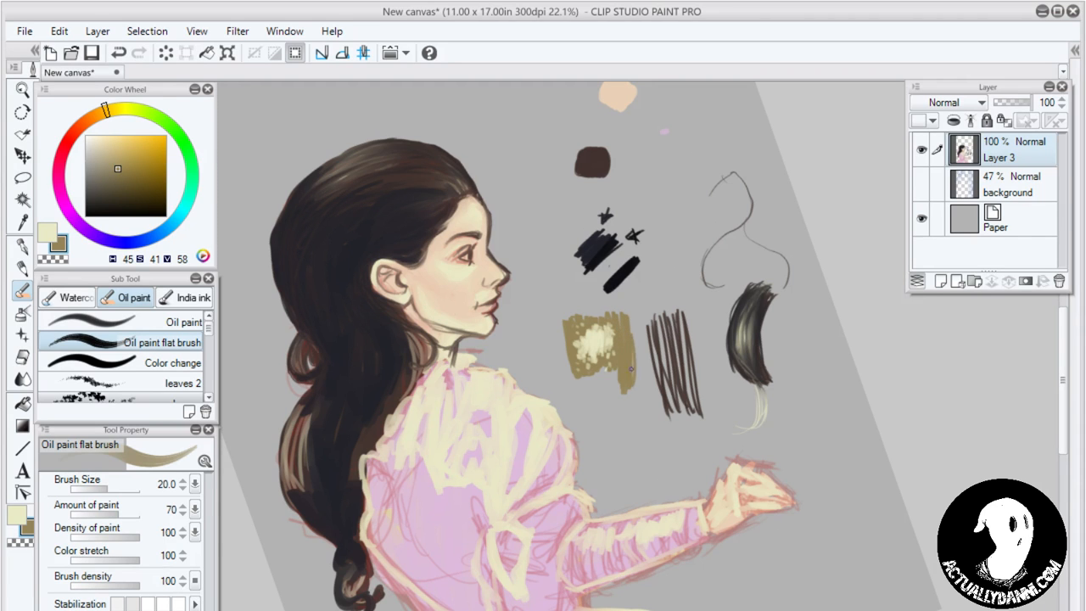
{"action": "key", "text": "x"}
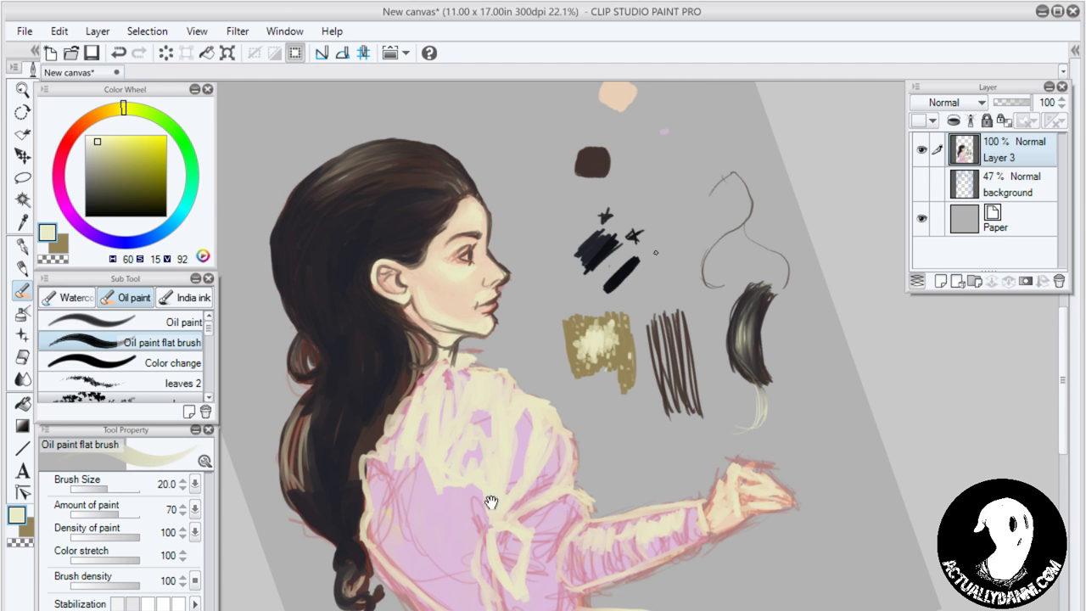
Sample the dress's pink and shift it to a pale lavender at H 250, S 9, V 93 for the oil paint flat brush
{"action": "mouse_move", "coordinate": [492, 504]}
{"action": "left_mouse_down"}
{"action": "mouse_move", "coordinate": [535, 408]}
{"action": "mouse_move", "coordinate": [527, 371]}
{"action": "left_mouse_up"}
{"action": "mouse_move", "coordinate": [499, 431]}
{"action": "left_mouse_down"}
{"action": "mouse_move", "coordinate": [507, 409]}
{"action": "mouse_move", "coordinate": [509, 569]}
{"action": "mouse_move", "coordinate": [478, 504]}
{"action": "mouse_move", "coordinate": [486, 524]}
{"action": "left_mouse_up"}
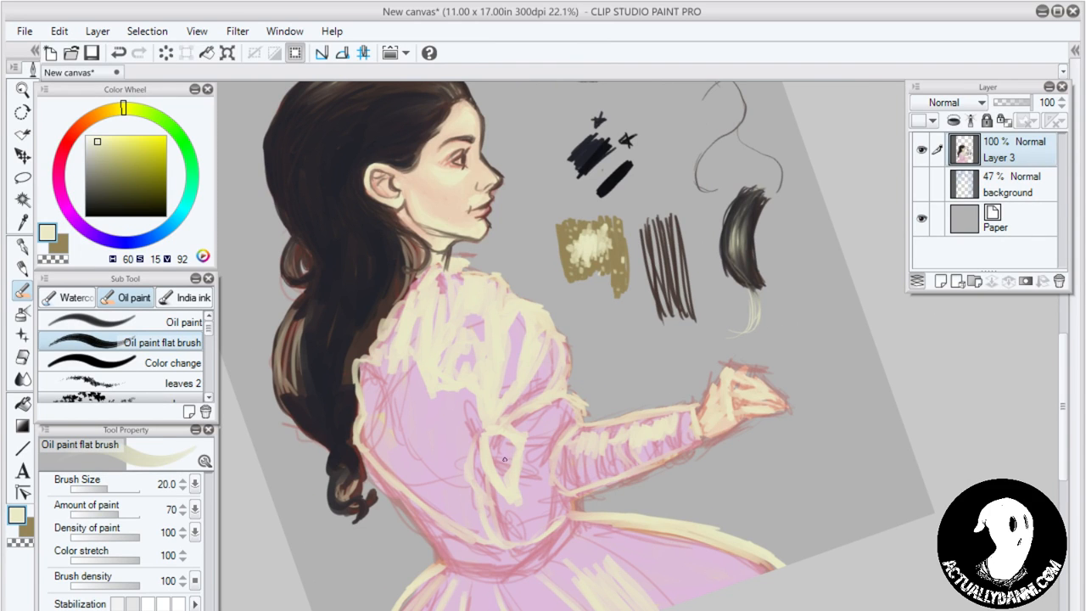
{"action": "key", "text": "i"}
{"action": "left_click", "coordinate": [487, 436]}
{"action": "left_click", "coordinate": [450, 420]}
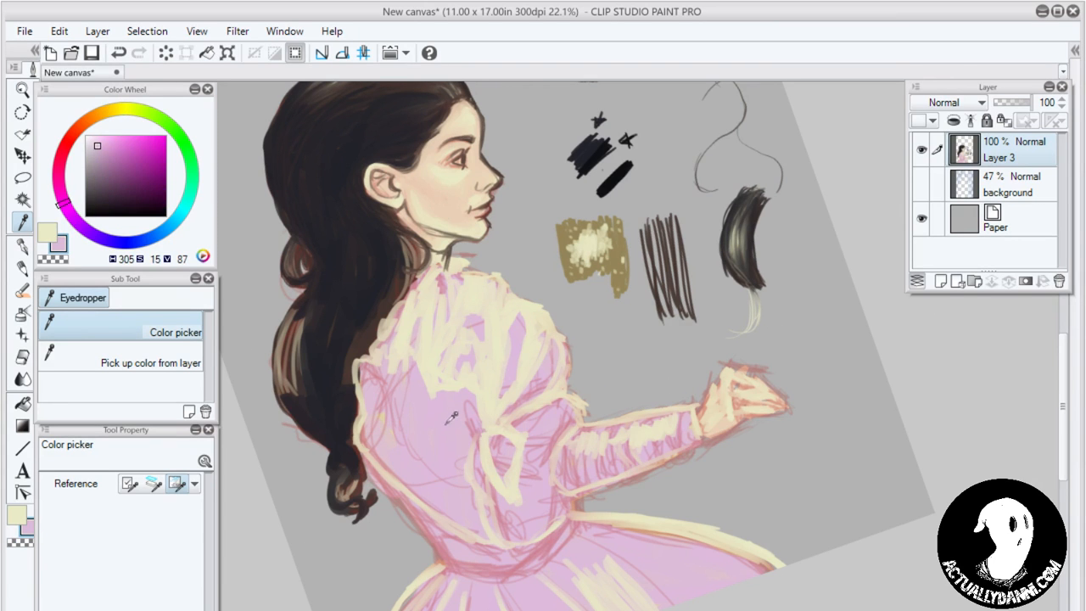
{"action": "left_click_drag", "start_coordinate": [451, 419], "coordinate": [510, 413]}
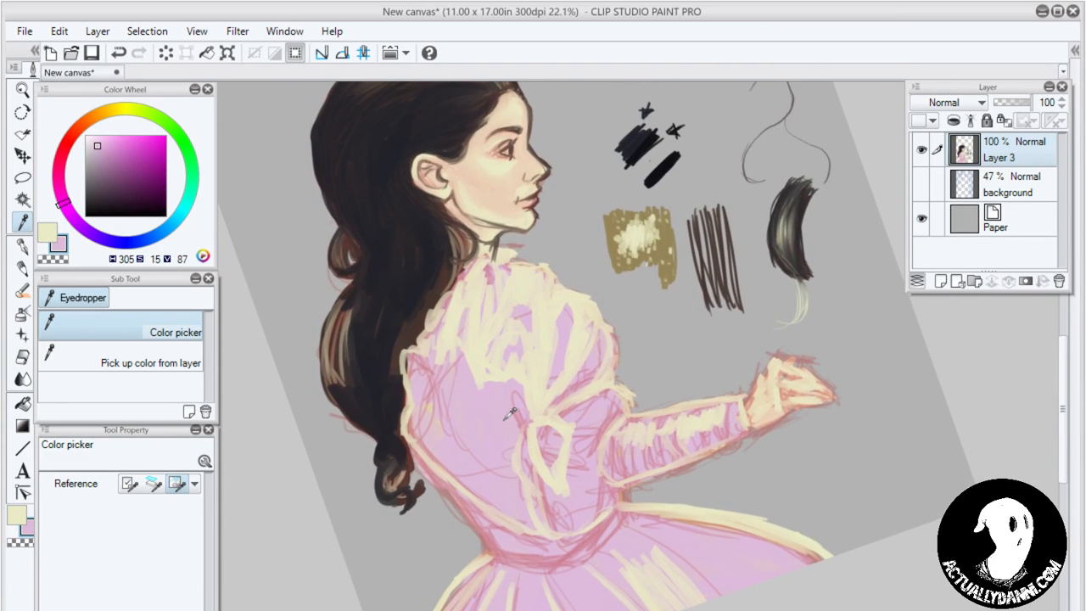
{"action": "key", "text": "b"}
{"action": "left_click_drag", "start_coordinate": [573, 367], "coordinate": [508, 302]}
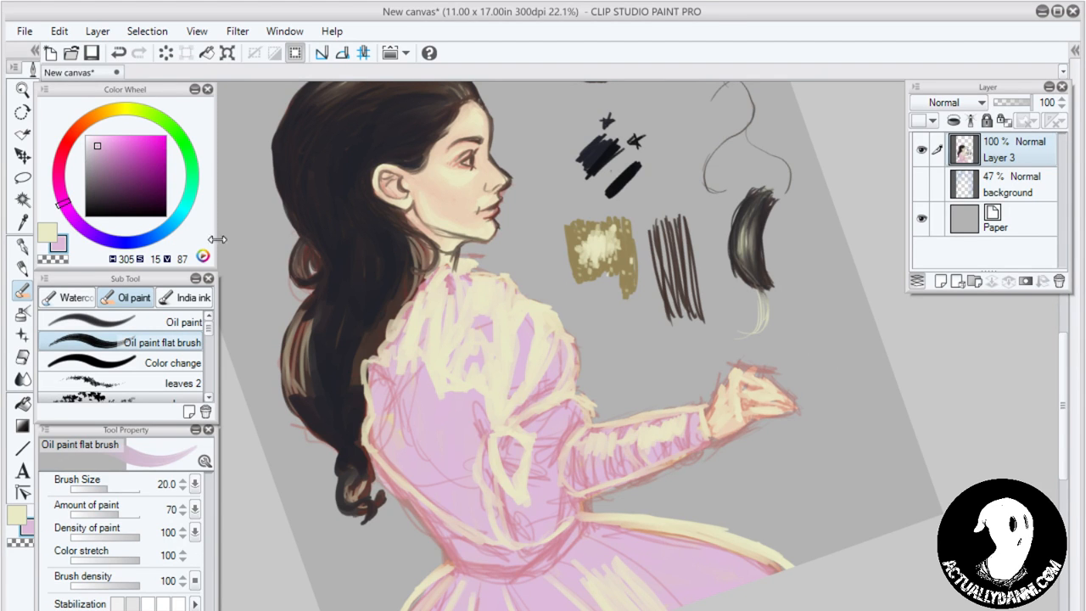
{"action": "left_click", "coordinate": [87, 231]}
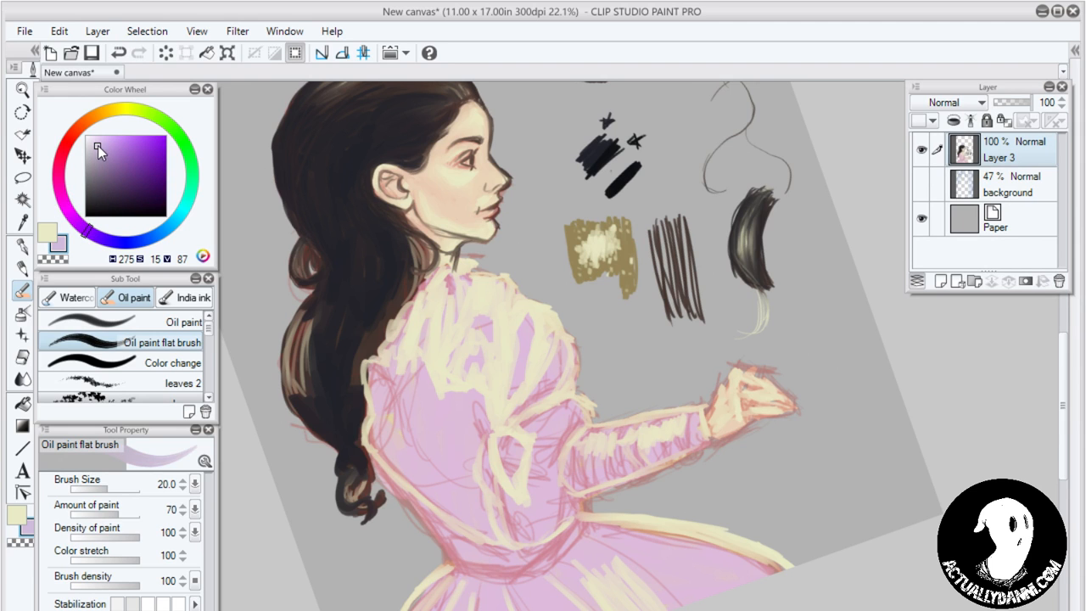
{"action": "left_click_drag", "start_coordinate": [88, 232], "coordinate": [114, 241]}
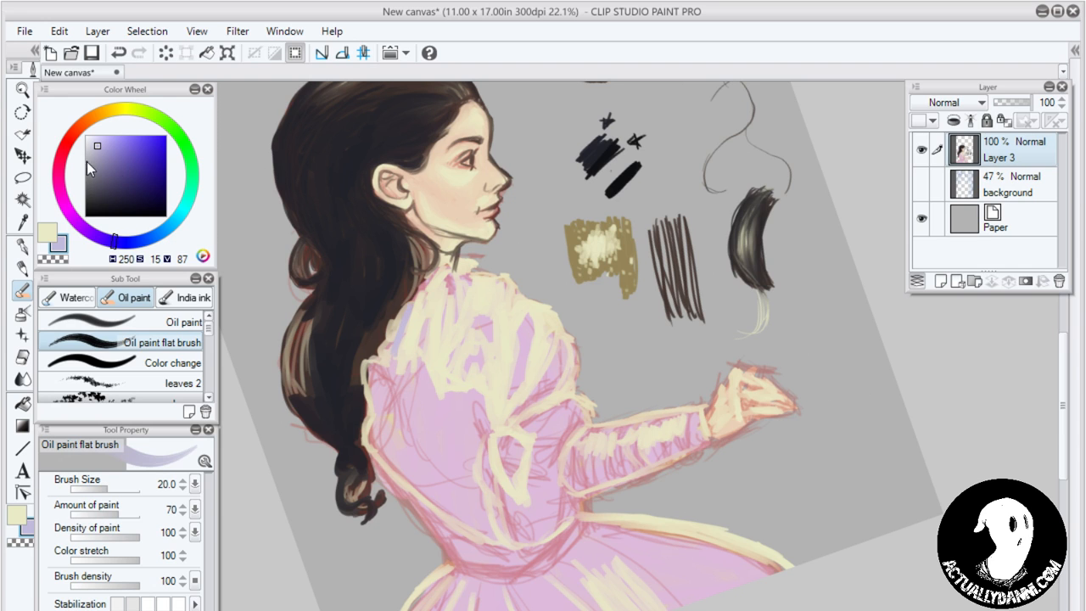
{"action": "left_click_drag", "start_coordinate": [96, 144], "coordinate": [93, 140]}
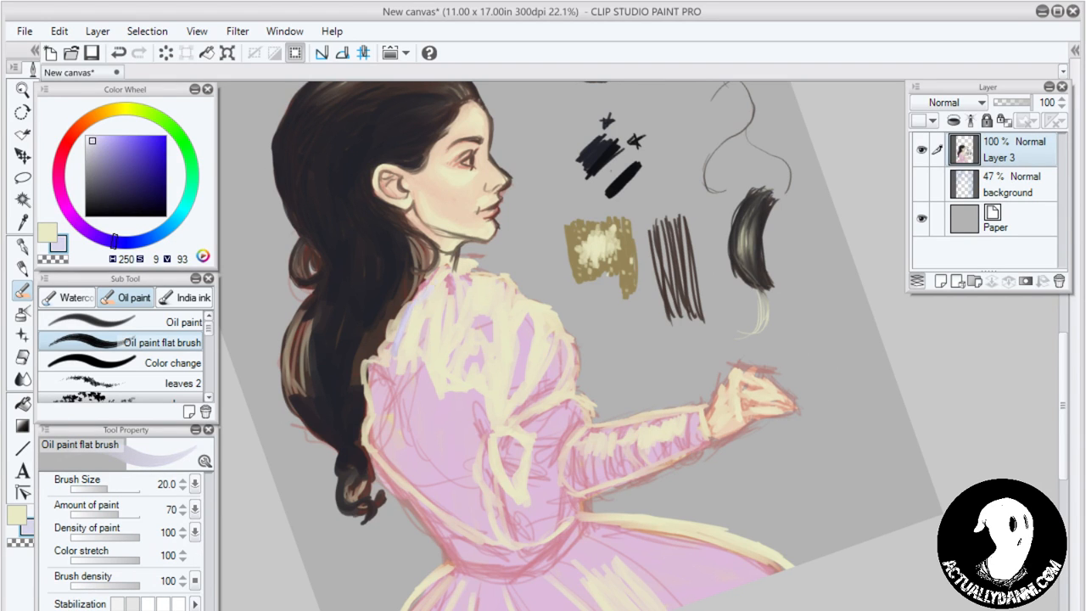
Paint pale lavender strokes down the back of the bodice from the collar towards the waist
{"action": "mouse_move", "coordinate": [415, 297]}
{"action": "left_mouse_down"}
{"action": "mouse_move", "coordinate": [397, 322]}
{"action": "mouse_move", "coordinate": [392, 367]}
{"action": "left_mouse_up"}
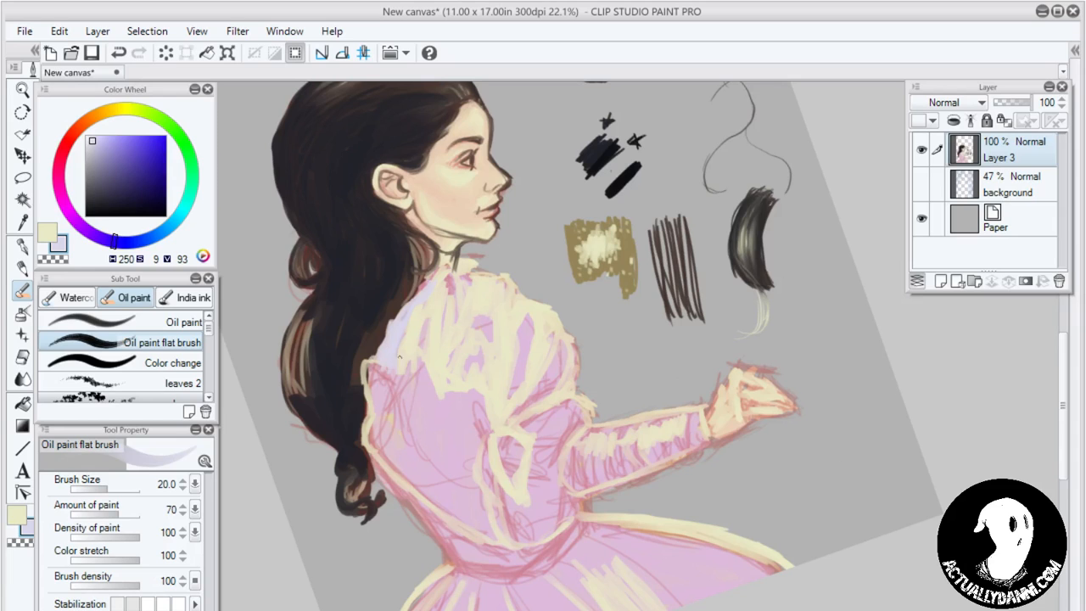
{"action": "mouse_move", "coordinate": [400, 358]}
{"action": "left_mouse_down"}
{"action": "mouse_move", "coordinate": [366, 363]}
{"action": "mouse_move", "coordinate": [371, 401]}
{"action": "mouse_move", "coordinate": [363, 385]}
{"action": "mouse_move", "coordinate": [380, 405]}
{"action": "mouse_move", "coordinate": [372, 372]}
{"action": "mouse_move", "coordinate": [381, 397]}
{"action": "mouse_move", "coordinate": [370, 440]}
{"action": "mouse_move", "coordinate": [377, 416]}
{"action": "mouse_move", "coordinate": [370, 442]}
{"action": "left_mouse_up"}
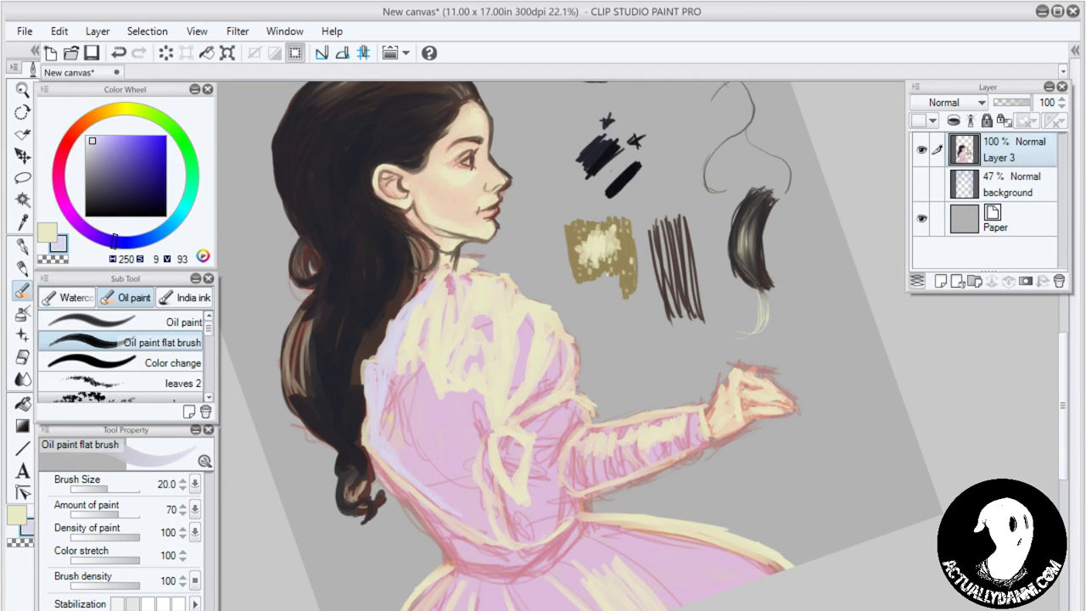
{"action": "left_click_drag", "start_coordinate": [365, 421], "coordinate": [364, 432]}
{"action": "mouse_move", "coordinate": [396, 366]}
{"action": "left_mouse_down"}
{"action": "mouse_move", "coordinate": [395, 454]}
{"action": "mouse_move", "coordinate": [404, 456]}
{"action": "left_mouse_up"}
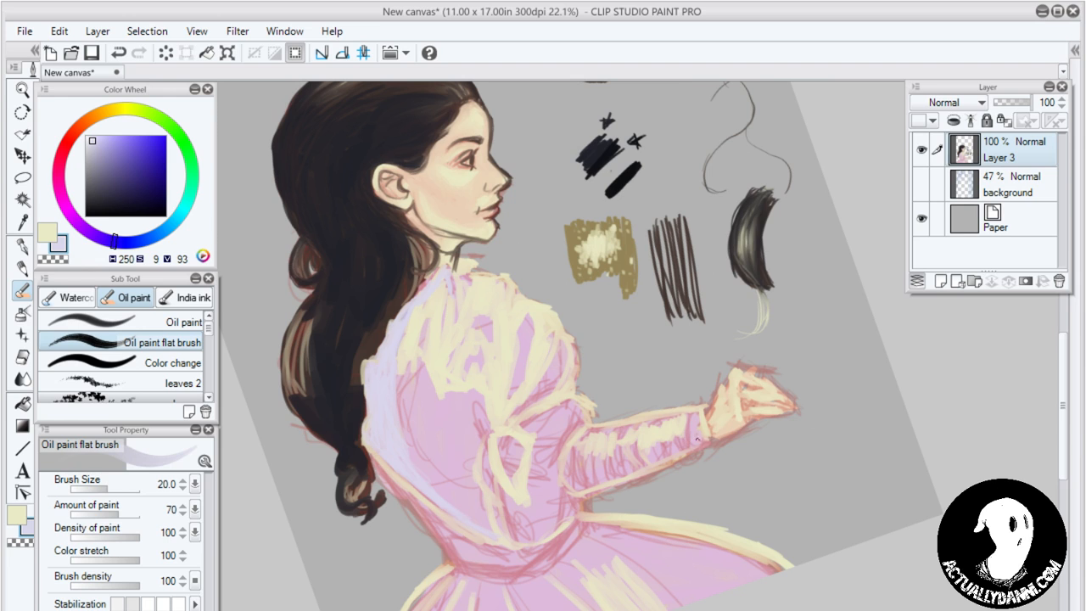
Add pale lavender strokes to the forearm sleeve, the lower bodice edge and the folds of the puffed sleeve
{"action": "left_click_drag", "start_coordinate": [698, 440], "coordinate": [635, 468]}
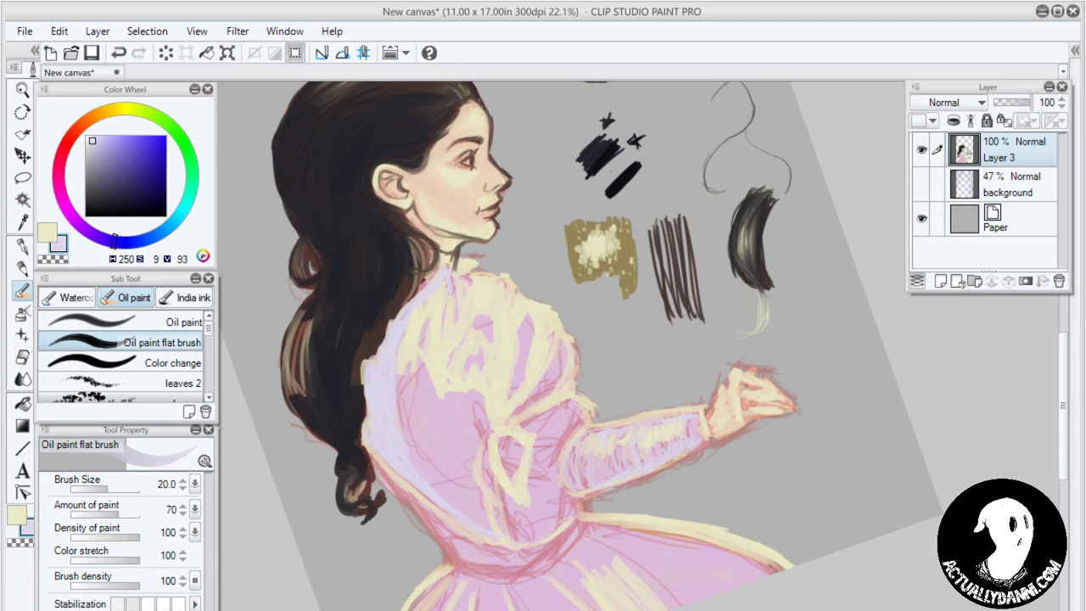
{"action": "left_click_drag", "start_coordinate": [584, 495], "coordinate": [601, 489]}
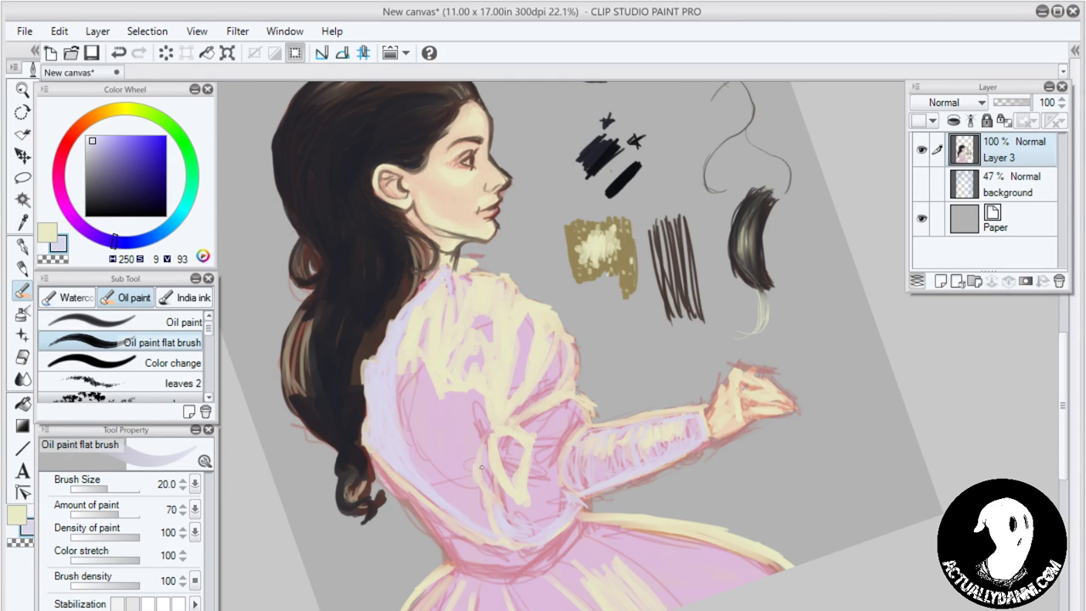
{"action": "left_click_drag", "start_coordinate": [491, 489], "coordinate": [499, 469]}
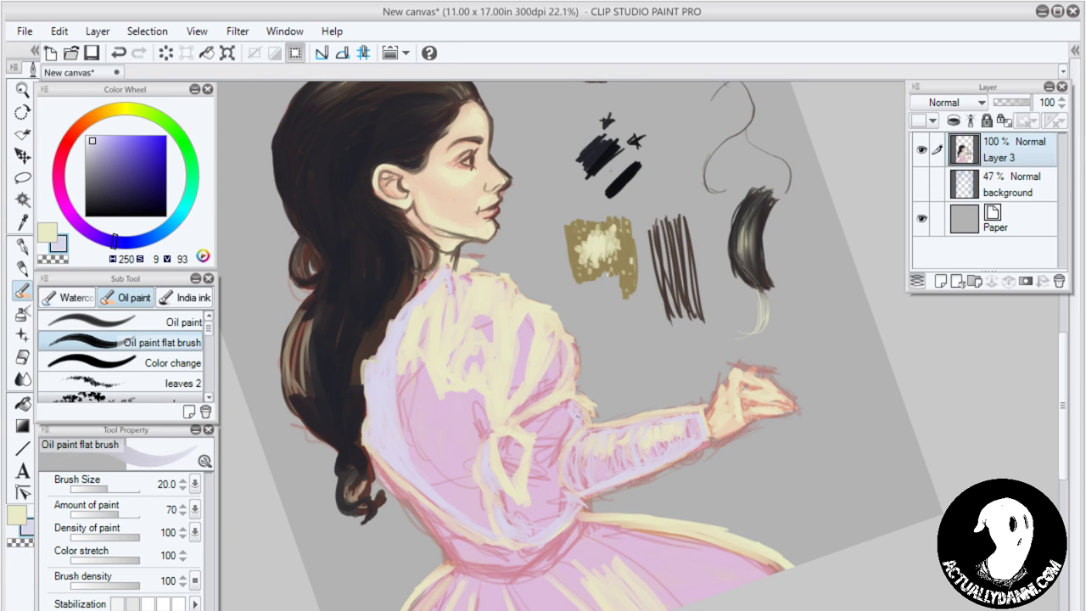
{"action": "left_click_drag", "start_coordinate": [553, 414], "coordinate": [562, 406]}
{"action": "mouse_move", "coordinate": [563, 349]}
{"action": "left_mouse_down"}
{"action": "mouse_move", "coordinate": [529, 397]}
{"action": "mouse_move", "coordinate": [553, 384]}
{"action": "mouse_move", "coordinate": [536, 397]}
{"action": "mouse_move", "coordinate": [554, 368]}
{"action": "mouse_move", "coordinate": [528, 405]}
{"action": "mouse_move", "coordinate": [543, 396]}
{"action": "left_mouse_up"}
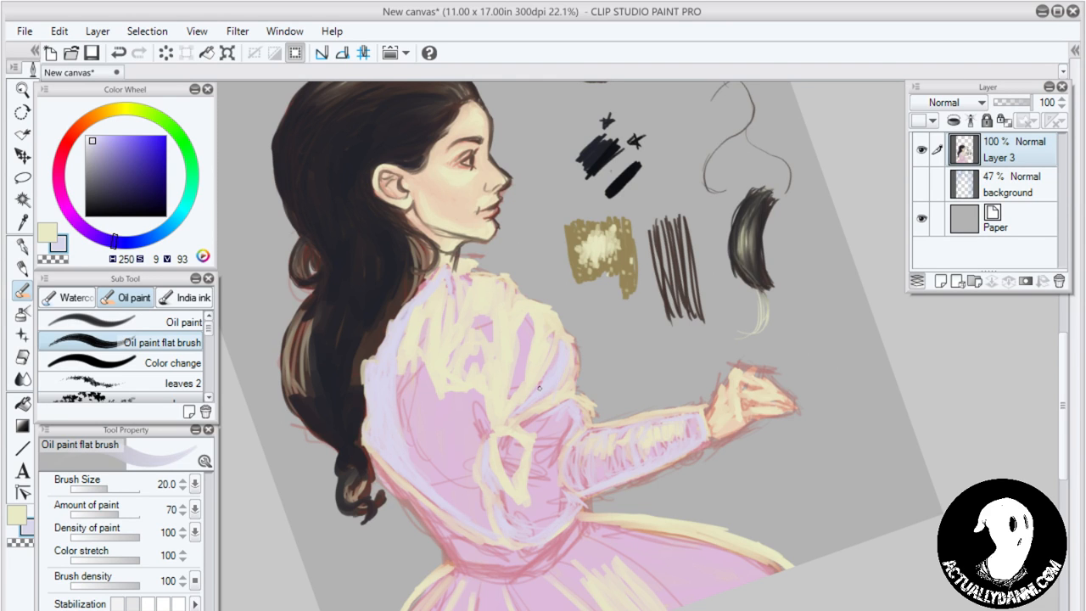
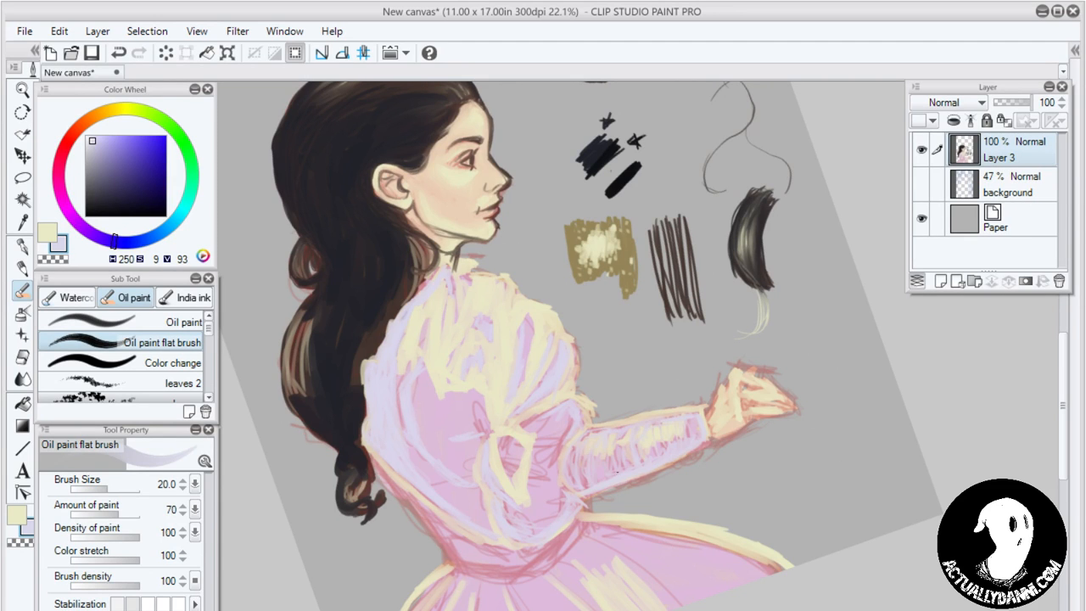
Darken the lavender to H 250, S 12, V 76 and shade the back edge of the bodice from shoulder to waist
{"action": "left_click_drag", "start_coordinate": [499, 508], "coordinate": [496, 339]}
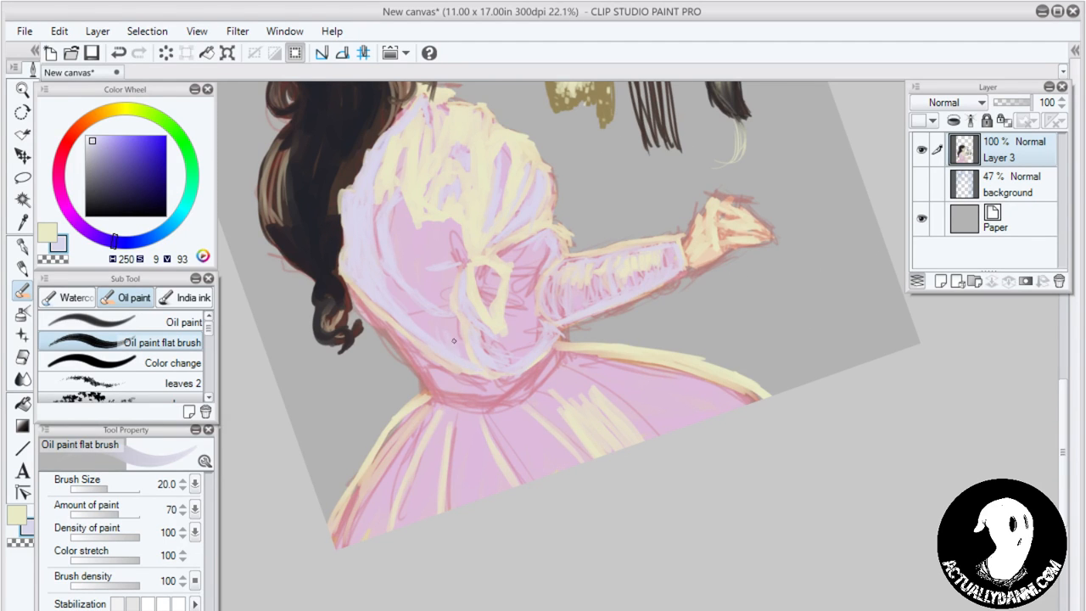
{"action": "left_click_drag", "start_coordinate": [541, 399], "coordinate": [562, 431]}
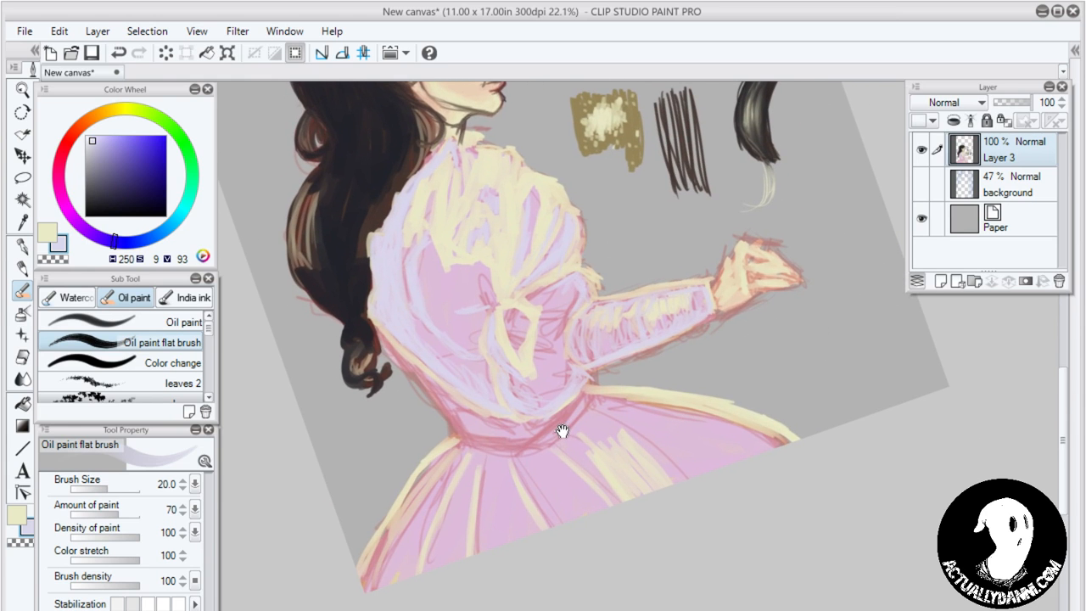
{"action": "left_click", "coordinate": [94, 153]}
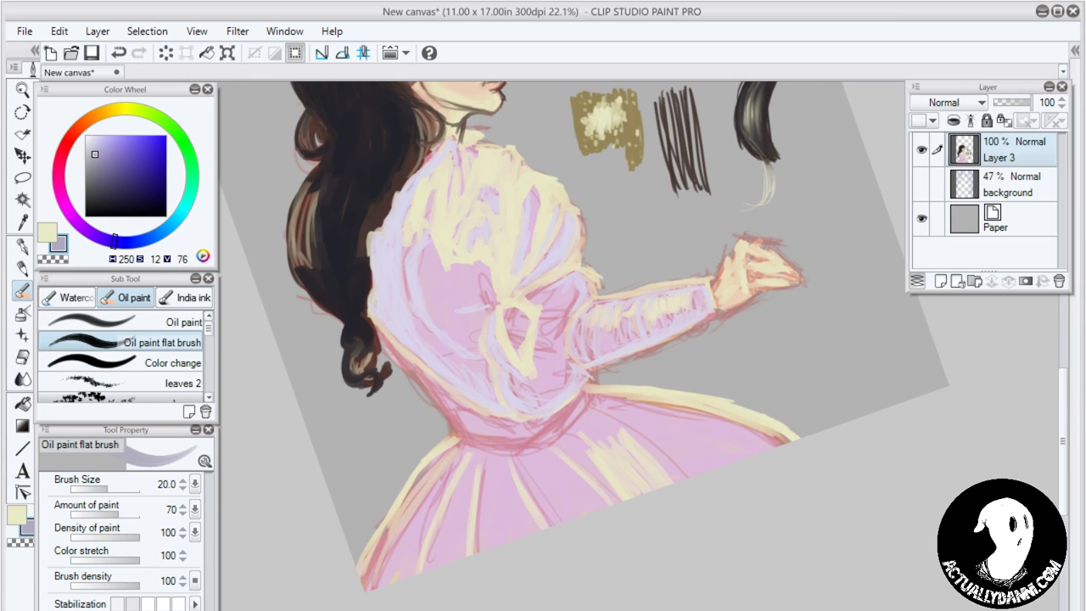
{"action": "mouse_move", "coordinate": [384, 306]}
{"action": "left_mouse_down"}
{"action": "mouse_move", "coordinate": [389, 329]}
{"action": "mouse_move", "coordinate": [379, 293]}
{"action": "mouse_move", "coordinate": [400, 341]}
{"action": "mouse_move", "coordinate": [509, 415]}
{"action": "left_mouse_up"}
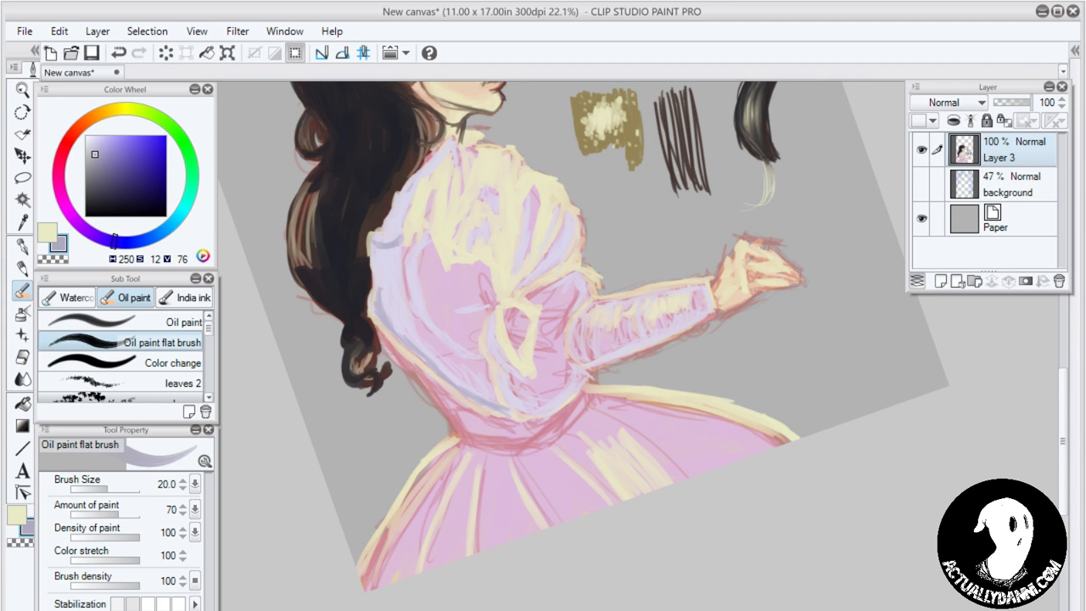
{"action": "mouse_move", "coordinate": [392, 248]}
{"action": "left_mouse_down"}
{"action": "mouse_move", "coordinate": [390, 309]}
{"action": "mouse_move", "coordinate": [386, 288]}
{"action": "mouse_move", "coordinate": [376, 297]}
{"action": "mouse_move", "coordinate": [391, 249]}
{"action": "mouse_move", "coordinate": [386, 296]}
{"action": "mouse_move", "coordinate": [410, 312]}
{"action": "mouse_move", "coordinate": [406, 339]}
{"action": "mouse_move", "coordinate": [399, 251]}
{"action": "mouse_move", "coordinate": [379, 245]}
{"action": "left_mouse_up"}
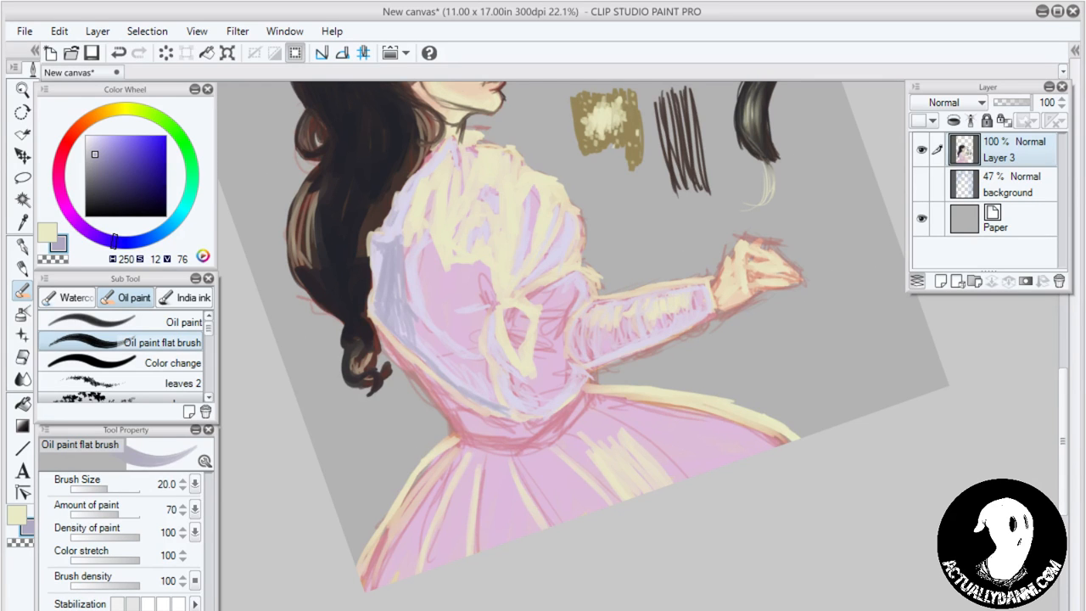
{"action": "left_click_drag", "start_coordinate": [401, 190], "coordinate": [400, 212]}
Shade the sleeve folds around the elbow with the greyed lavender, deepening the elbow crease with H 250, S 15, V 64
{"action": "scroll", "coordinate": [428, 291], "scroll_direction": "up", "scroll_amount": 2}
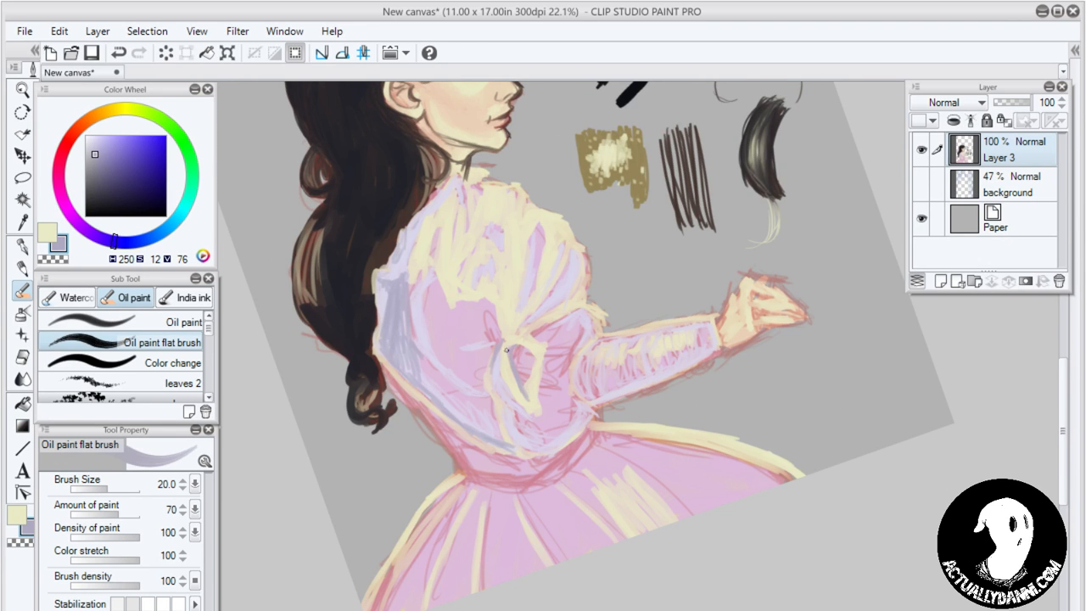
{"action": "mouse_move", "coordinate": [509, 351]}
{"action": "left_mouse_down"}
{"action": "mouse_move", "coordinate": [560, 412]}
{"action": "mouse_move", "coordinate": [537, 387]}
{"action": "mouse_move", "coordinate": [504, 449]}
{"action": "mouse_move", "coordinate": [542, 462]}
{"action": "mouse_move", "coordinate": [575, 404]}
{"action": "left_mouse_up"}
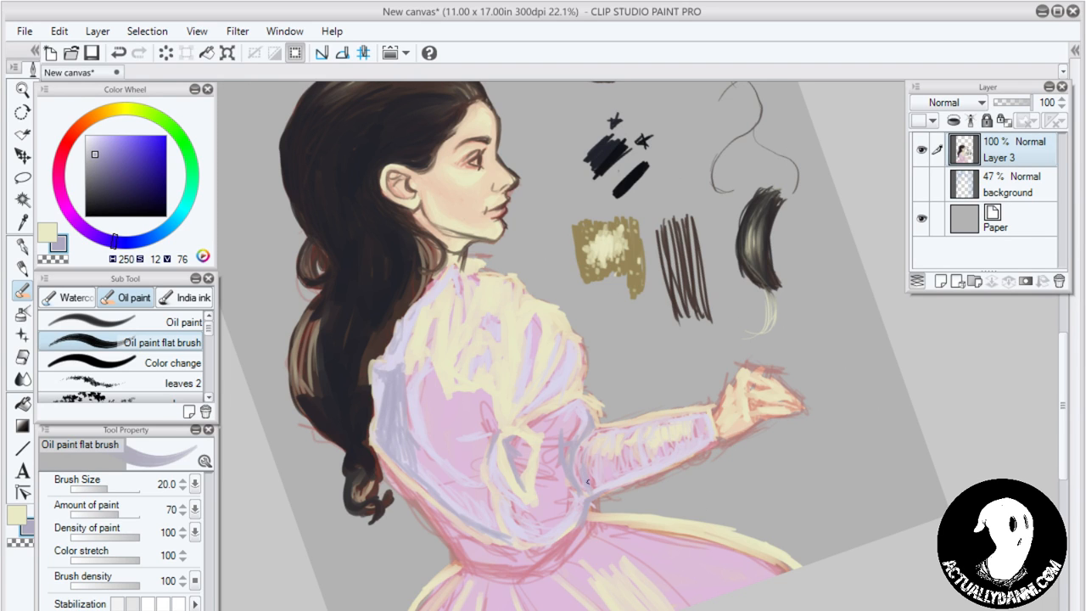
{"action": "left_click", "coordinate": [97, 163]}
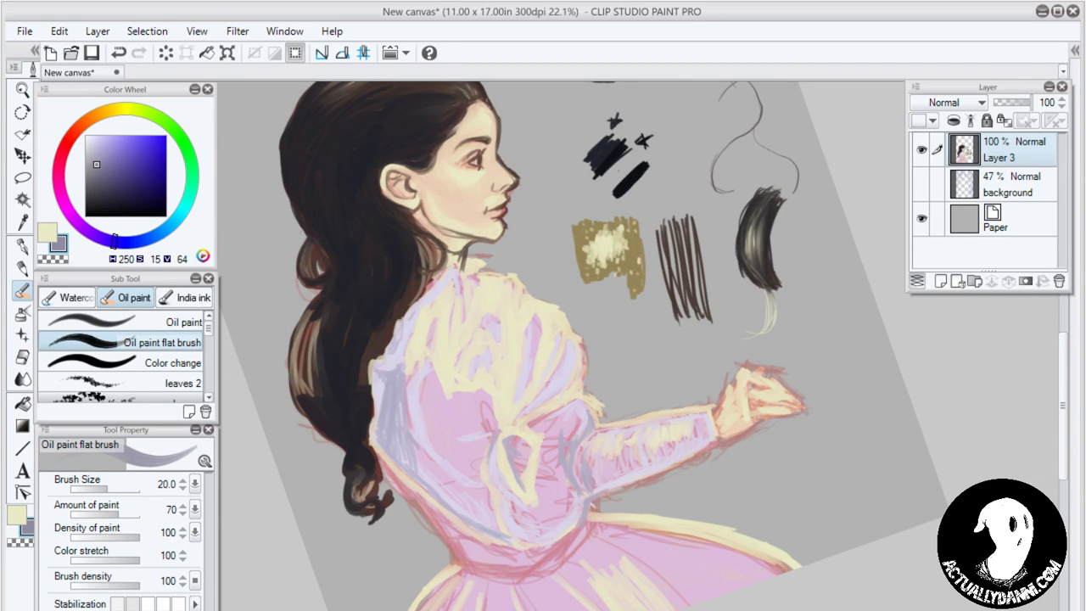
{"action": "mouse_move", "coordinate": [590, 490]}
{"action": "left_mouse_down"}
{"action": "mouse_move", "coordinate": [581, 458]}
{"action": "mouse_move", "coordinate": [596, 488]}
{"action": "mouse_move", "coordinate": [606, 485]}
{"action": "mouse_move", "coordinate": [626, 437]}
{"action": "mouse_move", "coordinate": [578, 520]}
{"action": "mouse_move", "coordinate": [622, 483]}
{"action": "mouse_move", "coordinate": [591, 497]}
{"action": "mouse_move", "coordinate": [580, 446]}
{"action": "left_mouse_up"}
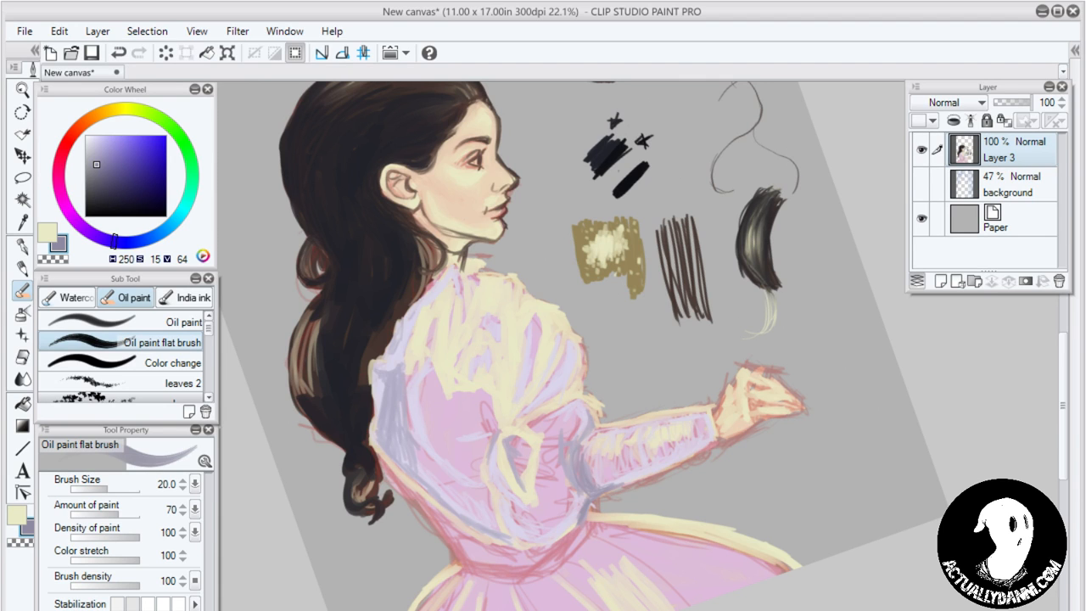
Shade the underside of the forearm sleeve and the back edge of the bodice with the greyed lavender
{"action": "left_click_drag", "start_coordinate": [618, 484], "coordinate": [682, 459]}
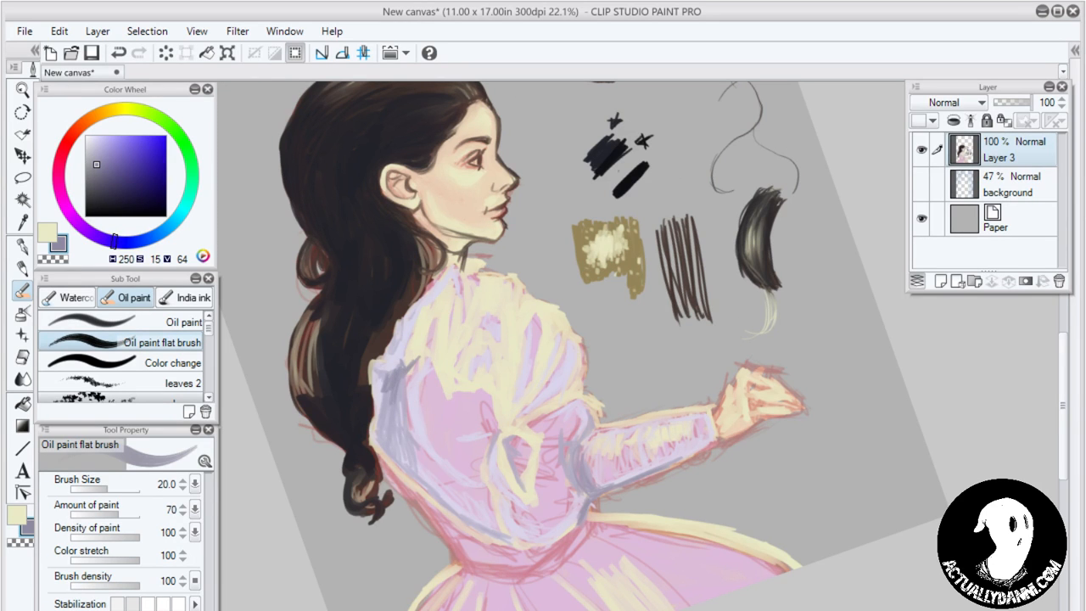
{"action": "mouse_move", "coordinate": [402, 381]}
{"action": "left_mouse_down"}
{"action": "mouse_move", "coordinate": [404, 438]}
{"action": "mouse_move", "coordinate": [436, 495]}
{"action": "mouse_move", "coordinate": [399, 389]}
{"action": "mouse_move", "coordinate": [395, 443]}
{"action": "mouse_move", "coordinate": [380, 438]}
{"action": "mouse_move", "coordinate": [424, 481]}
{"action": "left_mouse_up"}
{"action": "left_click_drag", "start_coordinate": [396, 443], "coordinate": [426, 487]}
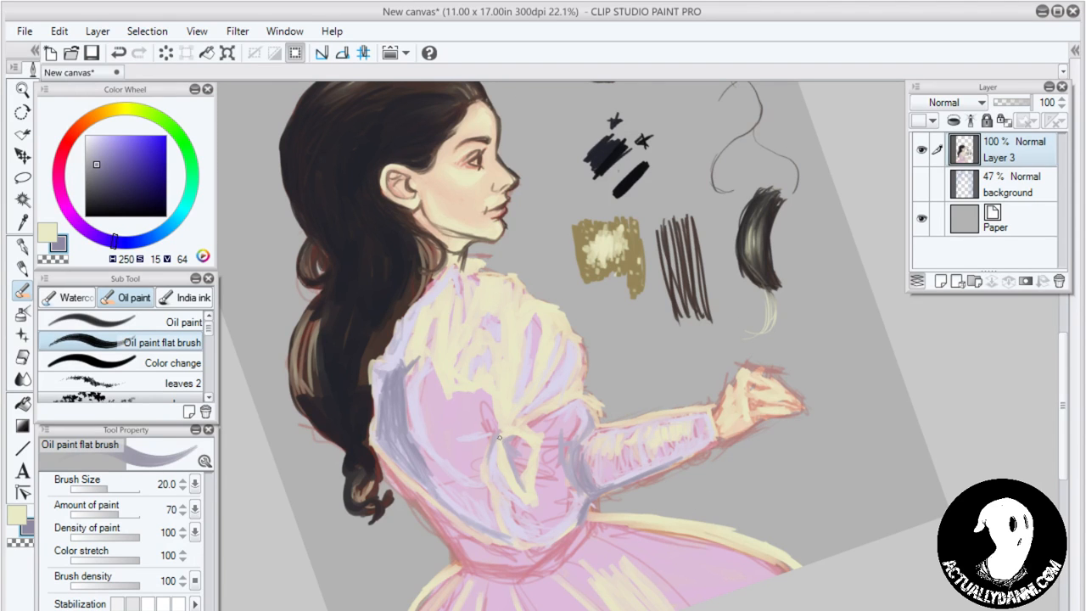
Paint greyed lavender creases radiating from the underarm across the bodice, up the puffed sleeve and down its back edge
{"action": "left_click_drag", "start_coordinate": [500, 438], "coordinate": [498, 468]}
{"action": "left_click_drag", "start_coordinate": [472, 435], "coordinate": [454, 439]}
{"action": "left_click_drag", "start_coordinate": [474, 407], "coordinate": [491, 425]}
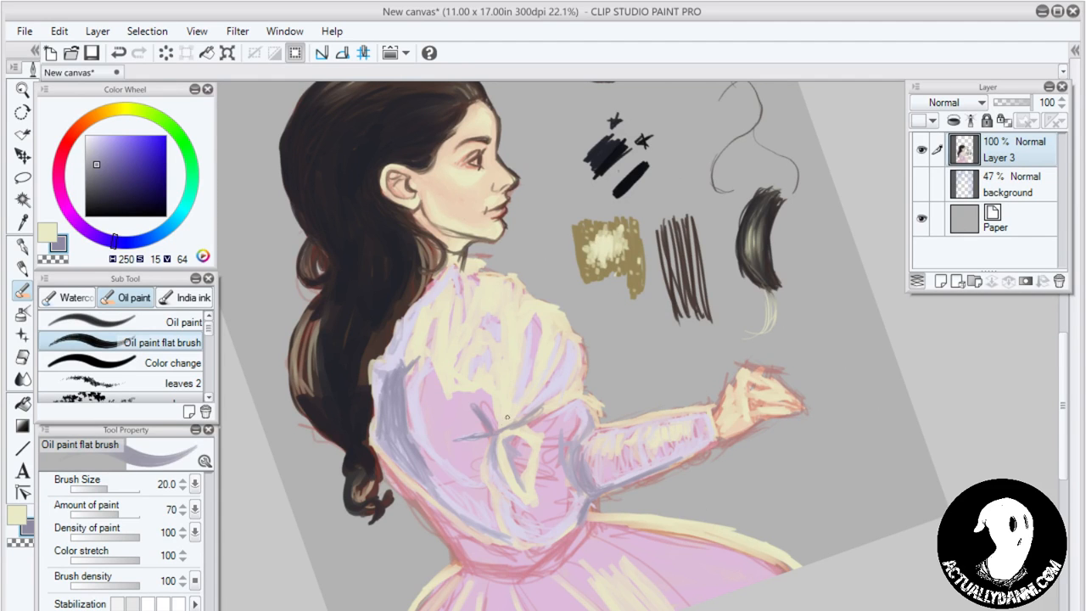
{"action": "left_click_drag", "start_coordinate": [505, 424], "coordinate": [532, 395]}
{"action": "mouse_move", "coordinate": [544, 411]}
{"action": "left_mouse_down"}
{"action": "mouse_move", "coordinate": [581, 382]}
{"action": "mouse_move", "coordinate": [582, 368]}
{"action": "mouse_move", "coordinate": [572, 396]}
{"action": "mouse_move", "coordinate": [577, 348]}
{"action": "mouse_move", "coordinate": [565, 322]}
{"action": "mouse_move", "coordinate": [579, 348]}
{"action": "mouse_move", "coordinate": [567, 324]}
{"action": "mouse_move", "coordinate": [547, 379]}
{"action": "left_mouse_up"}
{"action": "left_click_drag", "start_coordinate": [563, 322], "coordinate": [553, 369]}
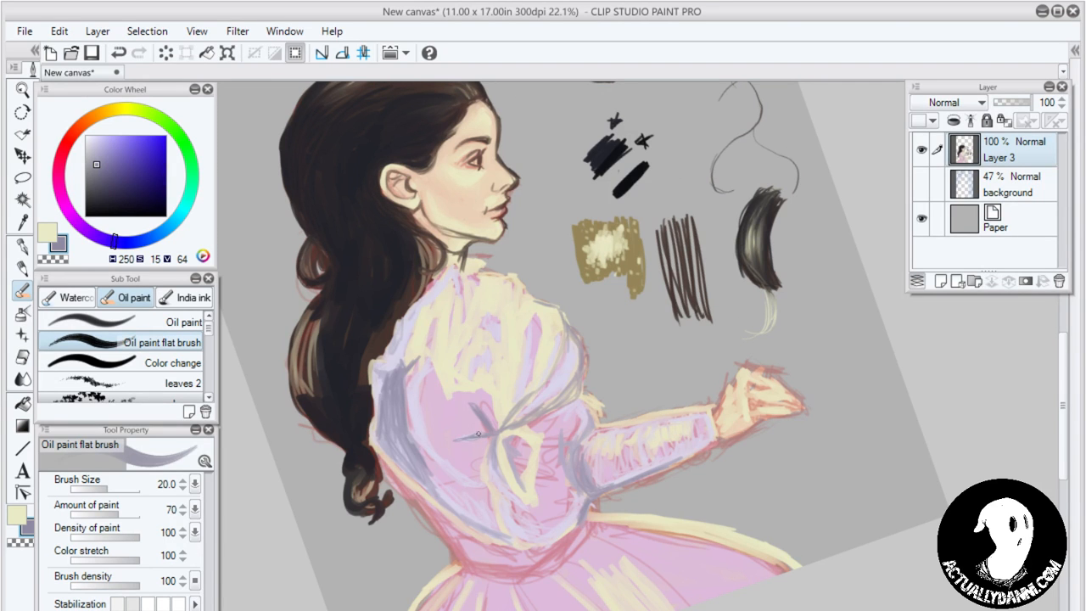
{"action": "left_click_drag", "start_coordinate": [493, 439], "coordinate": [482, 470]}
{"action": "left_click_drag", "start_coordinate": [485, 456], "coordinate": [489, 481]}
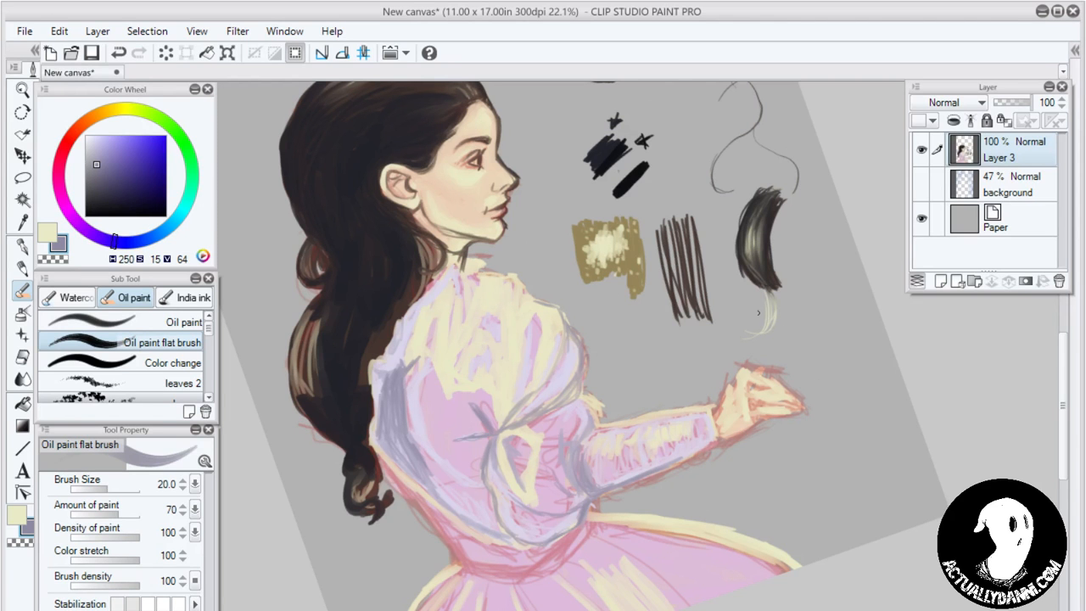
Sketch a tilted head outline with an ear in greyed lavender on the empty canvas above the woman
{"action": "mouse_move", "coordinate": [721, 145]}
{"action": "left_mouse_down"}
{"action": "mouse_move", "coordinate": [747, 424]}
{"action": "mouse_move", "coordinate": [772, 416]}
{"action": "mouse_move", "coordinate": [800, 439]}
{"action": "mouse_move", "coordinate": [806, 481]}
{"action": "left_mouse_up"}
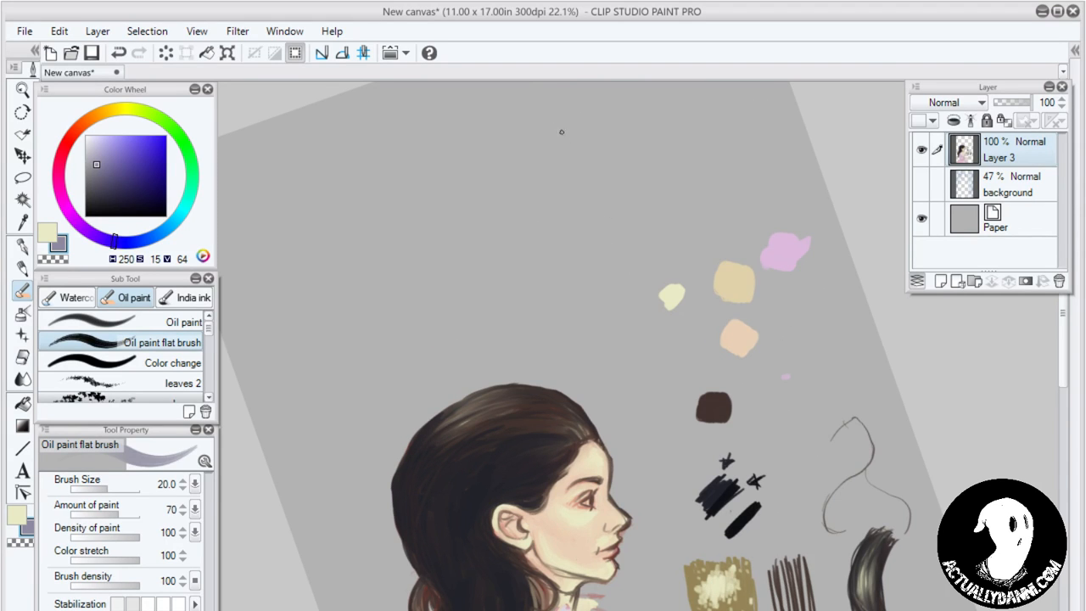
{"action": "mouse_move", "coordinate": [510, 161]}
{"action": "left_mouse_down"}
{"action": "mouse_move", "coordinate": [547, 259]}
{"action": "mouse_move", "coordinate": [609, 278]}
{"action": "mouse_move", "coordinate": [660, 241]}
{"action": "mouse_move", "coordinate": [646, 157]}
{"action": "mouse_move", "coordinate": [663, 218]}
{"action": "left_mouse_up"}
{"action": "mouse_move", "coordinate": [637, 133]}
{"action": "left_mouse_down"}
{"action": "mouse_move", "coordinate": [590, 86]}
{"action": "mouse_move", "coordinate": [506, 130]}
{"action": "mouse_move", "coordinate": [519, 183]}
{"action": "left_mouse_up"}
{"action": "mouse_move", "coordinate": [532, 108]}
{"action": "left_mouse_down"}
{"action": "mouse_move", "coordinate": [646, 130]}
{"action": "mouse_move", "coordinate": [671, 153]}
{"action": "mouse_move", "coordinate": [671, 183]}
{"action": "mouse_move", "coordinate": [660, 185]}
{"action": "mouse_move", "coordinate": [674, 169]}
{"action": "mouse_move", "coordinate": [672, 134]}
{"action": "mouse_move", "coordinate": [651, 156]}
{"action": "mouse_move", "coordinate": [675, 144]}
{"action": "mouse_move", "coordinate": [668, 183]}
{"action": "left_mouse_up"}
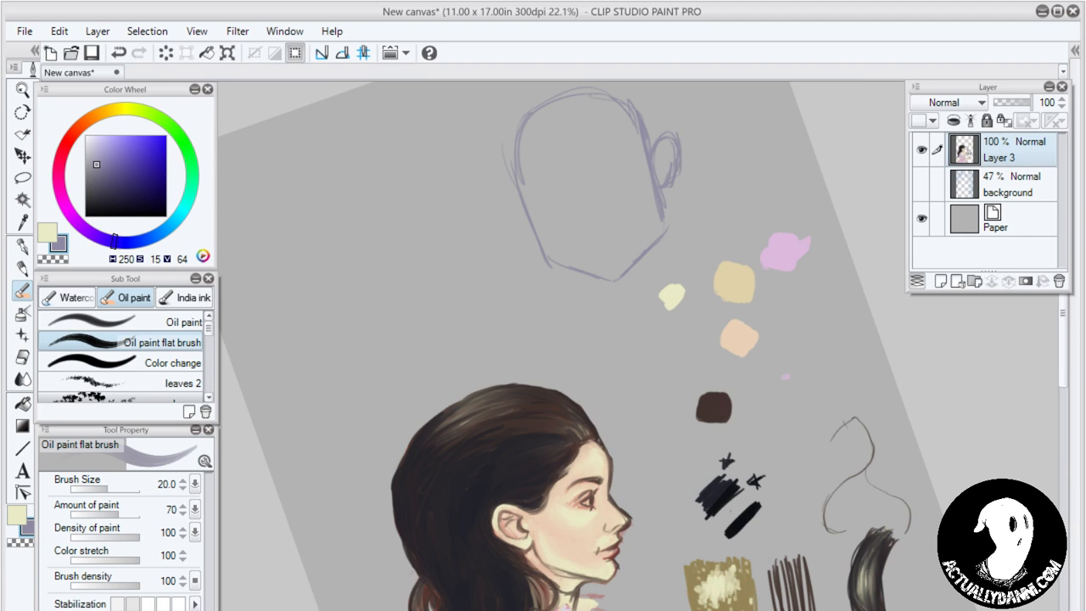
{"action": "left_click_drag", "start_coordinate": [645, 130], "coordinate": [677, 132]}
{"action": "mouse_move", "coordinate": [658, 185]}
{"action": "left_mouse_down"}
{"action": "mouse_move", "coordinate": [670, 222]}
{"action": "mouse_move", "coordinate": [611, 280]}
{"action": "mouse_move", "coordinate": [556, 265]}
{"action": "mouse_move", "coordinate": [551, 253]}
{"action": "left_mouse_up"}
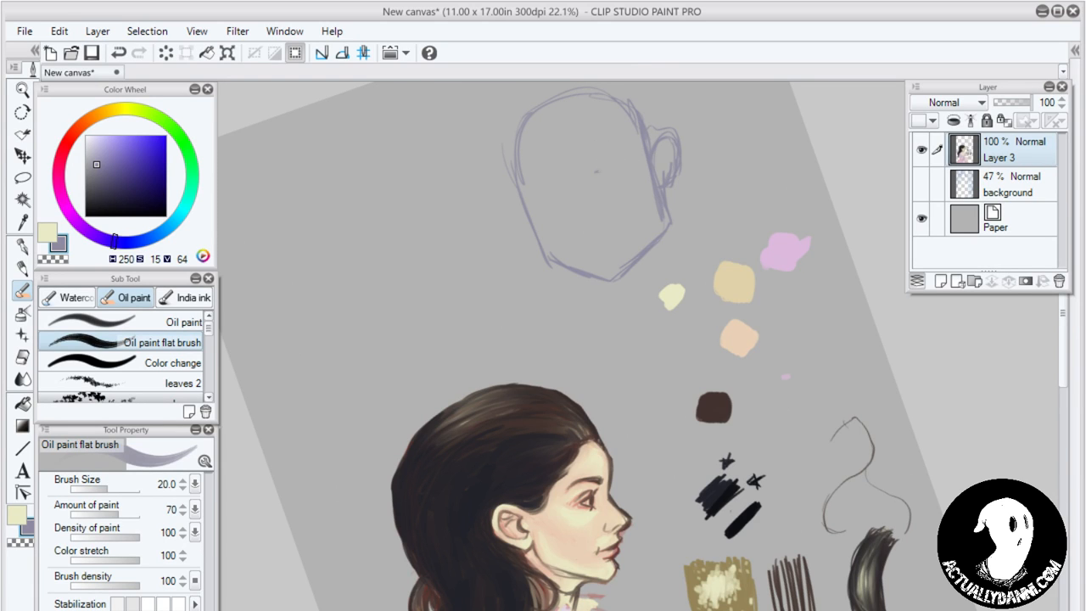
Draw both eyes, an eyebrow, the nose and a small mouth inside the sketched head
{"action": "mouse_move", "coordinate": [597, 172]}
{"action": "left_mouse_down"}
{"action": "mouse_move", "coordinate": [635, 160]}
{"action": "mouse_move", "coordinate": [612, 179]}
{"action": "mouse_move", "coordinate": [627, 184]}
{"action": "mouse_move", "coordinate": [608, 167]}
{"action": "mouse_move", "coordinate": [621, 177]}
{"action": "mouse_move", "coordinate": [616, 161]}
{"action": "mouse_move", "coordinate": [627, 171]}
{"action": "mouse_move", "coordinate": [632, 161]}
{"action": "mouse_move", "coordinate": [593, 150]}
{"action": "mouse_move", "coordinate": [632, 134]}
{"action": "left_mouse_up"}
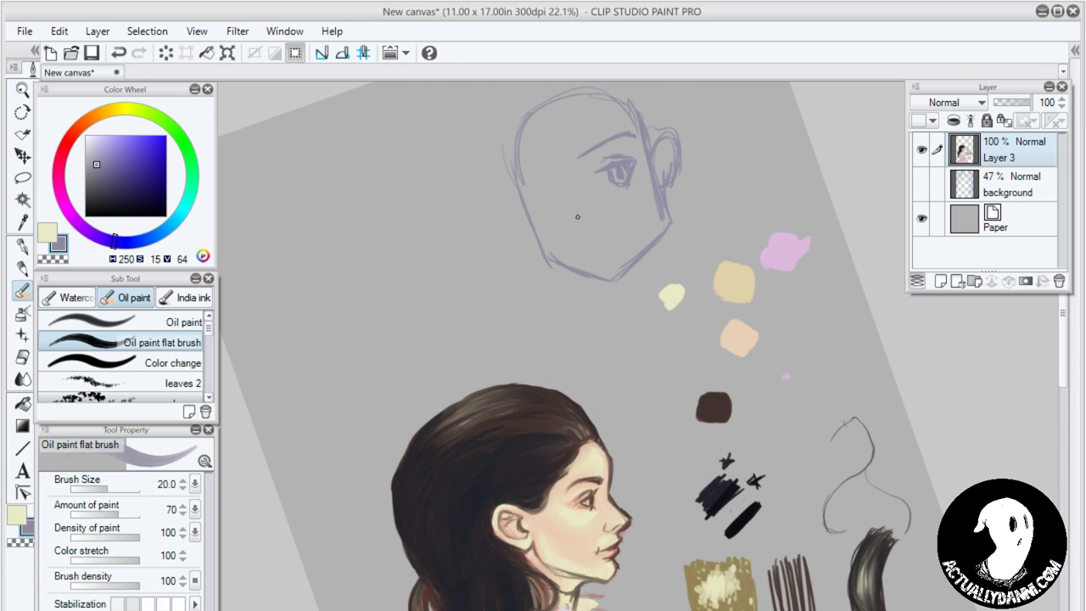
{"action": "left_click_drag", "start_coordinate": [581, 218], "coordinate": [593, 220]}
{"action": "left_click_drag", "start_coordinate": [603, 232], "coordinate": [591, 236]}
{"action": "mouse_move", "coordinate": [665, 207]}
{"action": "left_mouse_down"}
{"action": "mouse_move", "coordinate": [617, 269]}
{"action": "mouse_move", "coordinate": [563, 258]}
{"action": "left_mouse_up"}
{"action": "mouse_move", "coordinate": [532, 181]}
{"action": "left_mouse_down"}
{"action": "mouse_move", "coordinate": [556, 185]}
{"action": "mouse_move", "coordinate": [531, 201]}
{"action": "mouse_move", "coordinate": [563, 190]}
{"action": "mouse_move", "coordinate": [546, 200]}
{"action": "mouse_move", "coordinate": [555, 212]}
{"action": "mouse_move", "coordinate": [538, 212]}
{"action": "left_mouse_up"}
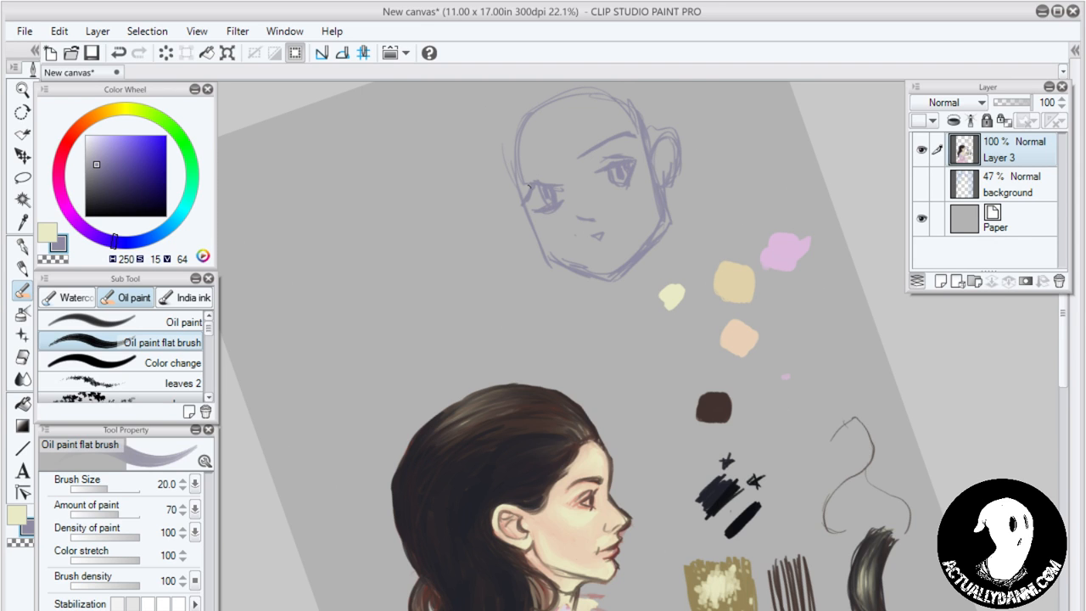
Add the second eyebrow, darken the mouth and reinforce the jaw and skull outline of the sketched head
{"action": "mouse_move", "coordinate": [546, 172]}
{"action": "left_mouse_down"}
{"action": "mouse_move", "coordinate": [527, 167]}
{"action": "mouse_move", "coordinate": [519, 178]}
{"action": "mouse_move", "coordinate": [562, 175]}
{"action": "left_mouse_up"}
{"action": "left_click_drag", "start_coordinate": [526, 183], "coordinate": [519, 195]}
{"action": "left_click_drag", "start_coordinate": [516, 141], "coordinate": [511, 176]}
{"action": "left_click_drag", "start_coordinate": [518, 113], "coordinate": [521, 169]}
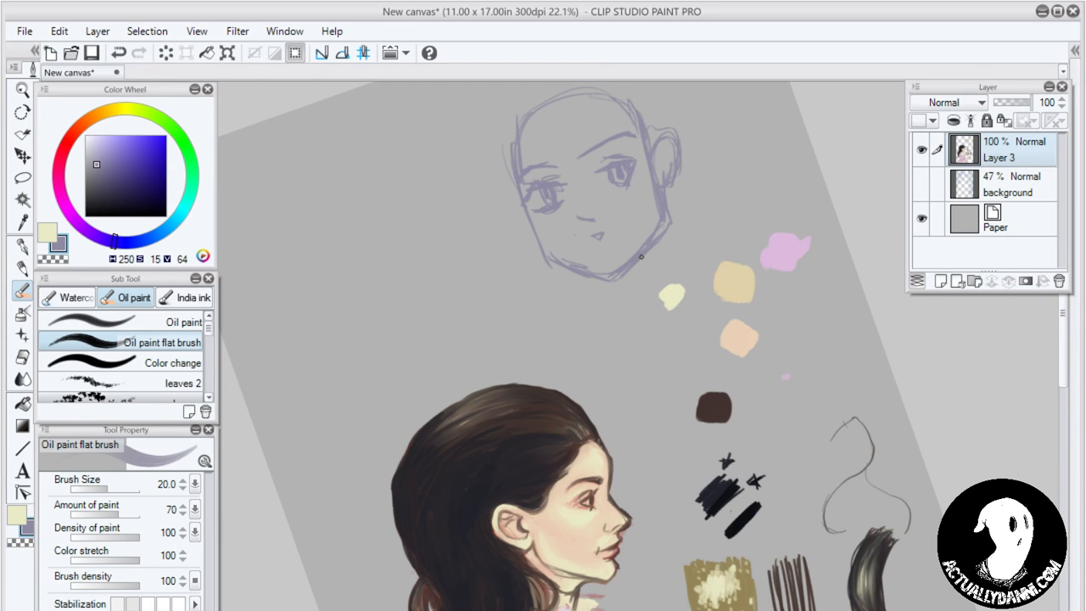
{"action": "left_click_drag", "start_coordinate": [605, 232], "coordinate": [577, 218]}
{"action": "left_click_drag", "start_coordinate": [607, 285], "coordinate": [514, 191]}
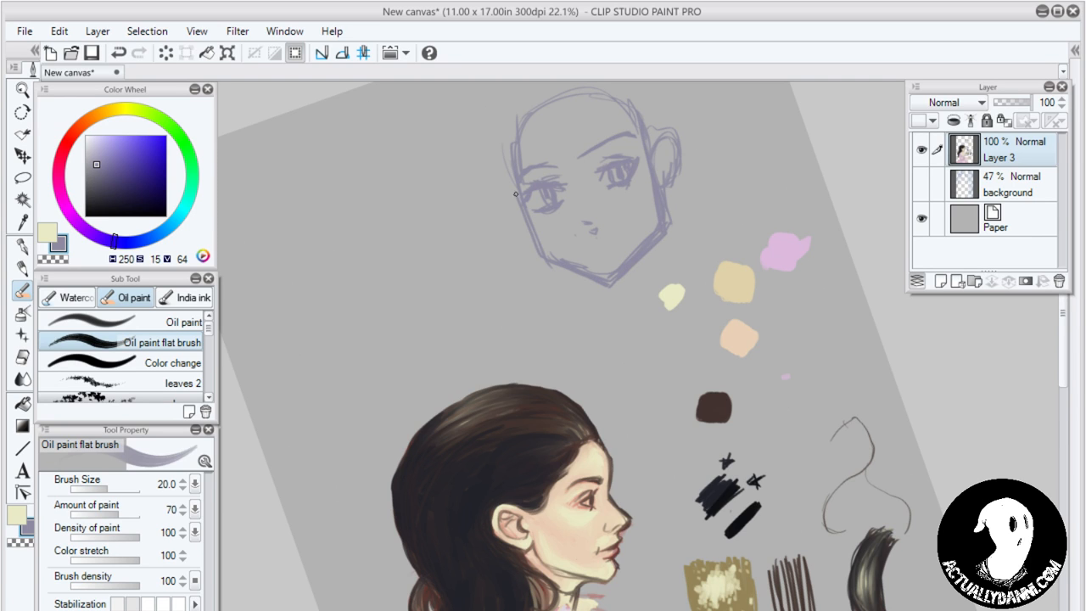
{"action": "mouse_move", "coordinate": [536, 256]}
{"action": "left_mouse_down"}
{"action": "mouse_move", "coordinate": [509, 120]}
{"action": "mouse_move", "coordinate": [533, 102]}
{"action": "mouse_move", "coordinate": [641, 135]}
{"action": "left_mouse_up"}
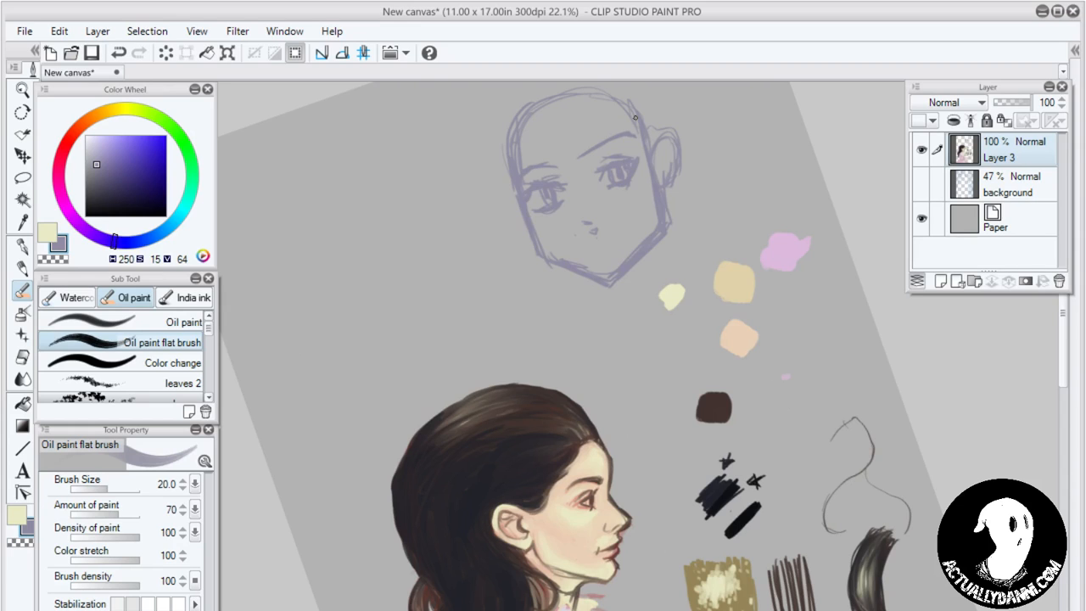
Add the second ear, angular cheek lines and a scribbled beard to the sketched head
{"action": "mouse_move", "coordinate": [513, 198]}
{"action": "left_mouse_down"}
{"action": "mouse_move", "coordinate": [502, 192]}
{"action": "mouse_move", "coordinate": [516, 186]}
{"action": "mouse_move", "coordinate": [528, 237]}
{"action": "mouse_move", "coordinate": [513, 204]}
{"action": "left_mouse_up"}
{"action": "left_click_drag", "start_coordinate": [641, 188], "coordinate": [638, 246]}
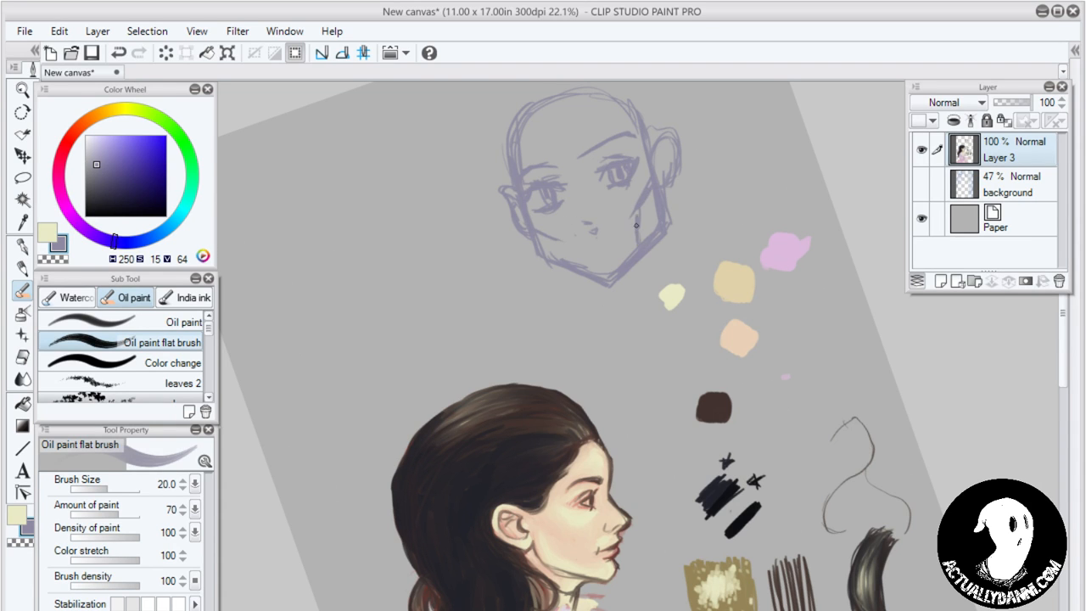
{"action": "mouse_move", "coordinate": [557, 241]}
{"action": "left_mouse_down"}
{"action": "mouse_move", "coordinate": [637, 235]}
{"action": "mouse_move", "coordinate": [589, 261]}
{"action": "mouse_move", "coordinate": [626, 253]}
{"action": "mouse_move", "coordinate": [634, 287]}
{"action": "left_mouse_up"}
{"action": "mouse_move", "coordinate": [607, 264]}
{"action": "left_mouse_down"}
{"action": "mouse_move", "coordinate": [631, 275]}
{"action": "mouse_move", "coordinate": [590, 276]}
{"action": "mouse_move", "coordinate": [586, 287]}
{"action": "mouse_move", "coordinate": [622, 251]}
{"action": "mouse_move", "coordinate": [594, 264]}
{"action": "mouse_move", "coordinate": [625, 263]}
{"action": "mouse_move", "coordinate": [583, 266]}
{"action": "mouse_move", "coordinate": [629, 268]}
{"action": "mouse_move", "coordinate": [612, 277]}
{"action": "mouse_move", "coordinate": [602, 255]}
{"action": "mouse_move", "coordinate": [625, 259]}
{"action": "mouse_move", "coordinate": [628, 284]}
{"action": "left_mouse_up"}
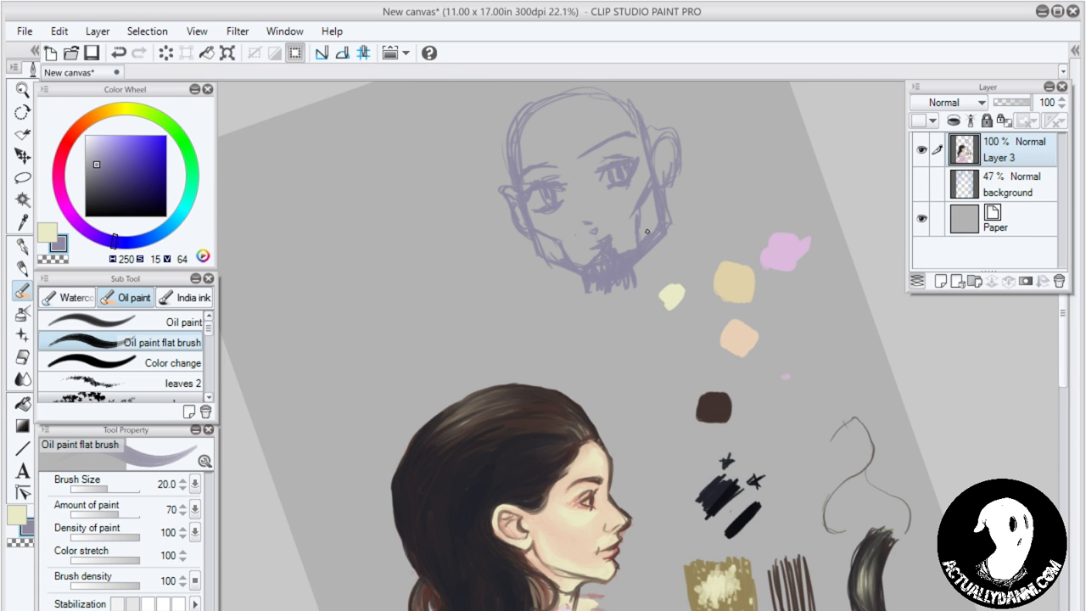
Deepen the dress fold running down from the underarm crease and undo the stray stroke beside the hair tip
{"action": "left_click_drag", "start_coordinate": [648, 504], "coordinate": [768, 293]}
{"action": "left_click_drag", "start_coordinate": [820, 565], "coordinate": [663, 412]}
{"action": "scroll", "coordinate": [667, 413], "scroll_direction": "up", "scroll_amount": 3}
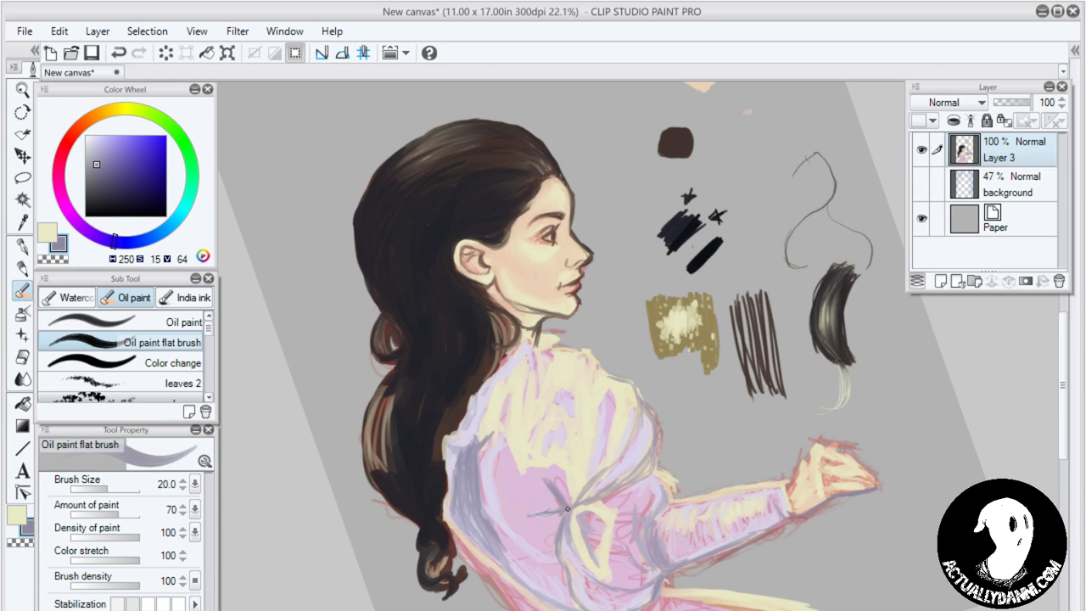
{"action": "left_click_drag", "start_coordinate": [566, 511], "coordinate": [558, 566]}
{"action": "left_click_drag", "start_coordinate": [565, 530], "coordinate": [571, 572]}
{"action": "left_click_drag", "start_coordinate": [466, 566], "coordinate": [407, 598]}
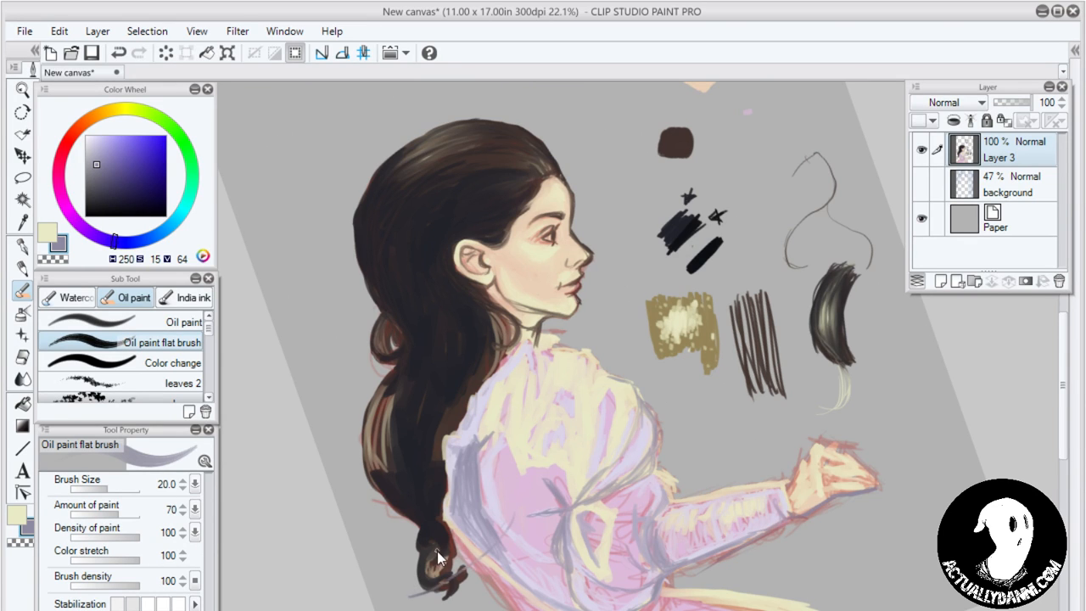
{"action": "key", "text": "ctrl+z"}
Annotate the dress with leader lines labelled "Base" at the bodice and "highlight" at the shoulder
{"action": "mouse_move", "coordinate": [546, 484]}
{"action": "left_mouse_down"}
{"action": "mouse_move", "coordinate": [734, 408]}
{"action": "mouse_move", "coordinate": [729, 442]}
{"action": "mouse_move", "coordinate": [776, 419]}
{"action": "left_mouse_up"}
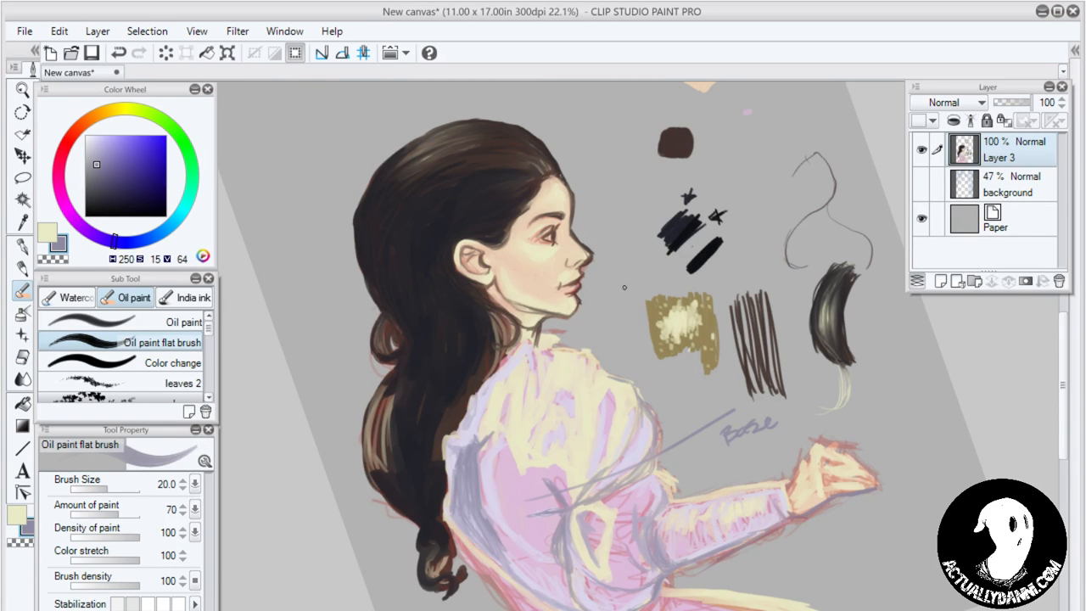
{"action": "mouse_move", "coordinate": [605, 363]}
{"action": "left_mouse_down"}
{"action": "mouse_move", "coordinate": [633, 308]}
{"action": "mouse_move", "coordinate": [637, 318]}
{"action": "mouse_move", "coordinate": [647, 290]}
{"action": "mouse_move", "coordinate": [667, 286]}
{"action": "mouse_move", "coordinate": [668, 266]}
{"action": "left_mouse_up"}
{"action": "left_click_drag", "start_coordinate": [669, 259], "coordinate": [680, 254]}
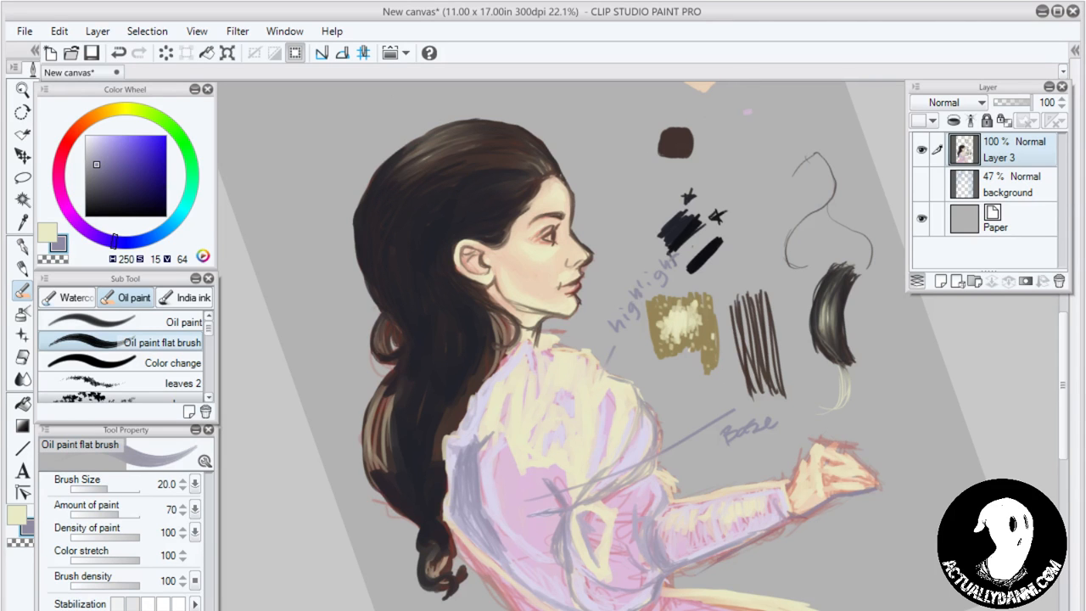
Doodle long curved lines and loose scribbles on the grey canvas behind the woman's hair
{"action": "left_click_drag", "start_coordinate": [323, 364], "coordinate": [343, 480]}
{"action": "left_click_drag", "start_coordinate": [289, 312], "coordinate": [332, 448]}
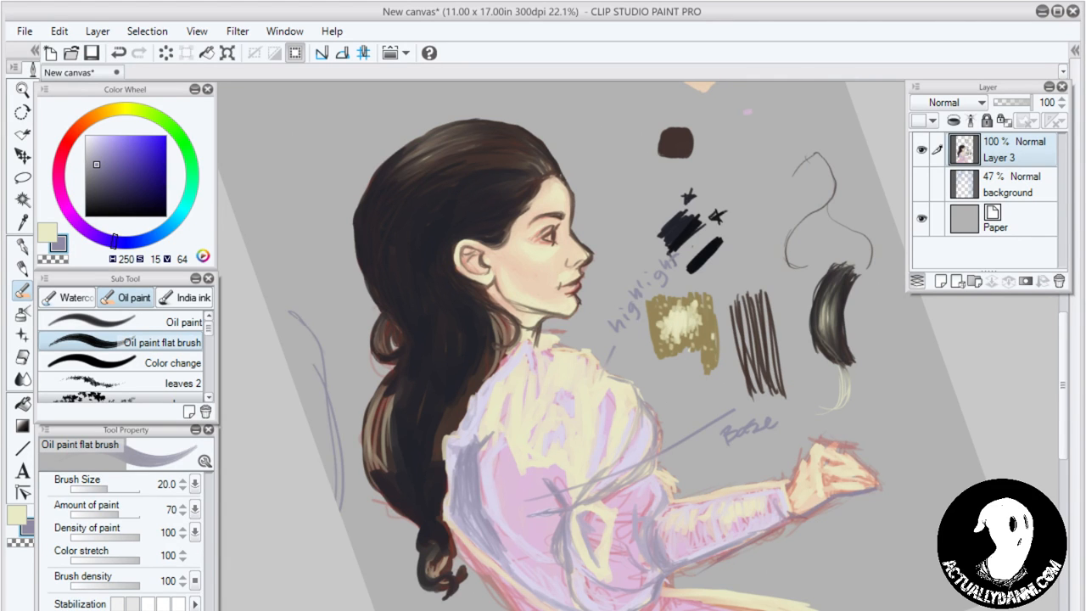
{"action": "left_click_drag", "start_coordinate": [322, 349], "coordinate": [340, 496]}
{"action": "left_click_drag", "start_coordinate": [306, 384], "coordinate": [299, 422]}
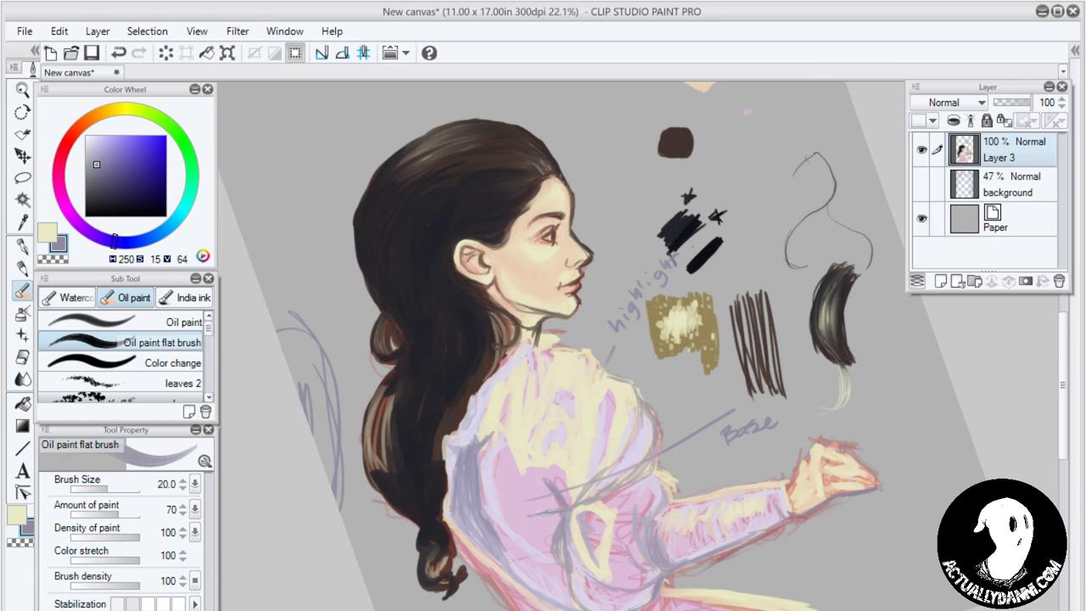
Doodle a smiling face with pointed ears and jagged sides over the thin curve above the hair sample
{"action": "left_click_drag", "start_coordinate": [829, 121], "coordinate": [878, 268]}
{"action": "mouse_move", "coordinate": [779, 105]}
{"action": "left_mouse_down"}
{"action": "mouse_move", "coordinate": [762, 158]}
{"action": "mouse_move", "coordinate": [797, 119]}
{"action": "mouse_move", "coordinate": [772, 141]}
{"action": "mouse_move", "coordinate": [784, 129]}
{"action": "left_mouse_up"}
{"action": "mouse_move", "coordinate": [770, 140]}
{"action": "left_mouse_down"}
{"action": "mouse_move", "coordinate": [795, 133]}
{"action": "mouse_move", "coordinate": [757, 102]}
{"action": "mouse_move", "coordinate": [795, 110]}
{"action": "mouse_move", "coordinate": [827, 187]}
{"action": "left_mouse_up"}
{"action": "mouse_move", "coordinate": [816, 125]}
{"action": "left_mouse_down"}
{"action": "mouse_move", "coordinate": [802, 173]}
{"action": "mouse_move", "coordinate": [776, 201]}
{"action": "left_mouse_up"}
{"action": "left_click_drag", "start_coordinate": [748, 142], "coordinate": [762, 199]}
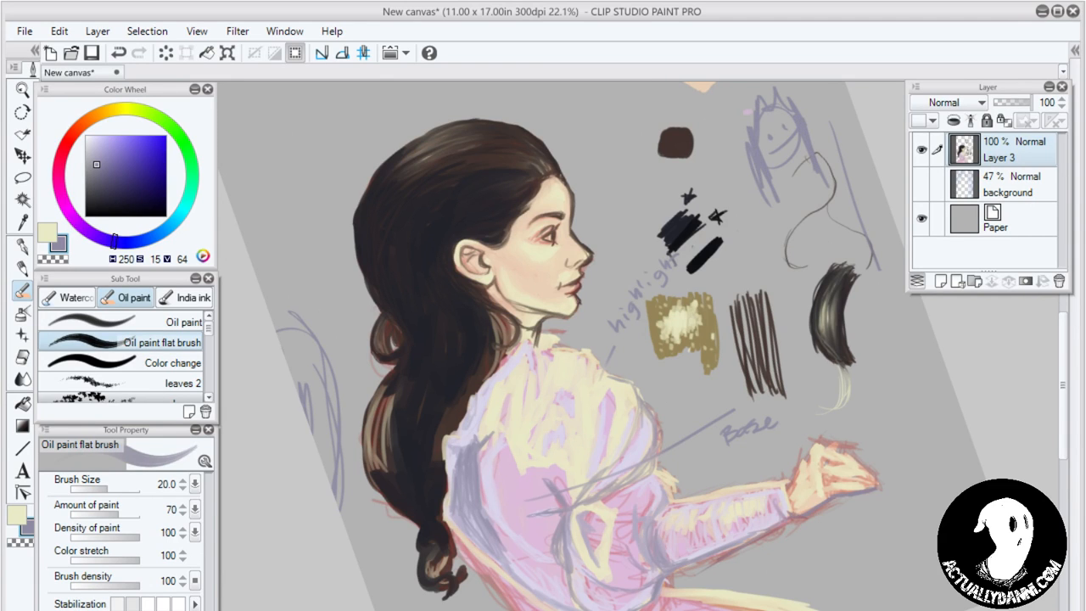
Add a boxy outline, inner lines and scribbled marks beneath and beside the smiling doodle
{"action": "mouse_move", "coordinate": [855, 135]}
{"action": "left_mouse_down"}
{"action": "mouse_move", "coordinate": [777, 188]}
{"action": "mouse_move", "coordinate": [866, 219]}
{"action": "left_mouse_up"}
{"action": "mouse_move", "coordinate": [874, 220]}
{"action": "left_mouse_down"}
{"action": "mouse_move", "coordinate": [771, 273]}
{"action": "mouse_move", "coordinate": [739, 210]}
{"action": "left_mouse_up"}
{"action": "left_click_drag", "start_coordinate": [738, 211], "coordinate": [858, 136]}
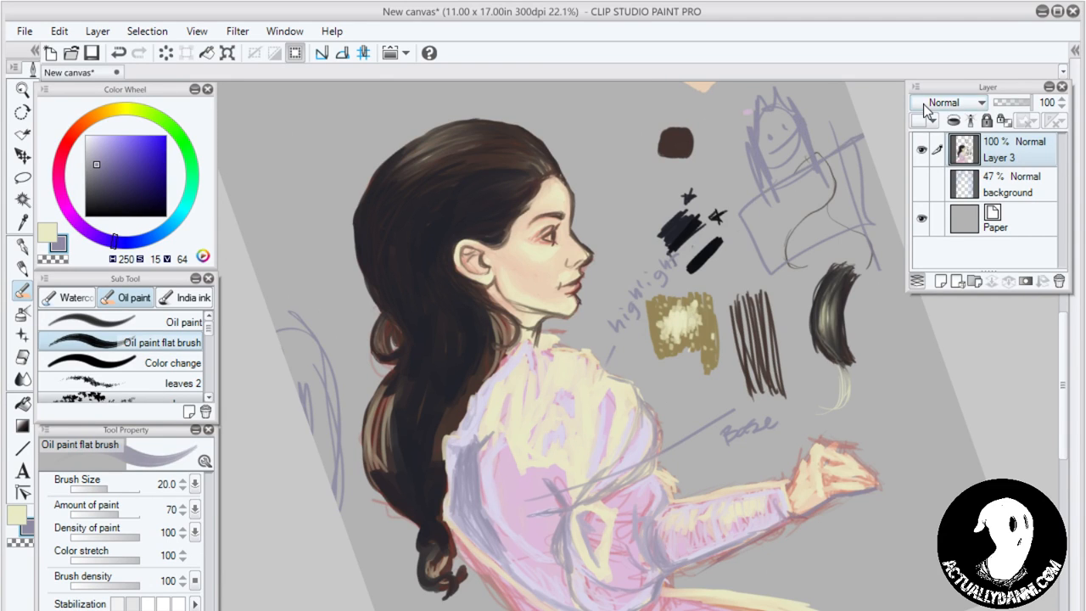
{"action": "mouse_move", "coordinate": [767, 199]}
{"action": "left_mouse_down"}
{"action": "mouse_move", "coordinate": [778, 253]}
{"action": "mouse_move", "coordinate": [770, 265]}
{"action": "mouse_move", "coordinate": [812, 246]}
{"action": "left_mouse_up"}
{"action": "mouse_move", "coordinate": [743, 213]}
{"action": "left_mouse_down"}
{"action": "mouse_move", "coordinate": [757, 209]}
{"action": "mouse_move", "coordinate": [734, 193]}
{"action": "left_mouse_up"}
{"action": "left_click_drag", "start_coordinate": [742, 182], "coordinate": [733, 208]}
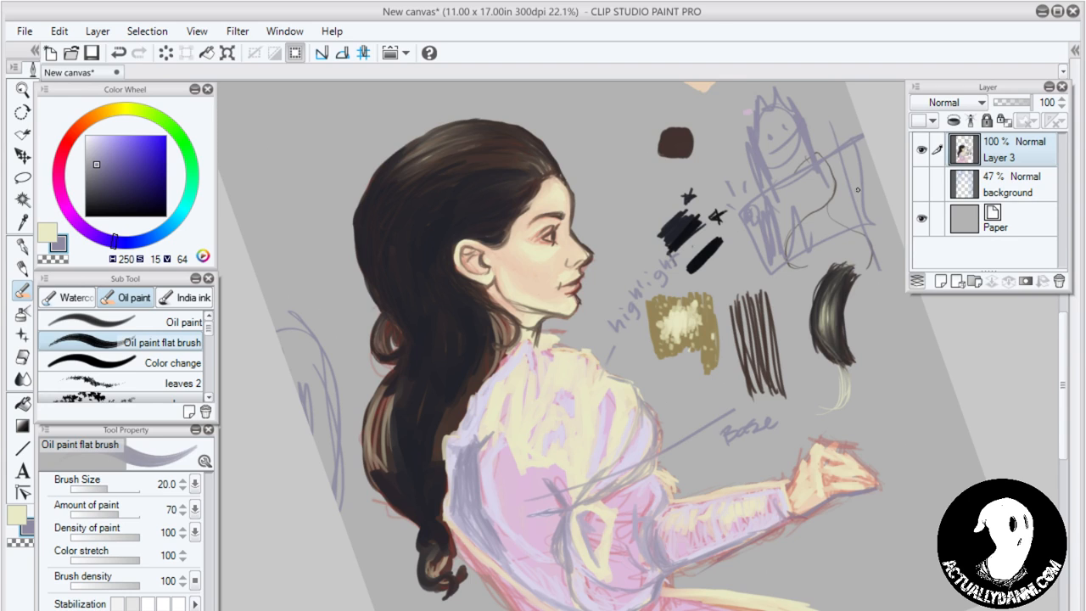
{"action": "mouse_move", "coordinate": [852, 188]}
{"action": "left_mouse_down"}
{"action": "mouse_move", "coordinate": [856, 199]}
{"action": "mouse_move", "coordinate": [853, 167]}
{"action": "left_mouse_up"}
Scribble large loops across the bearded head sketch in greyed lavender
{"action": "scroll", "coordinate": [735, 273], "scroll_direction": "down", "scroll_amount": 3}
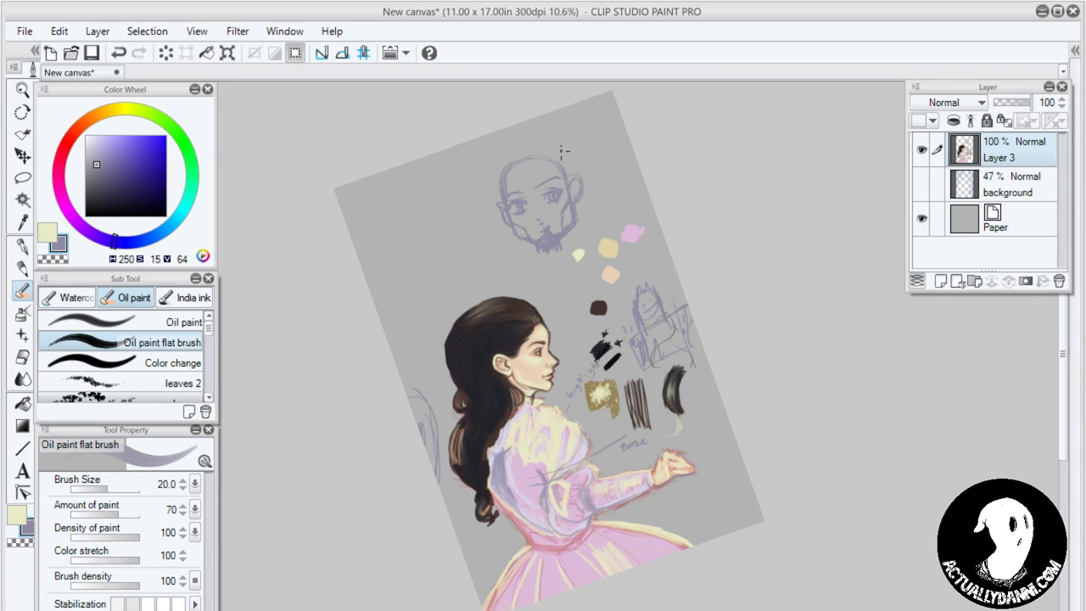
{"action": "mouse_move", "coordinate": [561, 151]}
{"action": "left_mouse_down"}
{"action": "mouse_move", "coordinate": [533, 222]}
{"action": "mouse_move", "coordinate": [520, 179]}
{"action": "mouse_move", "coordinate": [557, 112]}
{"action": "left_mouse_up"}
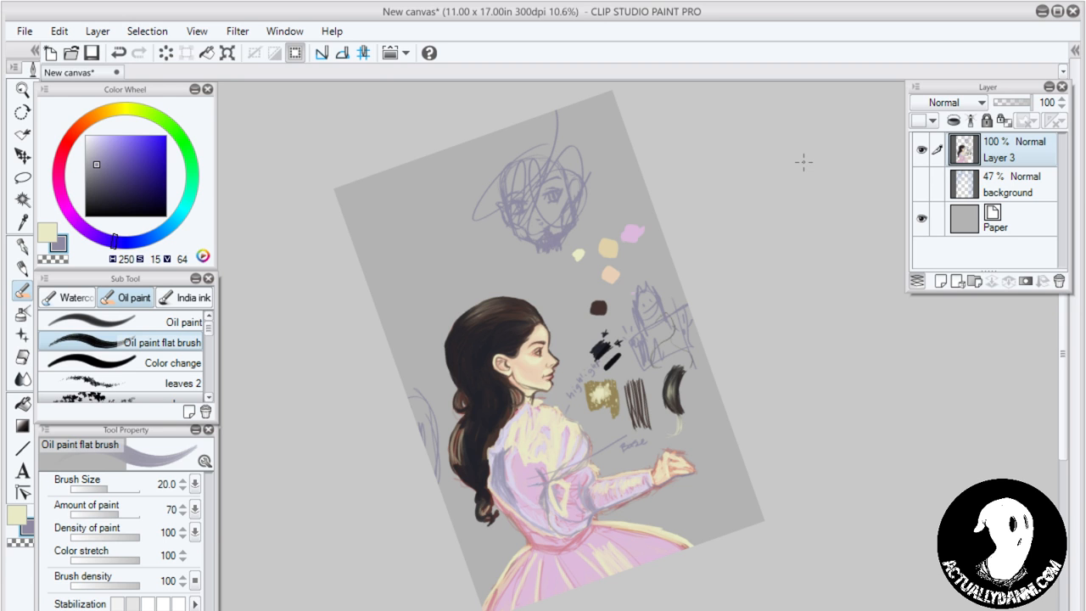
Set the brush colour to H 60, S 14, V 14 and handwrite "1. Blue sketch" in the canvas's empty upper corner
{"action": "scroll", "coordinate": [408, 209], "scroll_direction": "up", "scroll_amount": 5}
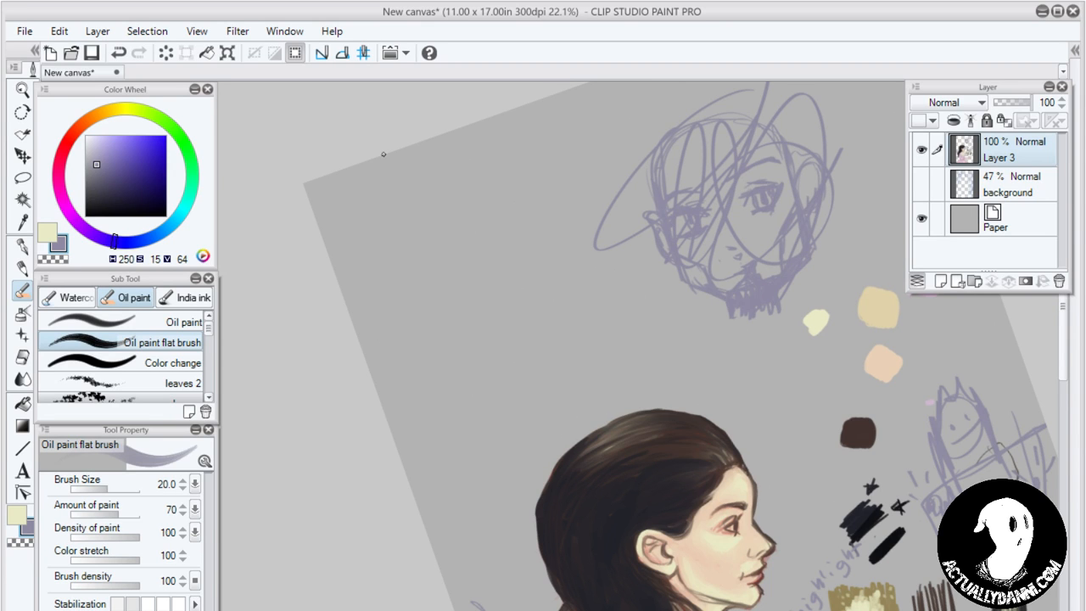
{"action": "key", "text": "x"}
{"action": "left_click", "coordinate": [96, 205]}
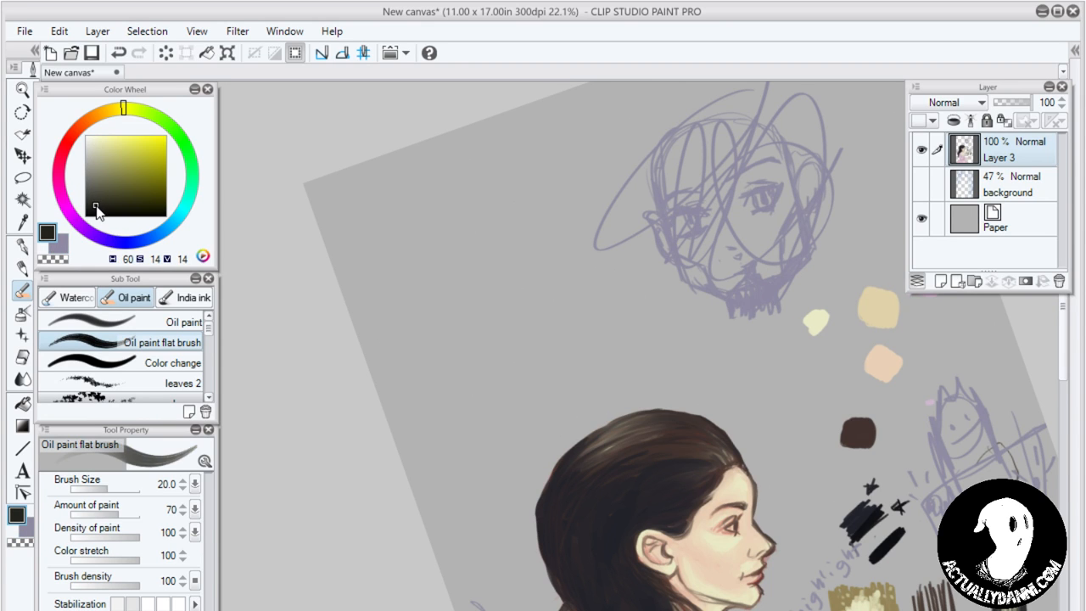
{"action": "left_click_drag", "start_coordinate": [387, 213], "coordinate": [395, 238]}
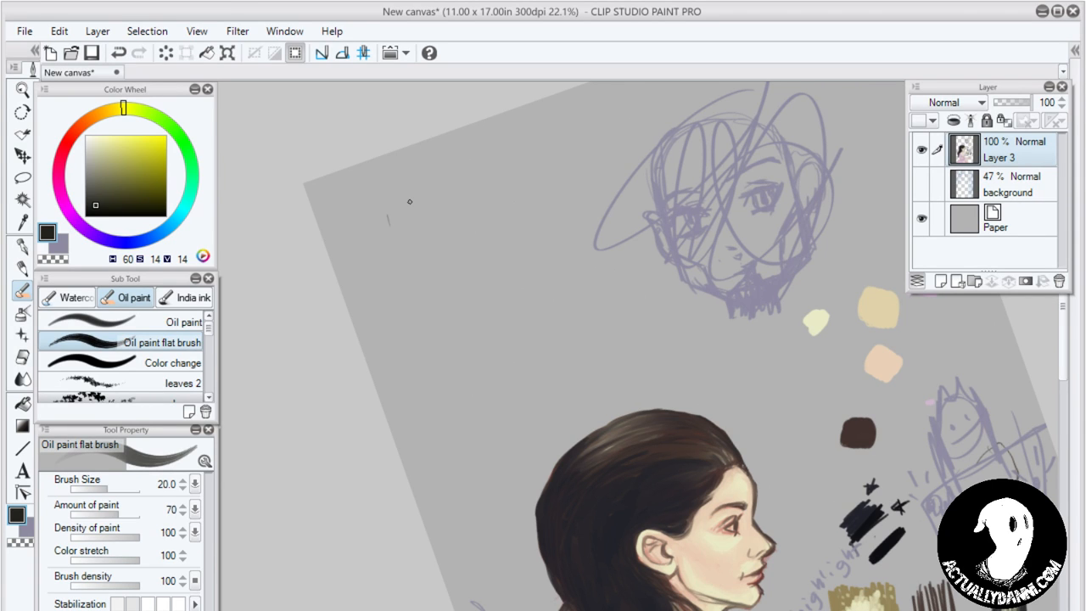
{"action": "left_click_drag", "start_coordinate": [356, 211], "coordinate": [373, 233]}
{"action": "mouse_move", "coordinate": [390, 191]}
{"action": "left_mouse_down"}
{"action": "mouse_move", "coordinate": [388, 223]}
{"action": "mouse_move", "coordinate": [402, 210]}
{"action": "left_mouse_up"}
{"action": "mouse_move", "coordinate": [409, 194]}
{"action": "left_mouse_down"}
{"action": "mouse_move", "coordinate": [419, 202]}
{"action": "mouse_move", "coordinate": [441, 181]}
{"action": "mouse_move", "coordinate": [458, 187]}
{"action": "left_mouse_up"}
{"action": "left_click_drag", "start_coordinate": [459, 175], "coordinate": [487, 158]}
{"action": "mouse_move", "coordinate": [487, 134]}
{"action": "left_mouse_down"}
{"action": "mouse_move", "coordinate": [481, 170]}
{"action": "mouse_move", "coordinate": [499, 146]}
{"action": "left_mouse_up"}
{"action": "left_click_drag", "start_coordinate": [501, 149], "coordinate": [507, 159]}
{"action": "left_click_drag", "start_coordinate": [514, 127], "coordinate": [523, 155]}
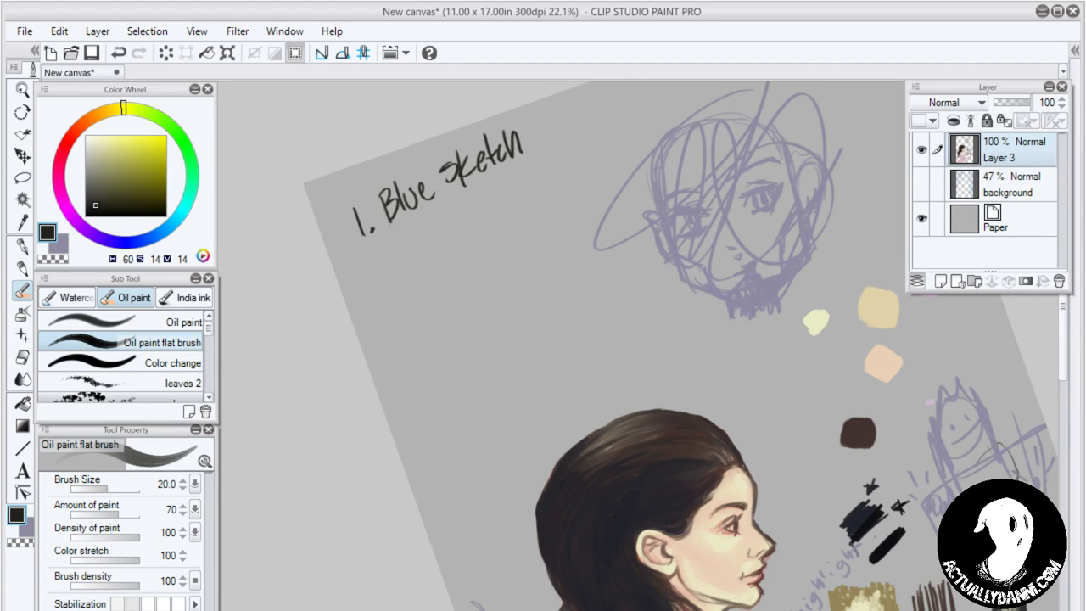
Handwrite "2. refined sketch" below the first item and add "(rough)" after "Blue sketch"
{"action": "mouse_move", "coordinate": [372, 259]}
{"action": "left_mouse_down"}
{"action": "mouse_move", "coordinate": [392, 271]}
{"action": "mouse_move", "coordinate": [398, 256]}
{"action": "left_mouse_up"}
{"action": "mouse_move", "coordinate": [411, 244]}
{"action": "left_mouse_down"}
{"action": "mouse_move", "coordinate": [434, 217]}
{"action": "mouse_move", "coordinate": [443, 228]}
{"action": "mouse_move", "coordinate": [506, 187]}
{"action": "mouse_move", "coordinate": [526, 192]}
{"action": "mouse_move", "coordinate": [555, 175]}
{"action": "left_mouse_up"}
{"action": "left_click", "coordinate": [444, 229]}
{"action": "left_click_drag", "start_coordinate": [556, 156], "coordinate": [568, 172]}
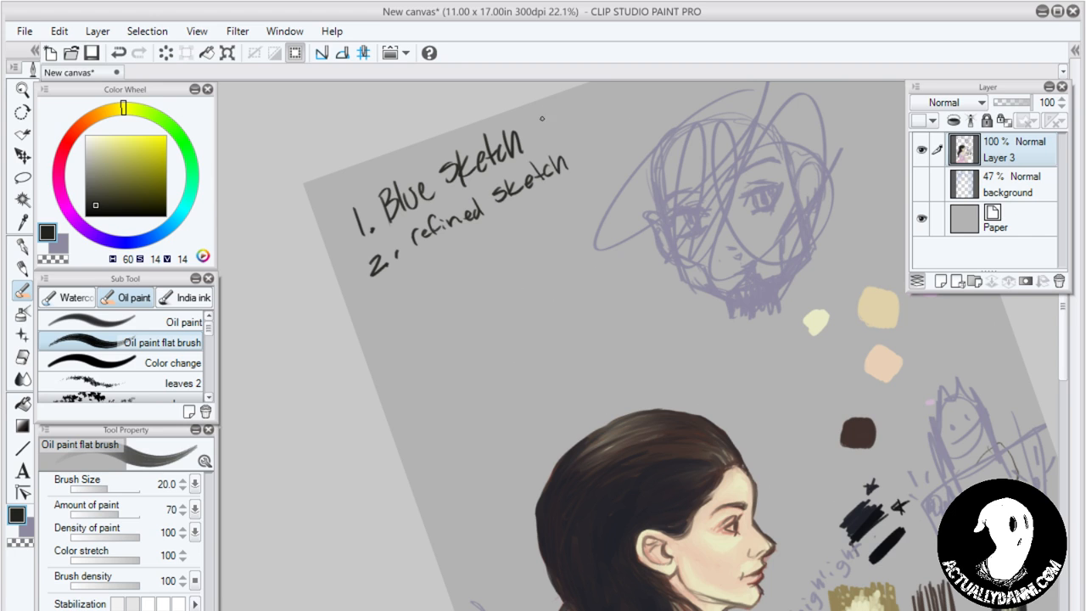
{"action": "mouse_move", "coordinate": [540, 109]}
{"action": "left_mouse_down"}
{"action": "mouse_move", "coordinate": [538, 141]}
{"action": "mouse_move", "coordinate": [611, 95]}
{"action": "mouse_move", "coordinate": [604, 85]}
{"action": "mouse_move", "coordinate": [616, 100]}
{"action": "left_mouse_up"}
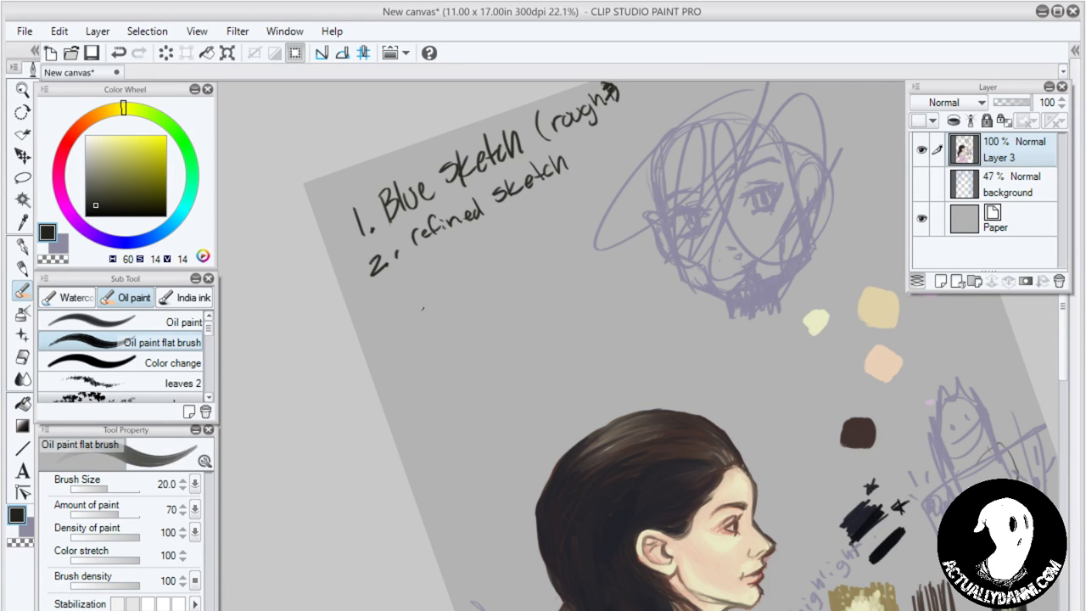
Handwrite "3. base colors underneath #2" as the third item of the list
{"action": "left_click_drag", "start_coordinate": [388, 302], "coordinate": [383, 324]}
{"action": "left_click", "coordinate": [416, 308]}
{"action": "mouse_move", "coordinate": [434, 269]}
{"action": "left_mouse_down"}
{"action": "mouse_move", "coordinate": [450, 293]}
{"action": "mouse_move", "coordinate": [463, 285]}
{"action": "left_mouse_up"}
{"action": "left_click_drag", "start_coordinate": [472, 280], "coordinate": [531, 250]}
{"action": "mouse_move", "coordinate": [539, 239]}
{"action": "left_mouse_down"}
{"action": "mouse_move", "coordinate": [536, 249]}
{"action": "mouse_move", "coordinate": [548, 235]}
{"action": "left_mouse_up"}
{"action": "mouse_move", "coordinate": [557, 227]}
{"action": "left_mouse_down"}
{"action": "mouse_move", "coordinate": [551, 242]}
{"action": "mouse_move", "coordinate": [587, 207]}
{"action": "mouse_move", "coordinate": [613, 208]}
{"action": "mouse_move", "coordinate": [619, 192]}
{"action": "left_mouse_up"}
{"action": "mouse_move", "coordinate": [621, 197]}
{"action": "left_mouse_down"}
{"action": "mouse_move", "coordinate": [679, 146]}
{"action": "mouse_move", "coordinate": [701, 159]}
{"action": "left_mouse_up"}
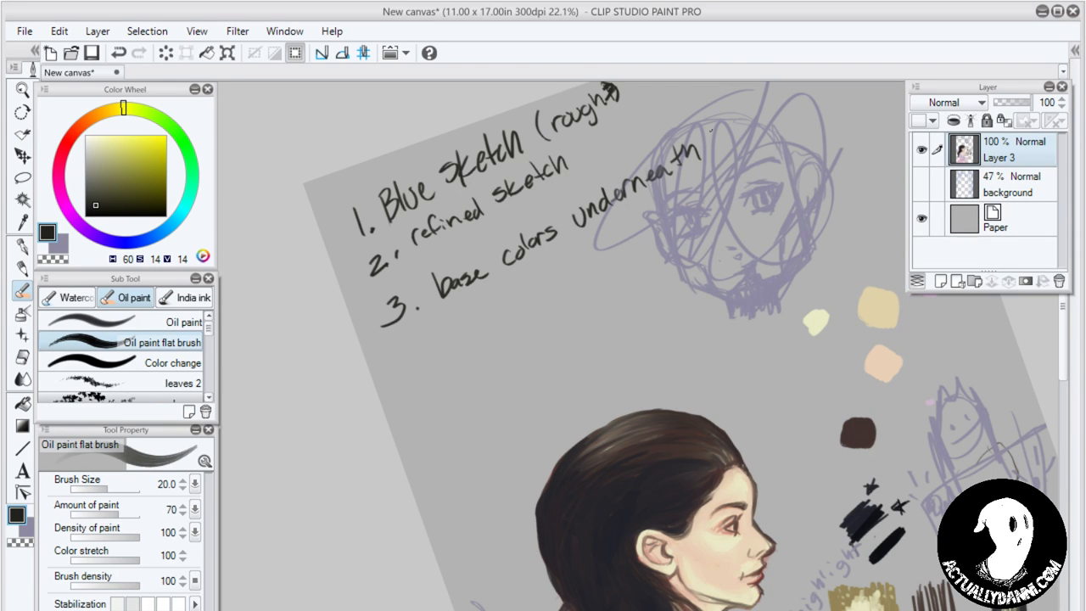
{"action": "left_click_drag", "start_coordinate": [718, 118], "coordinate": [714, 145]}
{"action": "mouse_move", "coordinate": [725, 119]}
{"action": "left_mouse_down"}
{"action": "mouse_move", "coordinate": [719, 137]}
{"action": "mouse_move", "coordinate": [730, 128]}
{"action": "left_mouse_up"}
{"action": "left_click_drag", "start_coordinate": [716, 135], "coordinate": [767, 134]}
Handwrite "4. Combine #2 + #3" as the fourth item of the list
{"action": "left_click_drag", "start_coordinate": [420, 347], "coordinate": [425, 380]}
{"action": "left_click_drag", "start_coordinate": [475, 330], "coordinate": [471, 351]}
{"action": "left_click_drag", "start_coordinate": [489, 334], "coordinate": [528, 321]}
{"action": "left_click_drag", "start_coordinate": [534, 317], "coordinate": [557, 307]}
{"action": "left_click_drag", "start_coordinate": [558, 305], "coordinate": [568, 301]}
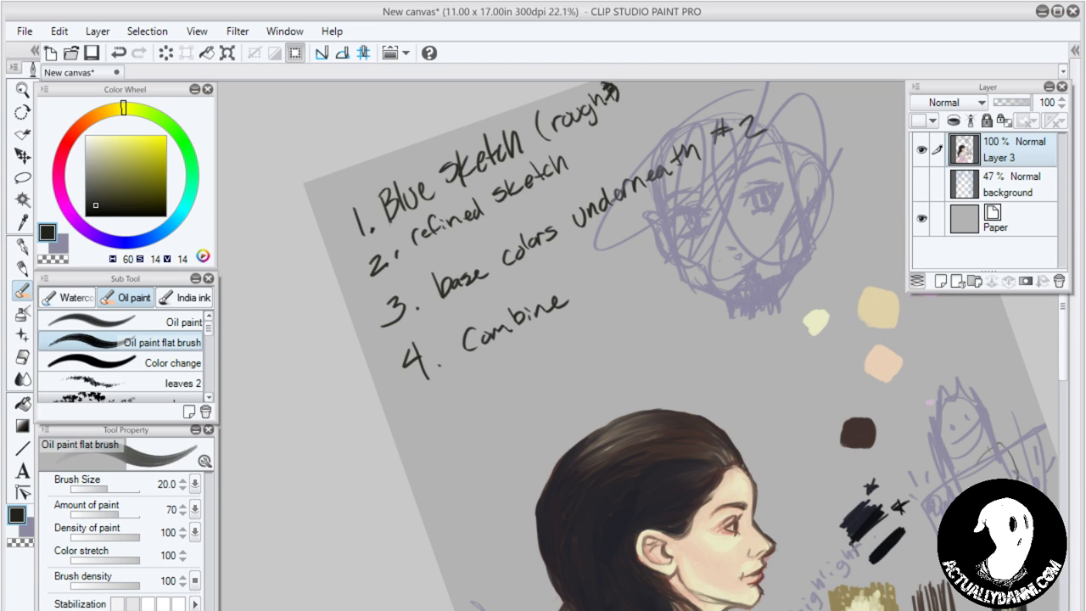
{"action": "left_click_drag", "start_coordinate": [594, 261], "coordinate": [594, 280]}
{"action": "mouse_move", "coordinate": [582, 270]}
{"action": "left_mouse_down"}
{"action": "mouse_move", "coordinate": [606, 265]}
{"action": "mouse_move", "coordinate": [636, 279]}
{"action": "left_mouse_up"}
{"action": "mouse_move", "coordinate": [648, 240]}
{"action": "left_mouse_down"}
{"action": "mouse_move", "coordinate": [653, 268]}
{"action": "mouse_move", "coordinate": [688, 239]}
{"action": "mouse_move", "coordinate": [679, 254]}
{"action": "mouse_move", "coordinate": [663, 241]}
{"action": "mouse_move", "coordinate": [682, 224]}
{"action": "left_mouse_up"}
{"action": "left_click_drag", "start_coordinate": [660, 239], "coordinate": [684, 235]}
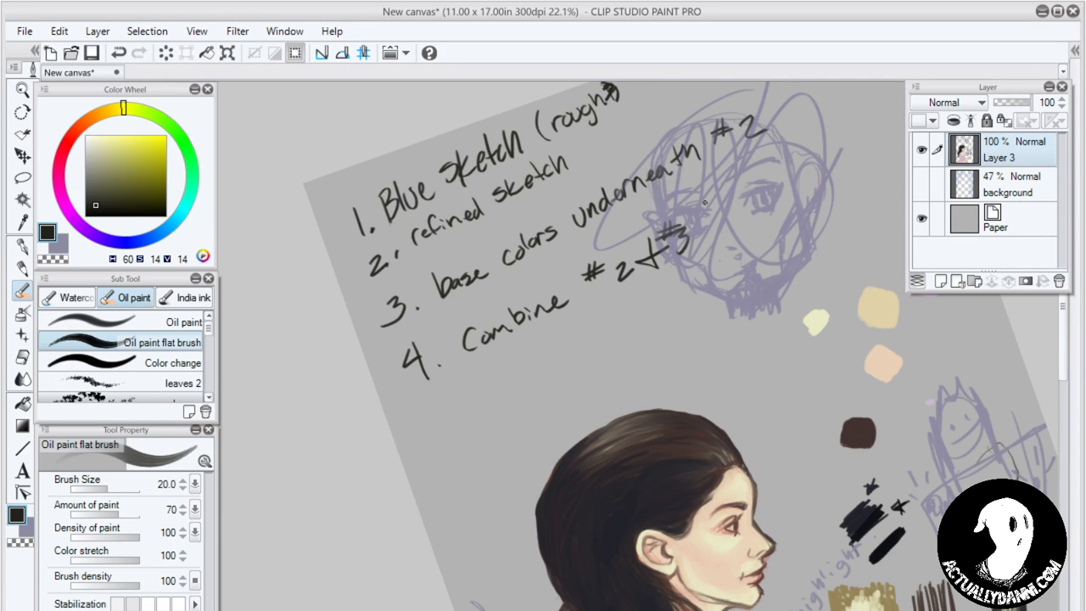
Add "layers" to the end of the fourth list item and handwrite "5. highlight + shadows + render!" as the fifth item
{"action": "mouse_move", "coordinate": [706, 202]}
{"action": "left_mouse_down"}
{"action": "mouse_move", "coordinate": [728, 222]}
{"action": "mouse_move", "coordinate": [783, 185]}
{"action": "mouse_move", "coordinate": [774, 200]}
{"action": "left_mouse_up"}
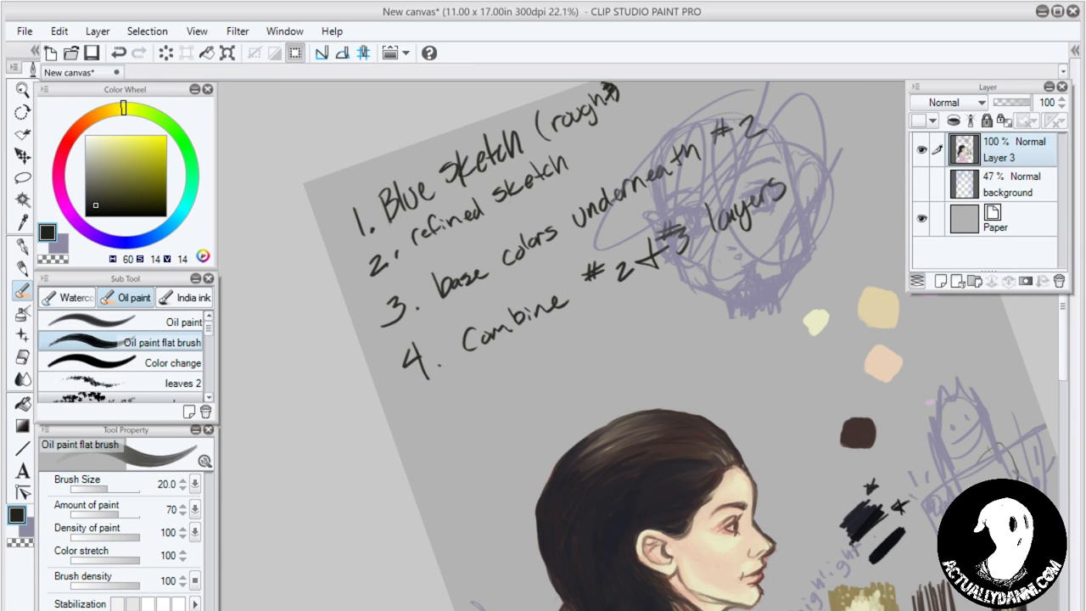
{"action": "mouse_move", "coordinate": [430, 400]}
{"action": "left_mouse_down"}
{"action": "mouse_move", "coordinate": [424, 426]}
{"action": "mouse_move", "coordinate": [452, 394]}
{"action": "left_mouse_up"}
{"action": "mouse_move", "coordinate": [483, 374]}
{"action": "left_mouse_down"}
{"action": "mouse_move", "coordinate": [498, 397]}
{"action": "mouse_move", "coordinate": [512, 393]}
{"action": "left_mouse_up"}
{"action": "left_click_drag", "start_coordinate": [519, 363], "coordinate": [535, 375]}
{"action": "mouse_move", "coordinate": [538, 352]}
{"action": "left_mouse_down"}
{"action": "mouse_move", "coordinate": [541, 370]}
{"action": "mouse_move", "coordinate": [558, 373]}
{"action": "left_mouse_up"}
{"action": "mouse_move", "coordinate": [574, 327]}
{"action": "left_mouse_down"}
{"action": "mouse_move", "coordinate": [580, 351]}
{"action": "mouse_move", "coordinate": [590, 343]}
{"action": "left_mouse_up"}
{"action": "left_click_drag", "start_coordinate": [580, 338], "coordinate": [631, 312]}
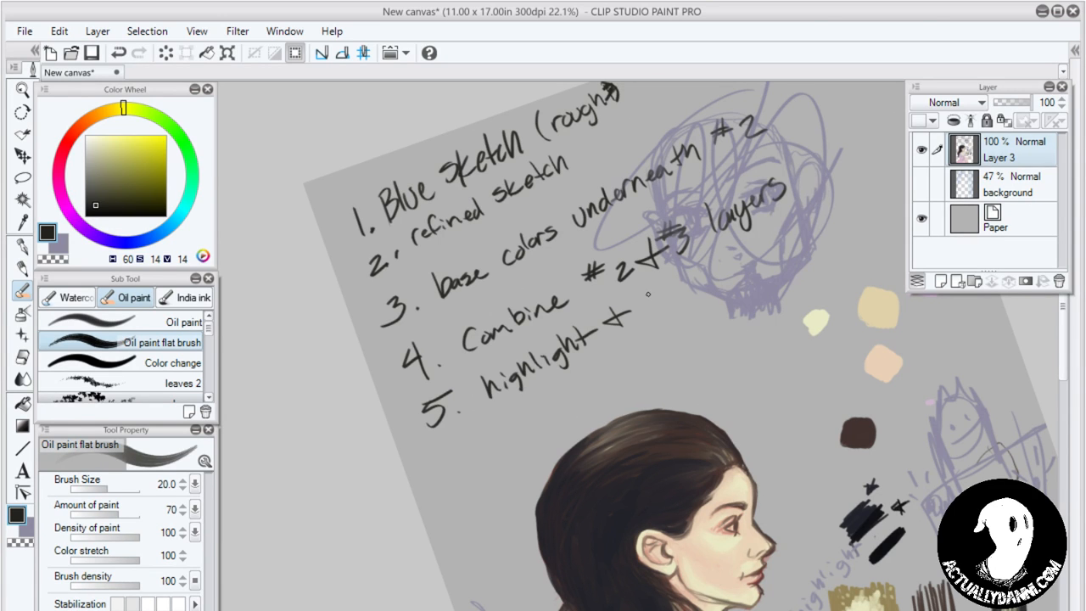
{"action": "mouse_move", "coordinate": [653, 299]}
{"action": "left_mouse_down"}
{"action": "mouse_move", "coordinate": [638, 315]}
{"action": "mouse_move", "coordinate": [657, 294]}
{"action": "mouse_move", "coordinate": [677, 299]}
{"action": "mouse_move", "coordinate": [689, 275]}
{"action": "mouse_move", "coordinate": [754, 256]}
{"action": "left_mouse_up"}
{"action": "mouse_move", "coordinate": [741, 253]}
{"action": "left_mouse_down"}
{"action": "mouse_move", "coordinate": [813, 219]}
{"action": "mouse_move", "coordinate": [812, 204]}
{"action": "mouse_move", "coordinate": [823, 216]}
{"action": "mouse_move", "coordinate": [849, 193]}
{"action": "left_mouse_up"}
{"action": "left_click_drag", "start_coordinate": [859, 175], "coordinate": [856, 202]}
{"action": "left_click", "coordinate": [853, 212]}
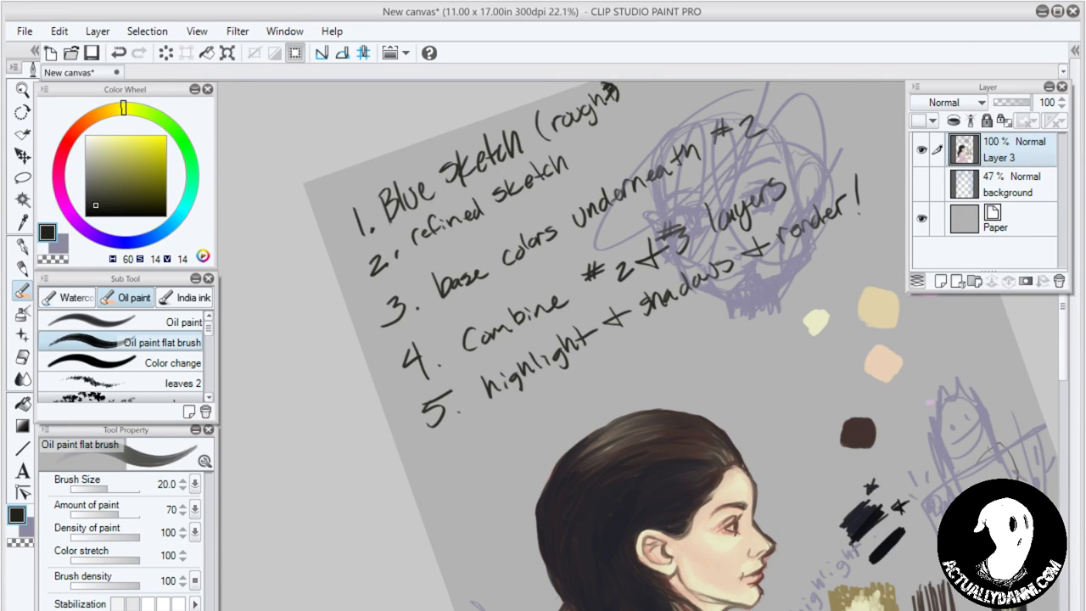
Handwrite "& refine some more!" beneath the fifth list item
{"action": "mouse_move", "coordinate": [528, 387]}
{"action": "left_mouse_down"}
{"action": "mouse_move", "coordinate": [531, 406]}
{"action": "mouse_move", "coordinate": [650, 340]}
{"action": "left_mouse_up"}
{"action": "left_click", "coordinate": [540, 408]}
{"action": "left_click_drag", "start_coordinate": [653, 345], "coordinate": [673, 330]}
{"action": "left_click_drag", "start_coordinate": [676, 334], "coordinate": [780, 283]}
{"action": "left_click", "coordinate": [714, 309]}
{"action": "left_click", "coordinate": [782, 294]}
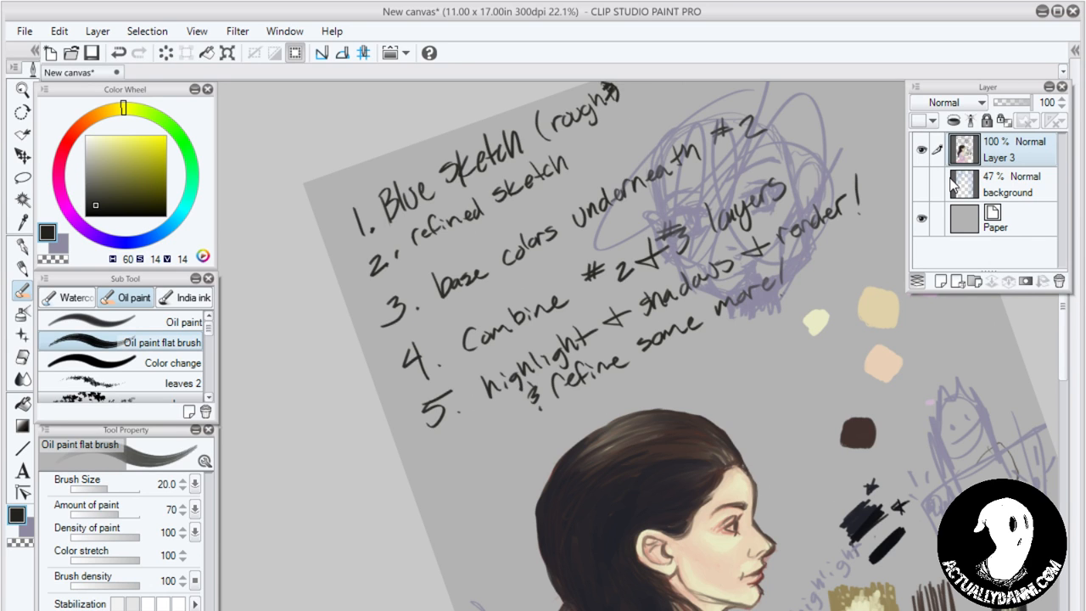
Sample the pale cream swatch beside the woman's portrait as the brush colour, H 60, S 15, V 92
{"action": "mouse_move", "coordinate": [777, 345]}
{"action": "left_mouse_down"}
{"action": "mouse_move", "coordinate": [709, 385]}
{"action": "mouse_move", "coordinate": [722, 422]}
{"action": "mouse_move", "coordinate": [724, 344]}
{"action": "left_mouse_up"}
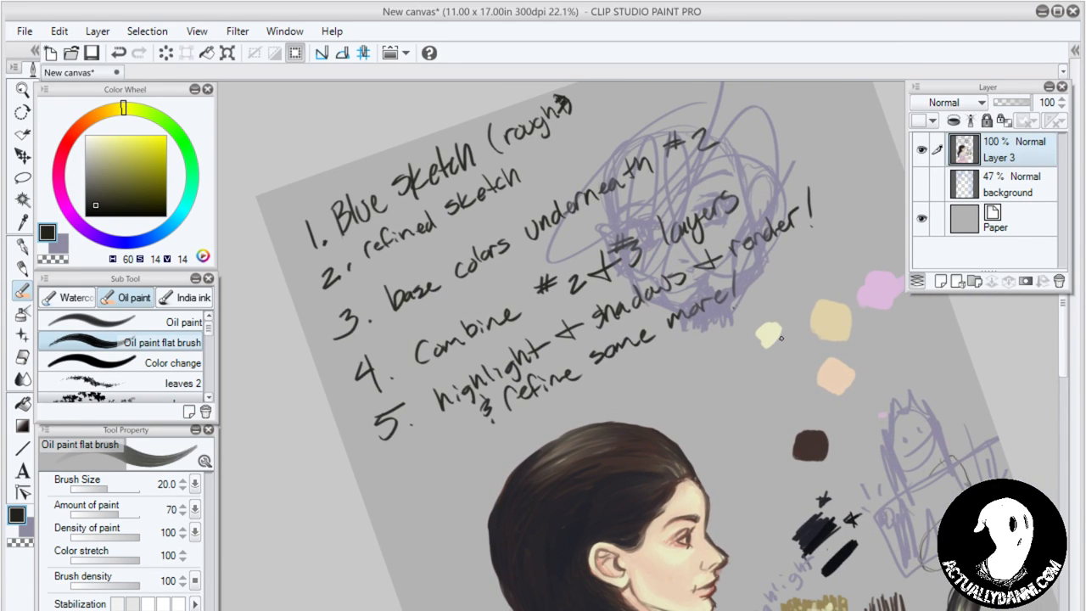
{"action": "mouse_move", "coordinate": [750, 510]}
{"action": "left_mouse_down"}
{"action": "mouse_move", "coordinate": [768, 313]}
{"action": "mouse_move", "coordinate": [721, 251]}
{"action": "mouse_move", "coordinate": [736, 425]}
{"action": "left_mouse_up"}
{"action": "left_click_drag", "start_coordinate": [715, 288], "coordinate": [717, 361]}
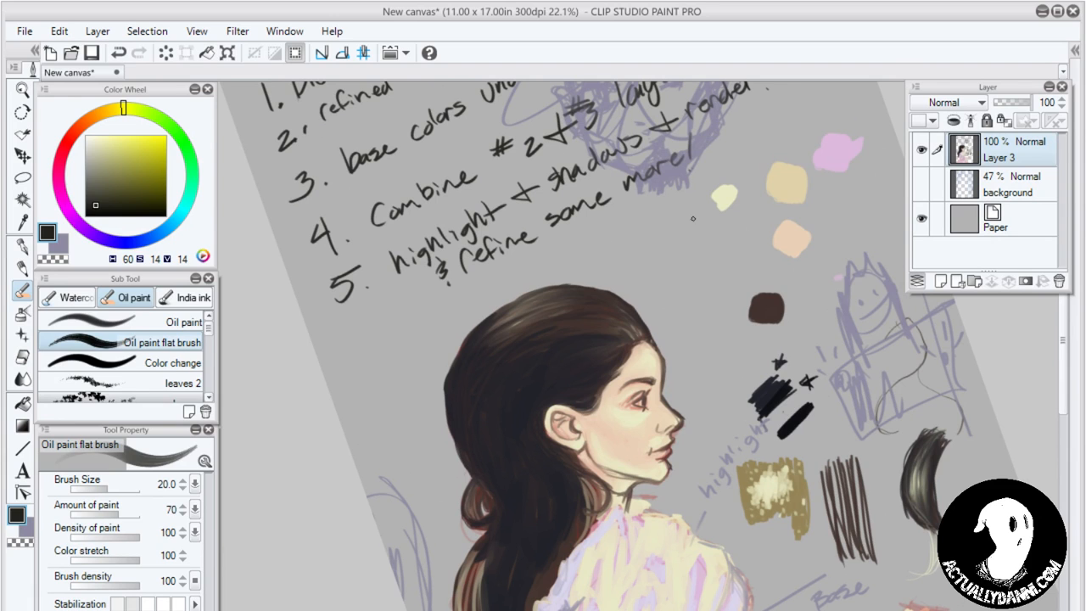
{"action": "key", "text": "i"}
{"action": "left_click", "coordinate": [727, 192]}
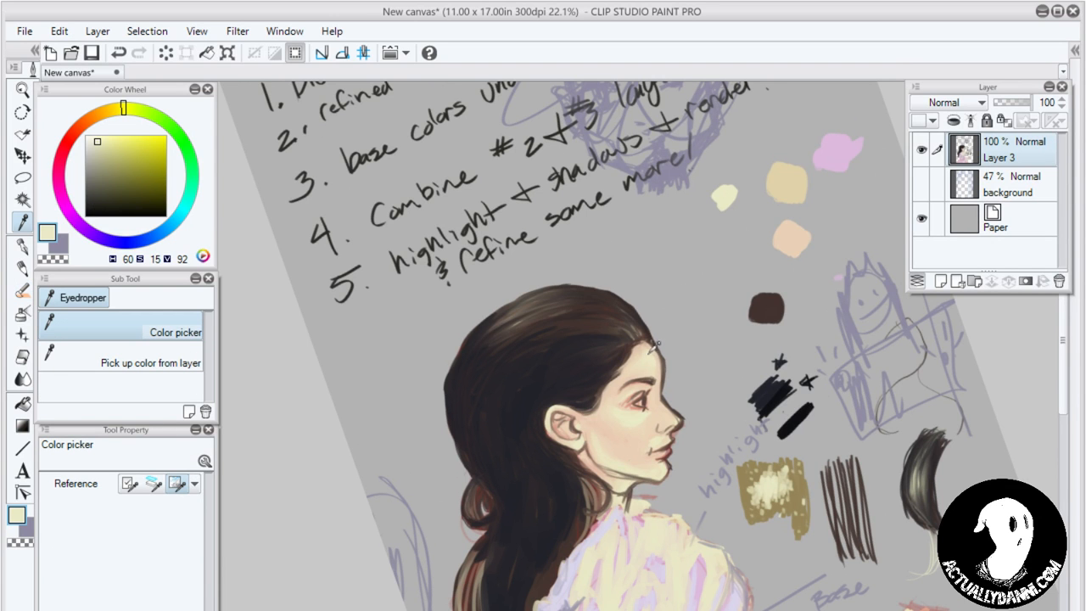
{"action": "left_click_drag", "start_coordinate": [690, 442], "coordinate": [728, 325]}
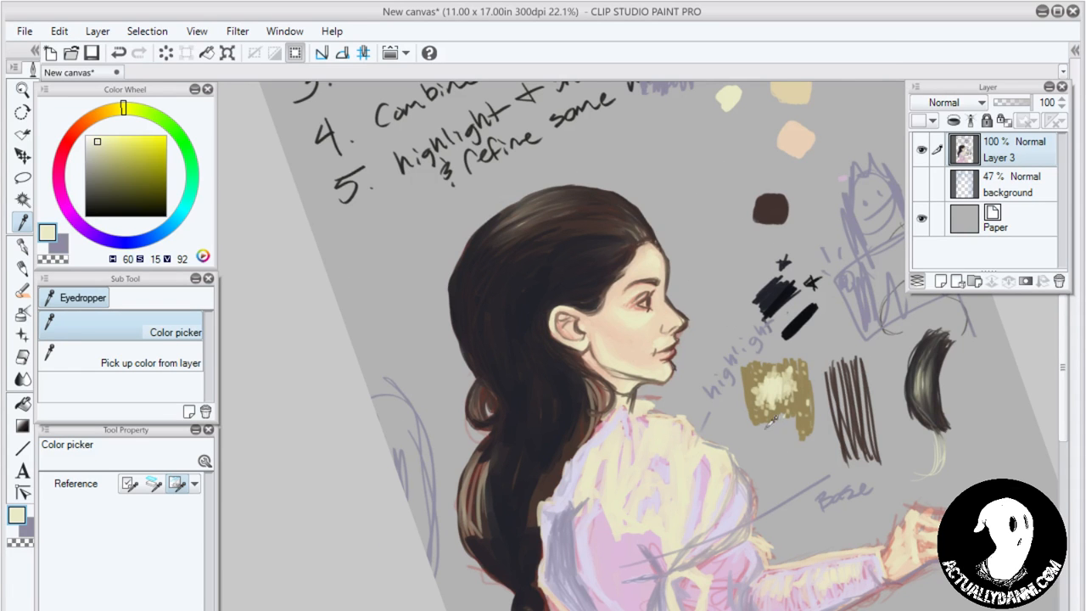
{"action": "mouse_move", "coordinate": [718, 402]}
{"action": "left_mouse_down"}
{"action": "mouse_move", "coordinate": [720, 545]}
{"action": "mouse_move", "coordinate": [750, 599]}
{"action": "left_mouse_up"}
{"action": "mouse_move", "coordinate": [730, 458]}
{"action": "left_mouse_down"}
{"action": "mouse_move", "coordinate": [719, 530]}
{"action": "mouse_move", "coordinate": [707, 525]}
{"action": "mouse_move", "coordinate": [677, 446]}
{"action": "left_mouse_up"}
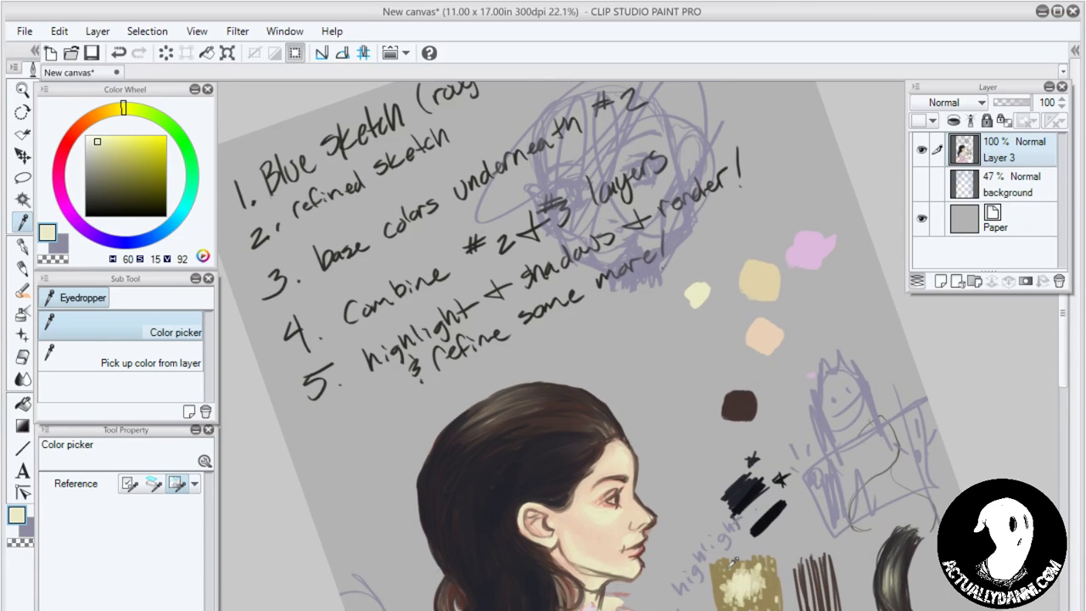
{"action": "key", "text": "ctrl+0"}
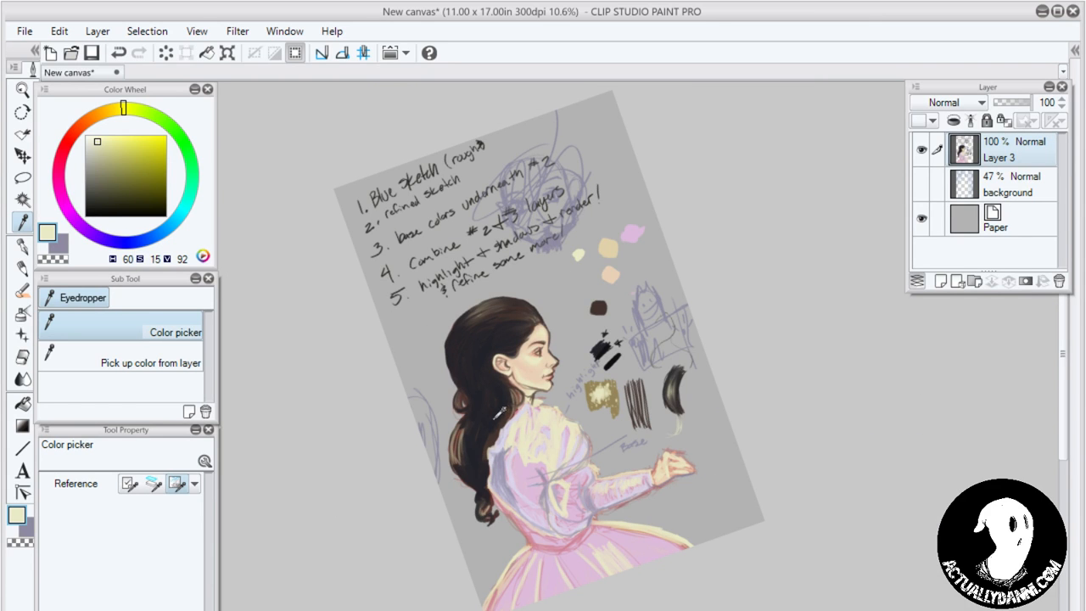
{"action": "scroll", "coordinate": [511, 392], "scroll_direction": "up", "scroll_amount": 3}
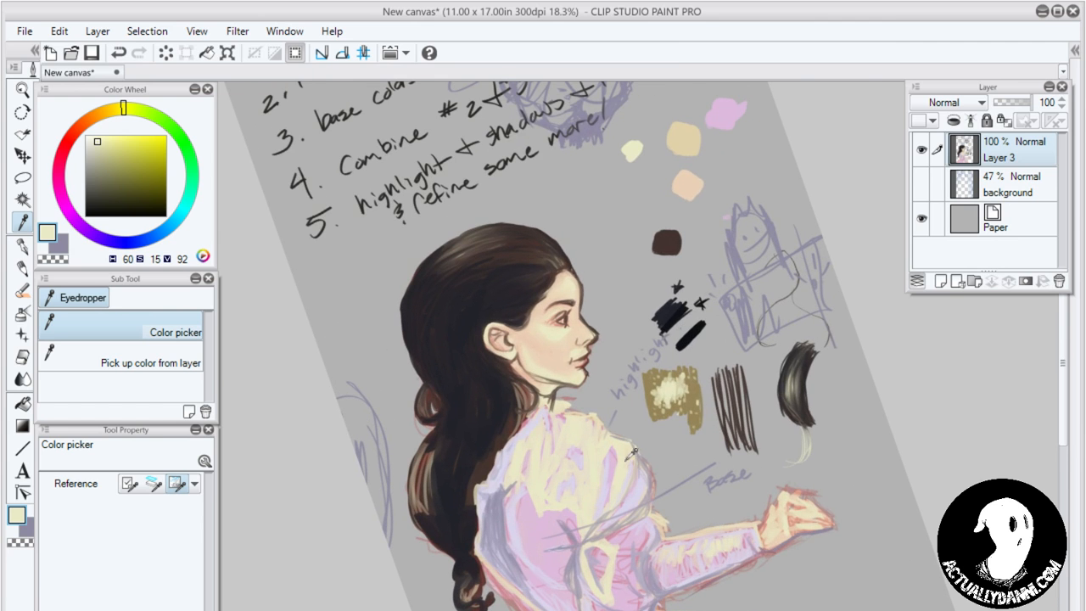
{"action": "mouse_move", "coordinate": [798, 561]}
{"action": "left_mouse_down"}
{"action": "mouse_move", "coordinate": [758, 484]}
{"action": "mouse_move", "coordinate": [771, 484]}
{"action": "mouse_move", "coordinate": [764, 458]}
{"action": "mouse_move", "coordinate": [759, 475]}
{"action": "mouse_move", "coordinate": [765, 469]}
{"action": "left_mouse_up"}
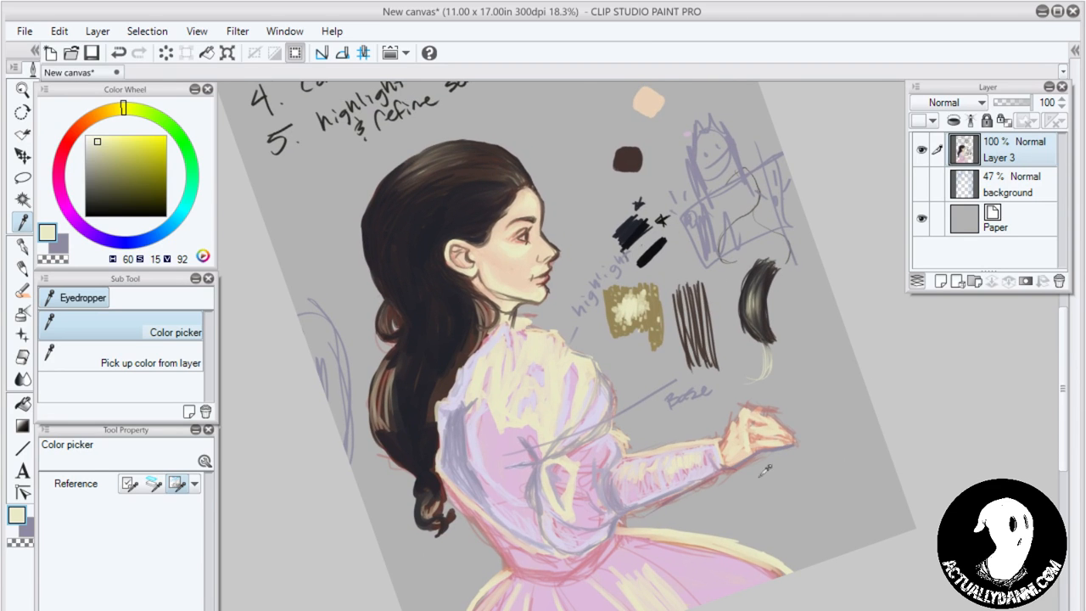